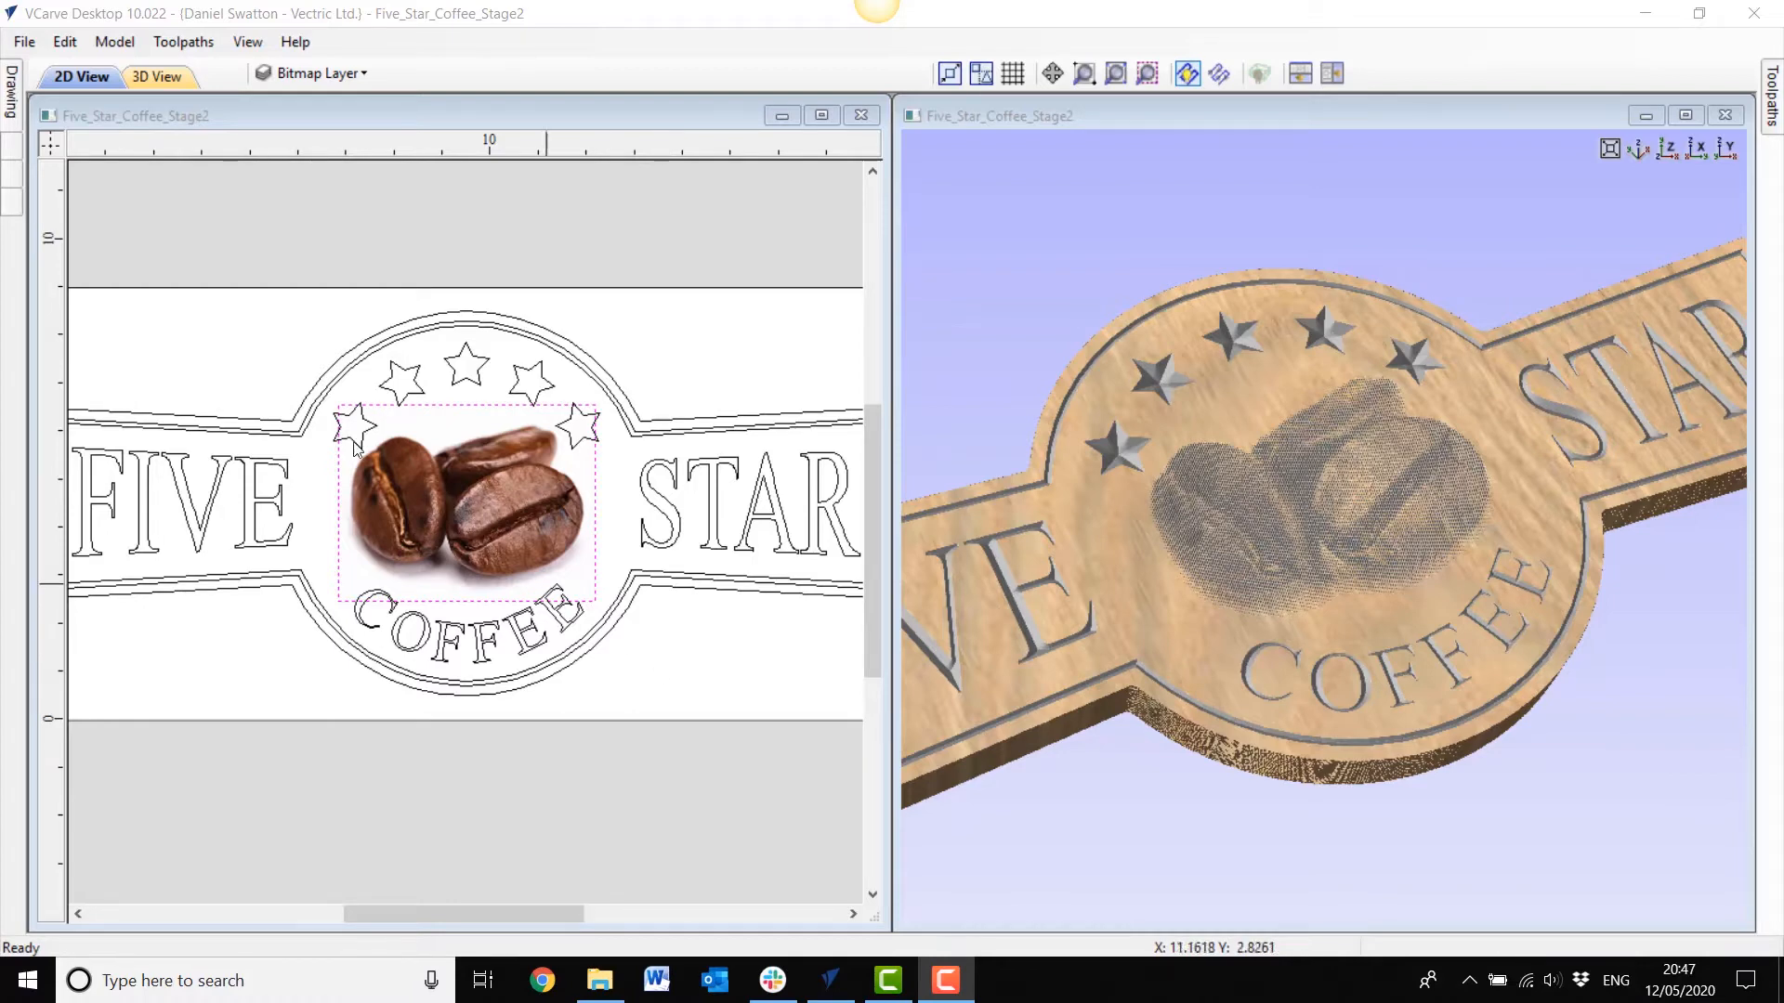
# Step: Create a new single-sided job 19 by 9 inches and 0.75 inches thick, with a centred XY datum
pyautogui.click(25, 42)
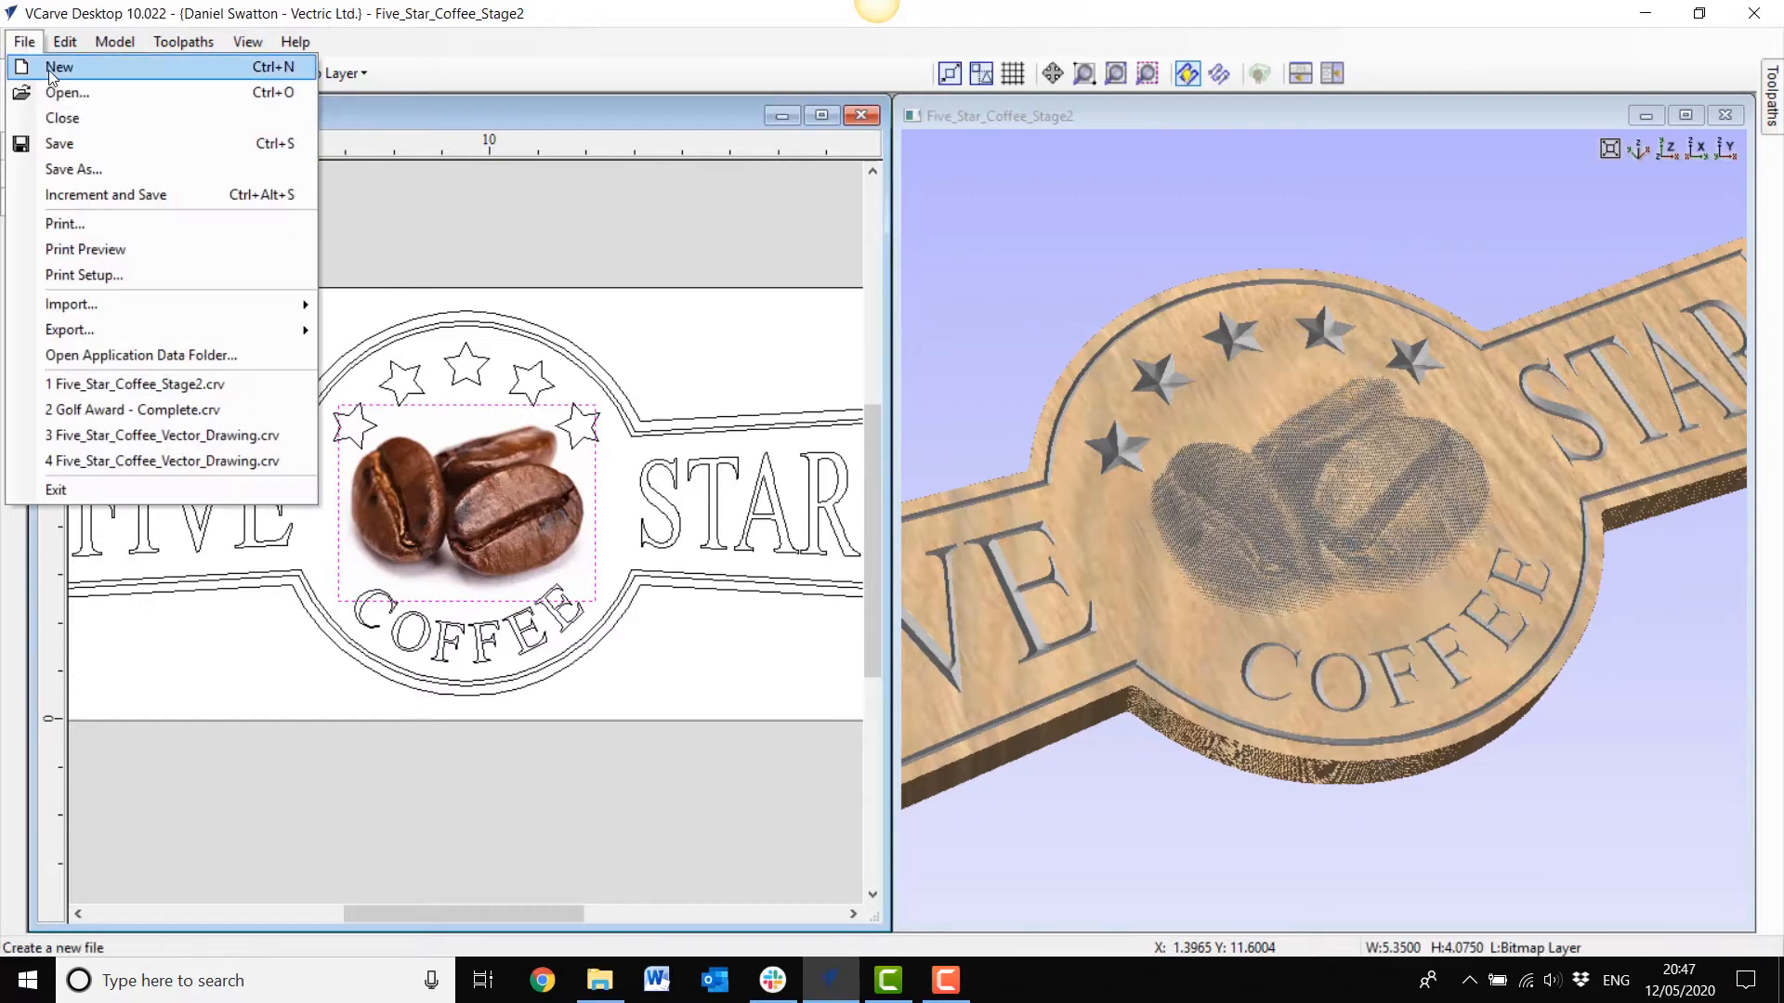
pyautogui.click(42, 64)
pyautogui.click(890, 547)
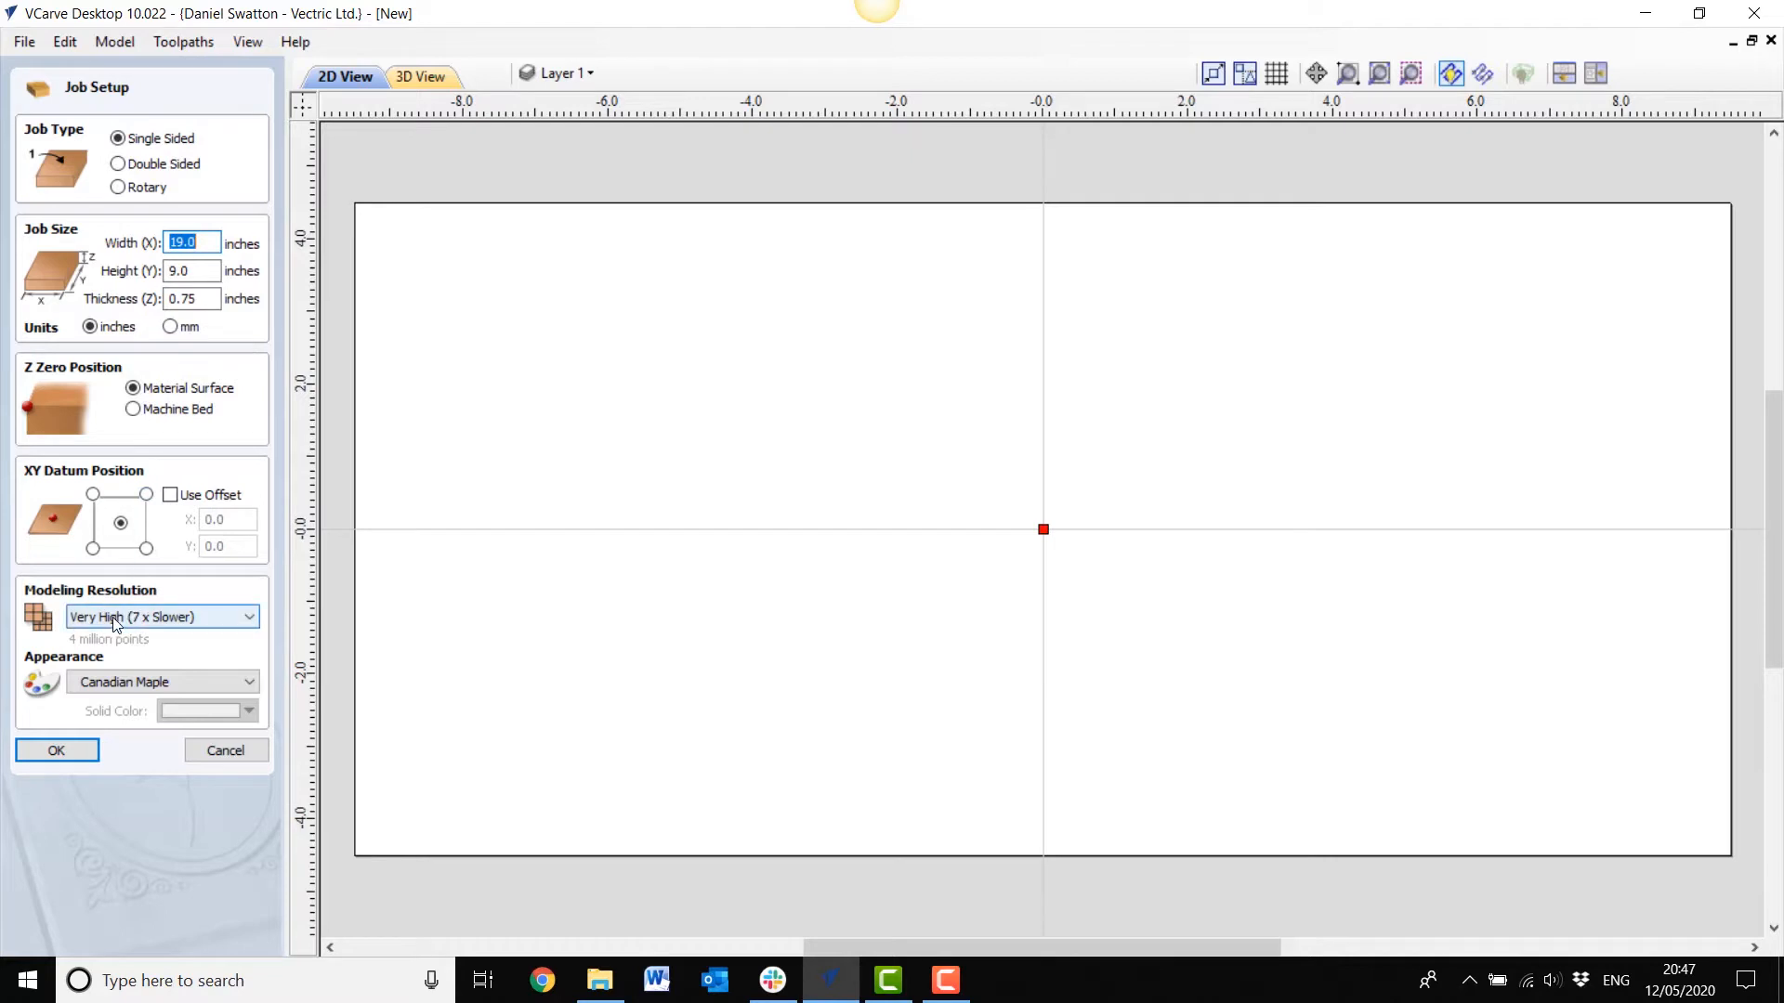
pyautogui.click(65, 753)
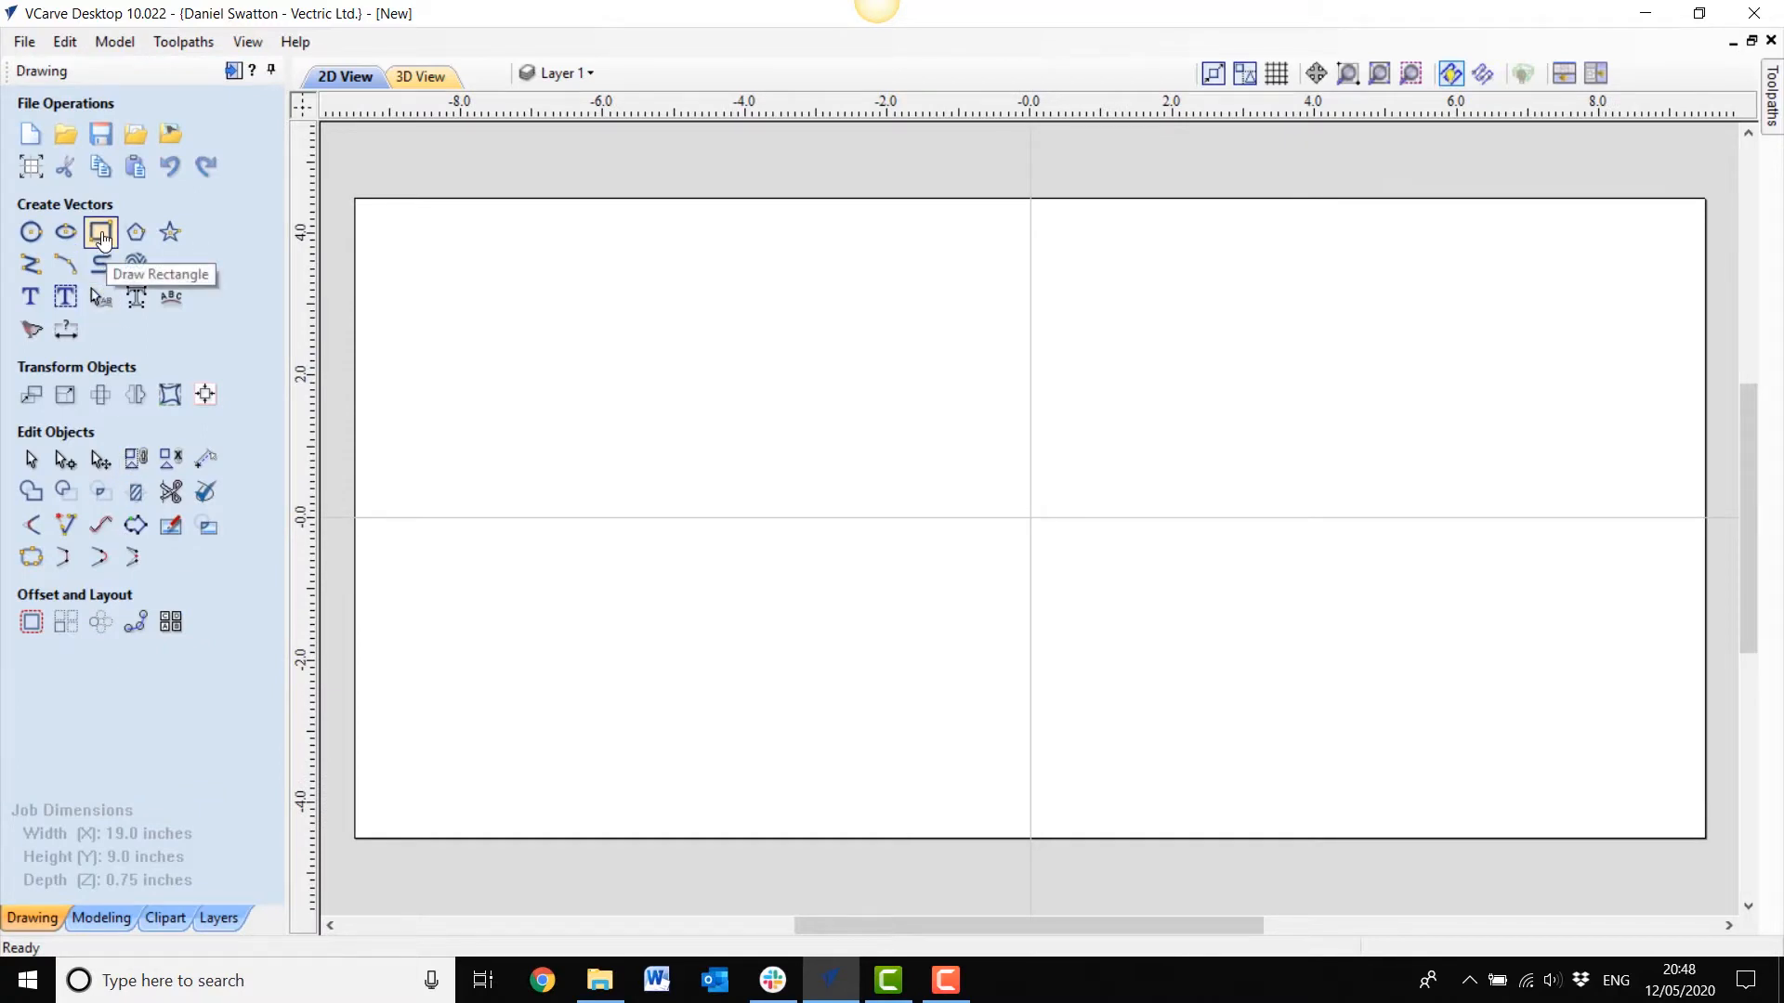
# Step: Draw a square-cornered rectangle centred on the job origin and set its size to 18 by 4 inches
pyautogui.click(102, 236)
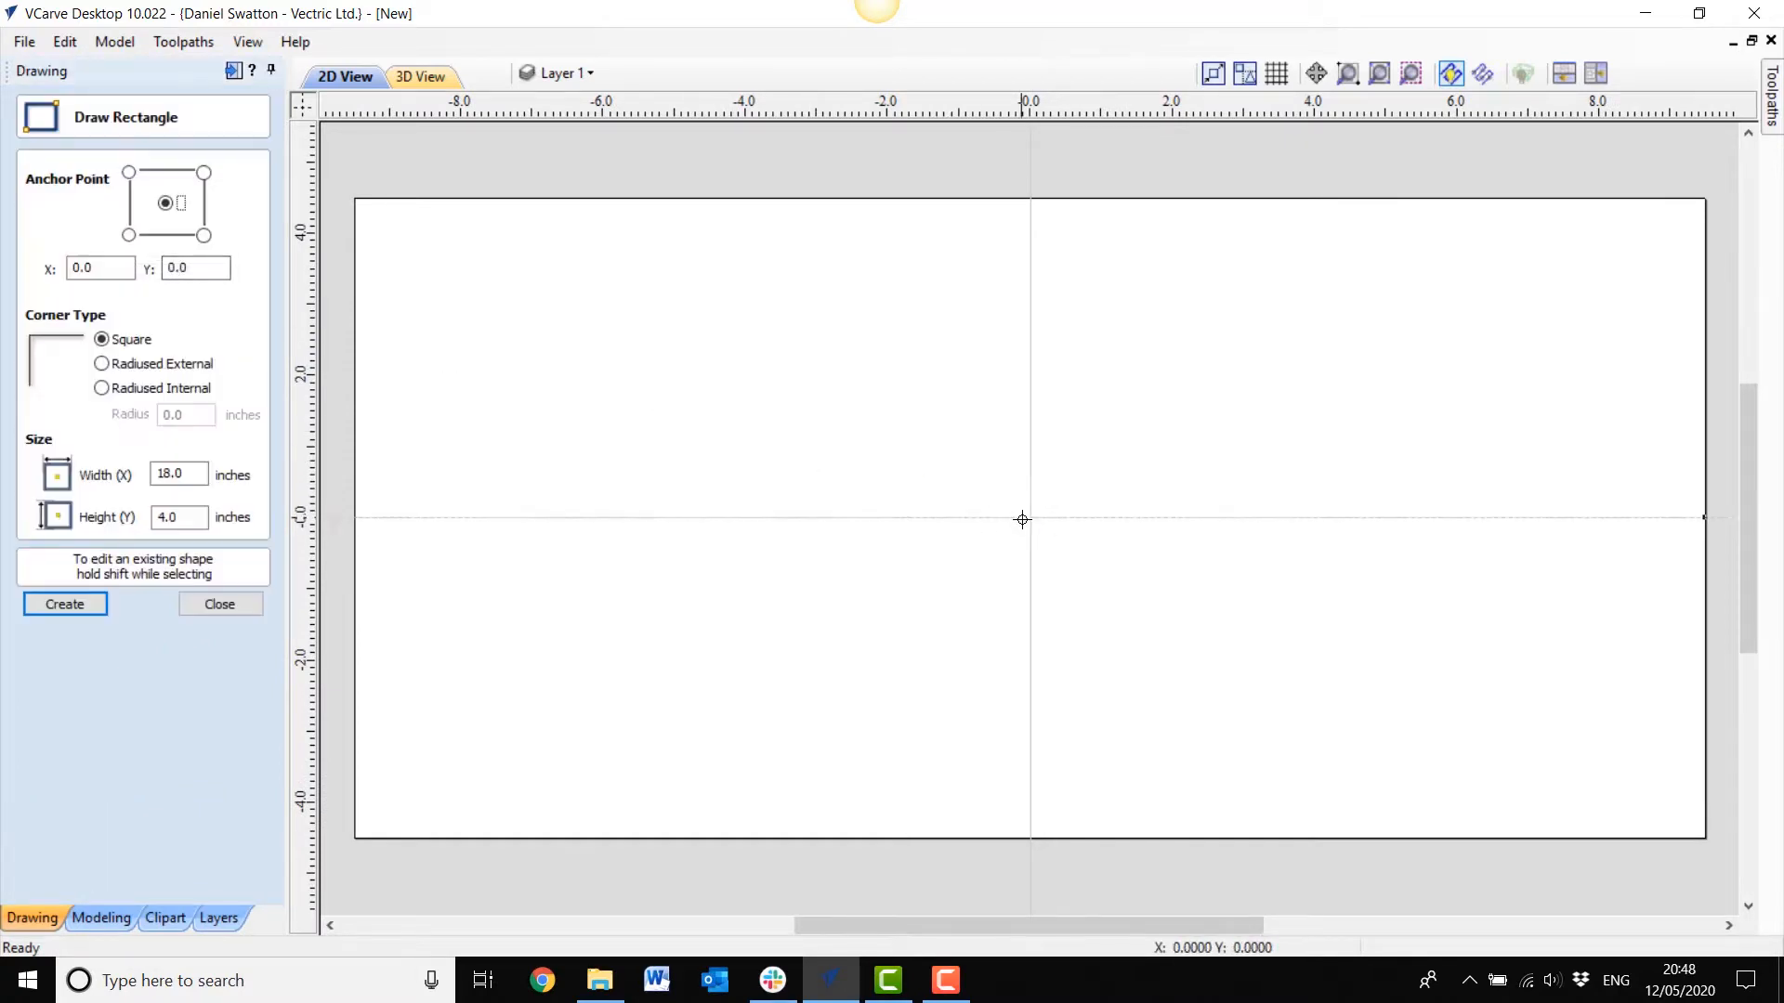
pyautogui.moveTo(1034, 521); pyautogui.dragTo(457, 343)
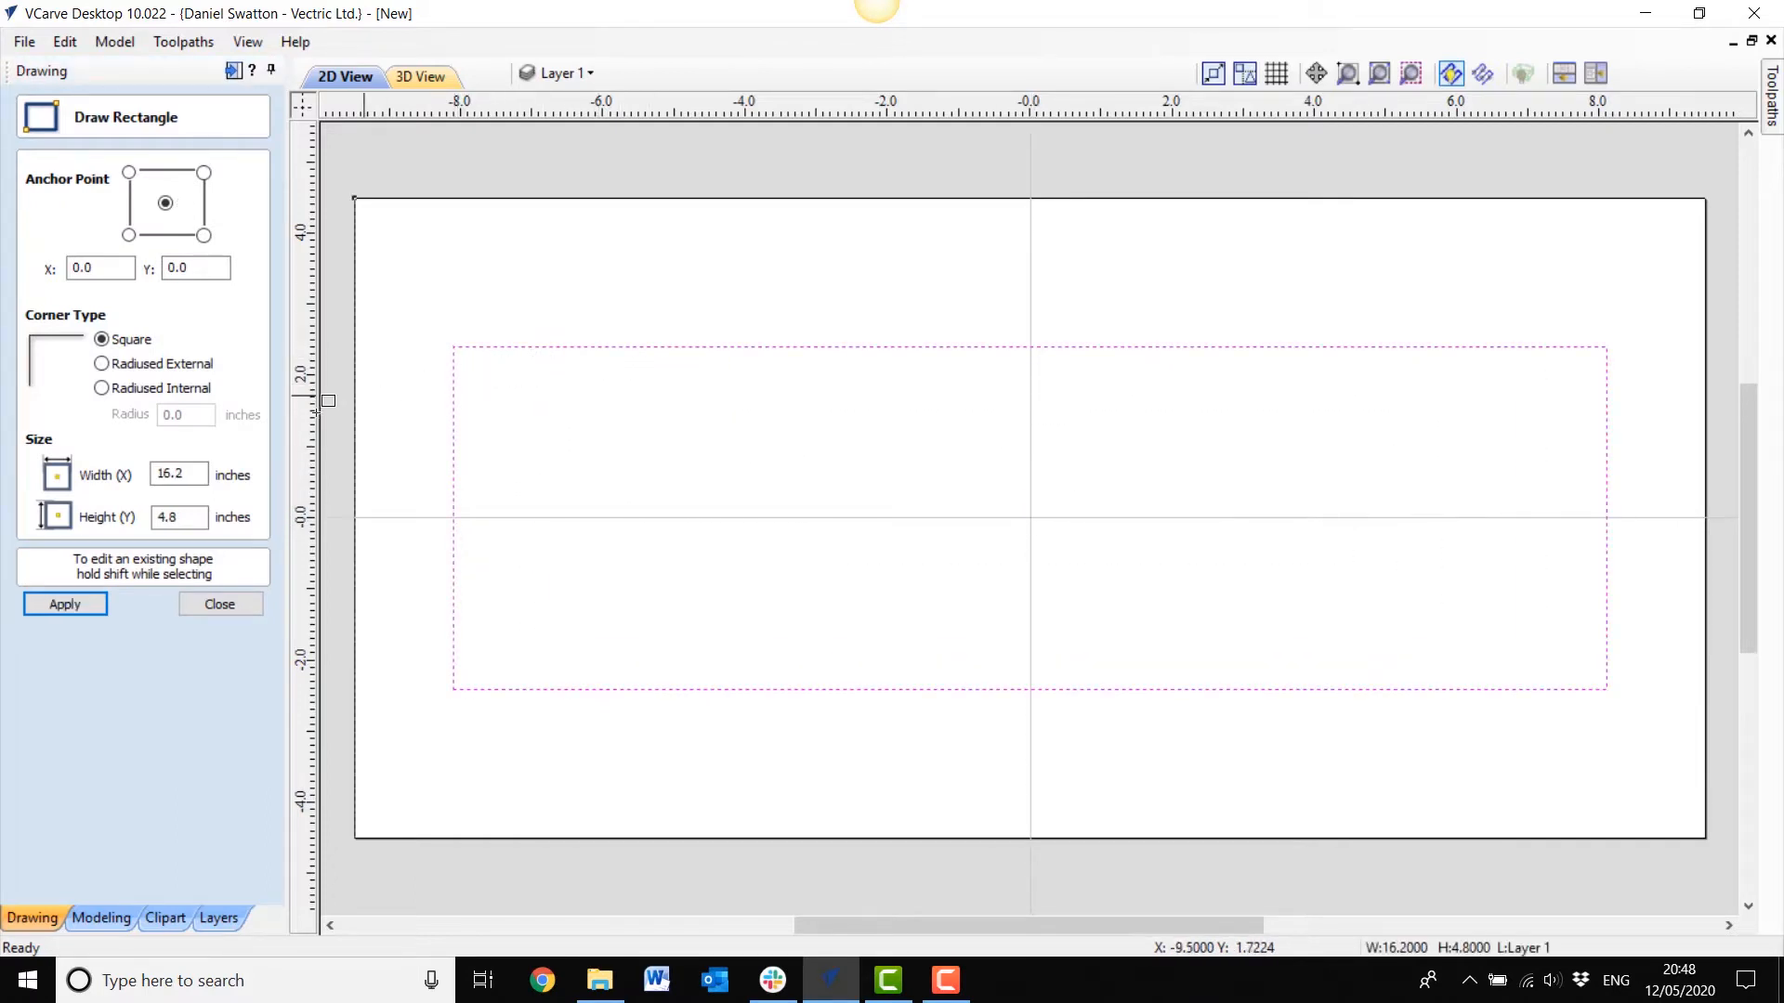
pyautogui.click(201, 476)
pyautogui.moveTo(201, 475); pyautogui.dragTo(158, 476)
pyautogui.write('18')
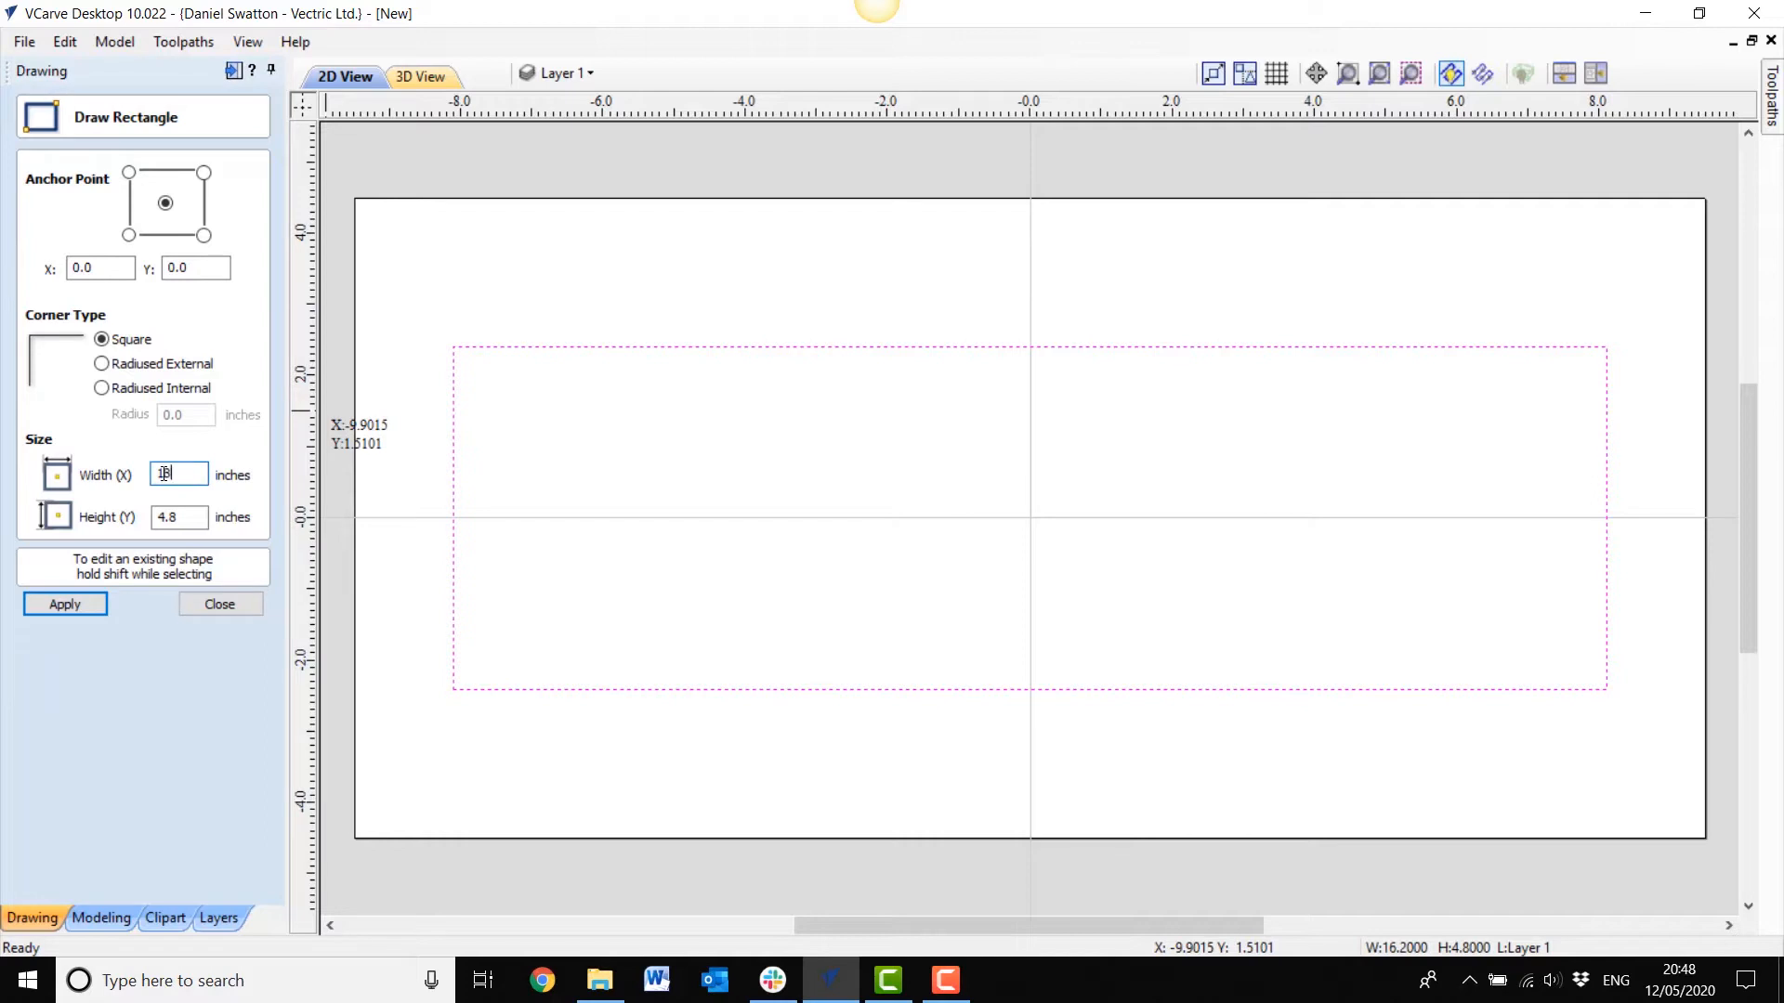
pyautogui.doubleClick(190, 517)
pyautogui.write('4')
pyautogui.click(69, 609)
pyautogui.click(215, 605)
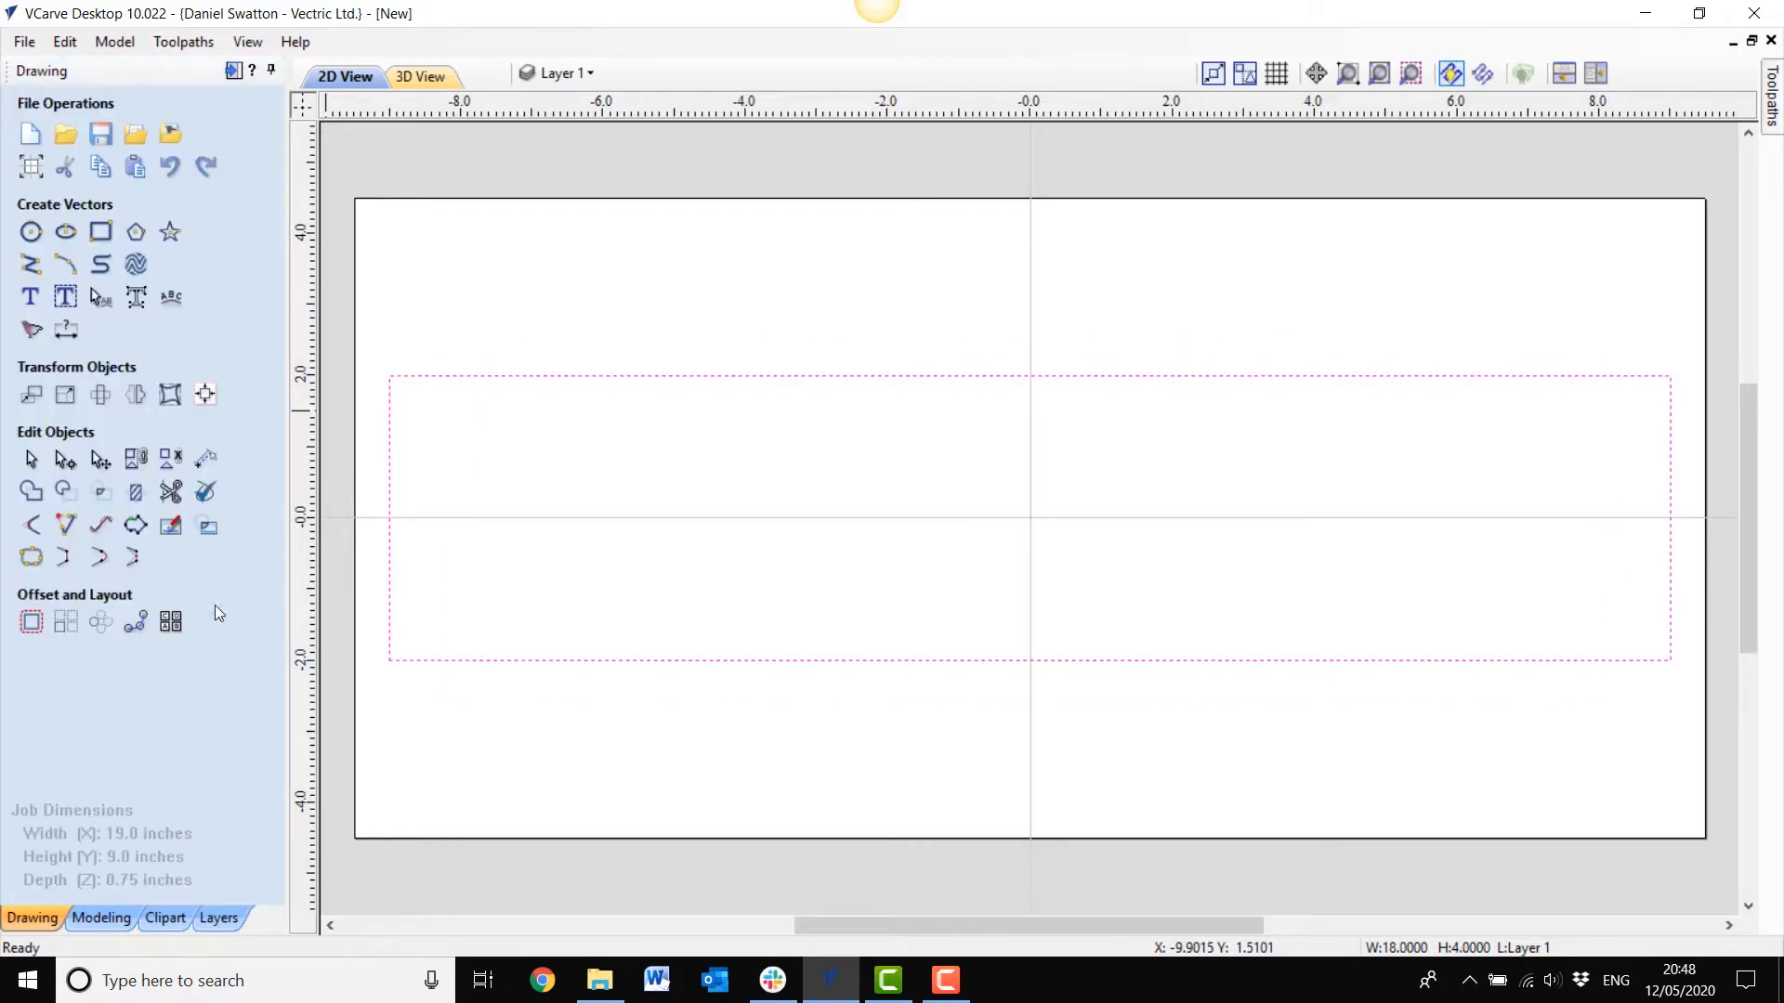
# Step: Draw a circle with a 4-inch radius centred on the job origin
pyautogui.click(30, 231)
pyautogui.moveTo(1030, 518); pyautogui.dragTo(849, 291)
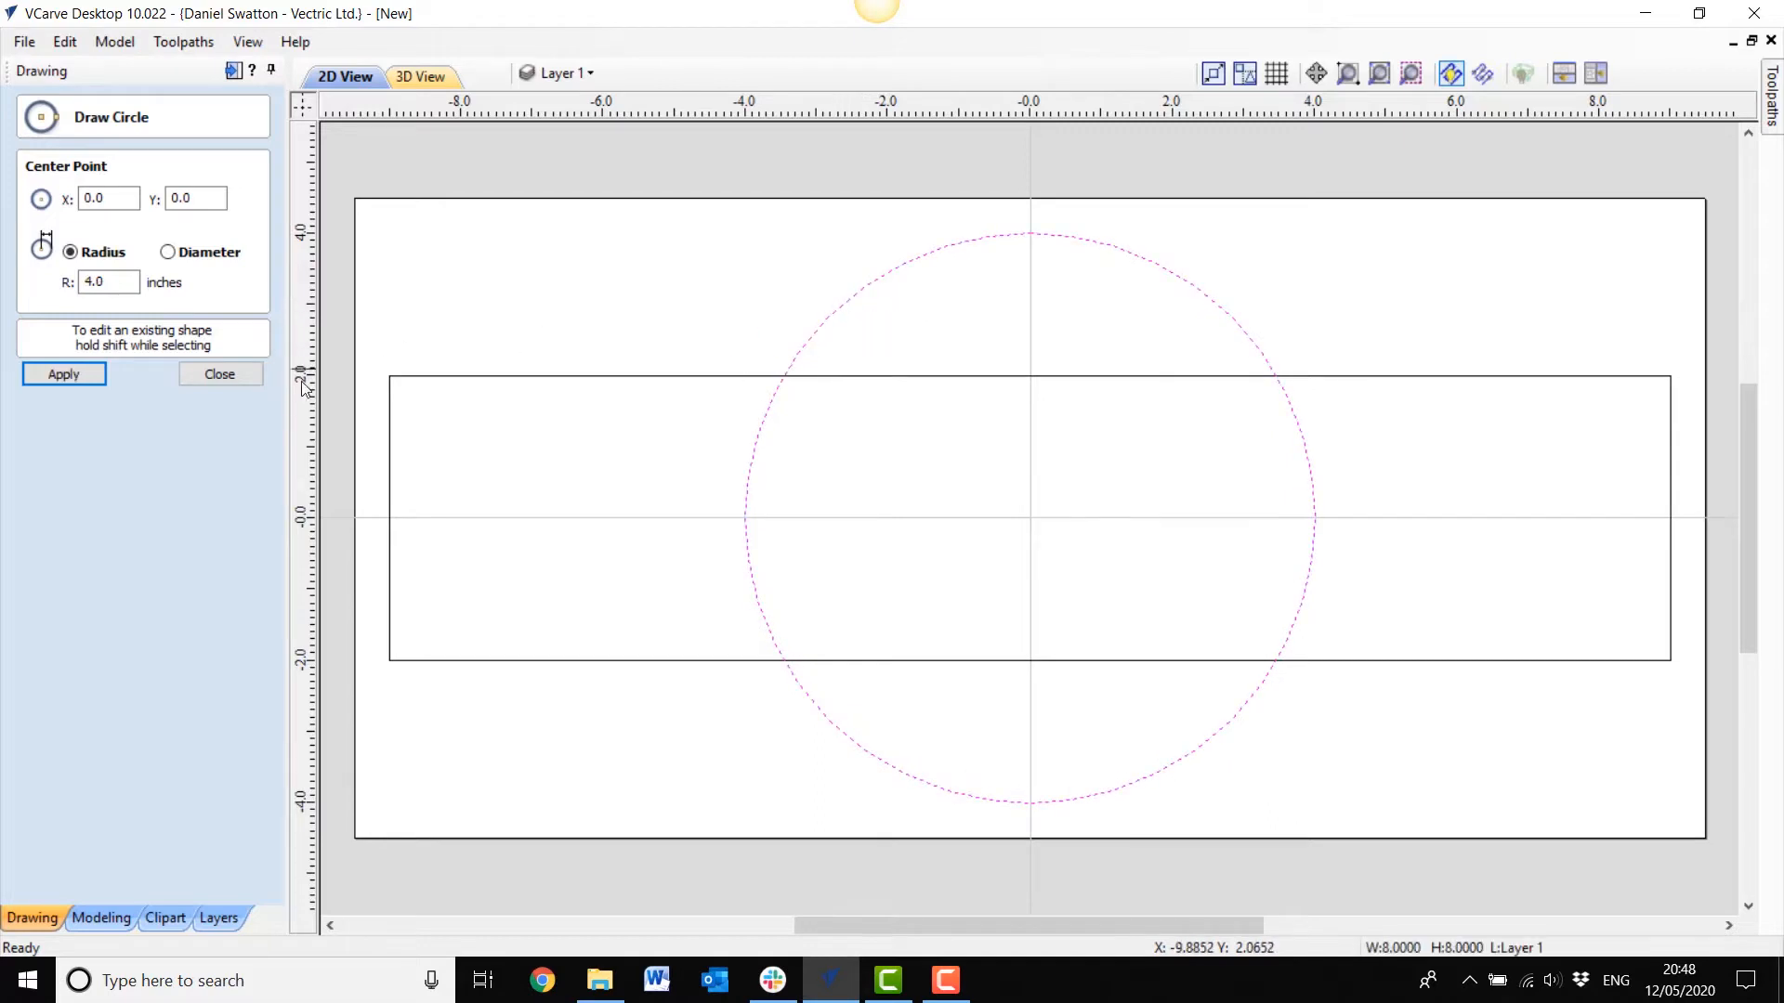
pyautogui.click(219, 374)
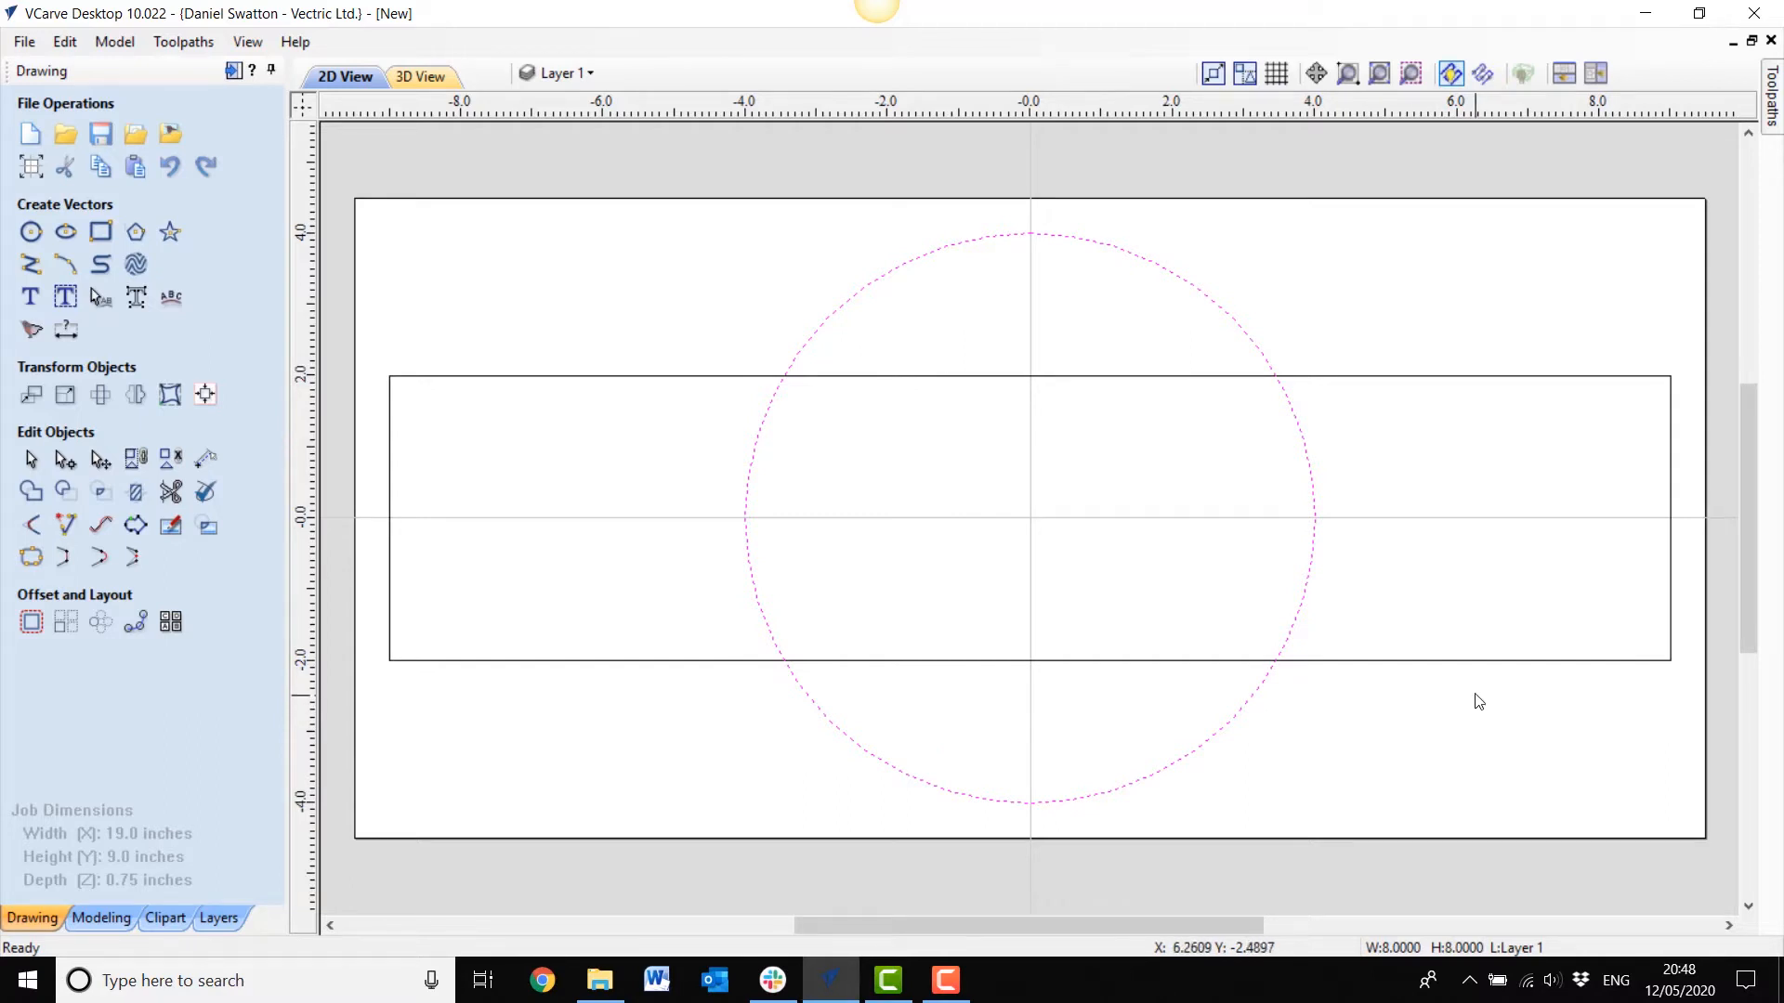
# Step: Insert midpoints on the rectangle's two long edges and move each 0.5 inches inward, to Y -1.5 and Y 1.5
pyautogui.click(1477, 668)
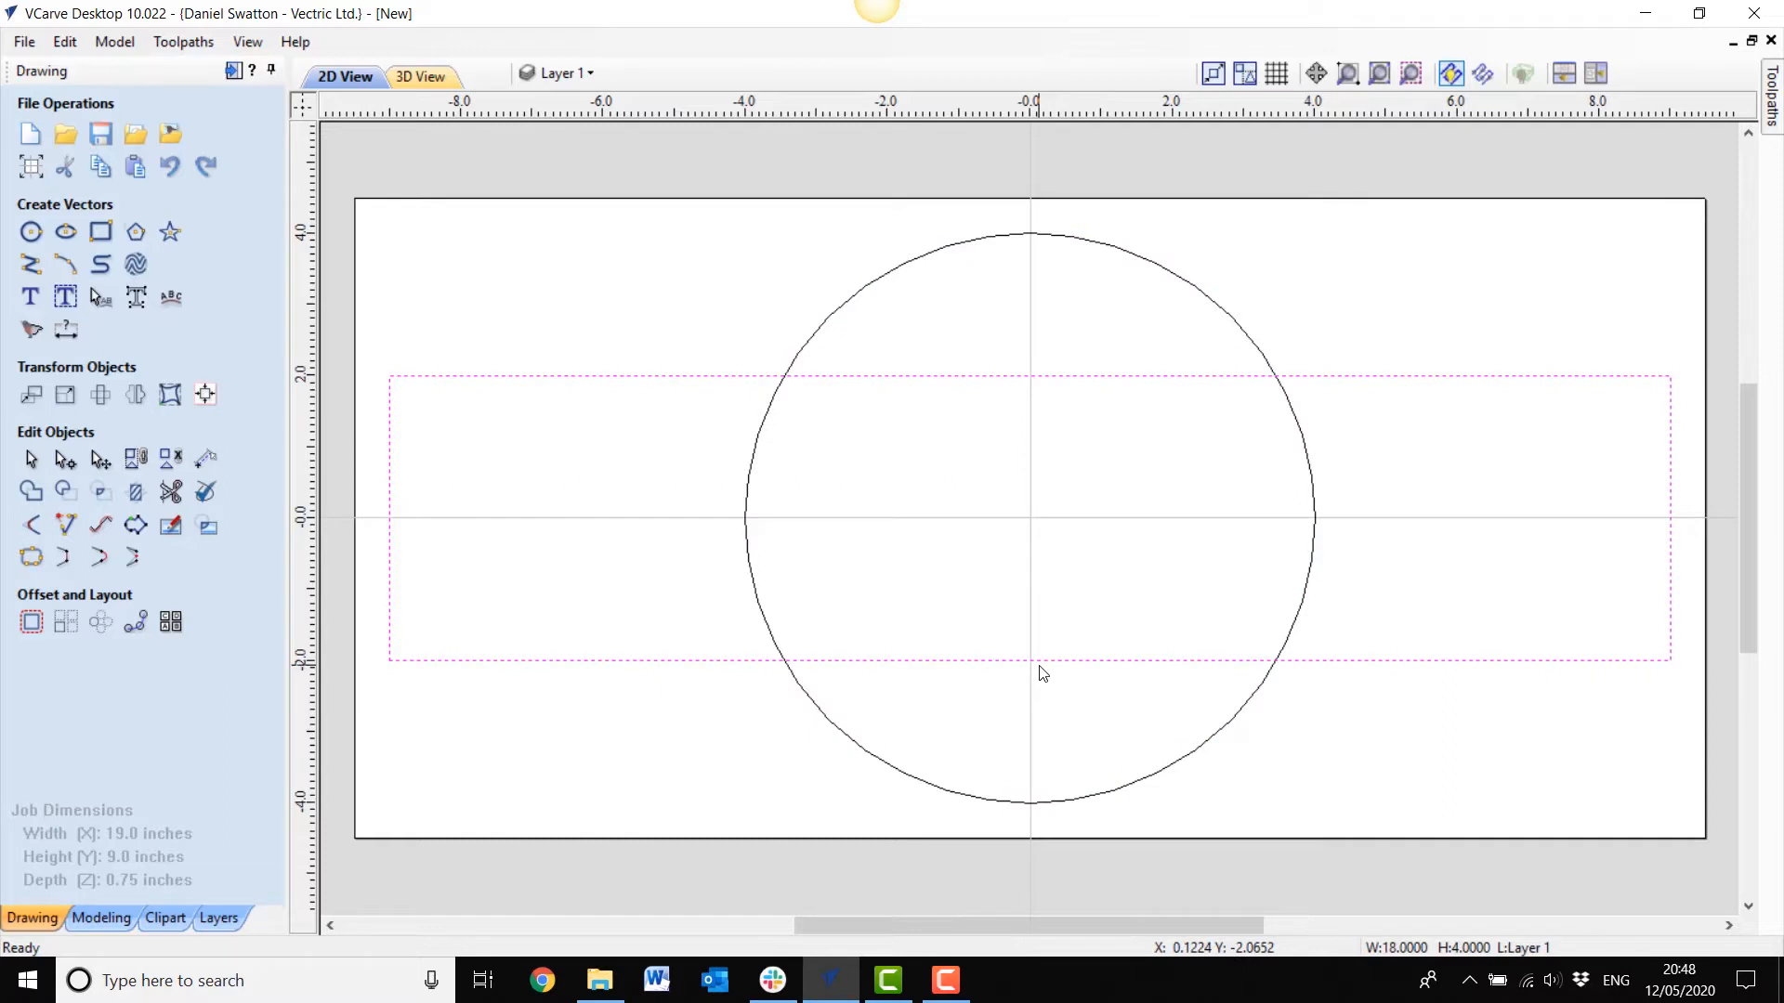
pyautogui.press('n')
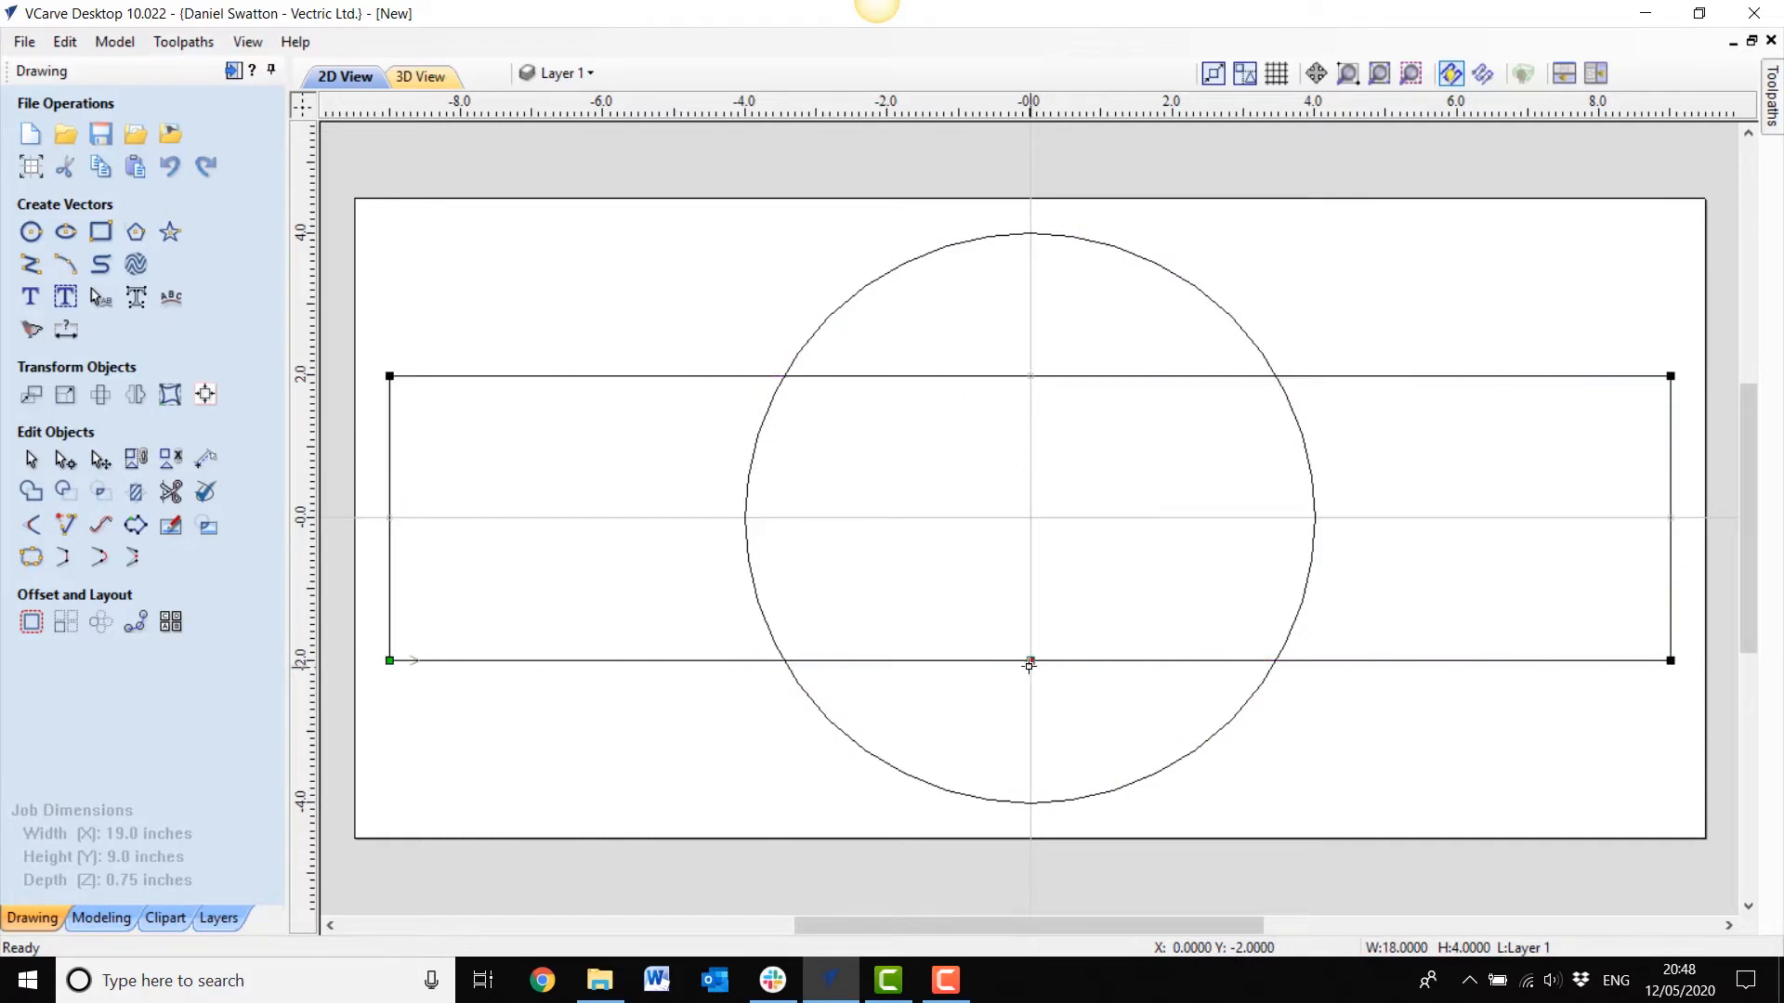
pyautogui.press('p')
pyautogui.moveTo(1029, 643); pyautogui.dragTo(1030, 607)
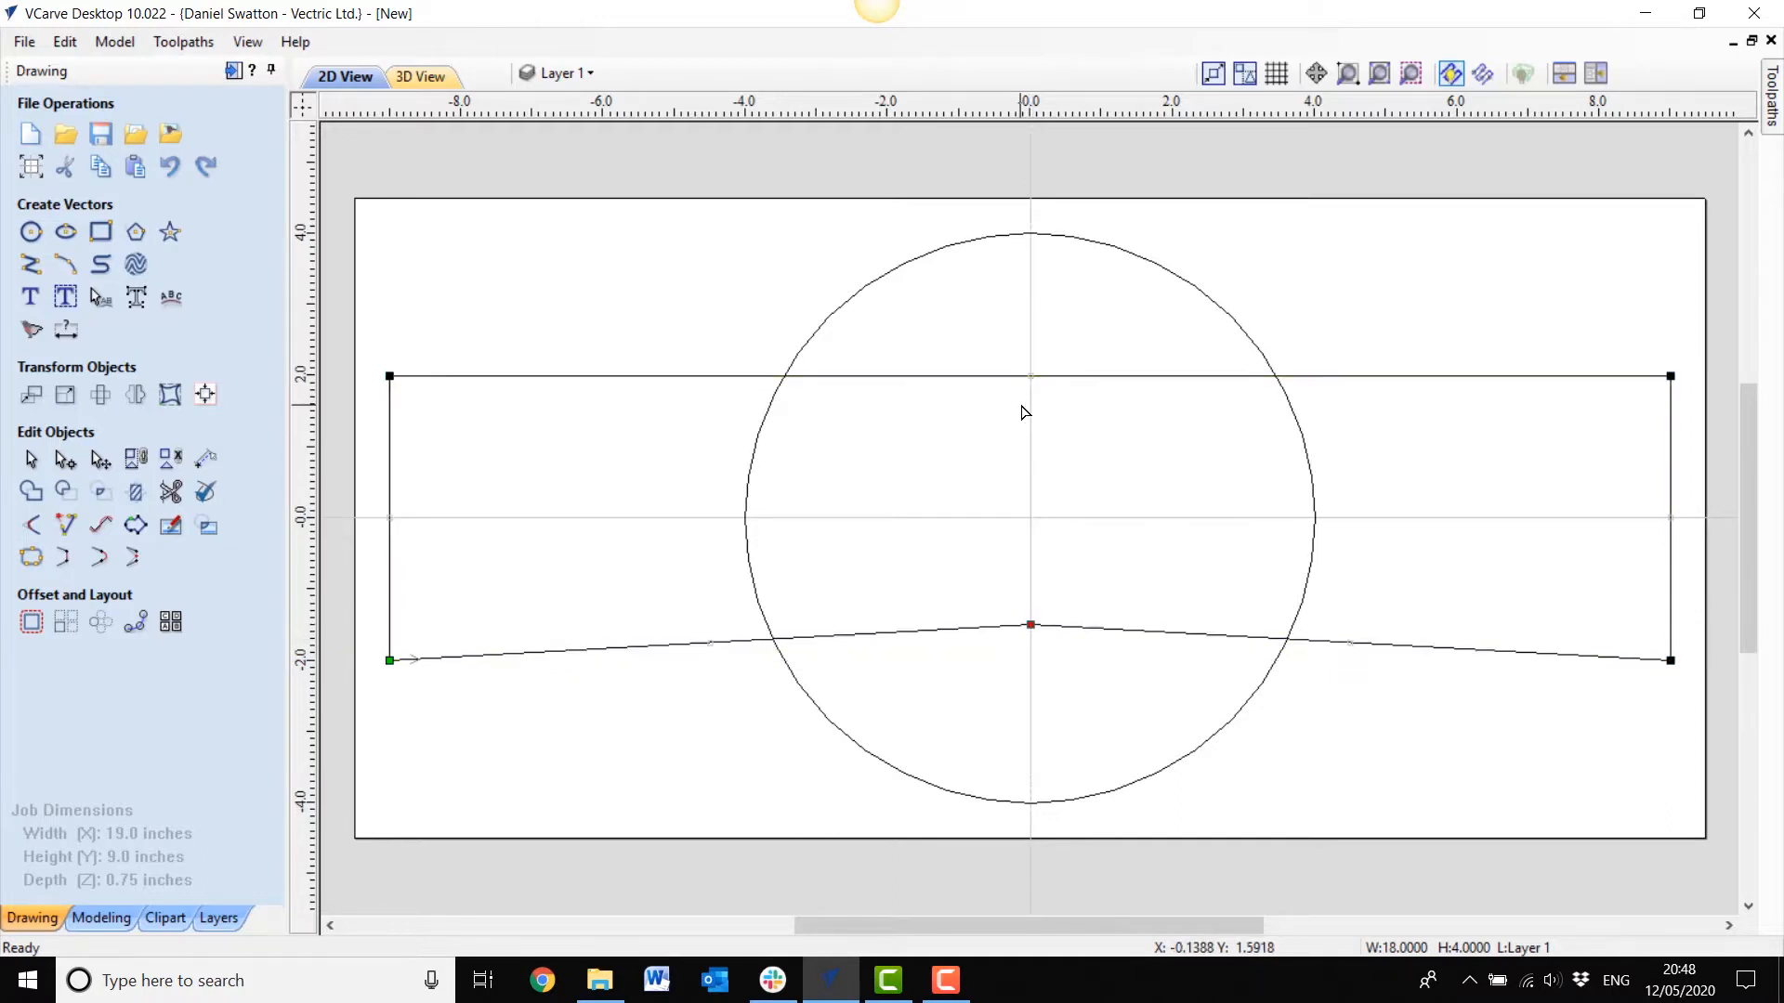
pyautogui.click(1031, 376)
pyautogui.moveTo(1030, 376); pyautogui.dragTo(1031, 411)
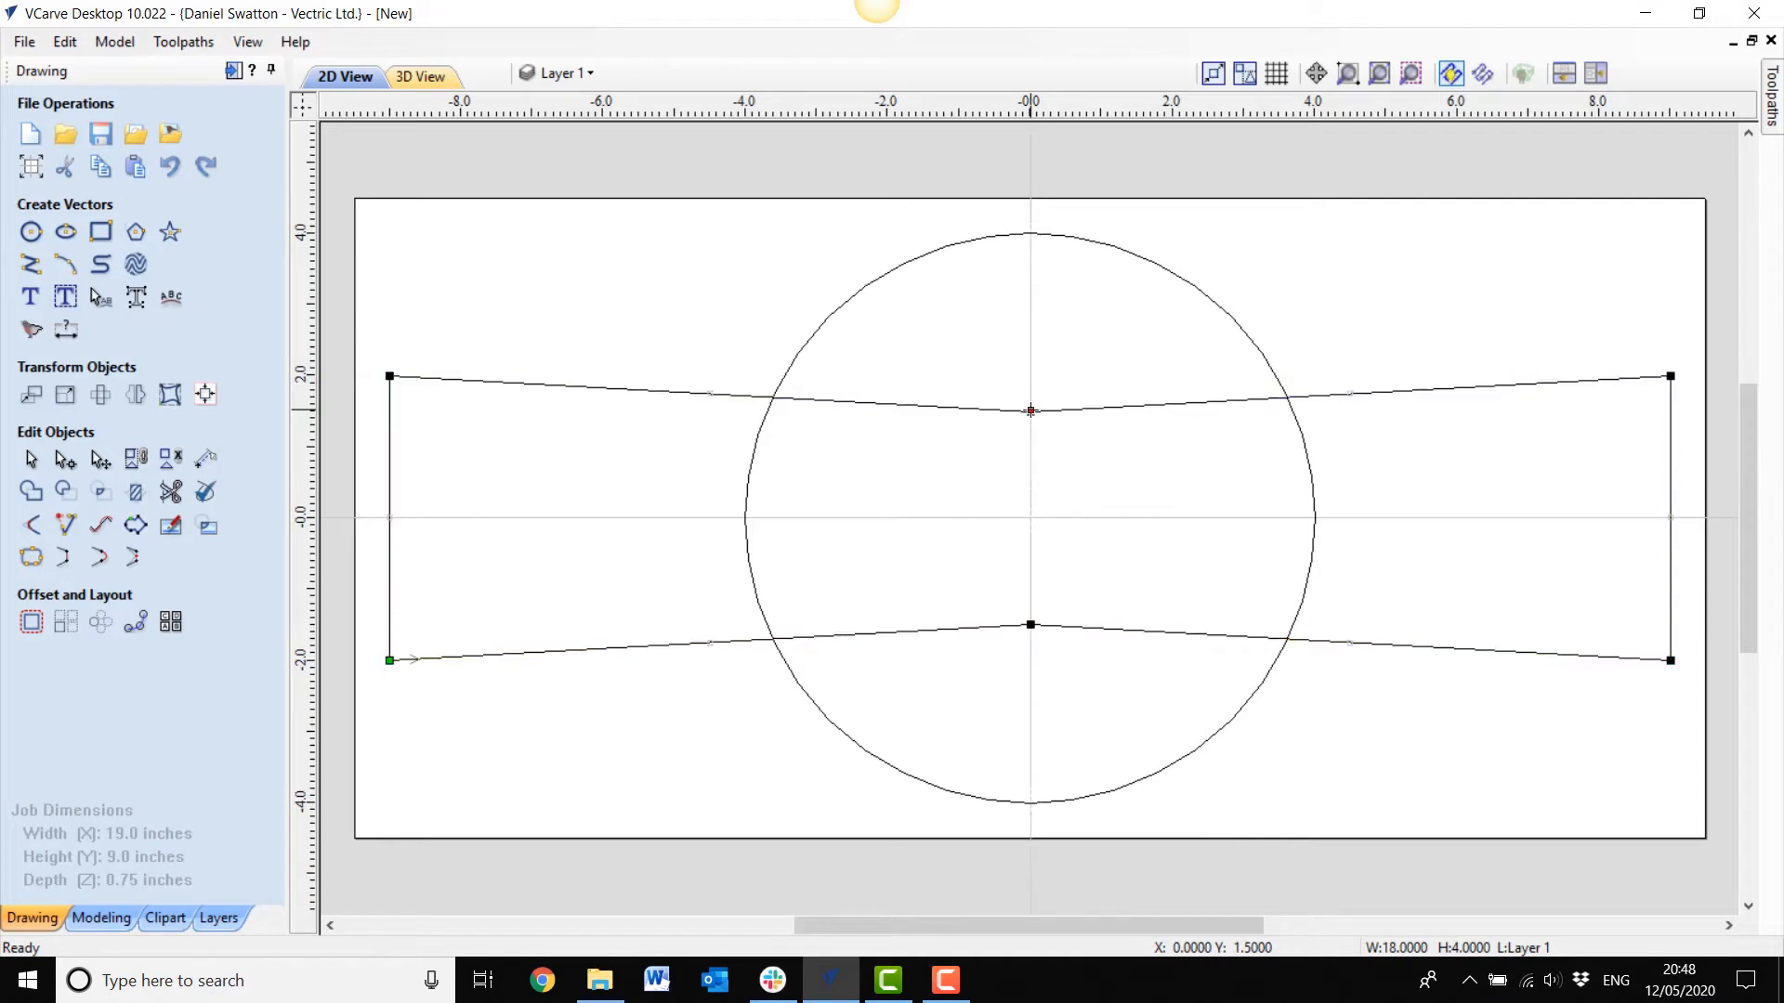
pyautogui.click(754, 715)
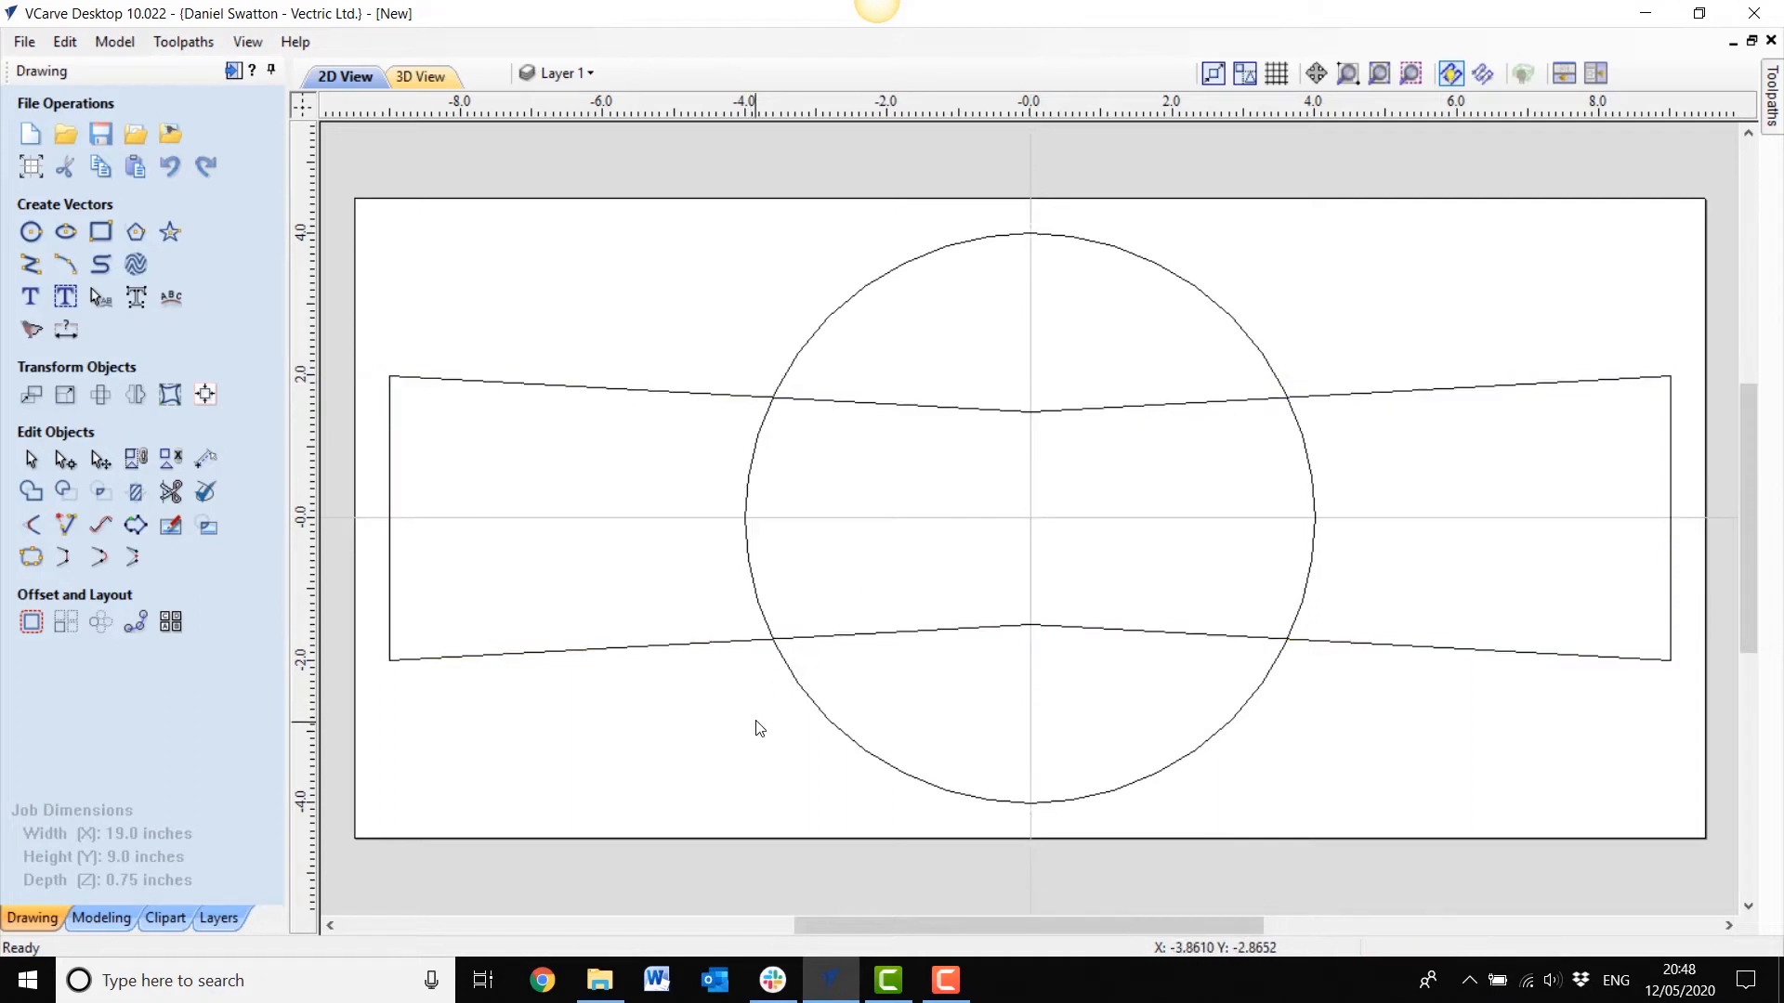
# Step: Weld the circle and the tapered rectangle into one sign outline
pyautogui.click(826, 720)
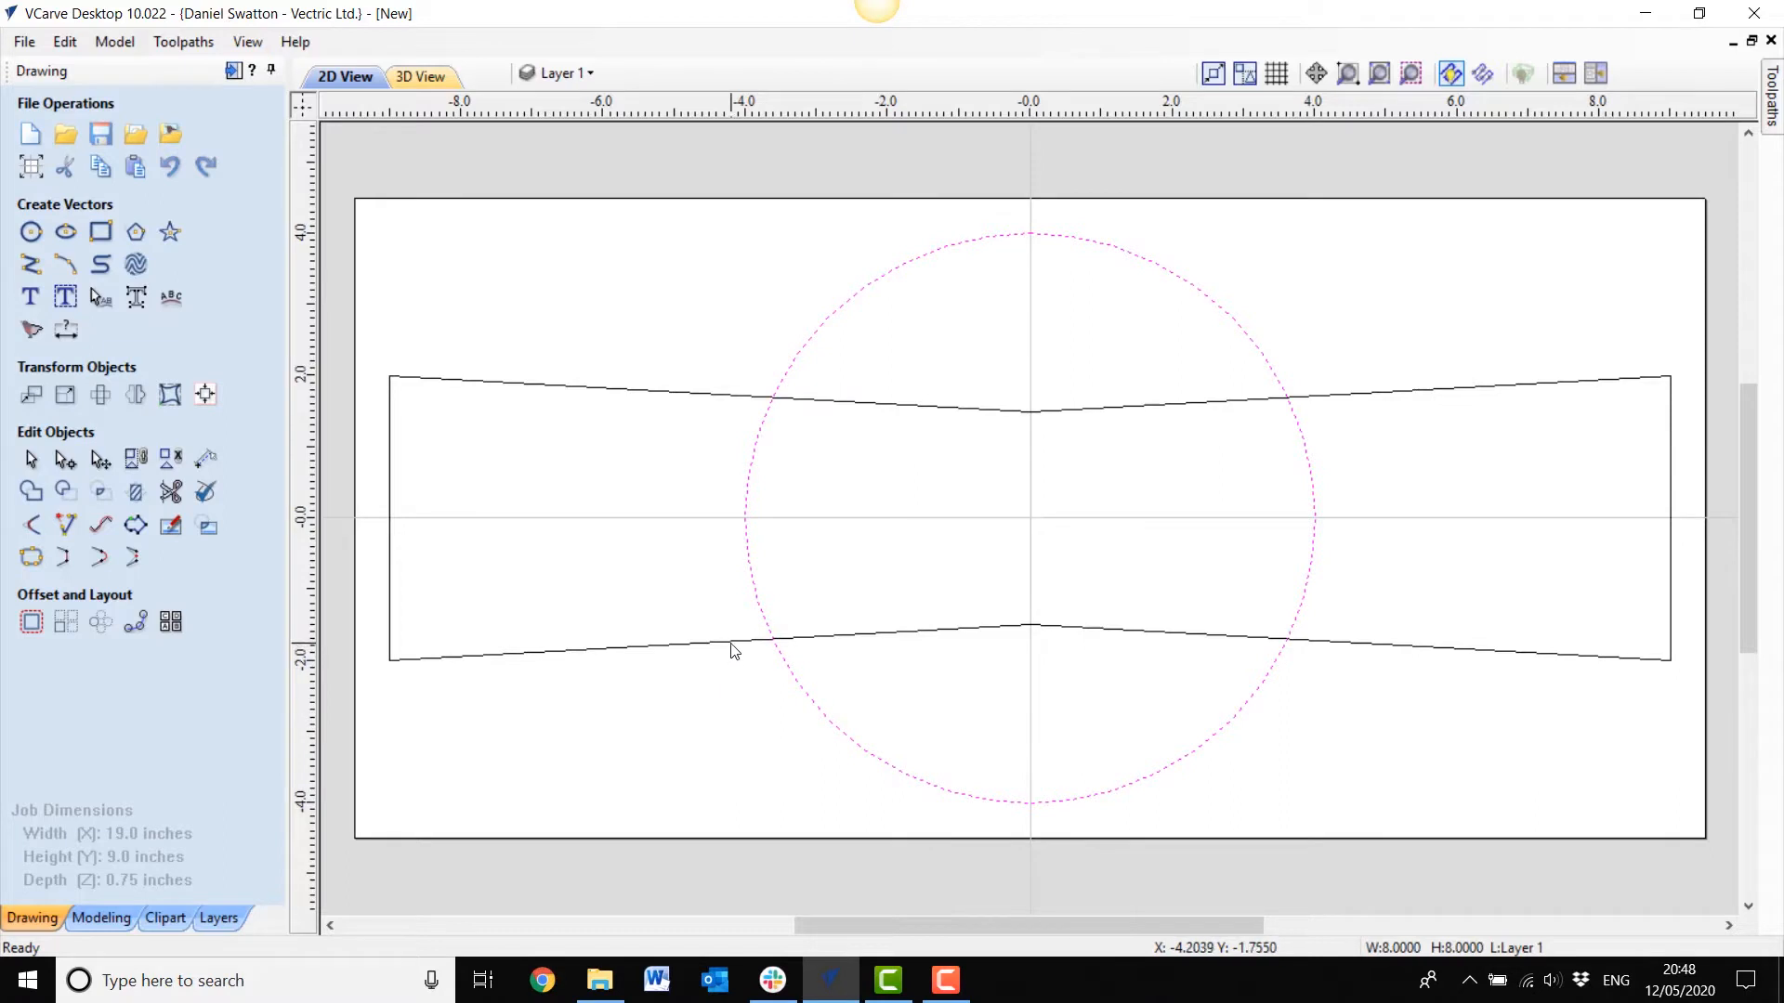
pyautogui.keyDown('shift'); pyautogui.click(733, 648); pyautogui.keyUp('shift')
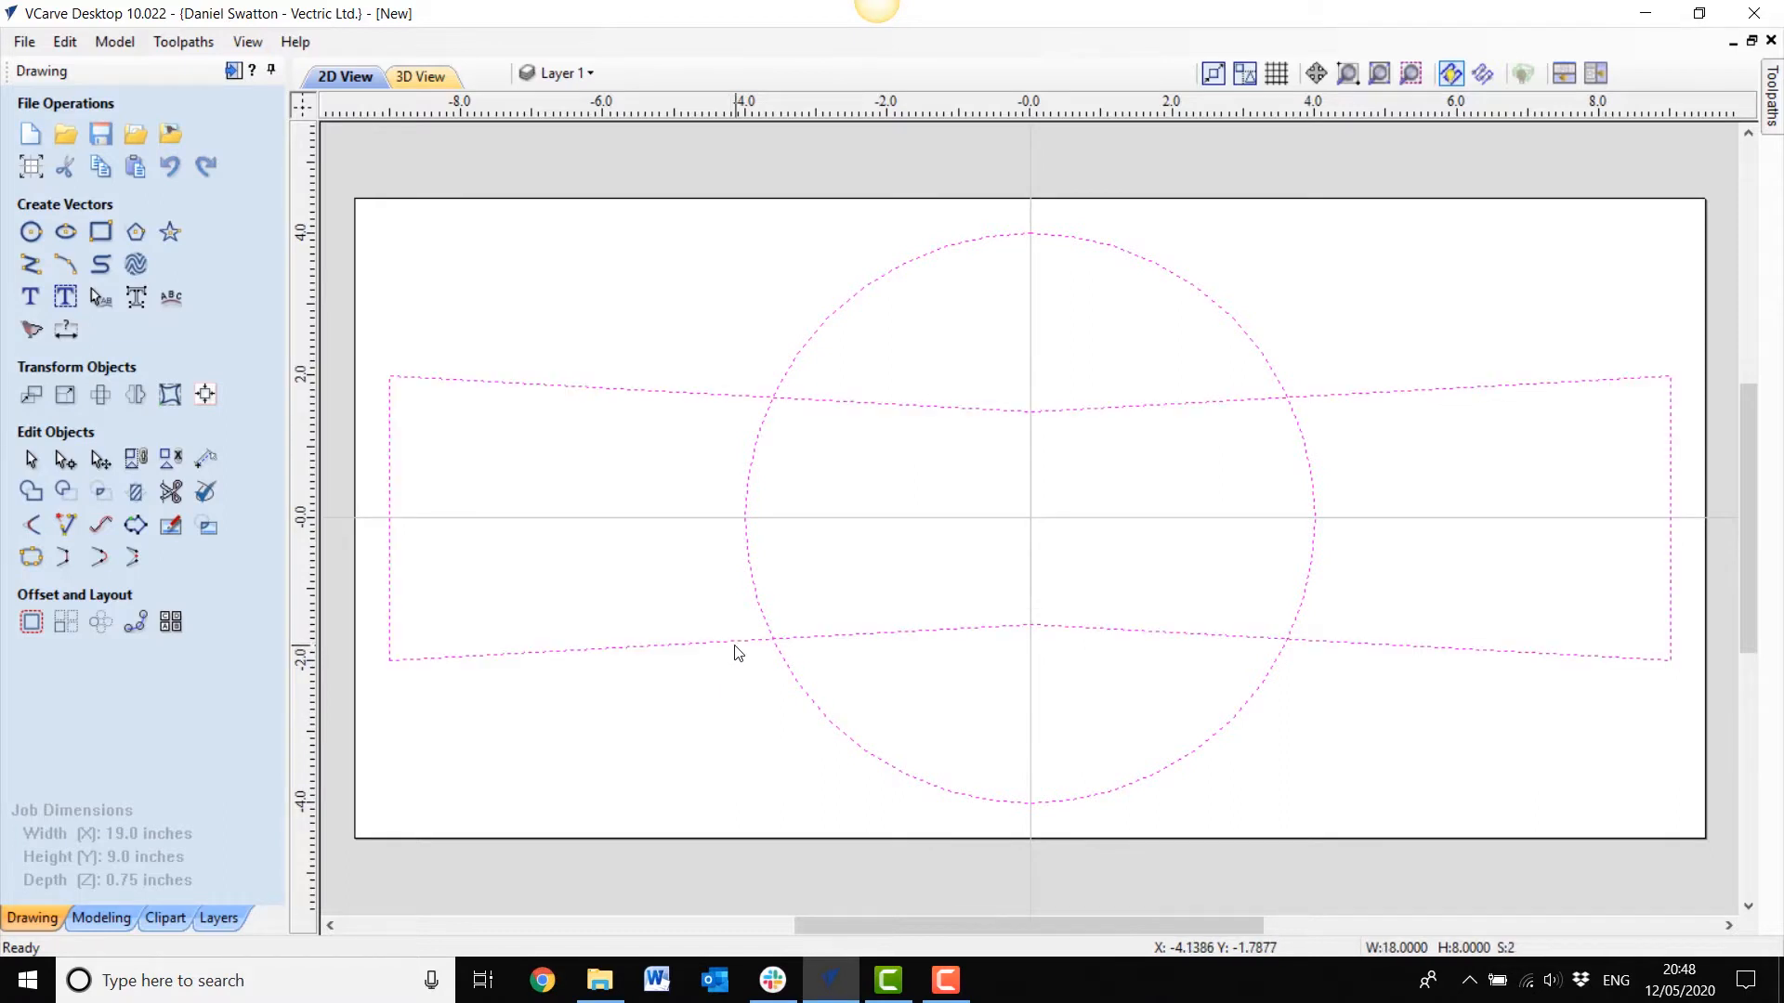
pyautogui.click(31, 494)
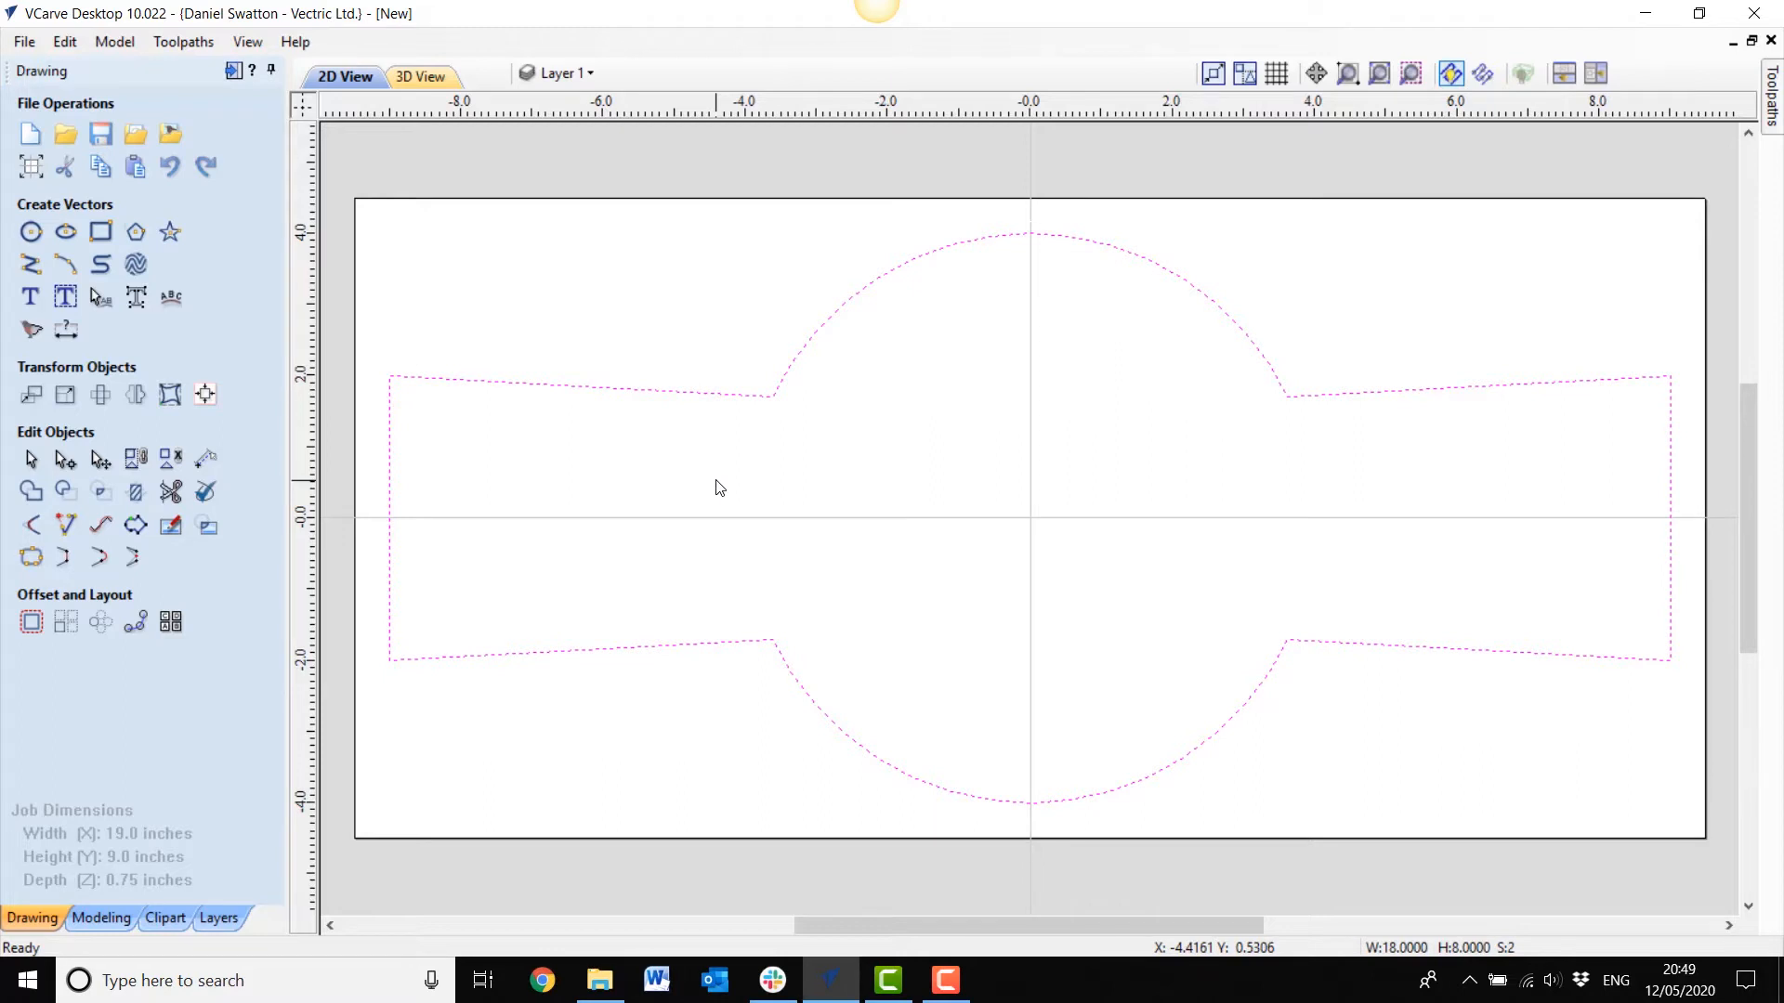
# Step: Offset the sign outline inwards by 0.2 inches with sharp corners, keeping the original and selecting the new vector
pyautogui.click(34, 628)
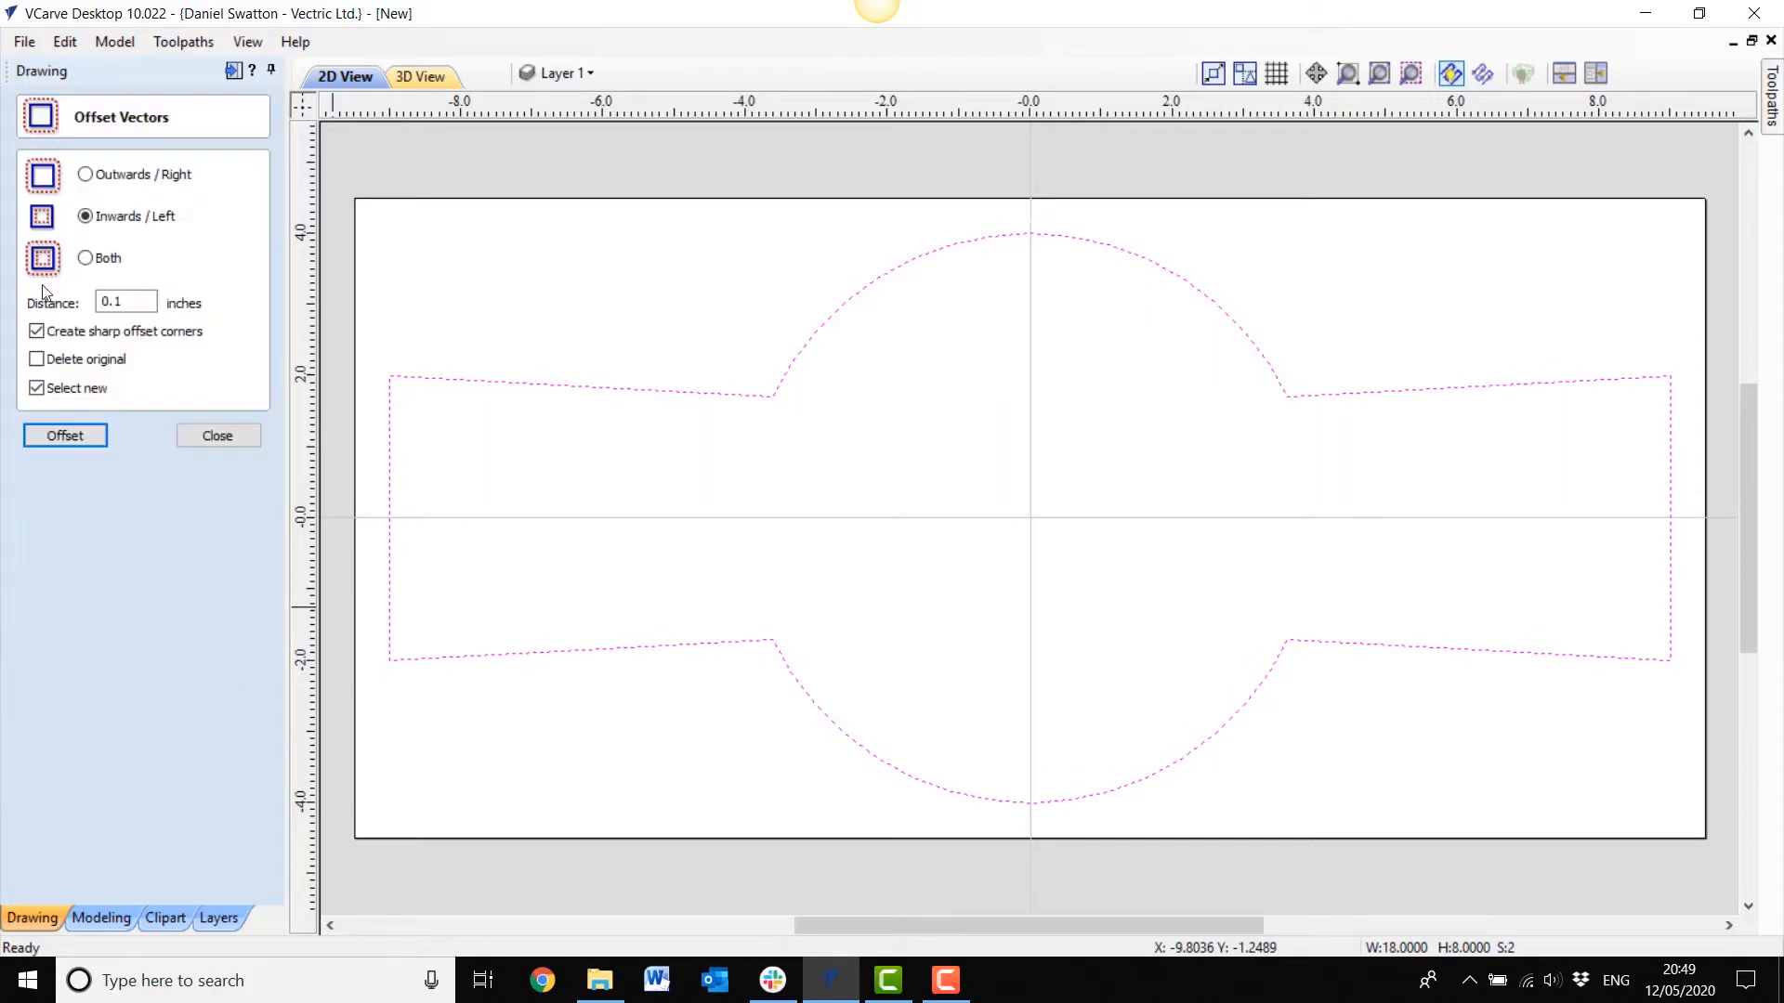
pyautogui.click(118, 302)
pyautogui.press('BackSpace')
pyautogui.write('2')
pyautogui.click(64, 441)
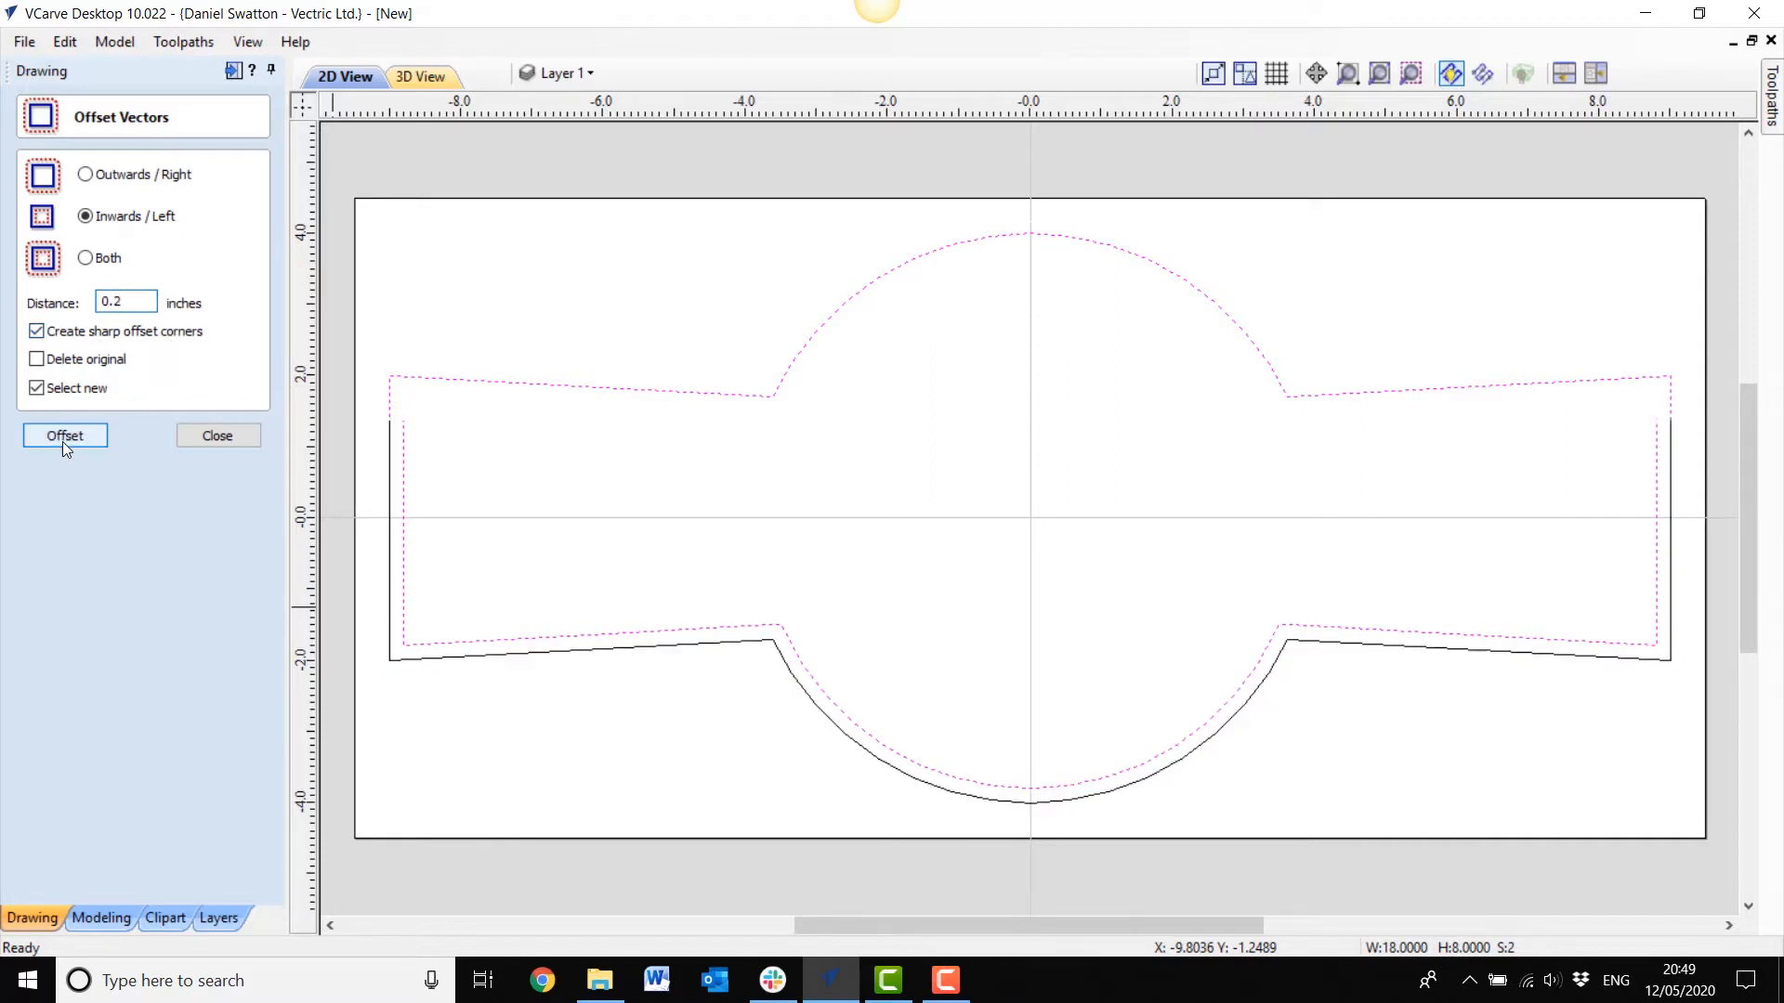
# Step: Offset the new inner outline inwards by a further 0.1 inches
pyautogui.click(132, 303)
pyautogui.press('BackSpace')
pyautogui.write('1')
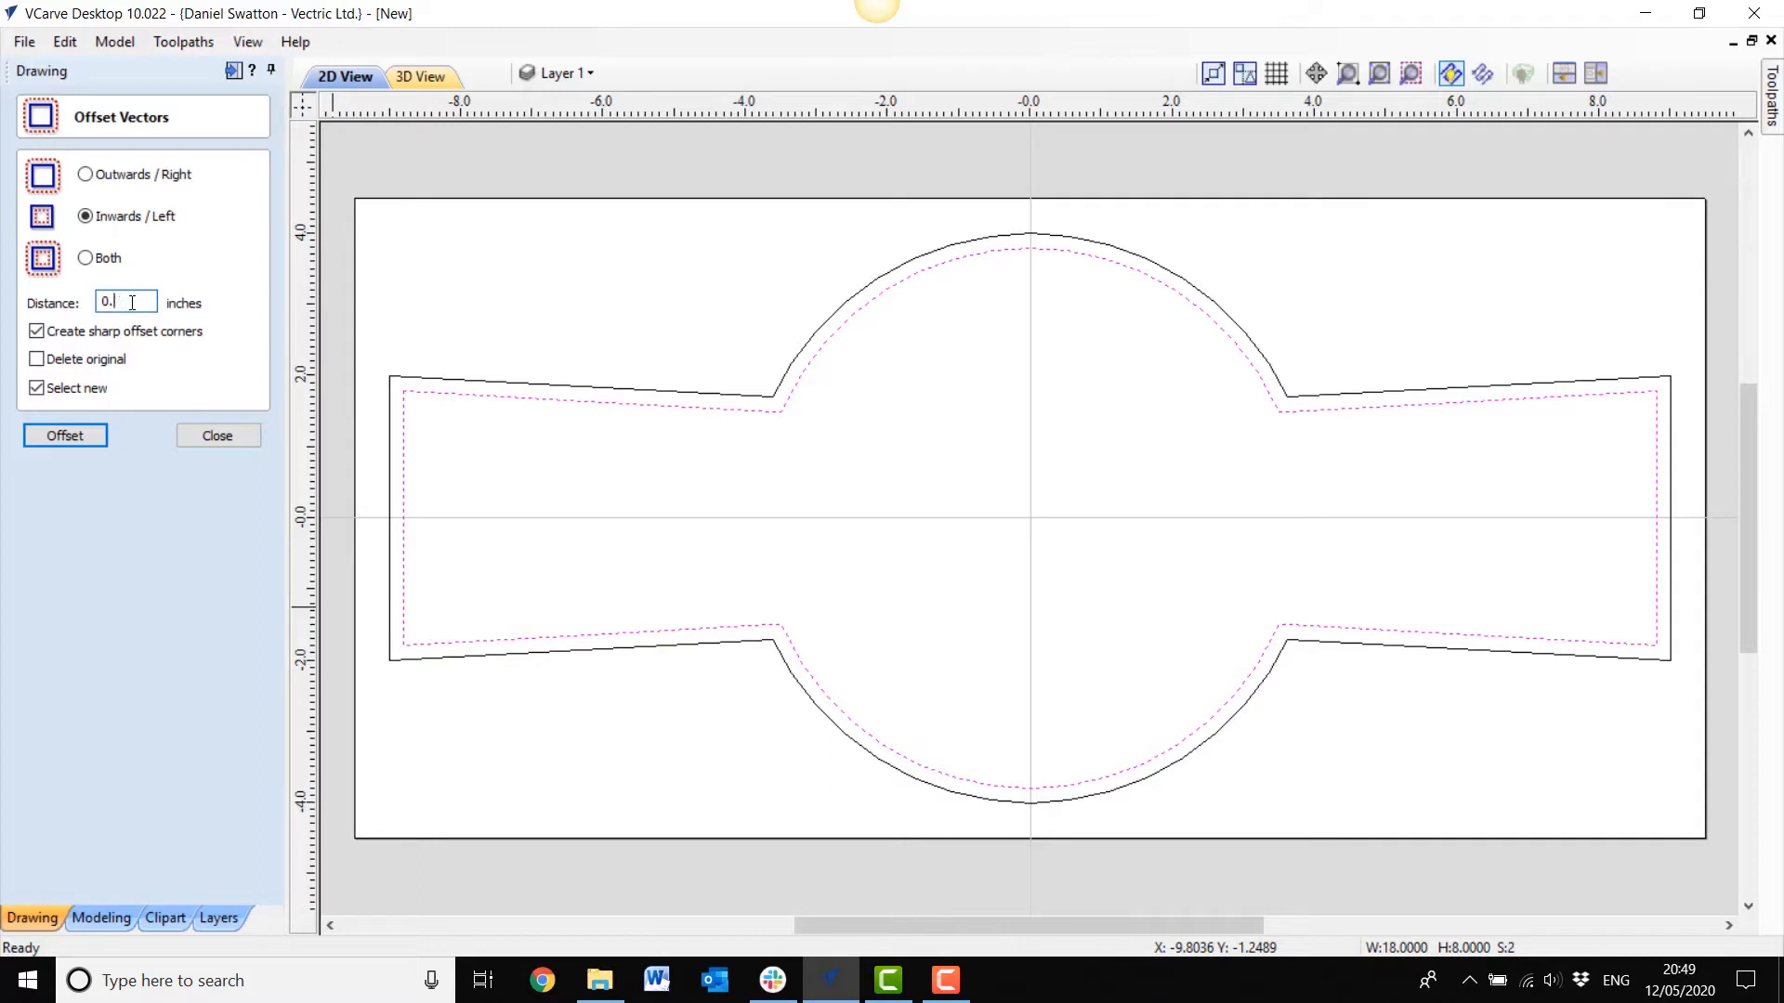
pyautogui.click(76, 436)
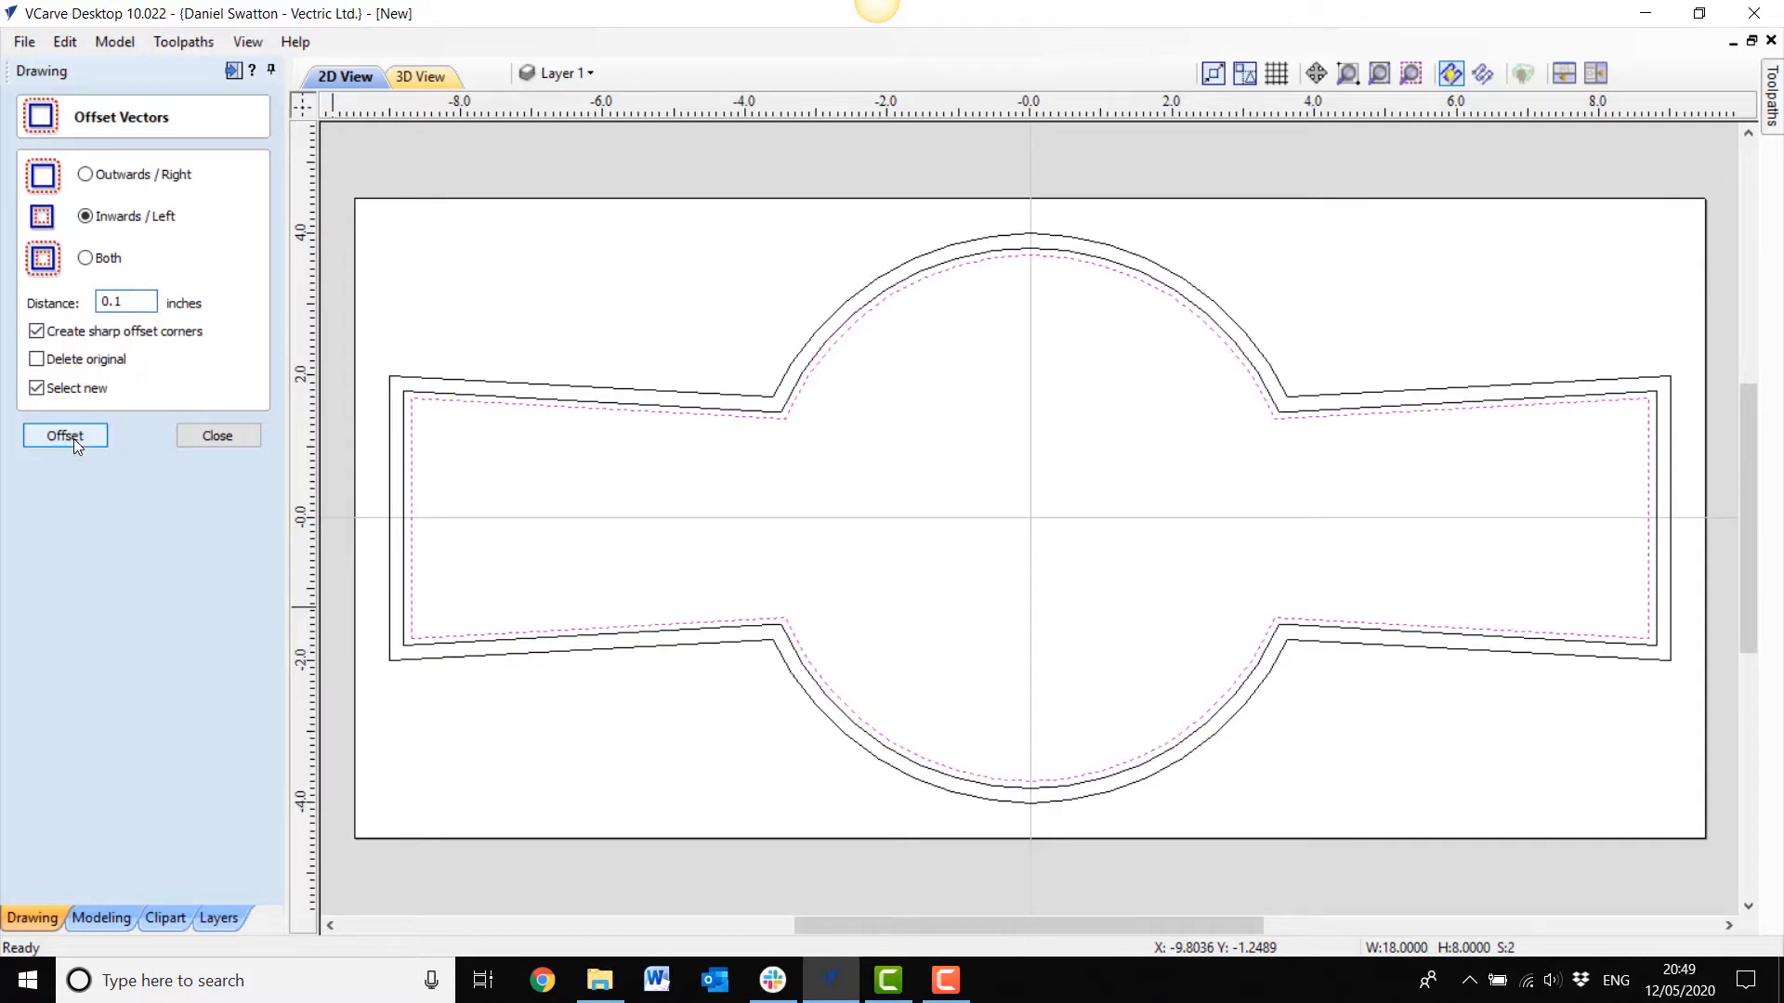
pyautogui.click(218, 436)
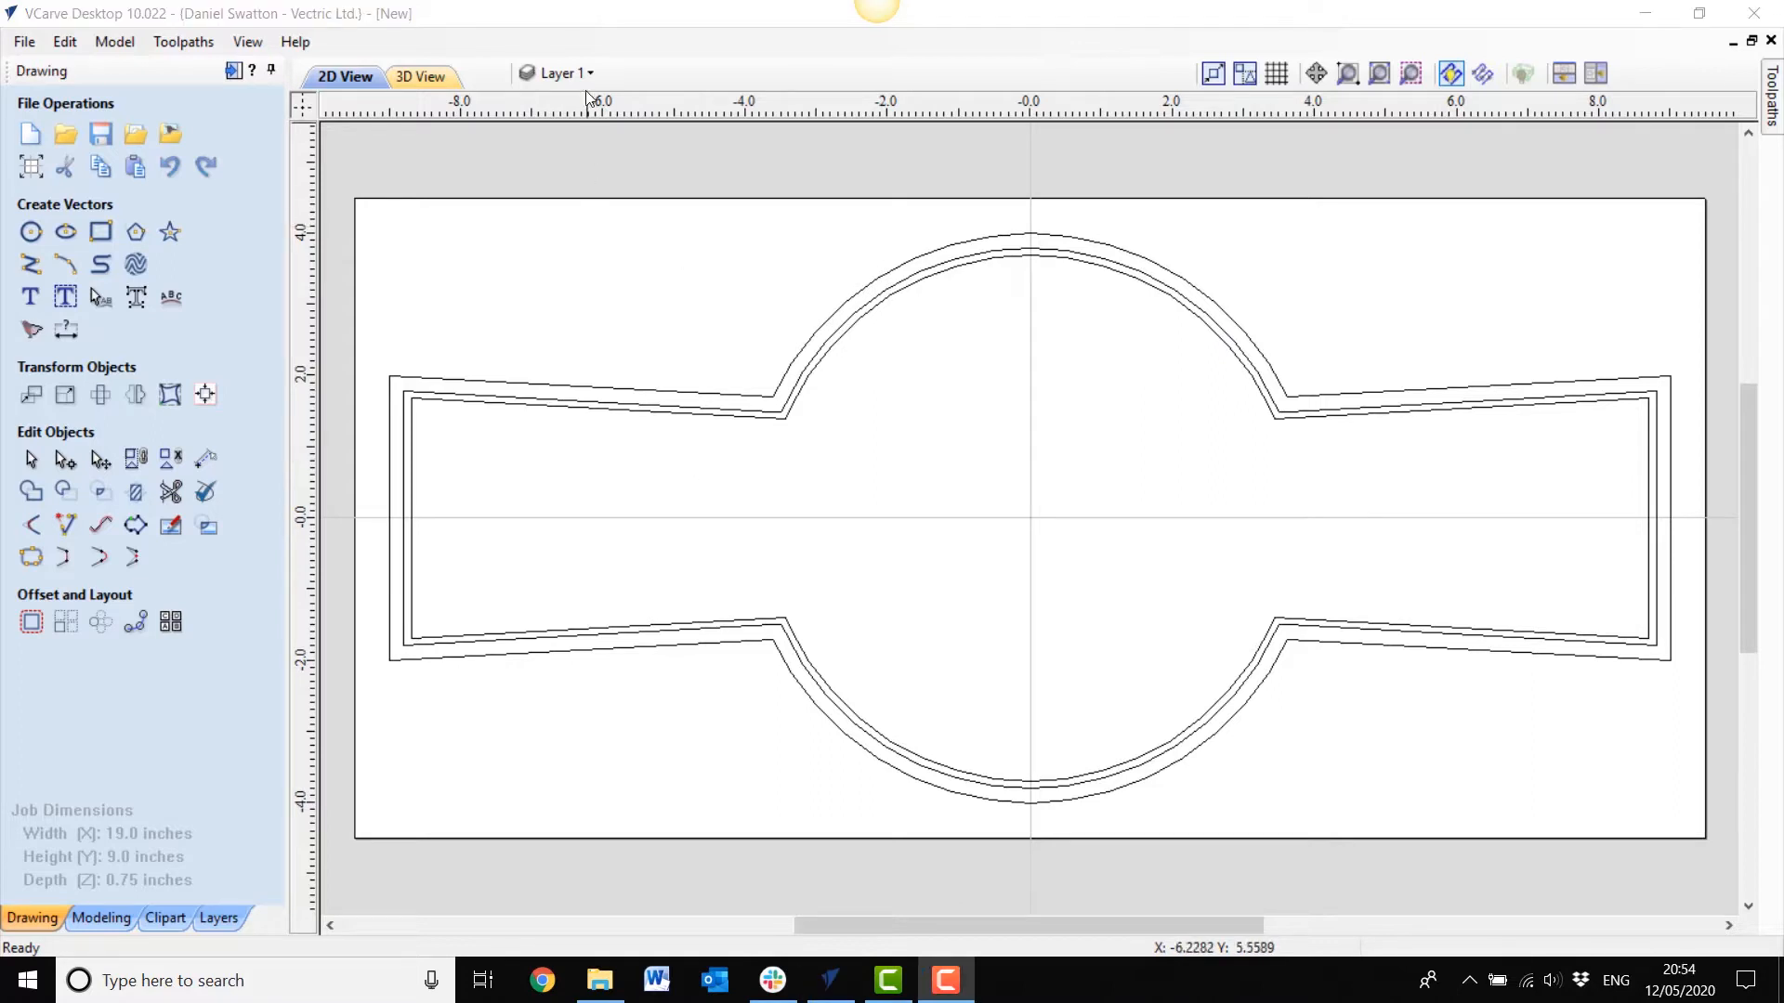
# Step: Rename Layer 1 as OUTLINE
pyautogui.click(589, 73)
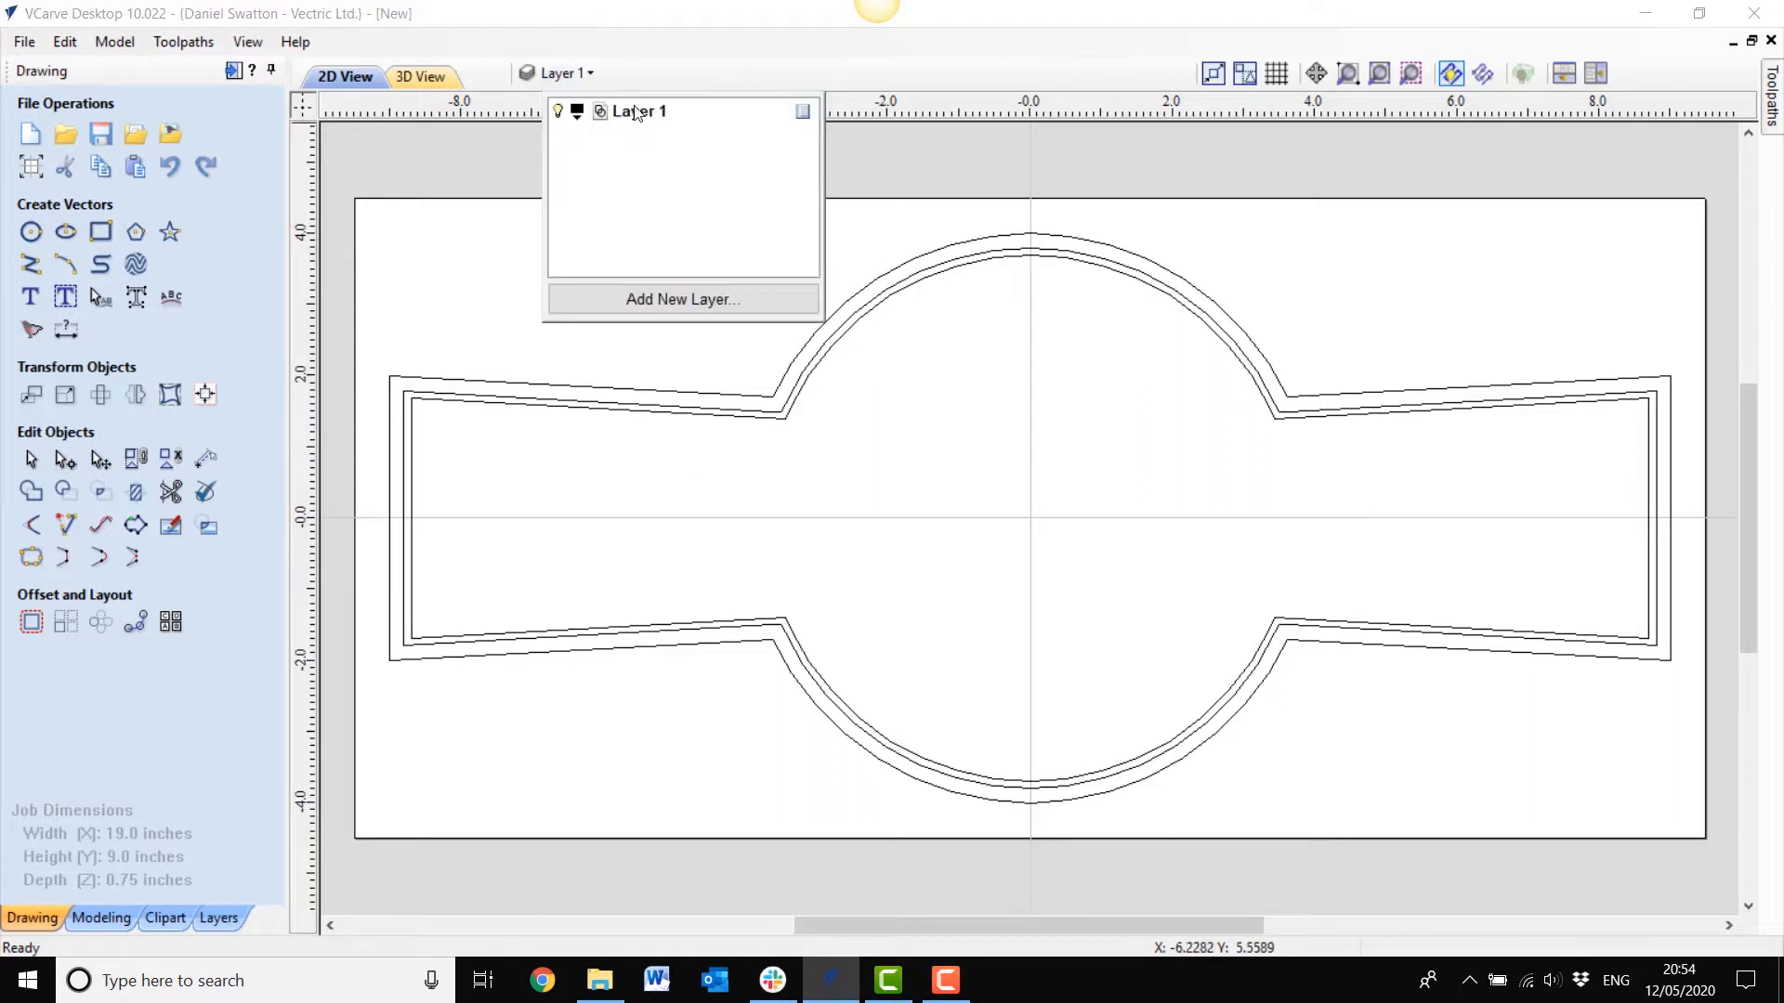
pyautogui.rightClick(636, 112)
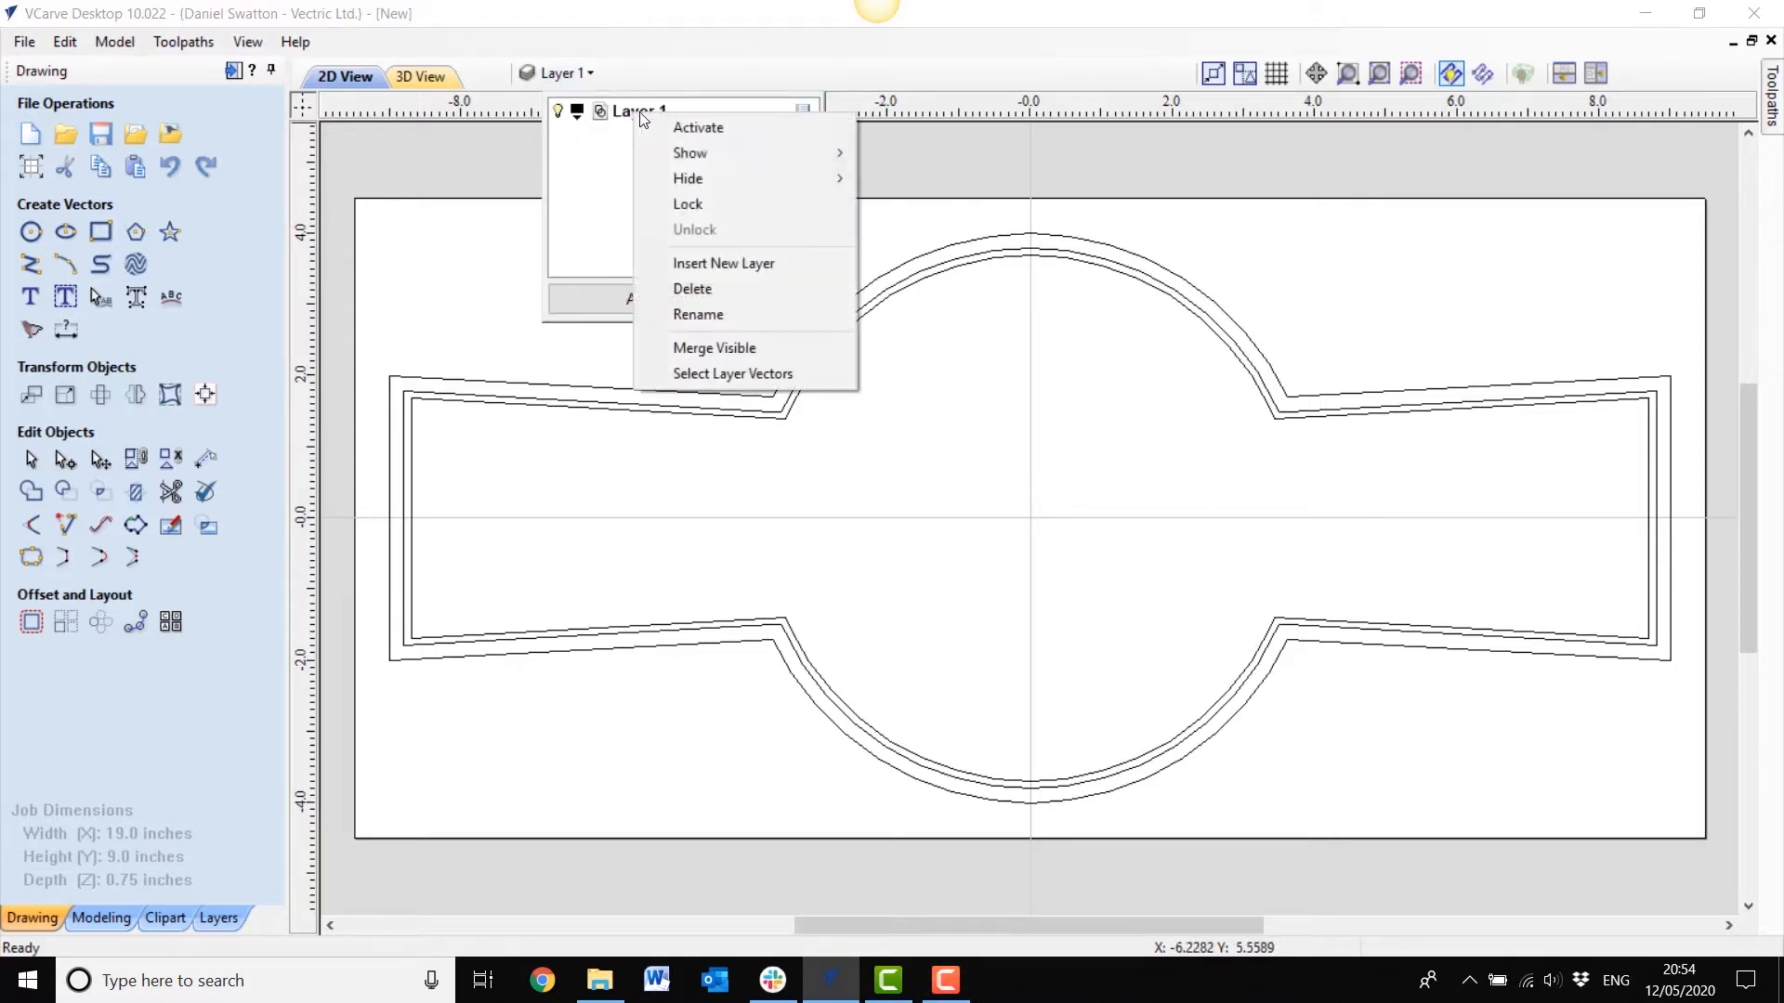
pyautogui.click(697, 314)
pyautogui.write('O')
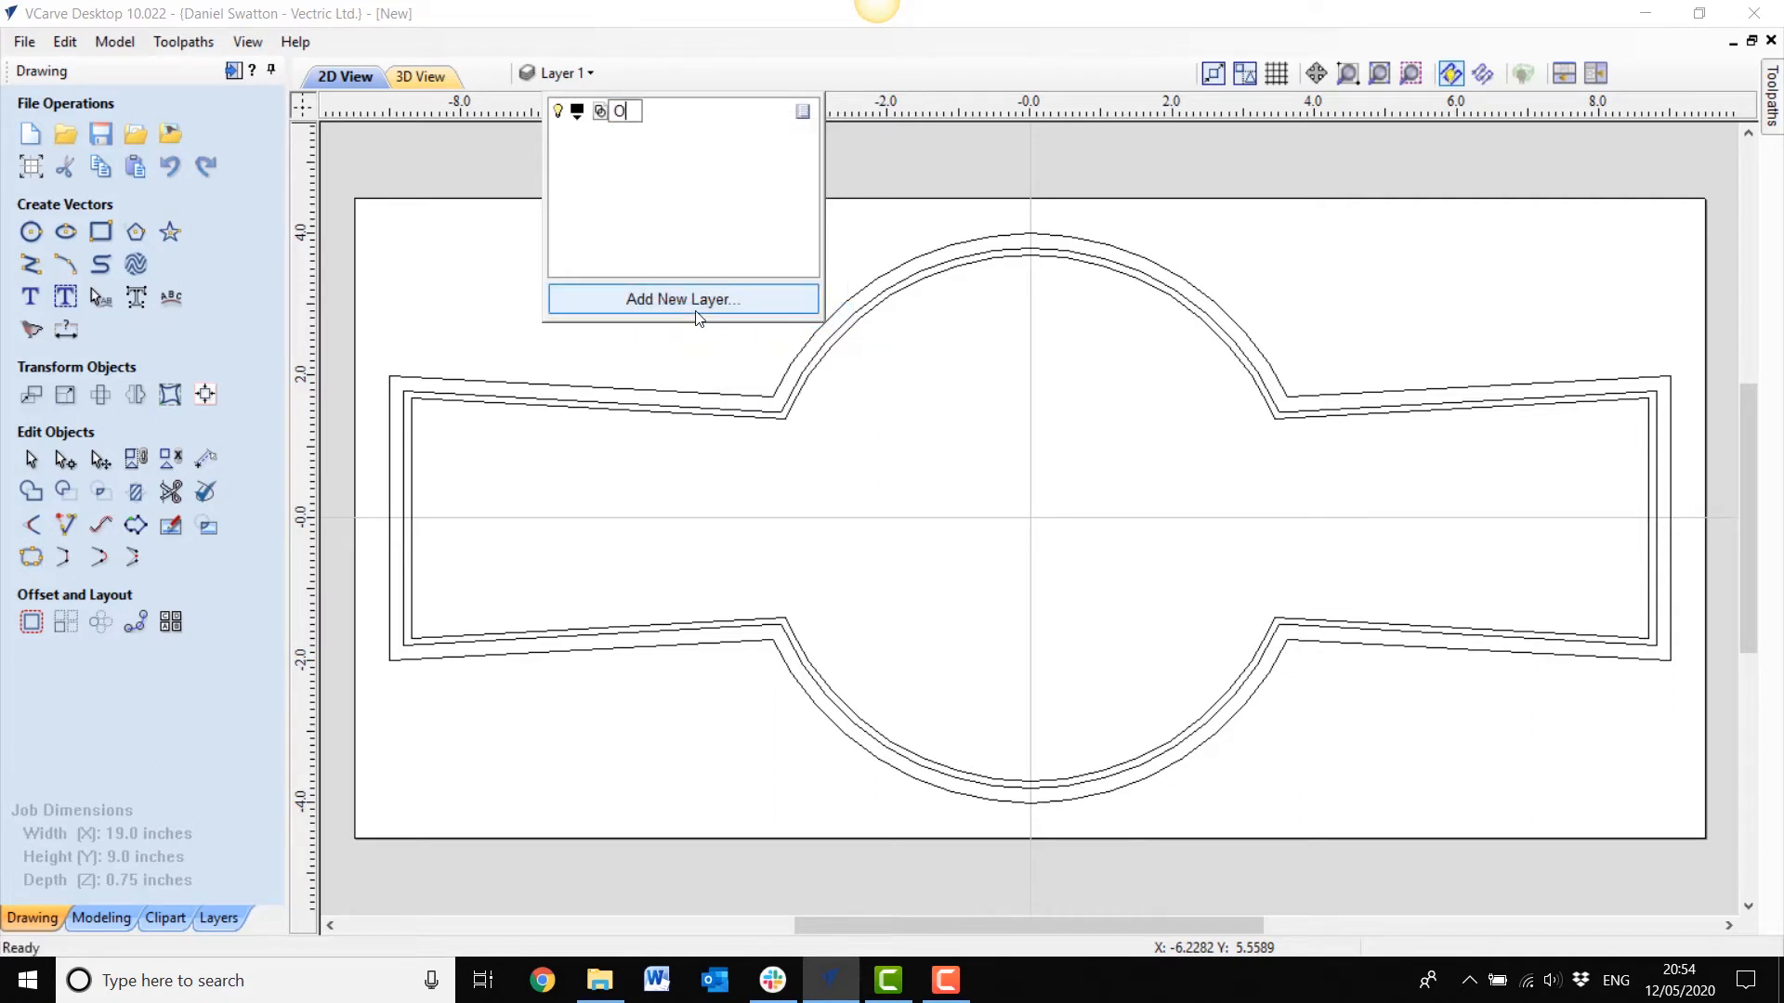
pyautogui.write('UTLINE')
pyautogui.press('Return')
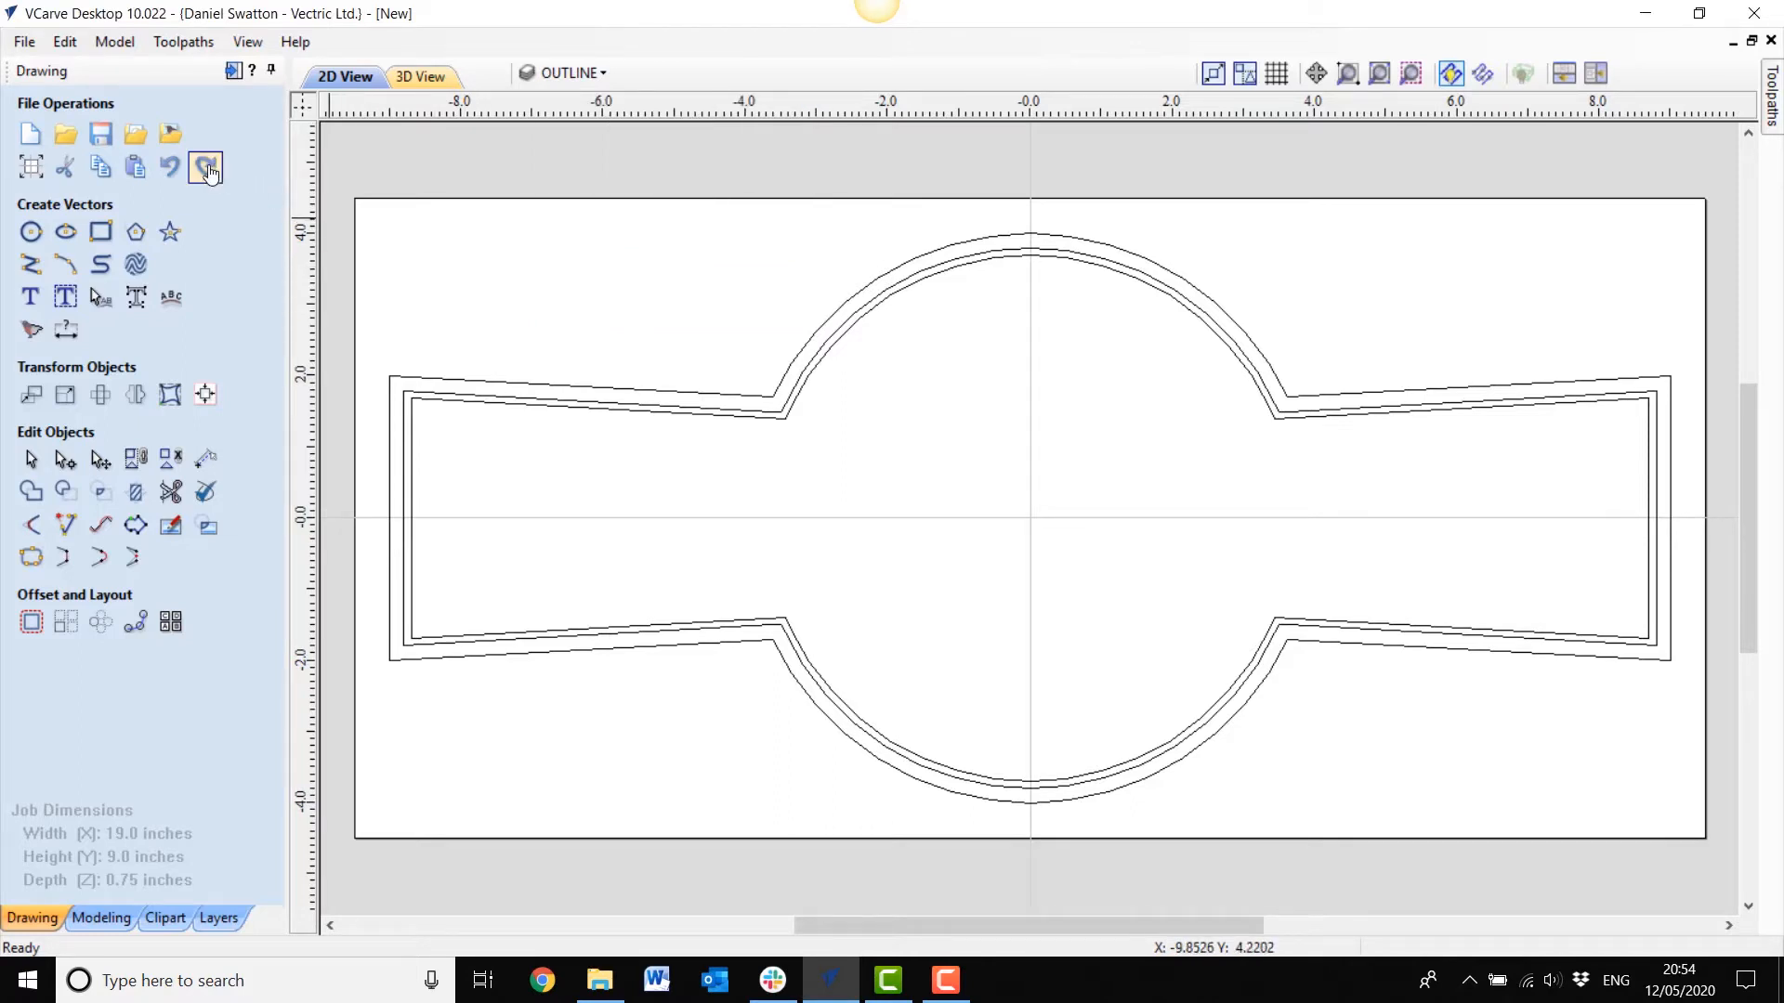
# Step: Import the construction vectors from the DXF file in the Five_Star_Coffee_Sign_FILES folder
pyautogui.click(135, 137)
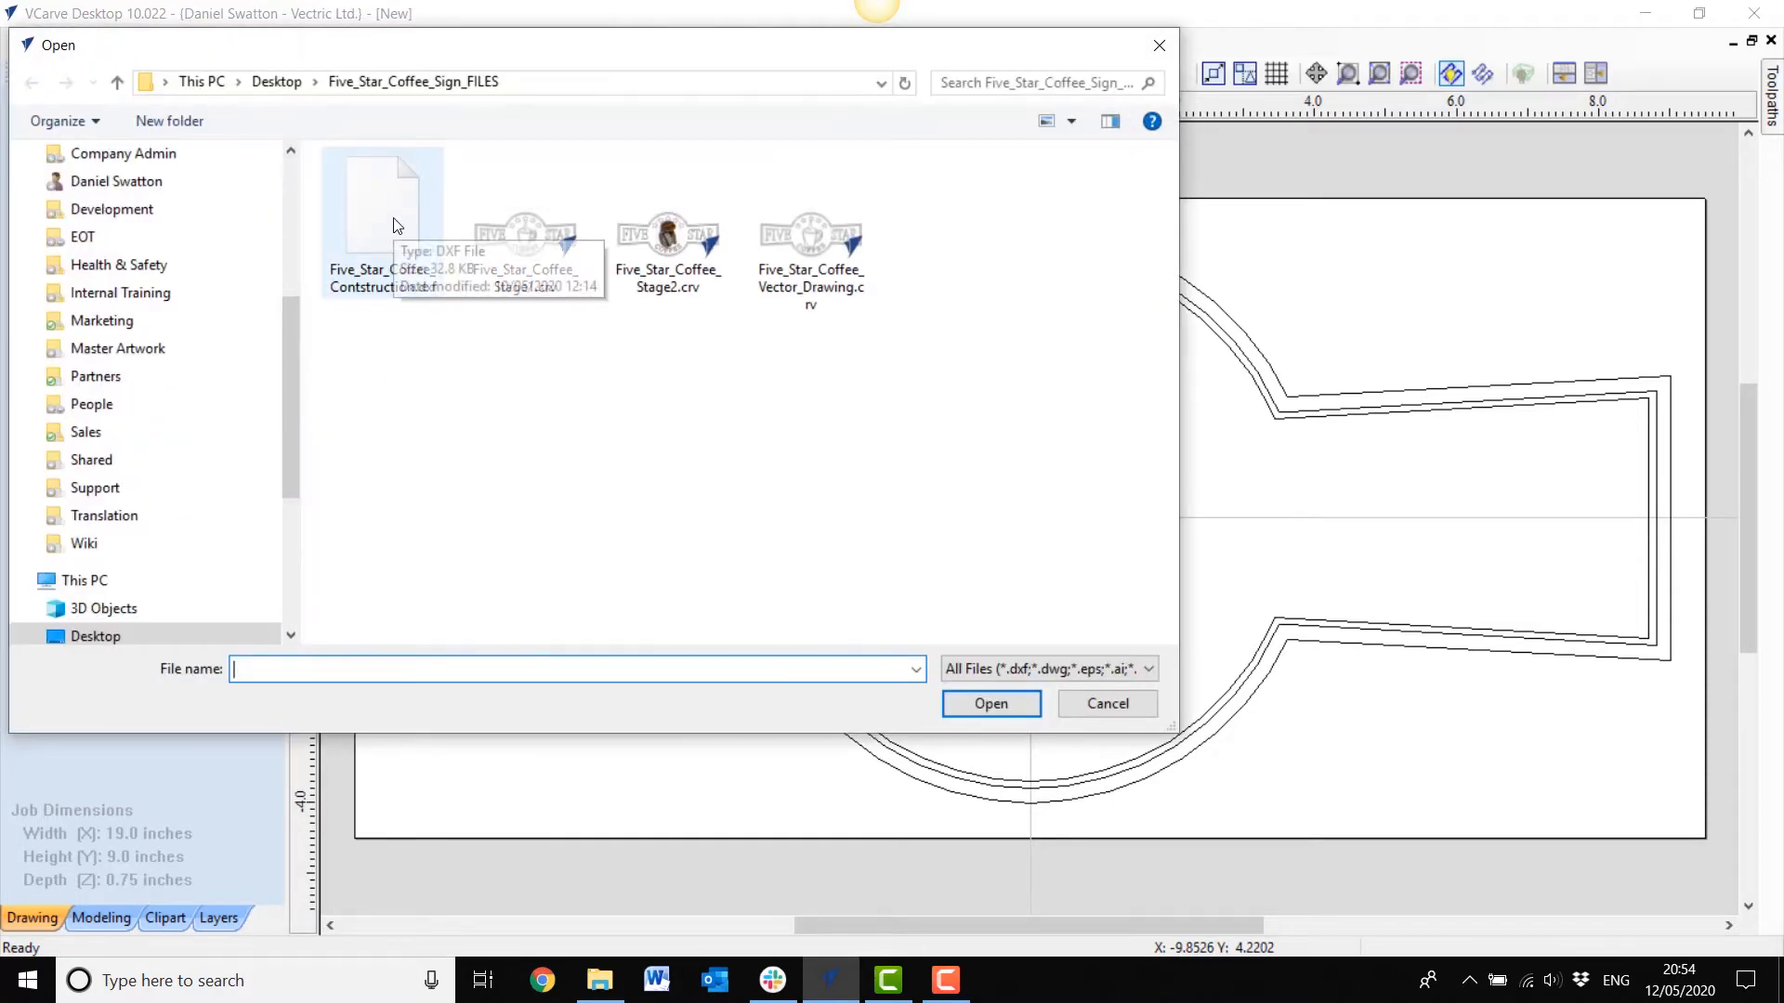
pyautogui.click(398, 227)
pyautogui.click(996, 704)
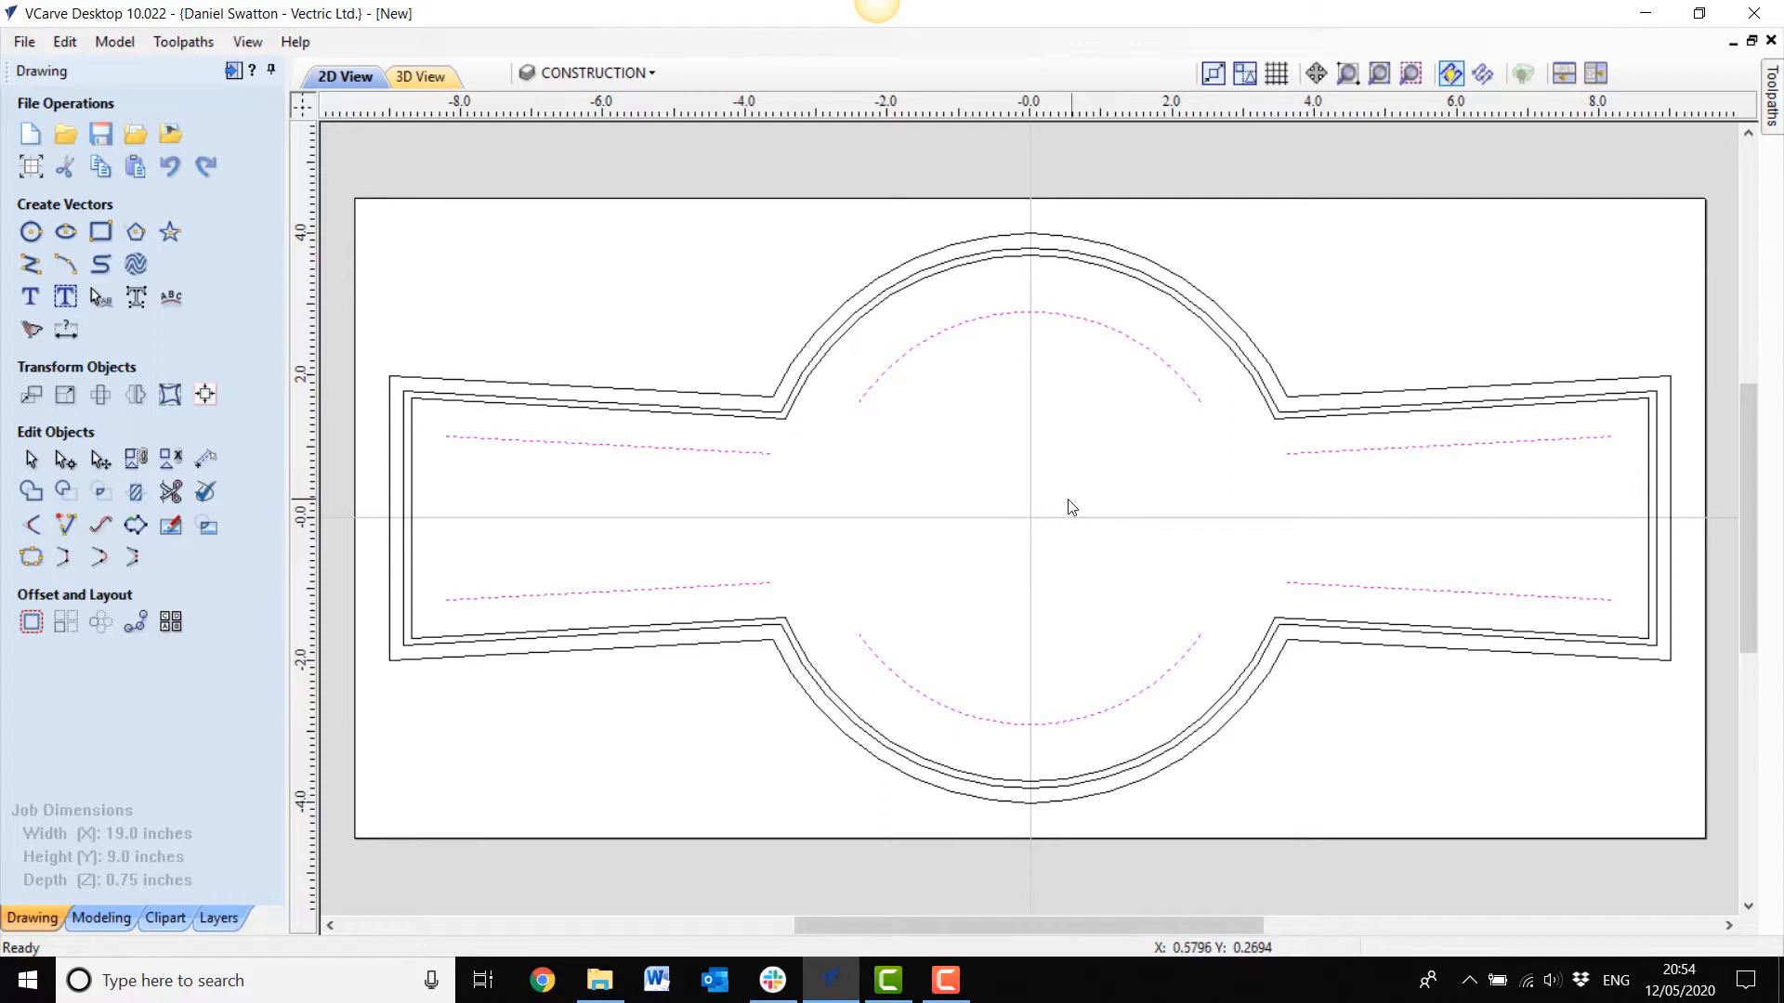
# Step: Hide the OUTLINE layer and add a new layer named TEXT
pyautogui.click(654, 72)
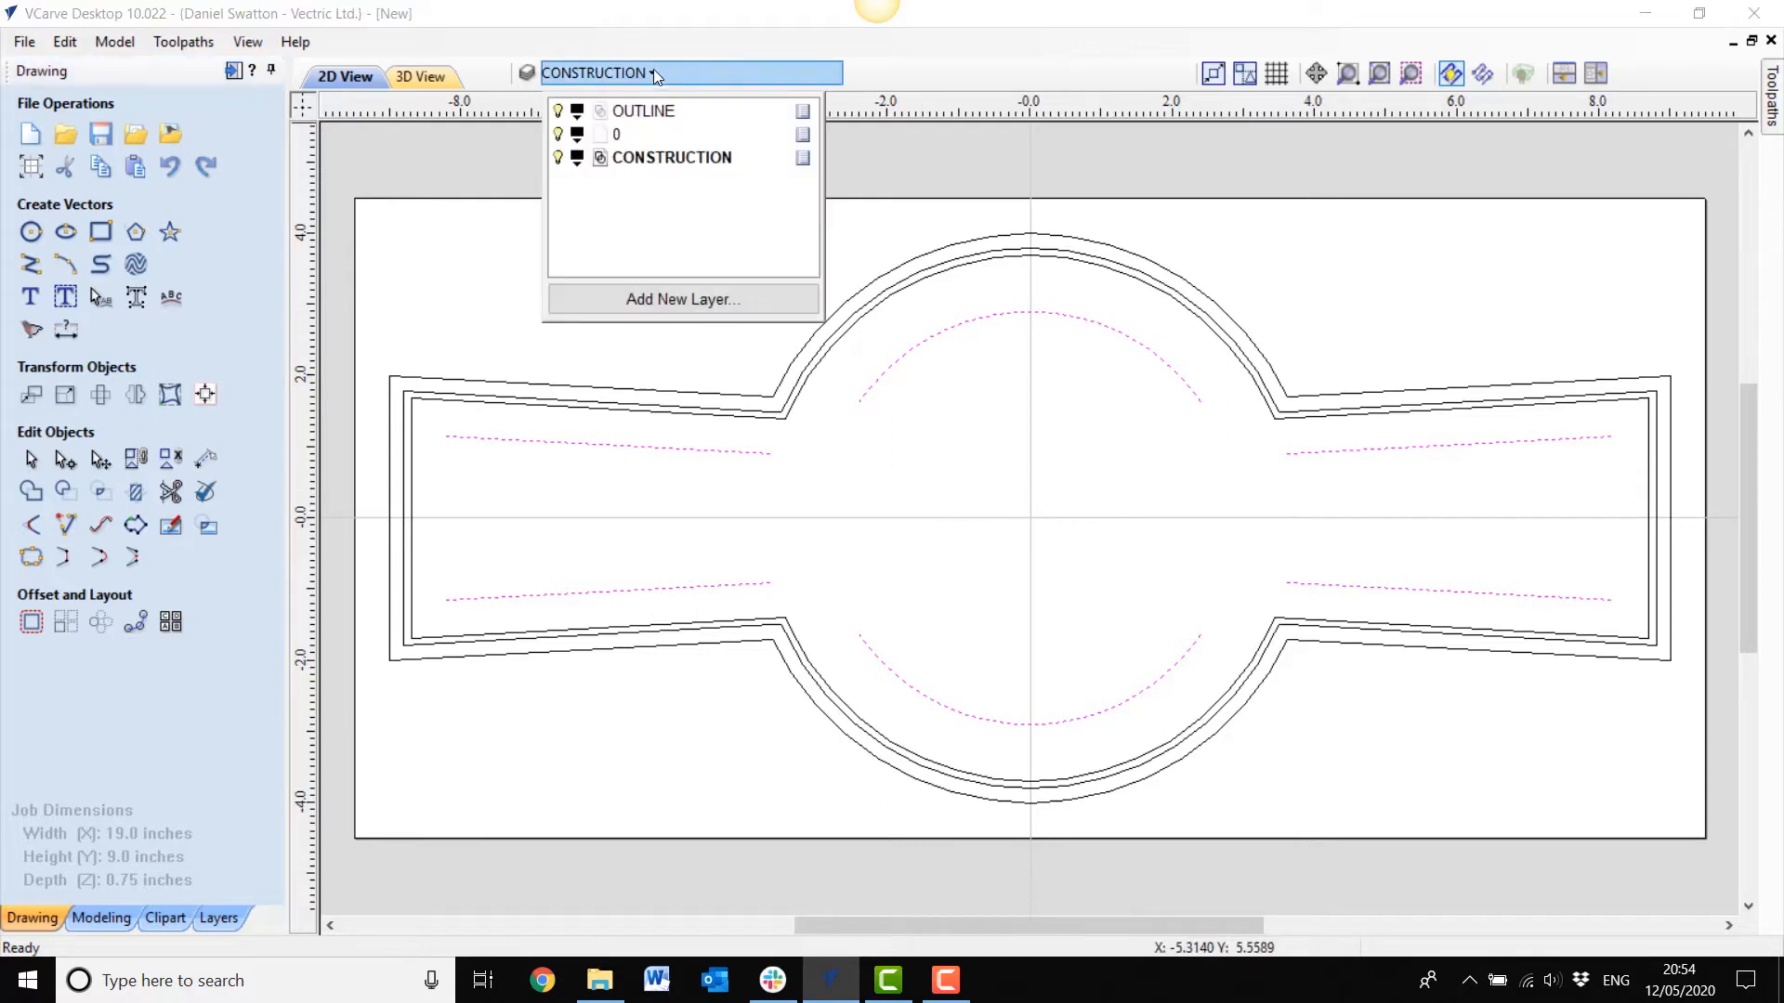
pyautogui.click(558, 111)
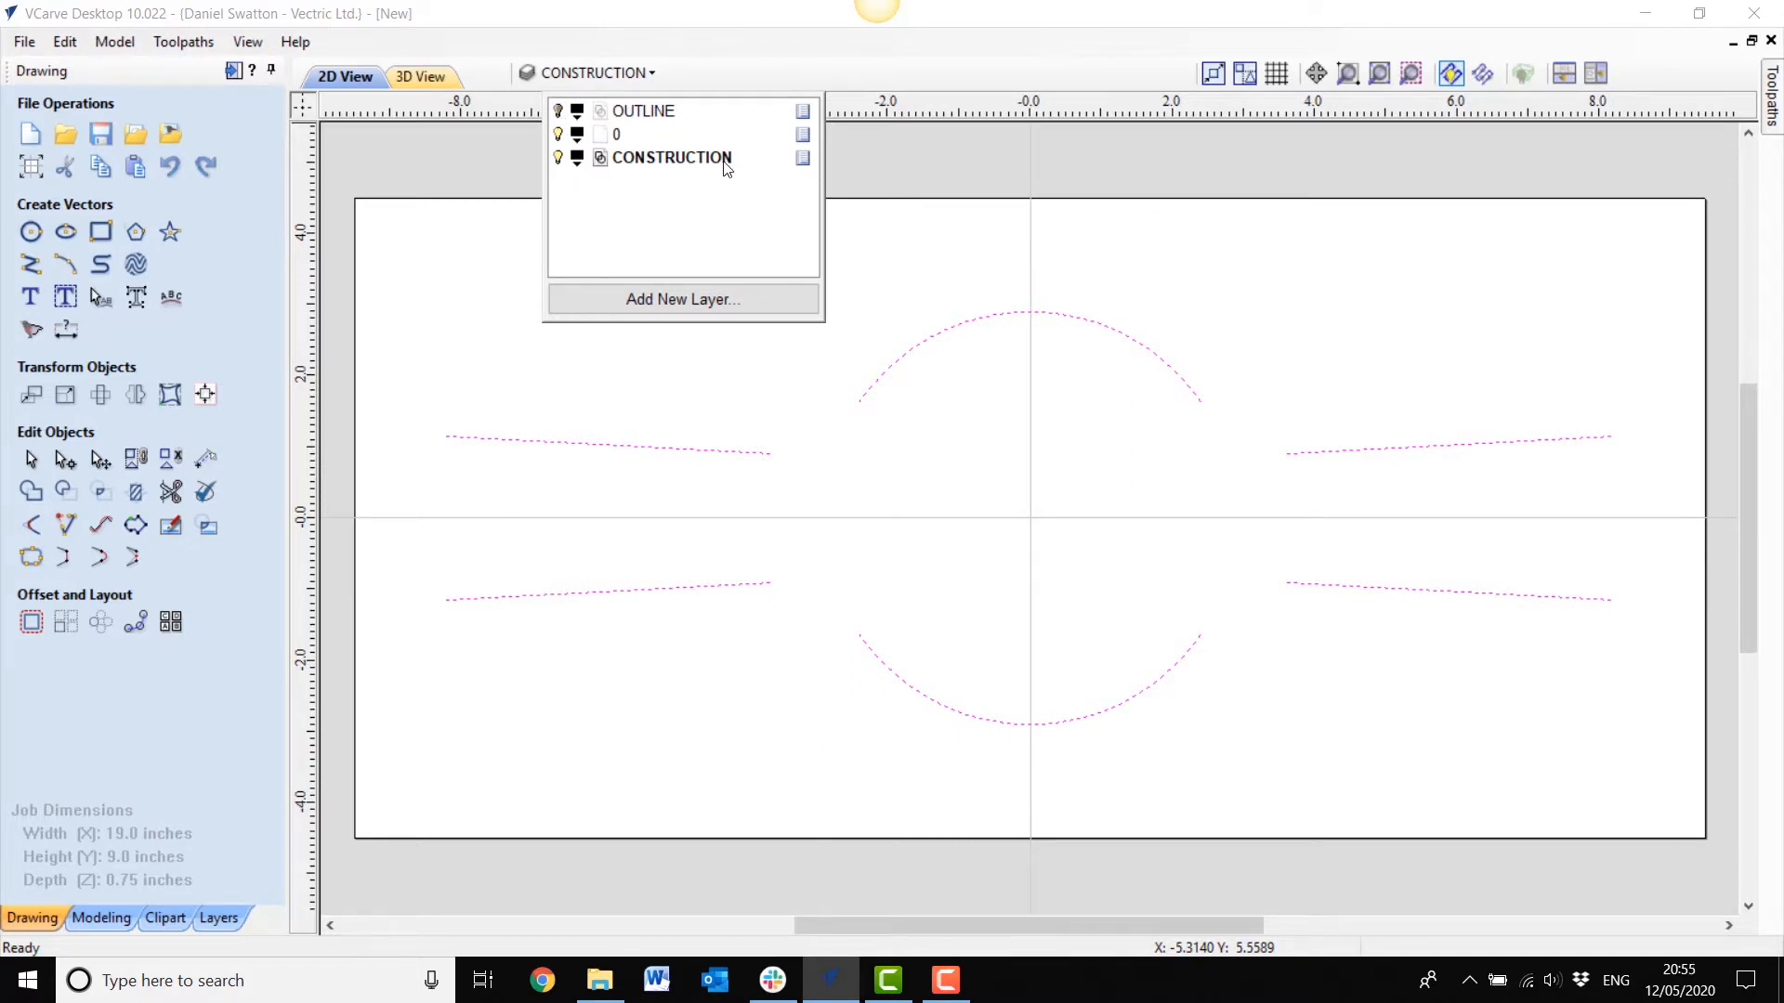
pyautogui.click(710, 299)
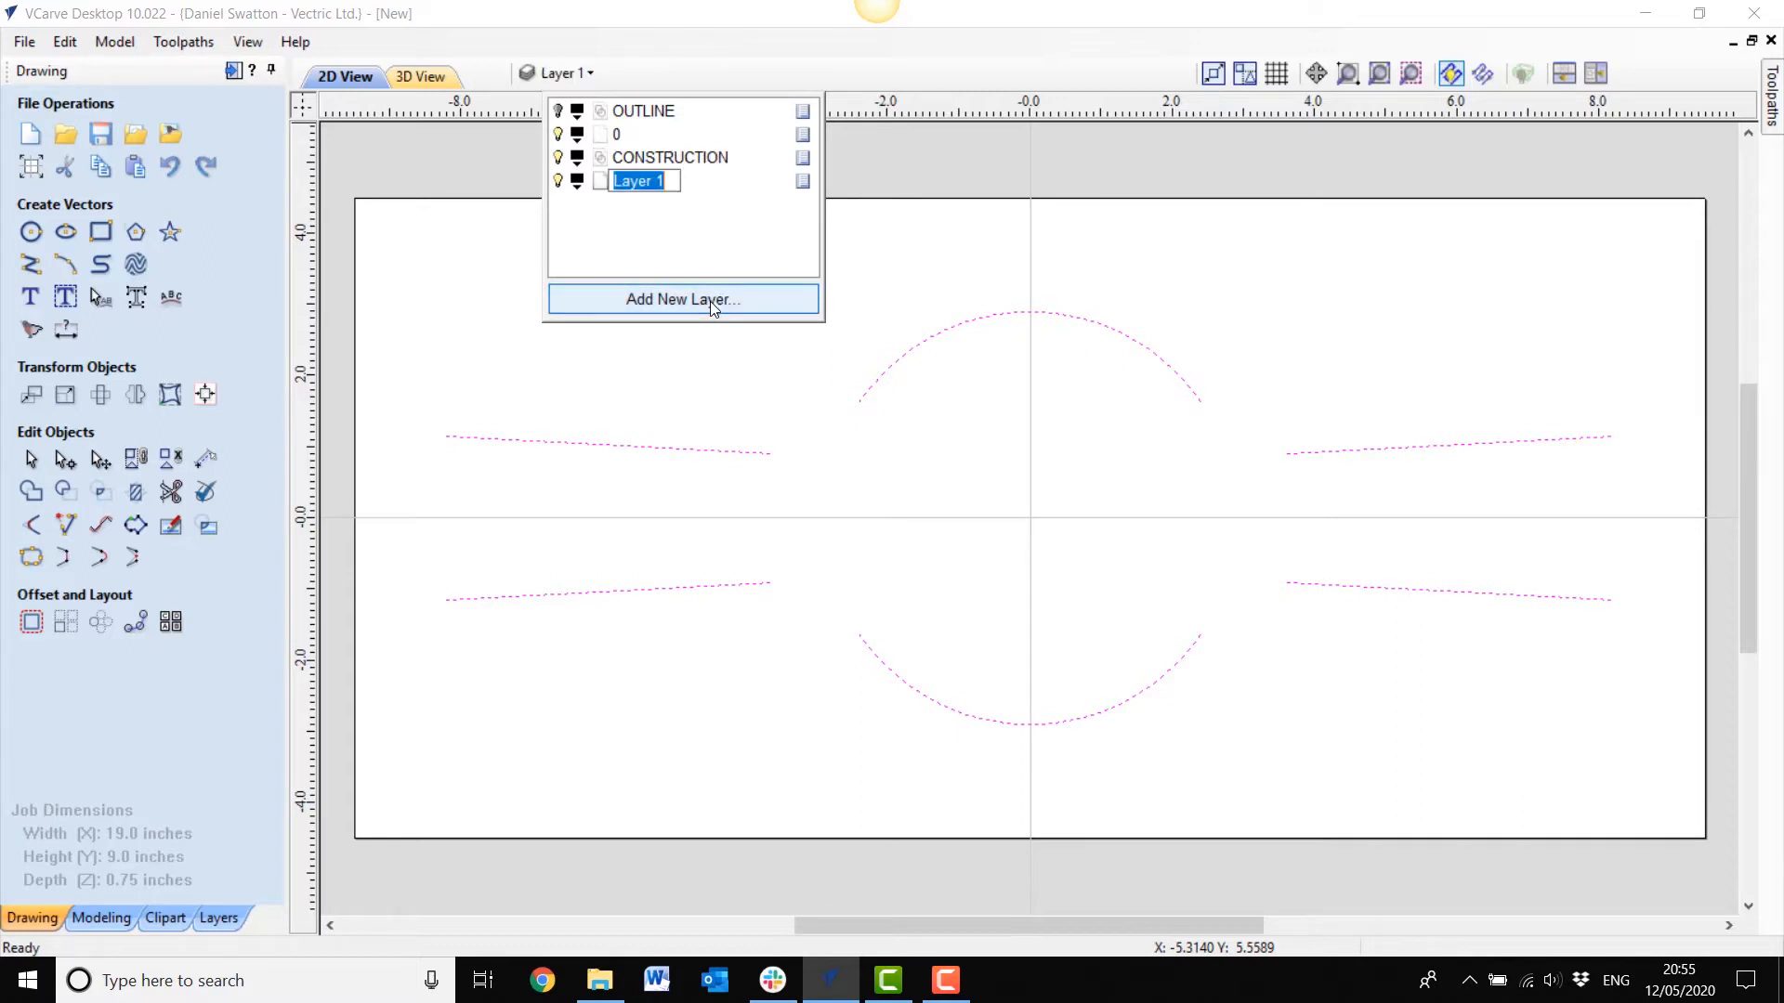
pyautogui.write('TEXT')
pyautogui.press('Return')
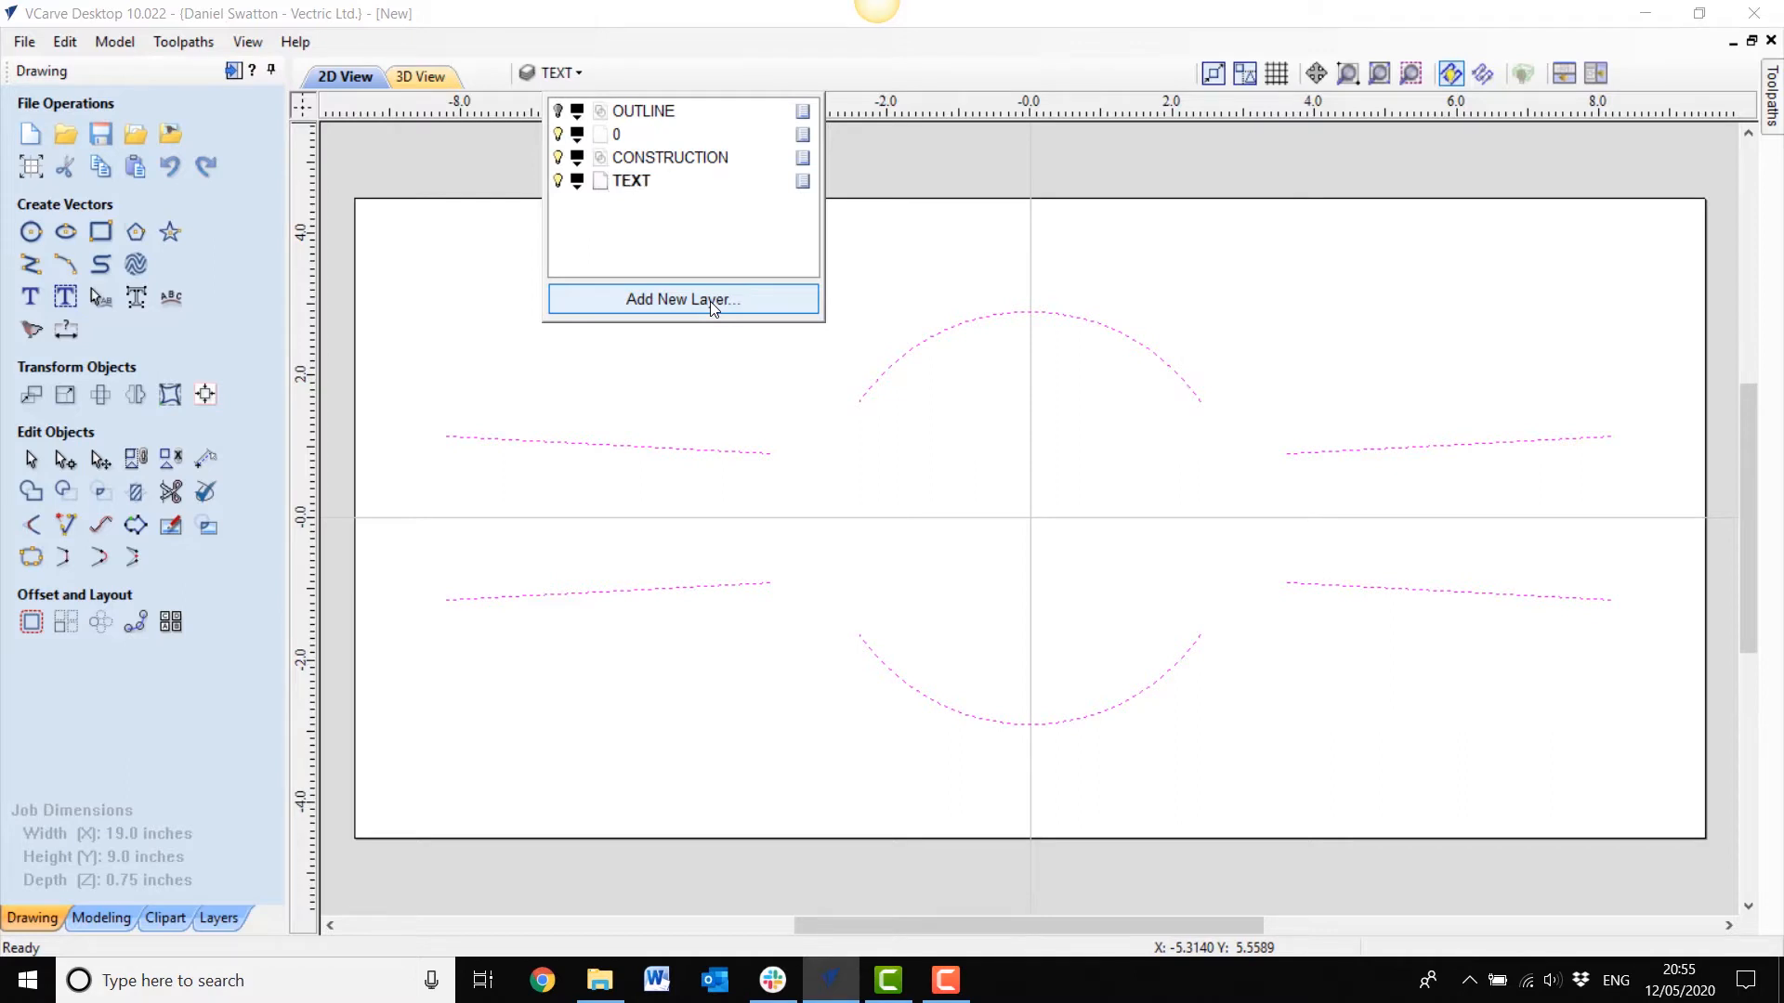
pyautogui.click(687, 390)
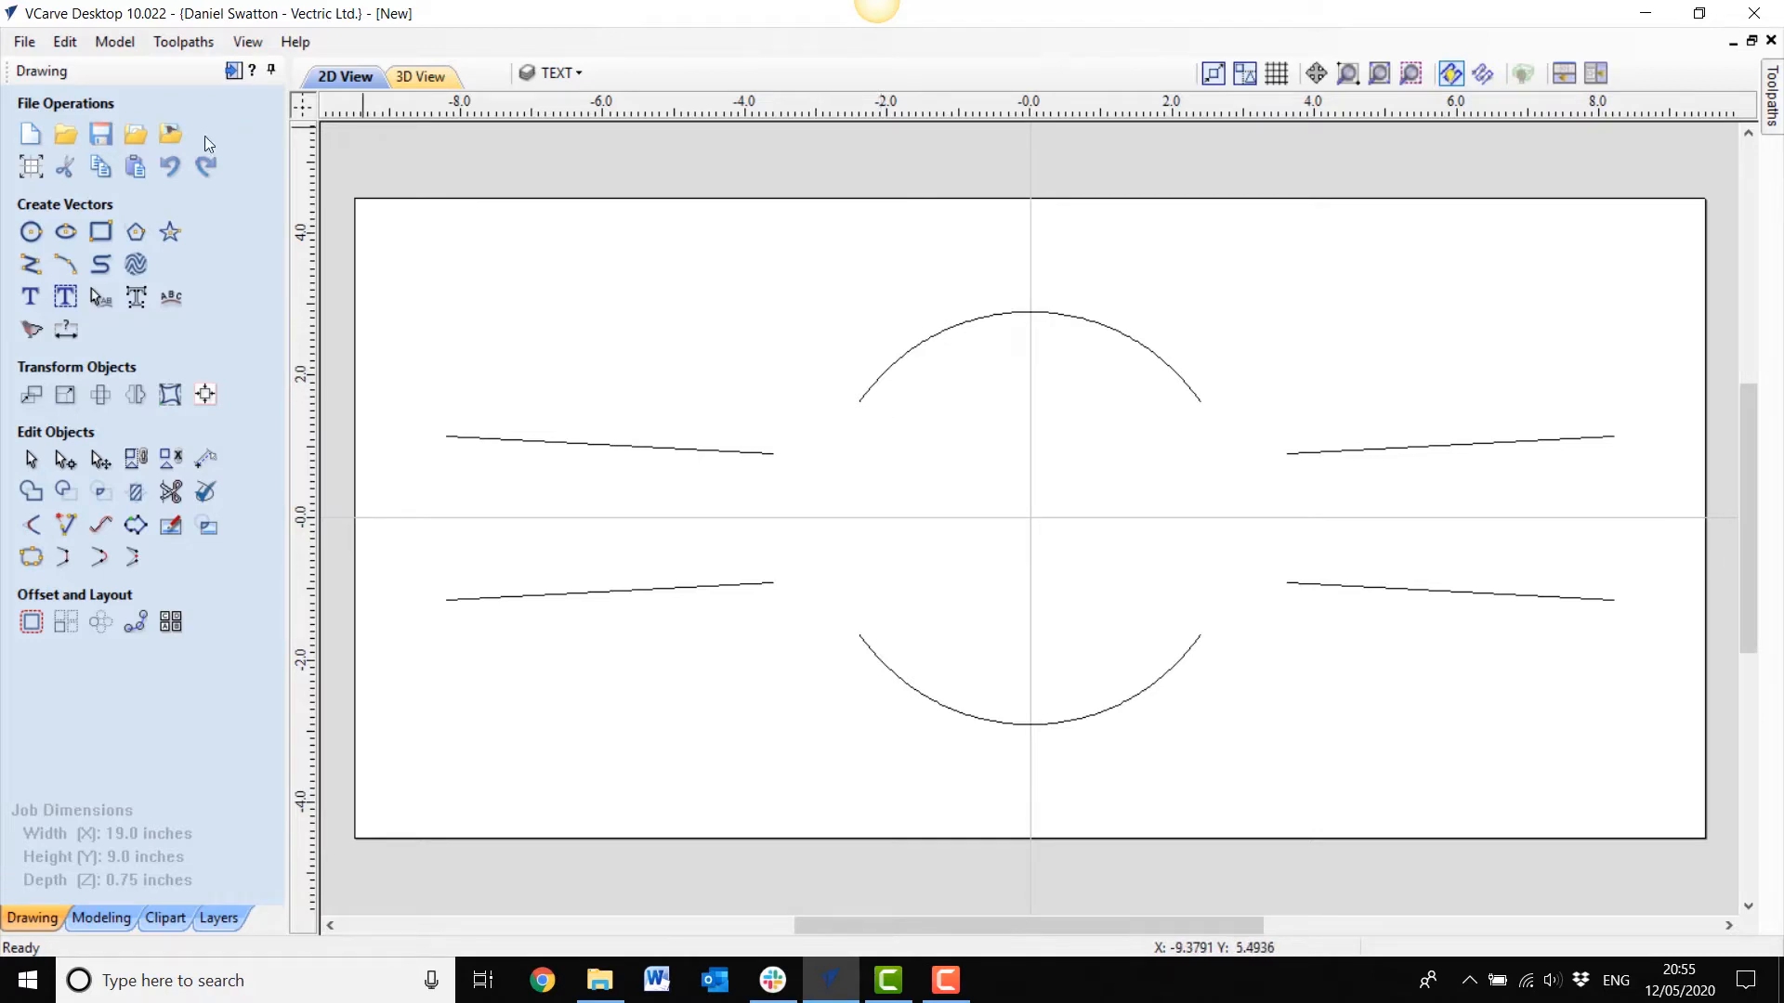
# Step: Draw a five-pointed star at the job origin with a 0.5-inch outer radius and 50% inner radius
pyautogui.click(170, 234)
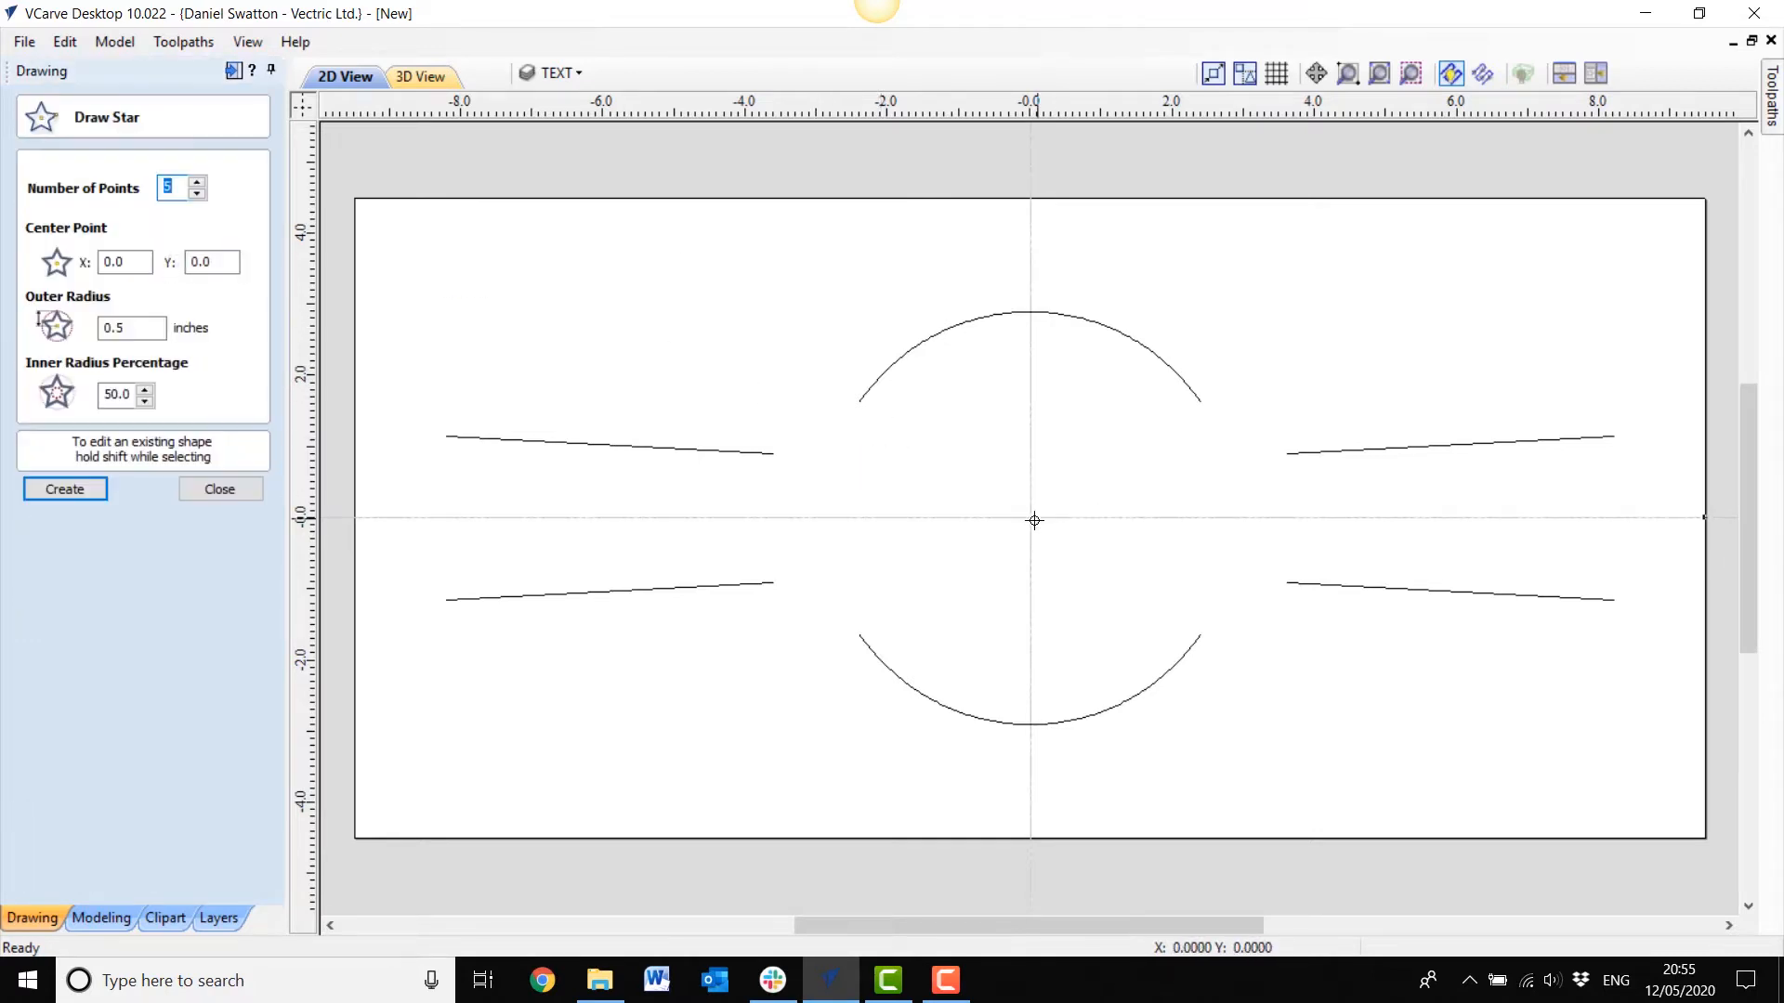
pyautogui.moveTo(1029, 518); pyautogui.dragTo(1027, 481)
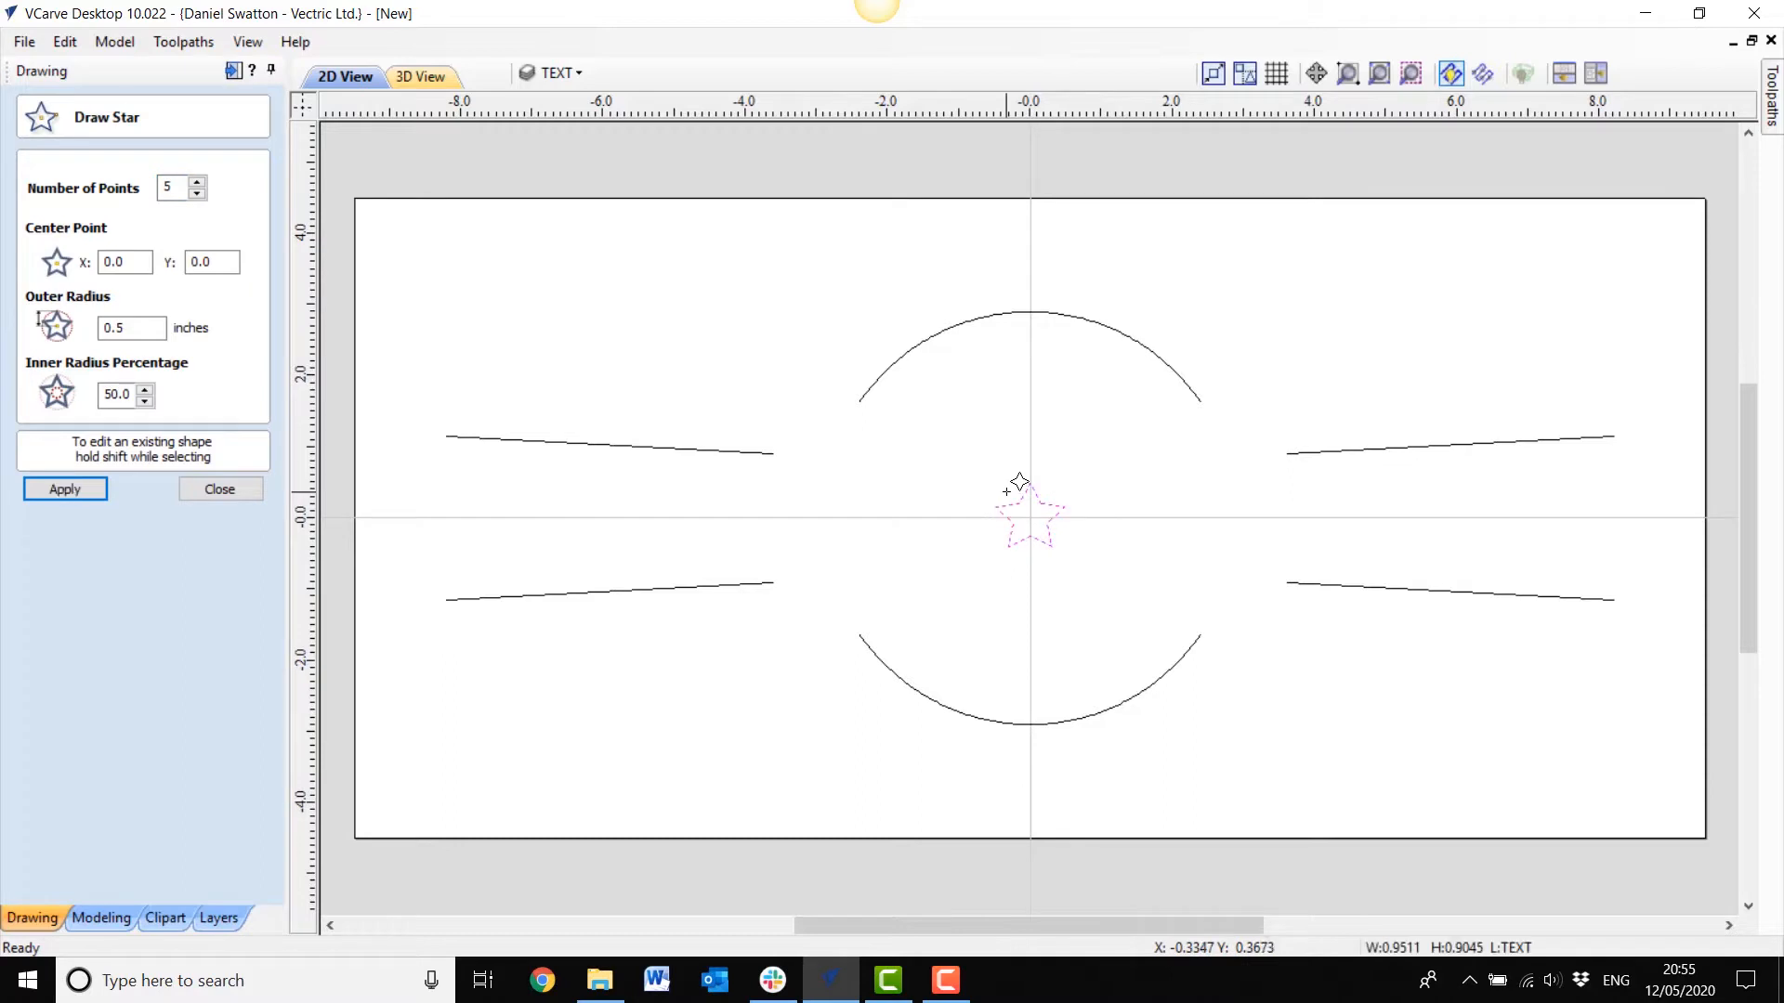
# Step: Place five star copies along the upper arc, aligned to the curve with reversed direction, and delete the original centre star
pyautogui.click(226, 493)
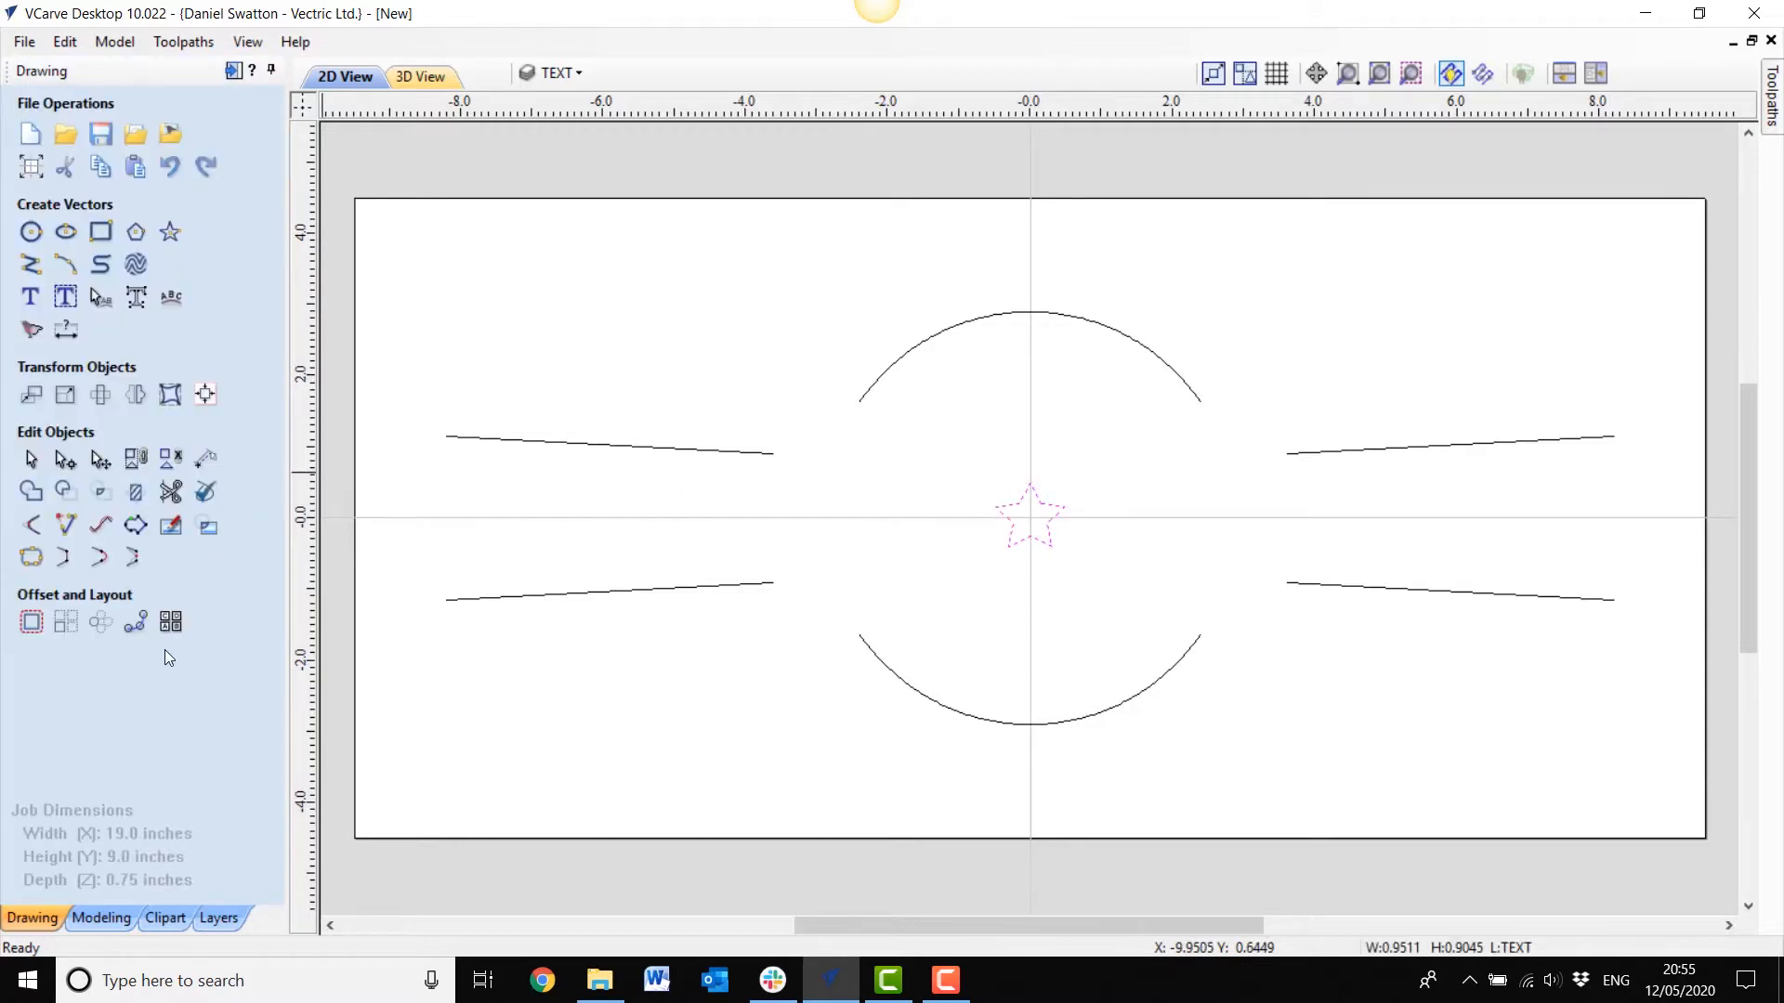
pyautogui.keyDown('shift'); pyautogui.click(882, 387); pyautogui.keyUp('shift')
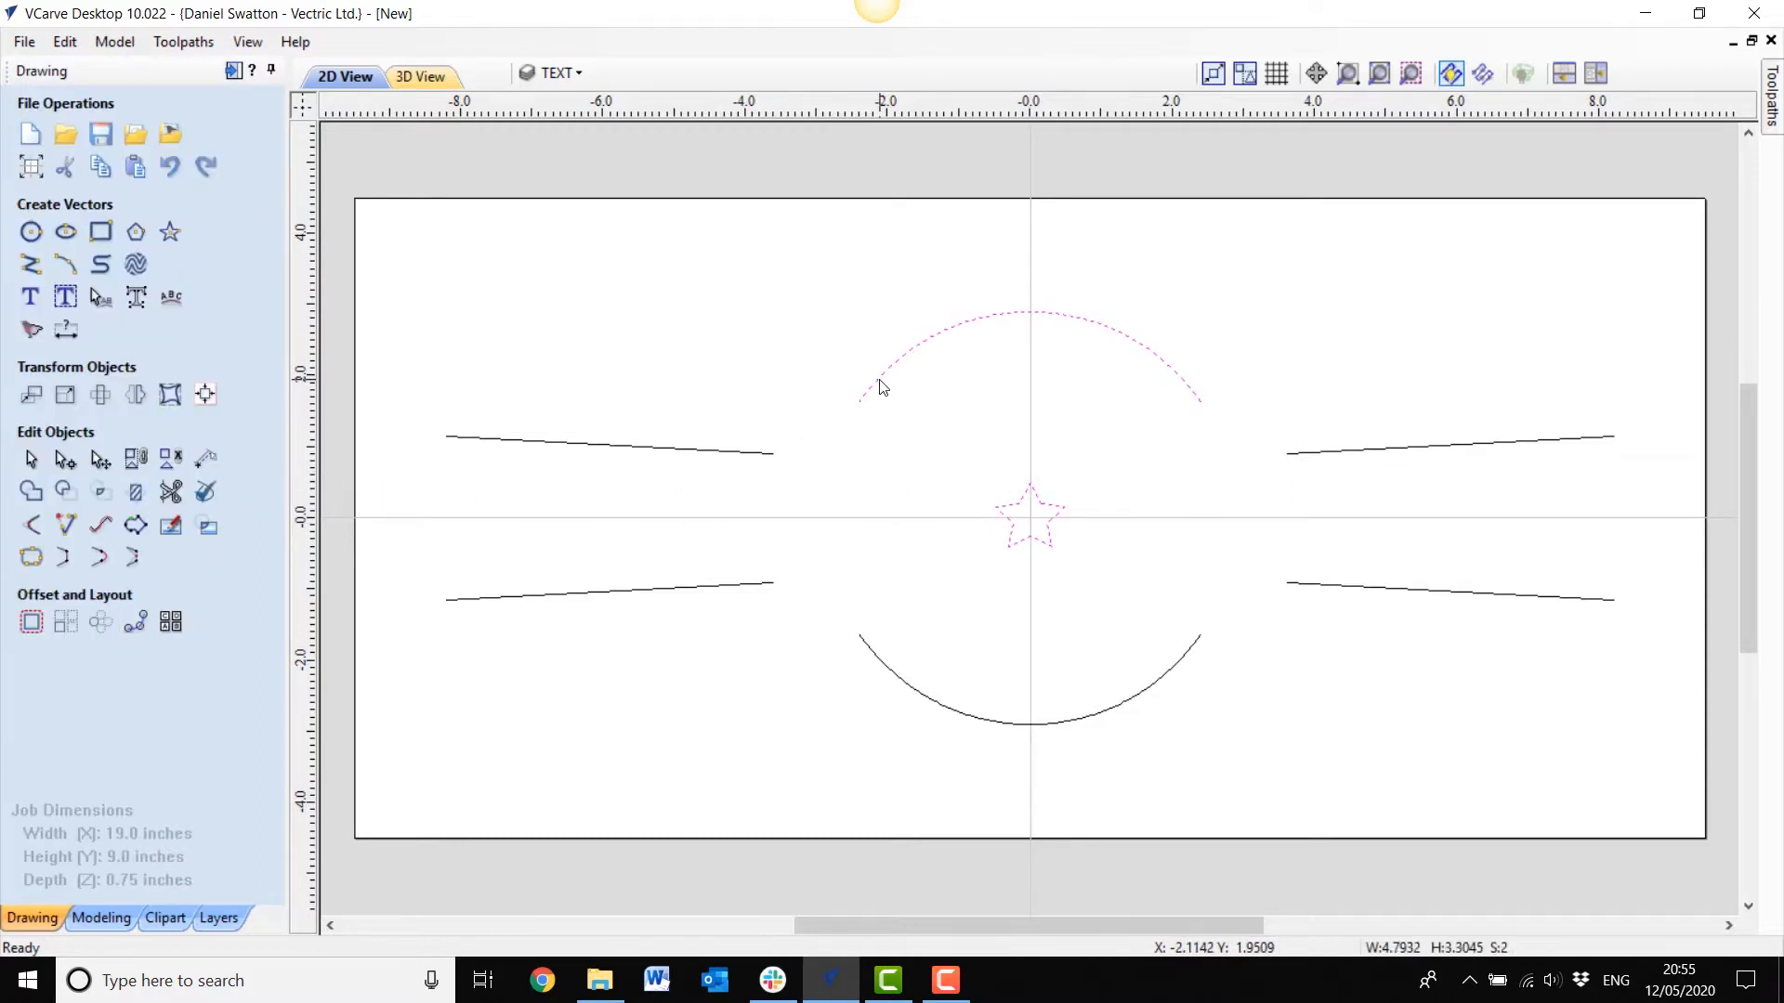
pyautogui.click(136, 622)
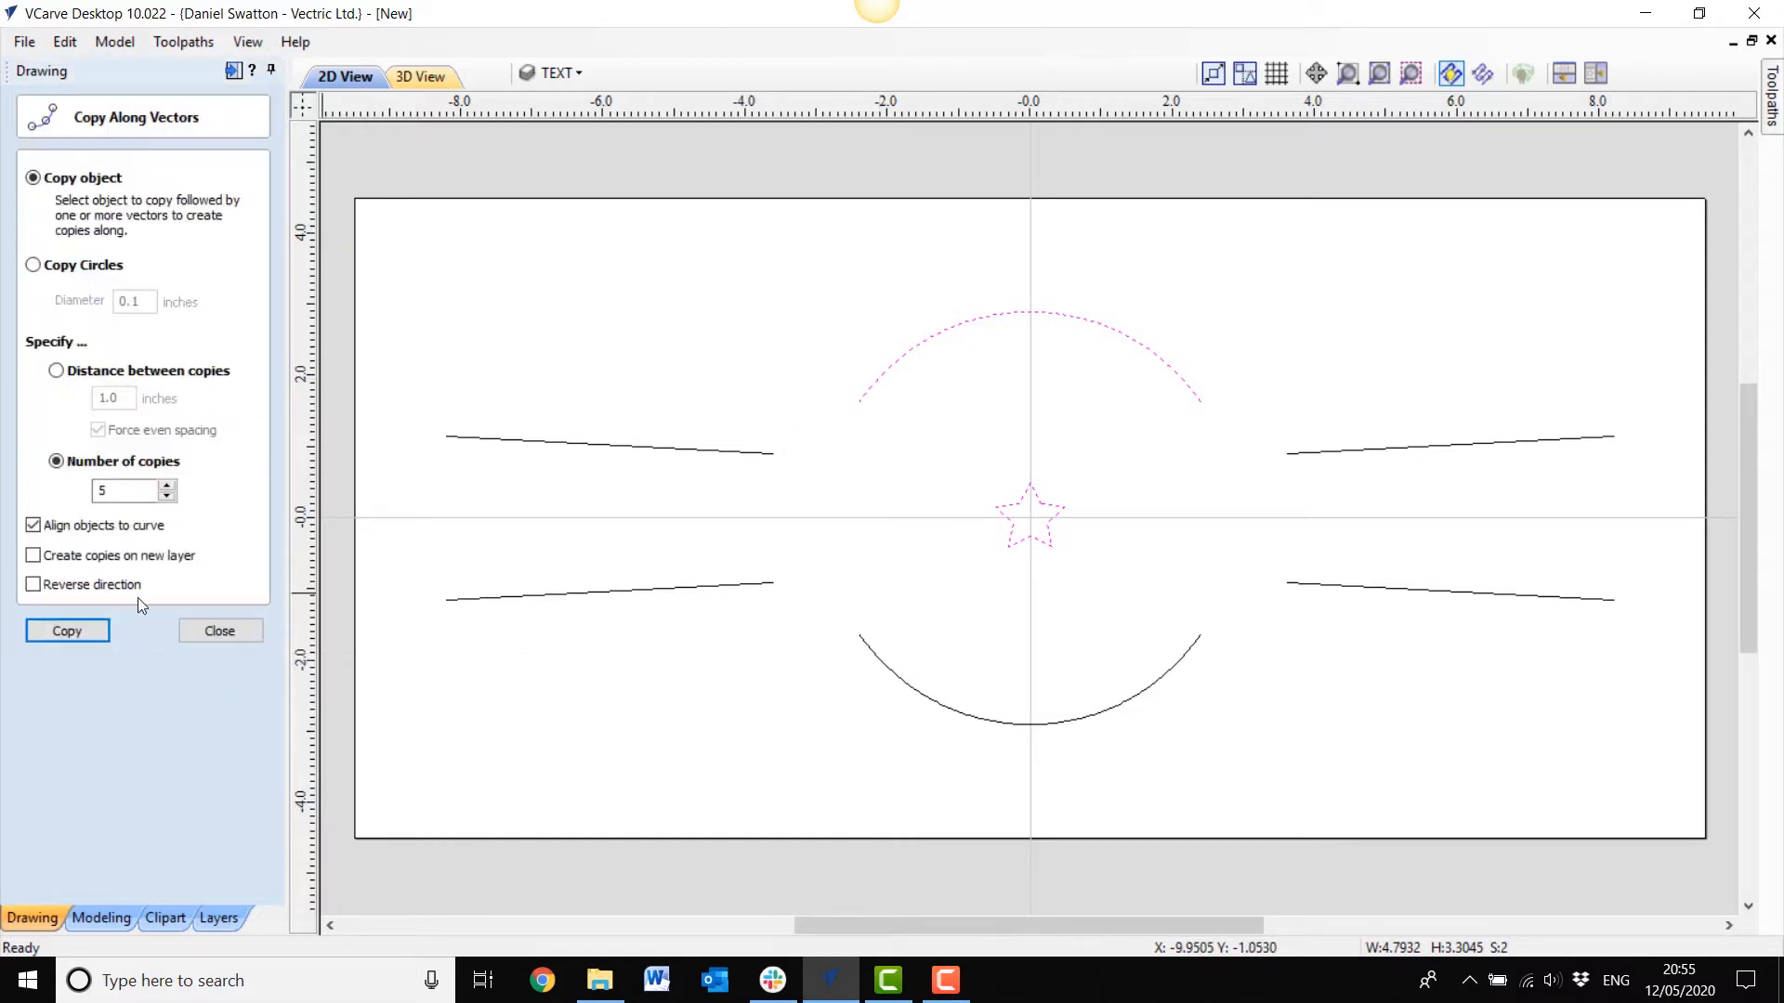
pyautogui.click(76, 464)
pyautogui.click(57, 632)
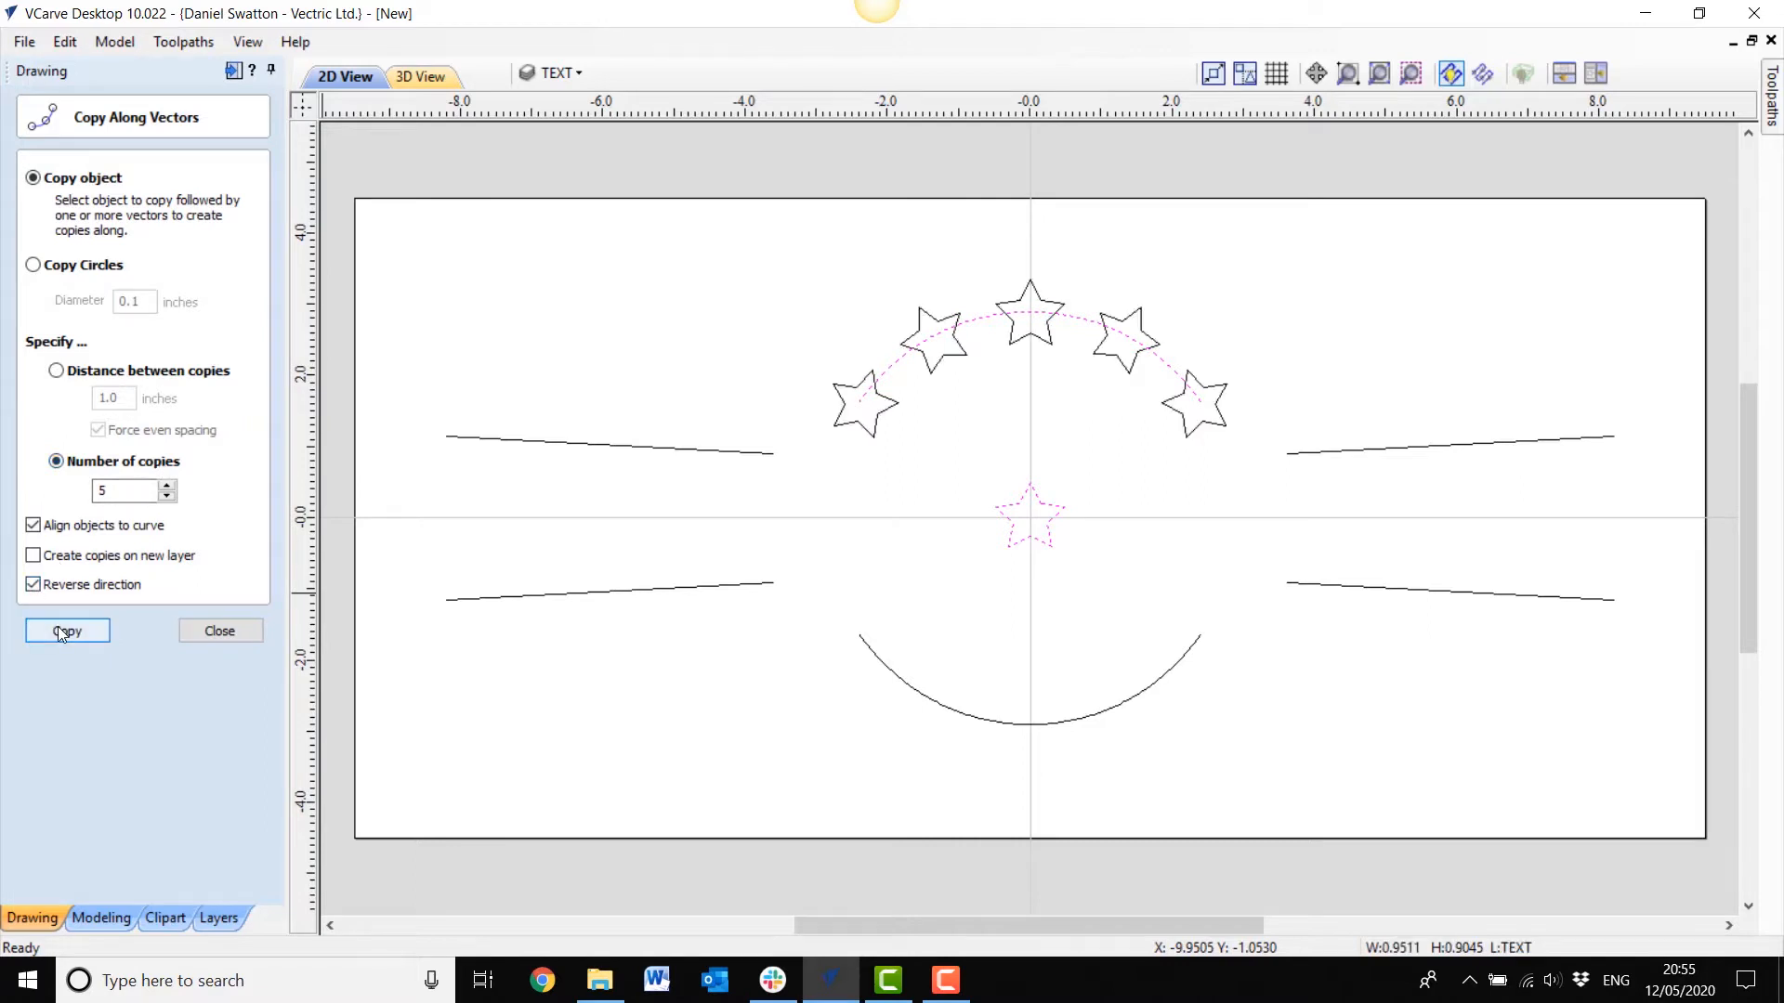
pyautogui.click(220, 631)
pyautogui.click(1022, 552)
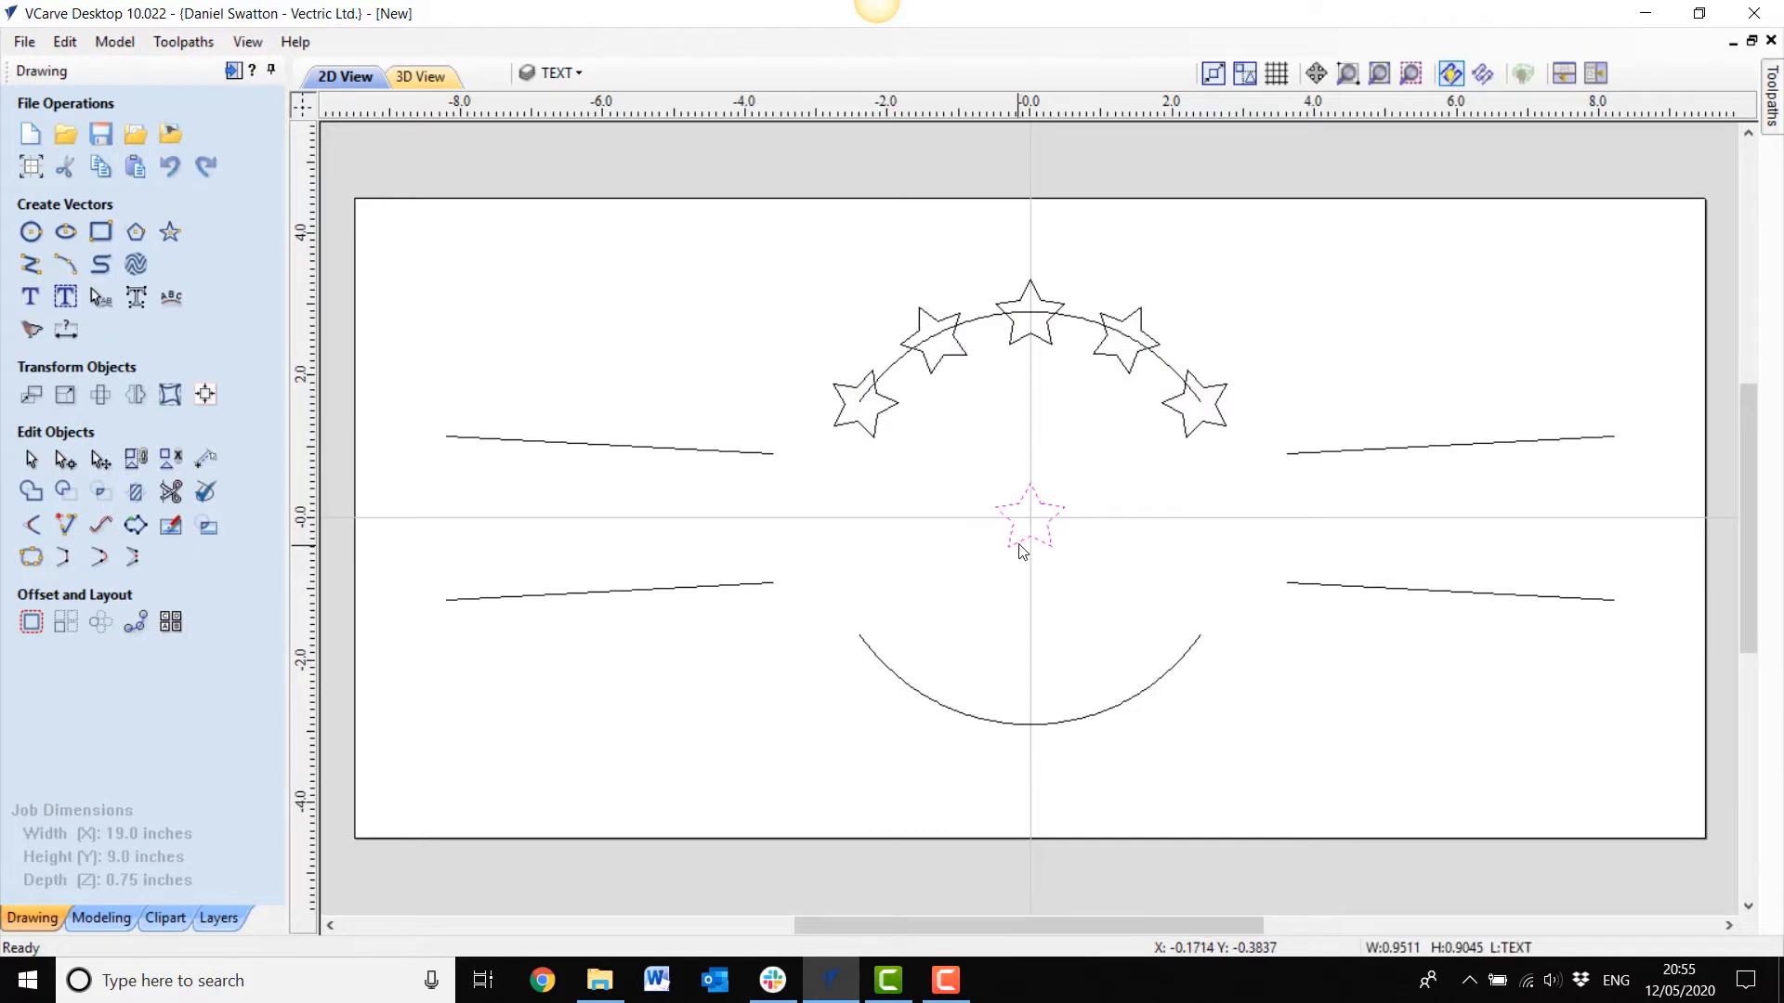
pyautogui.press('Delete')
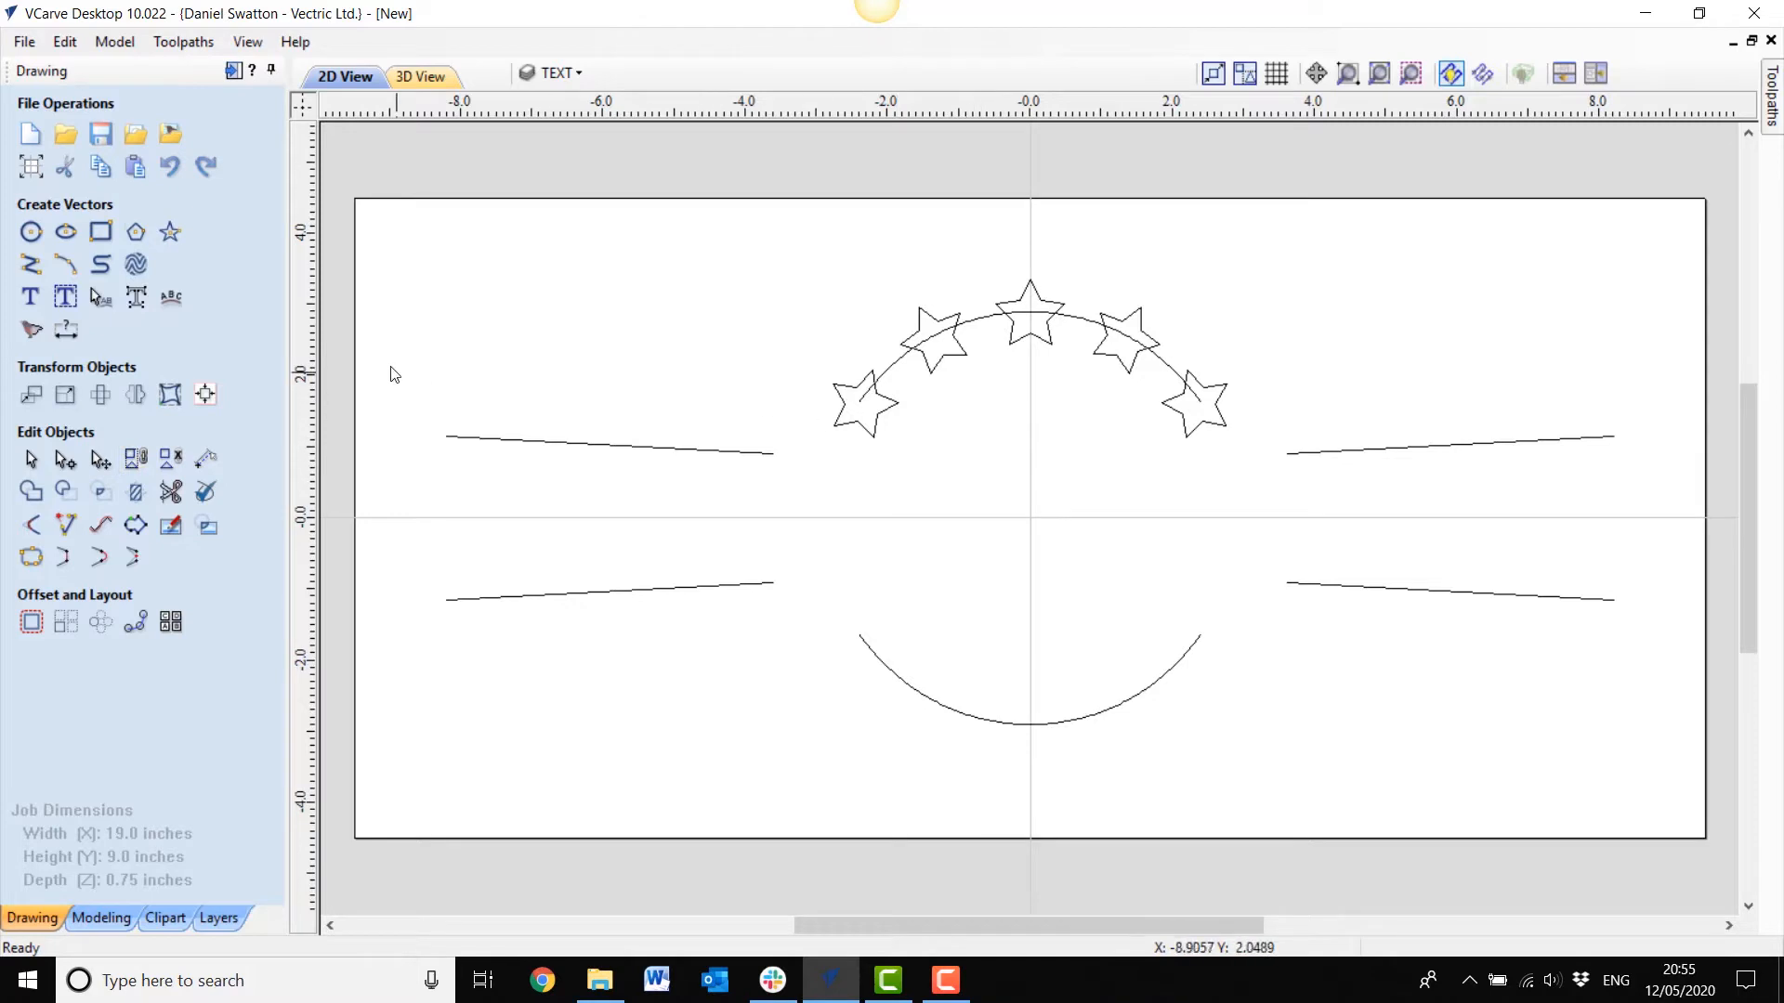
# Step: Create a centred text block between the two arcs reading FIVE, STAR and COFFEE on three separate lines
pyautogui.click(31, 297)
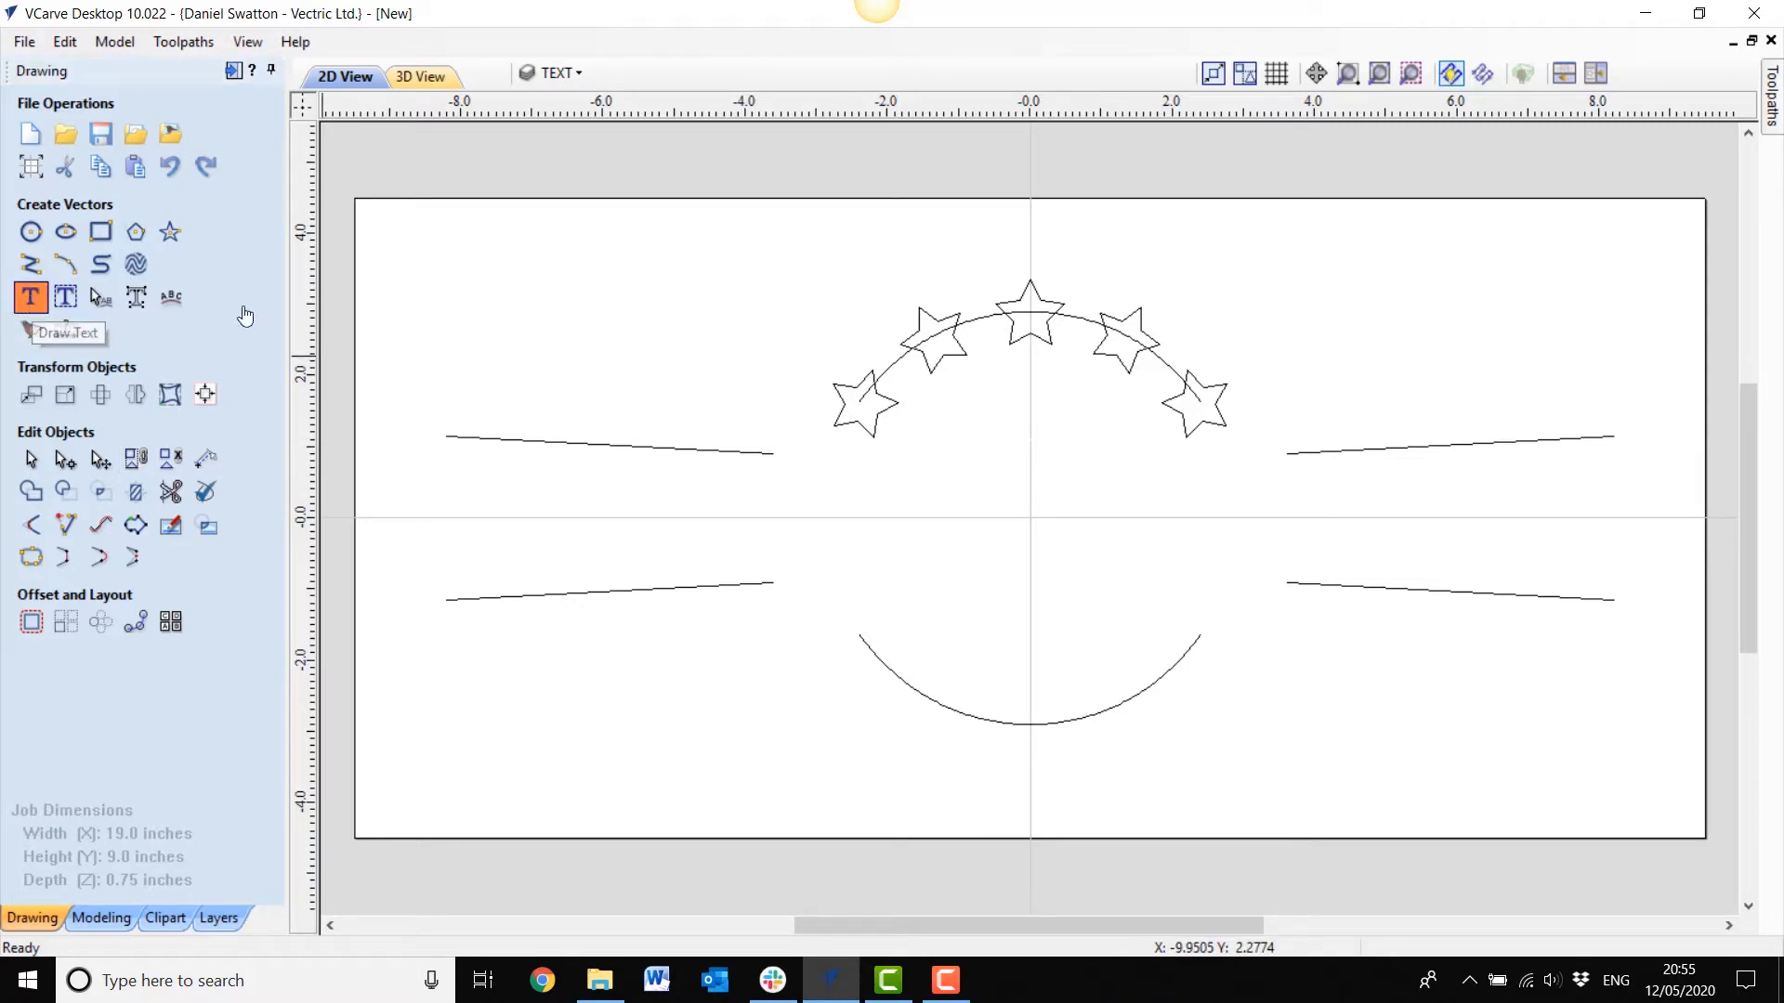
pyautogui.click(1019, 452)
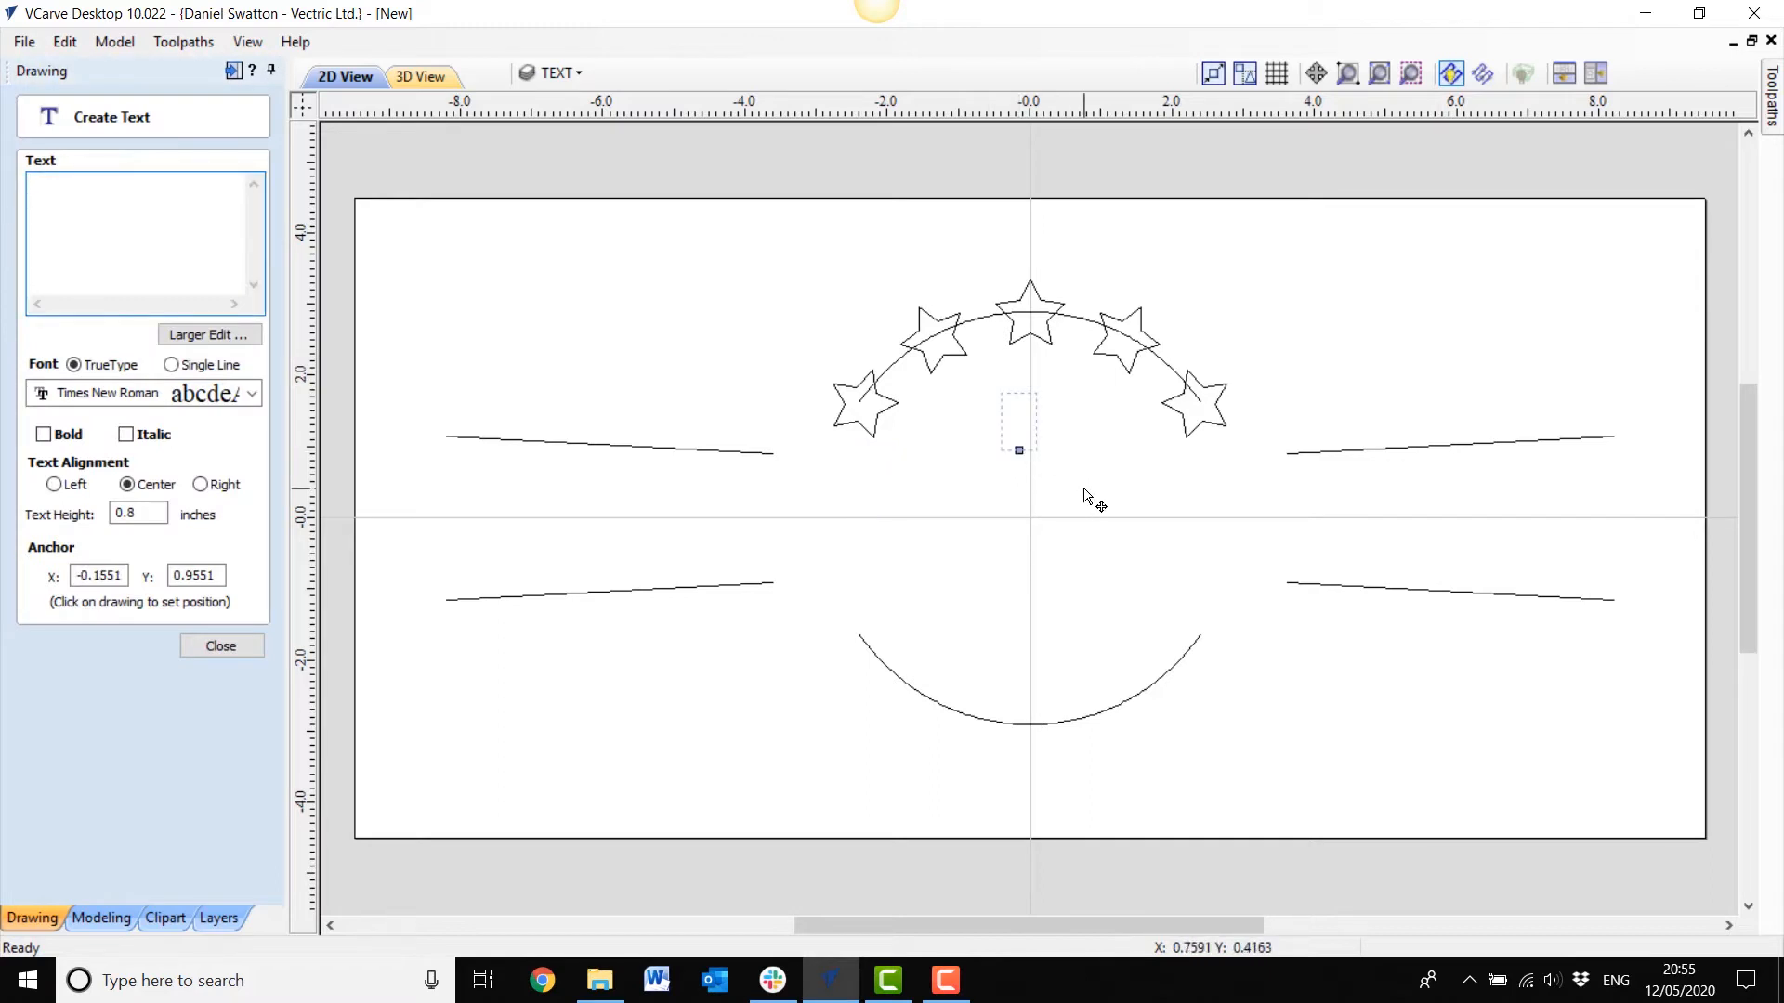
pyautogui.write('FIVE ')
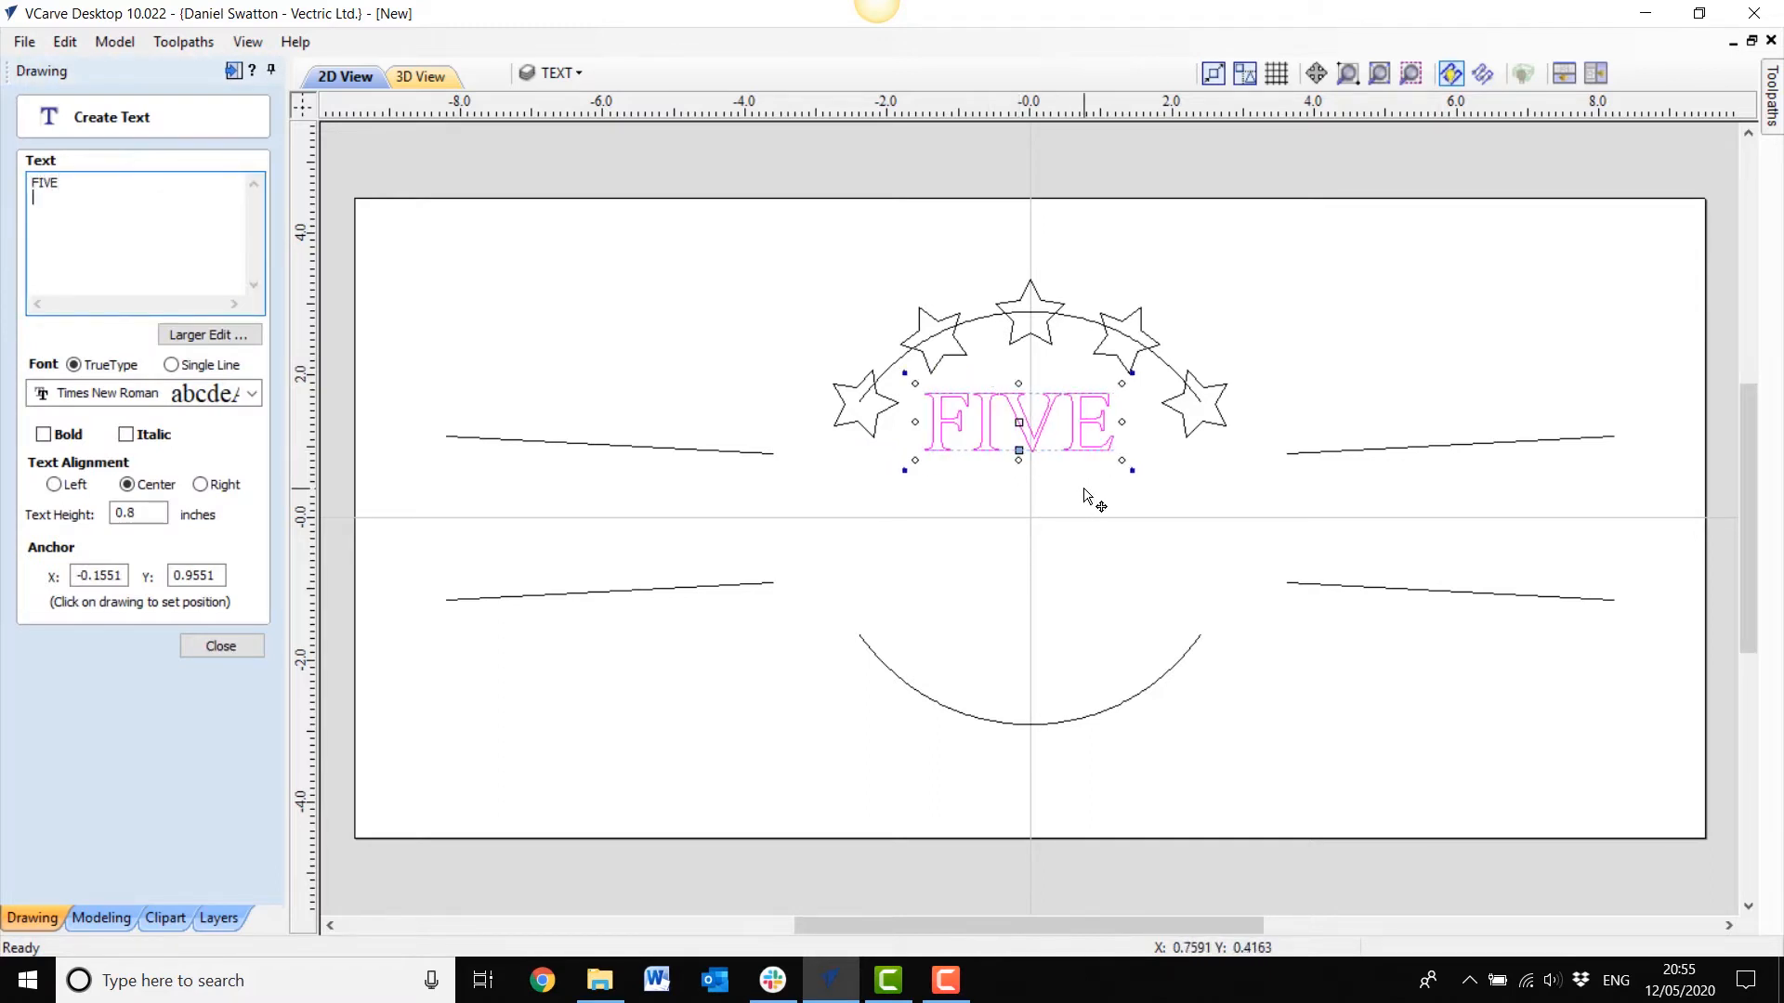
pyautogui.write('STAR C')
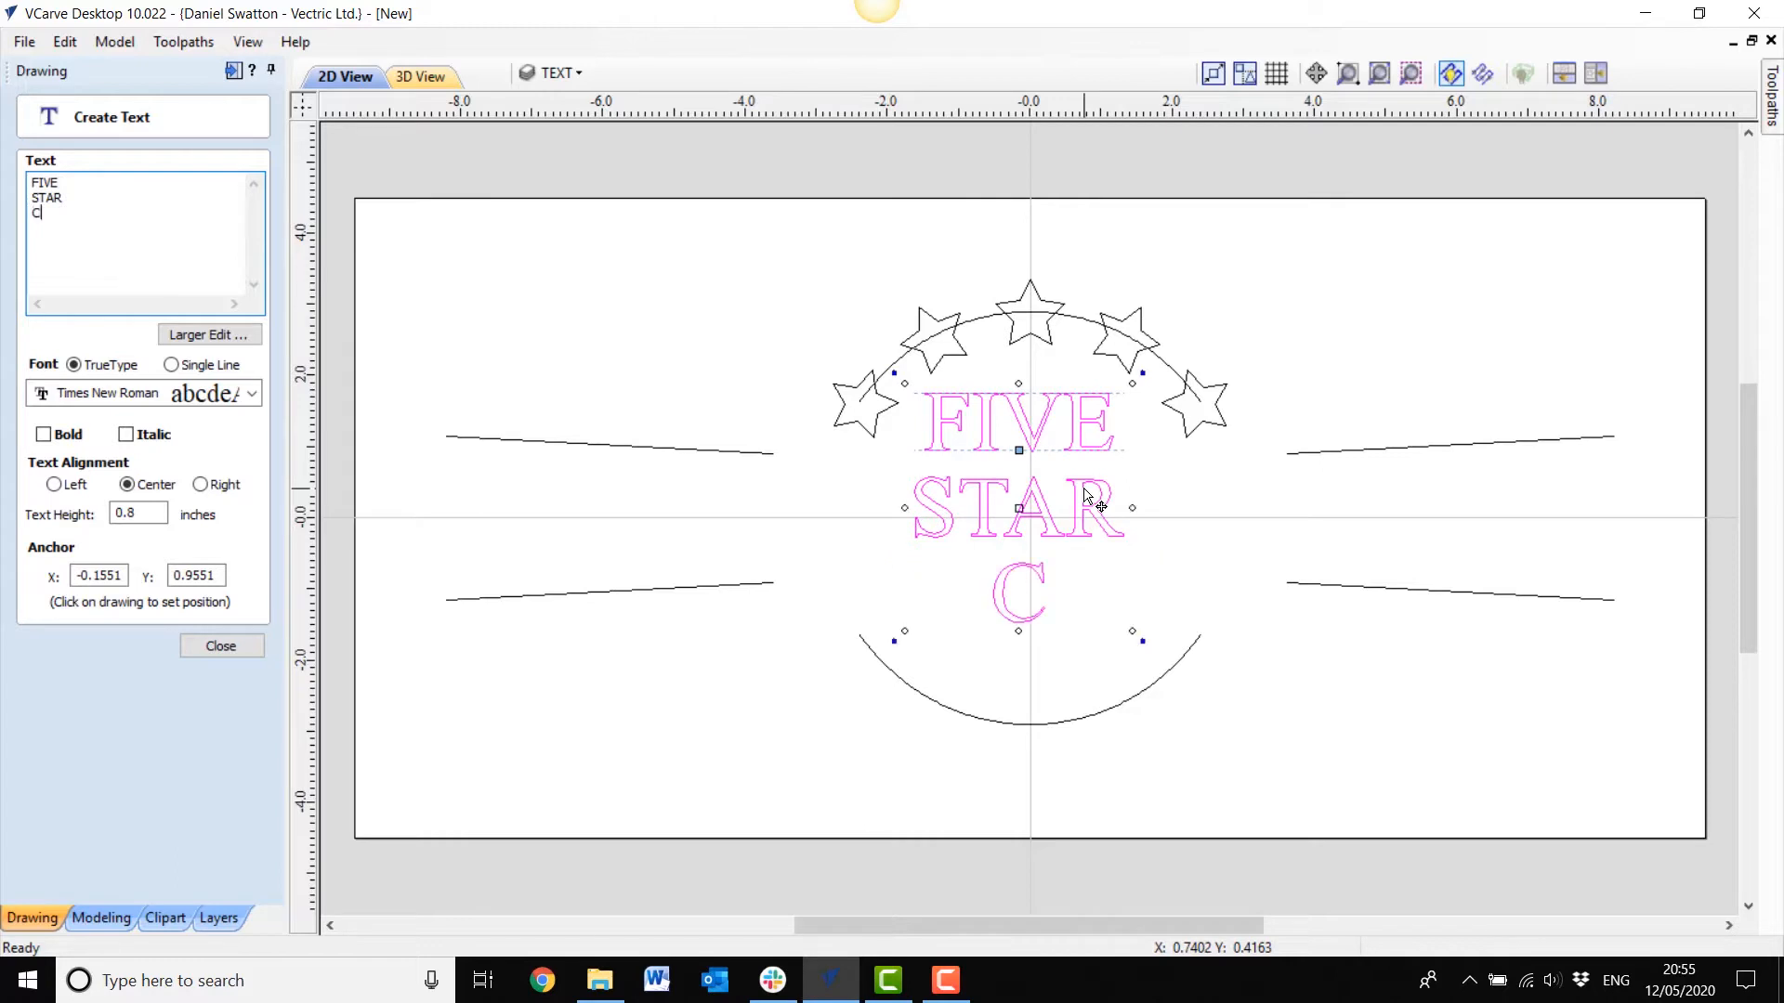
pyautogui.write('OFFEE')
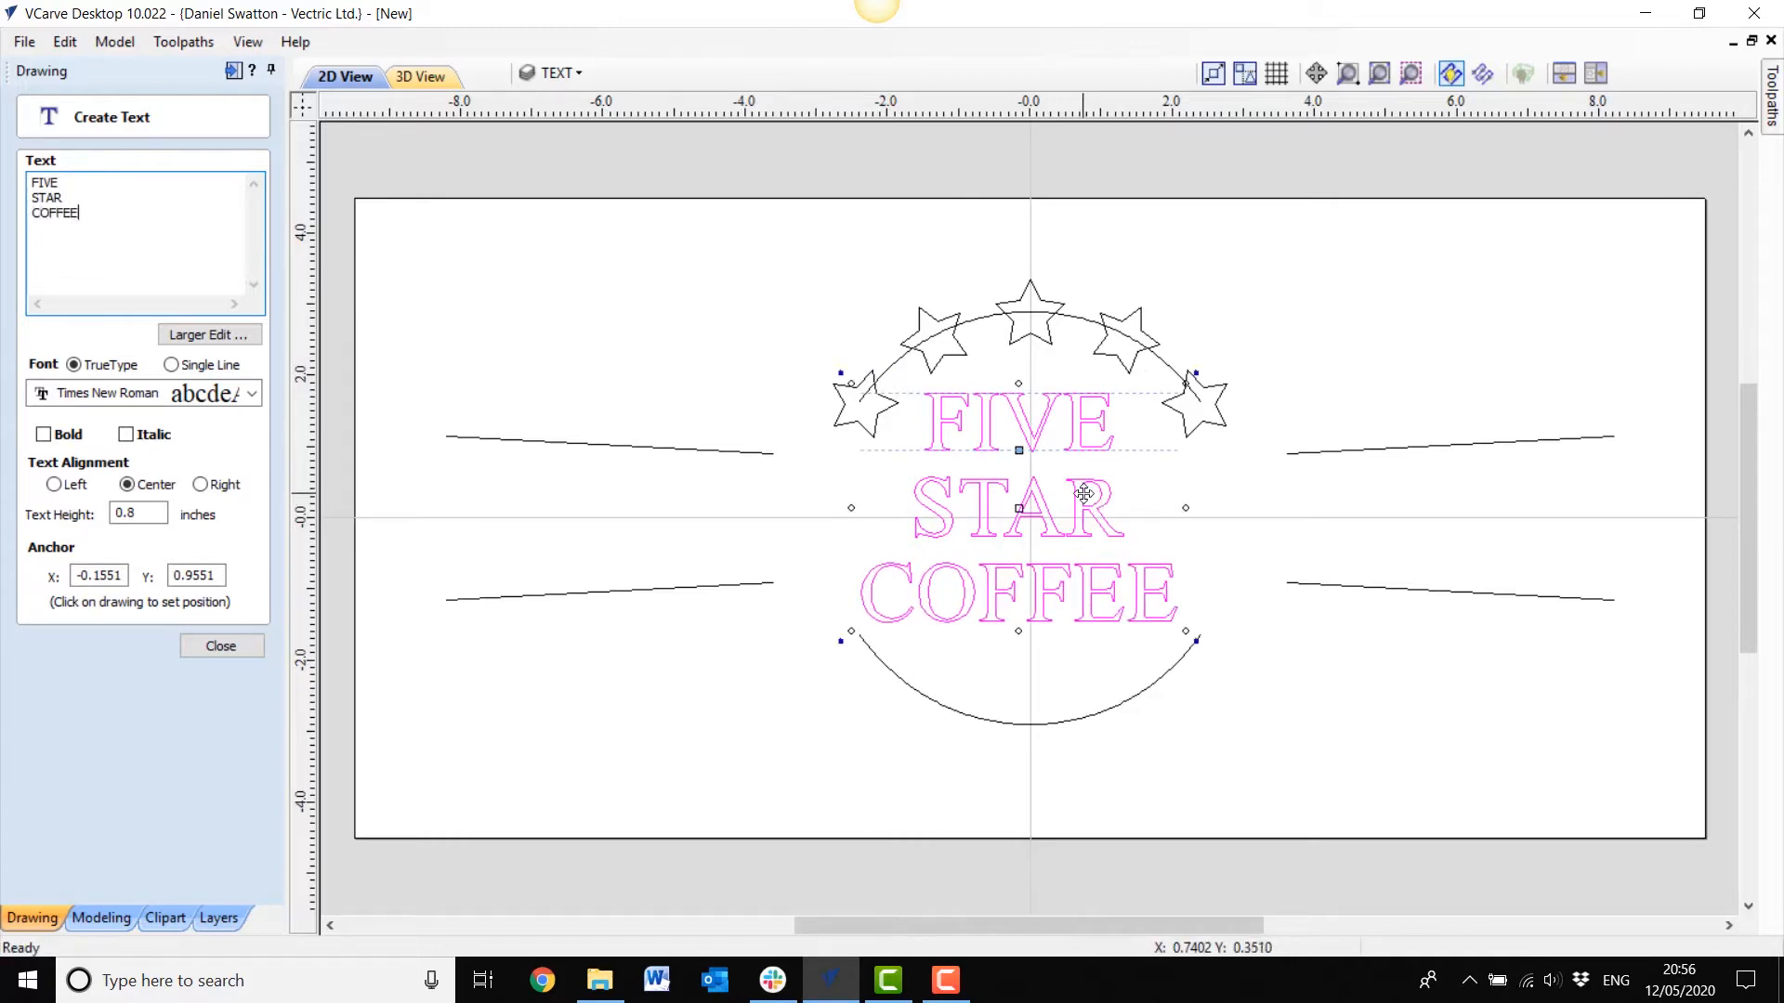
pyautogui.click(218, 645)
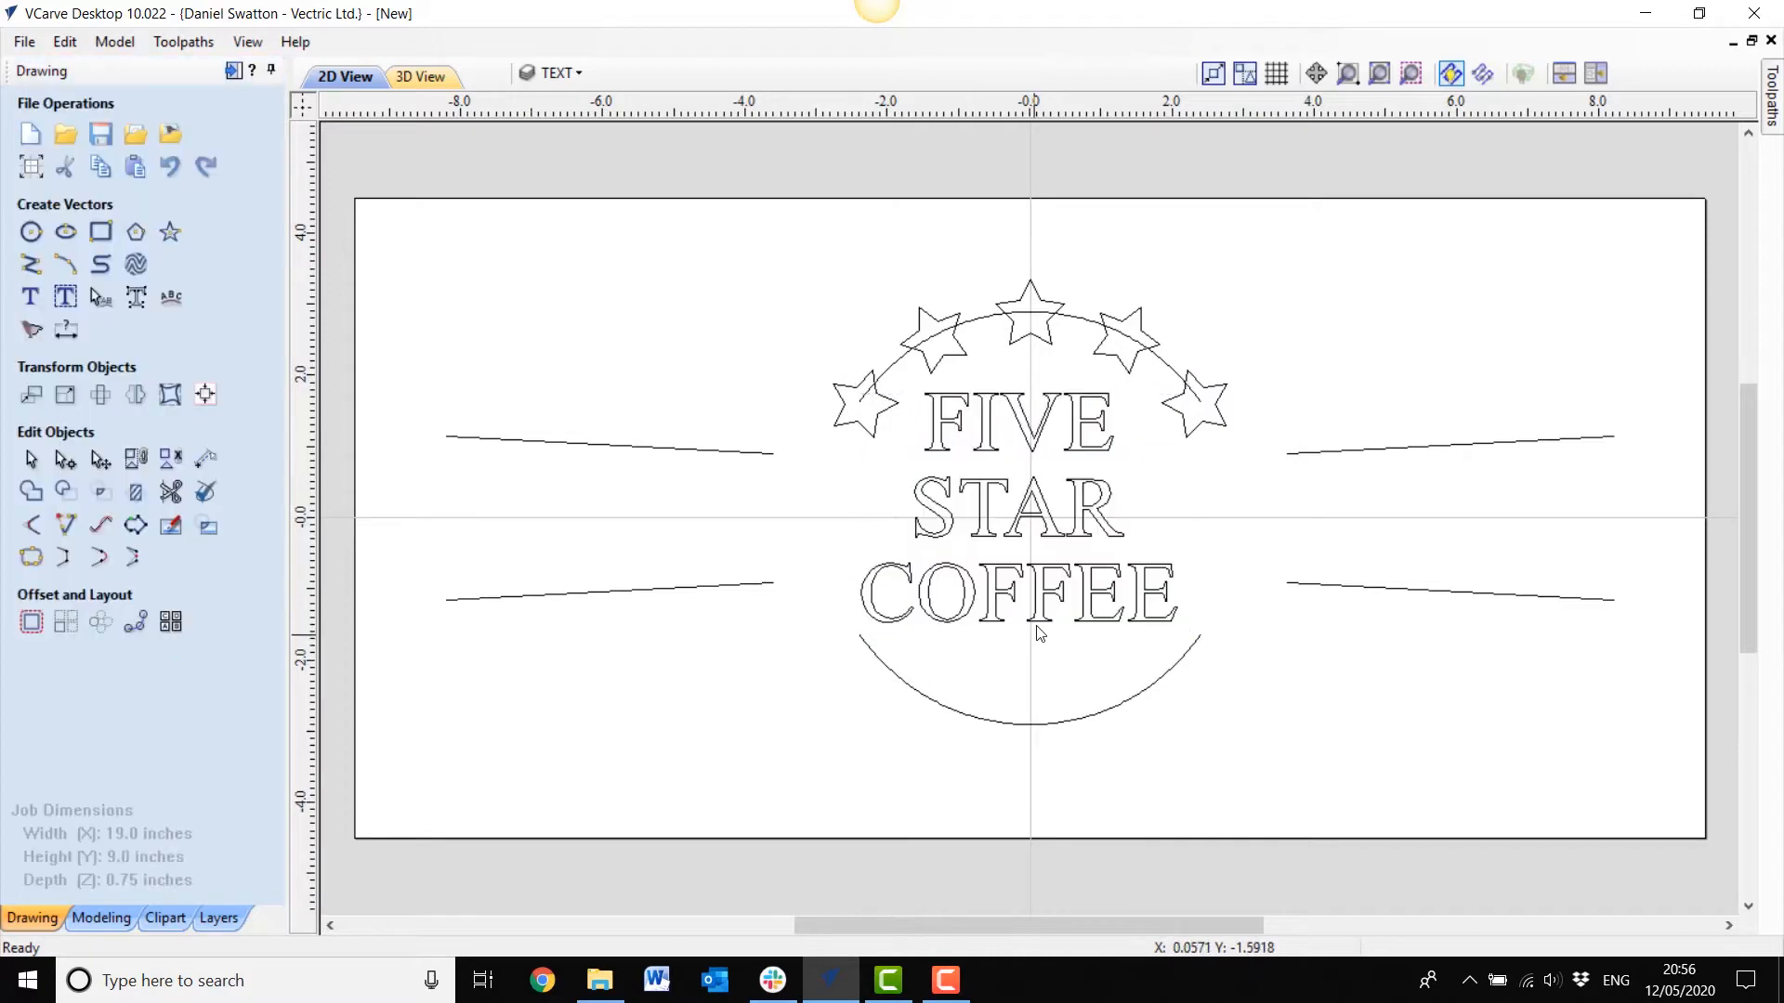
# Step: Break the three-line text block into individual lines and check that FIVE, STAR and COFFEE can each be selected separately
pyautogui.click(1041, 623)
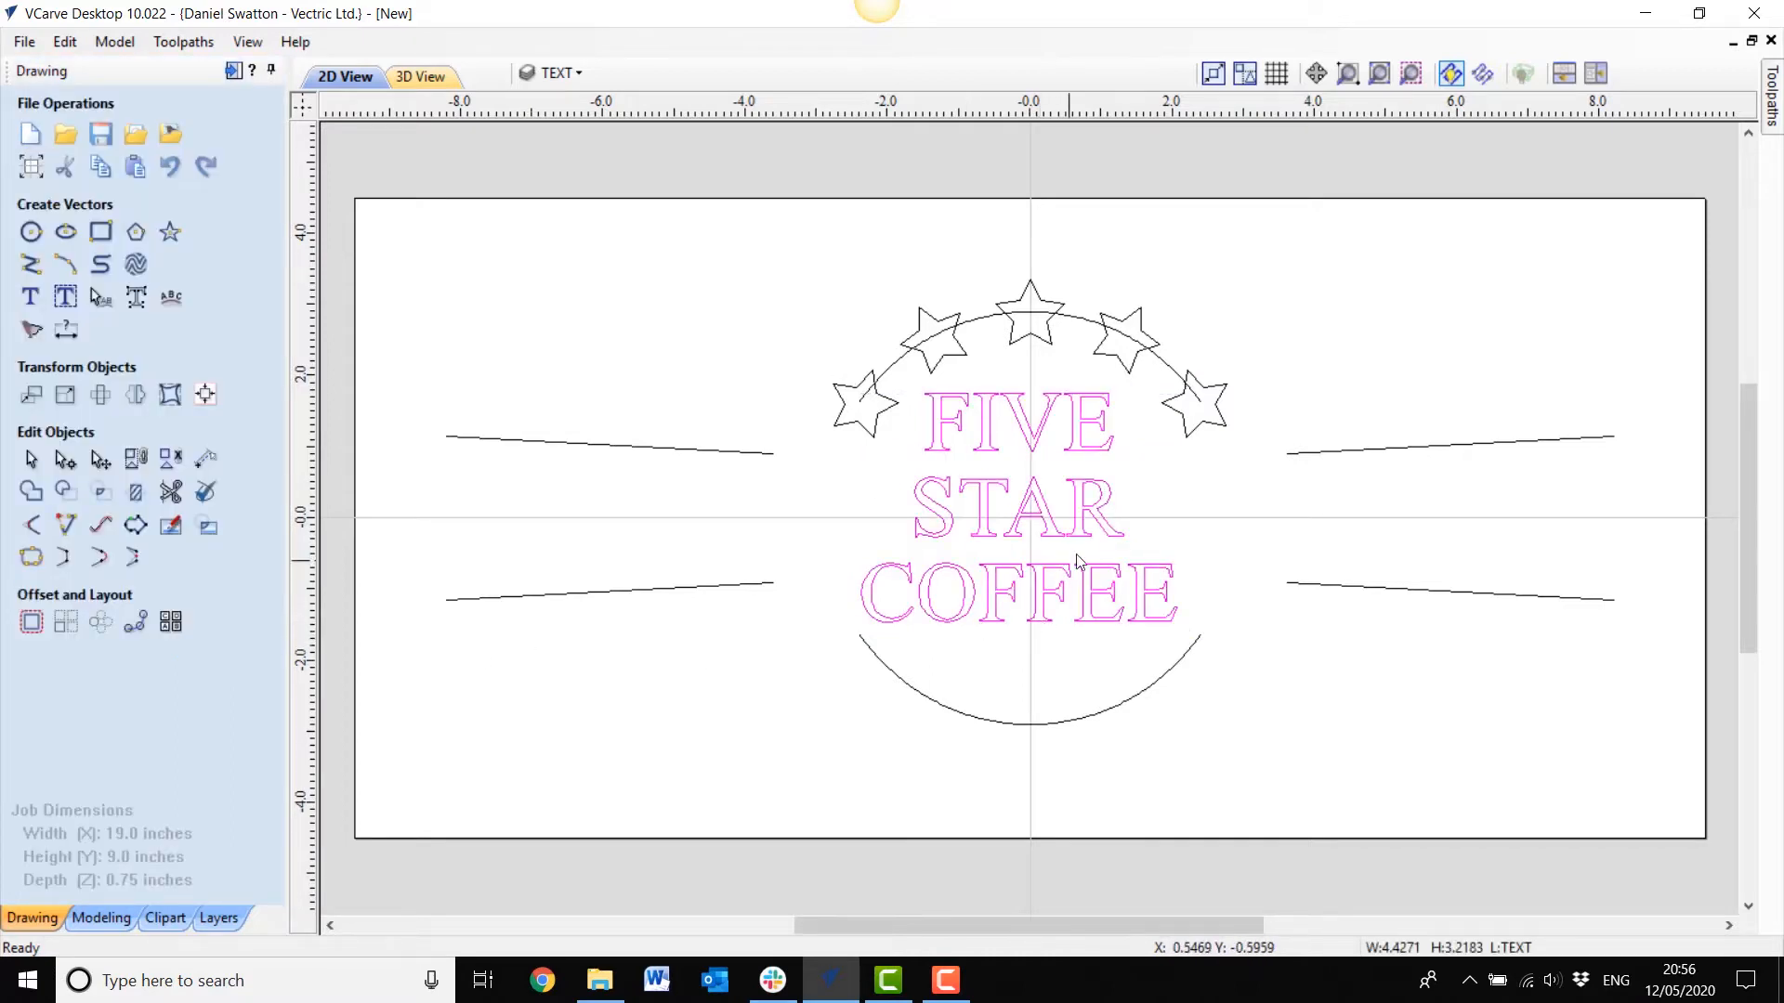
pyautogui.rightClick(1107, 504)
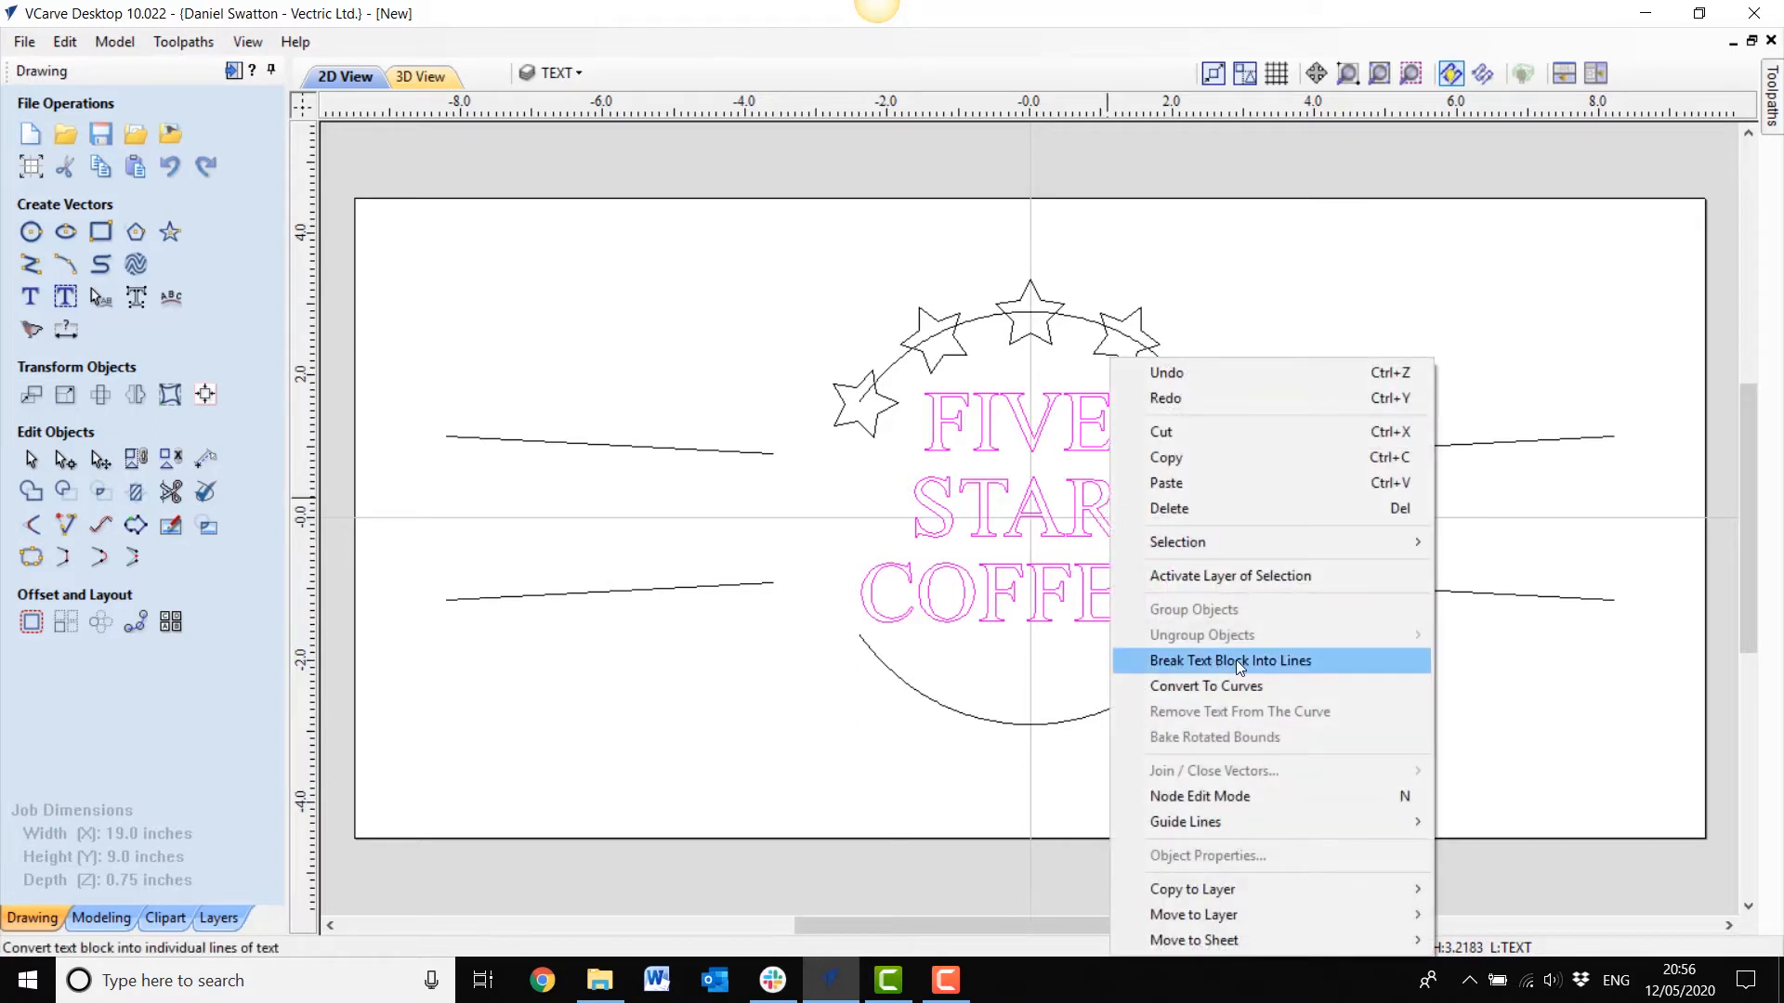
pyautogui.click(1268, 659)
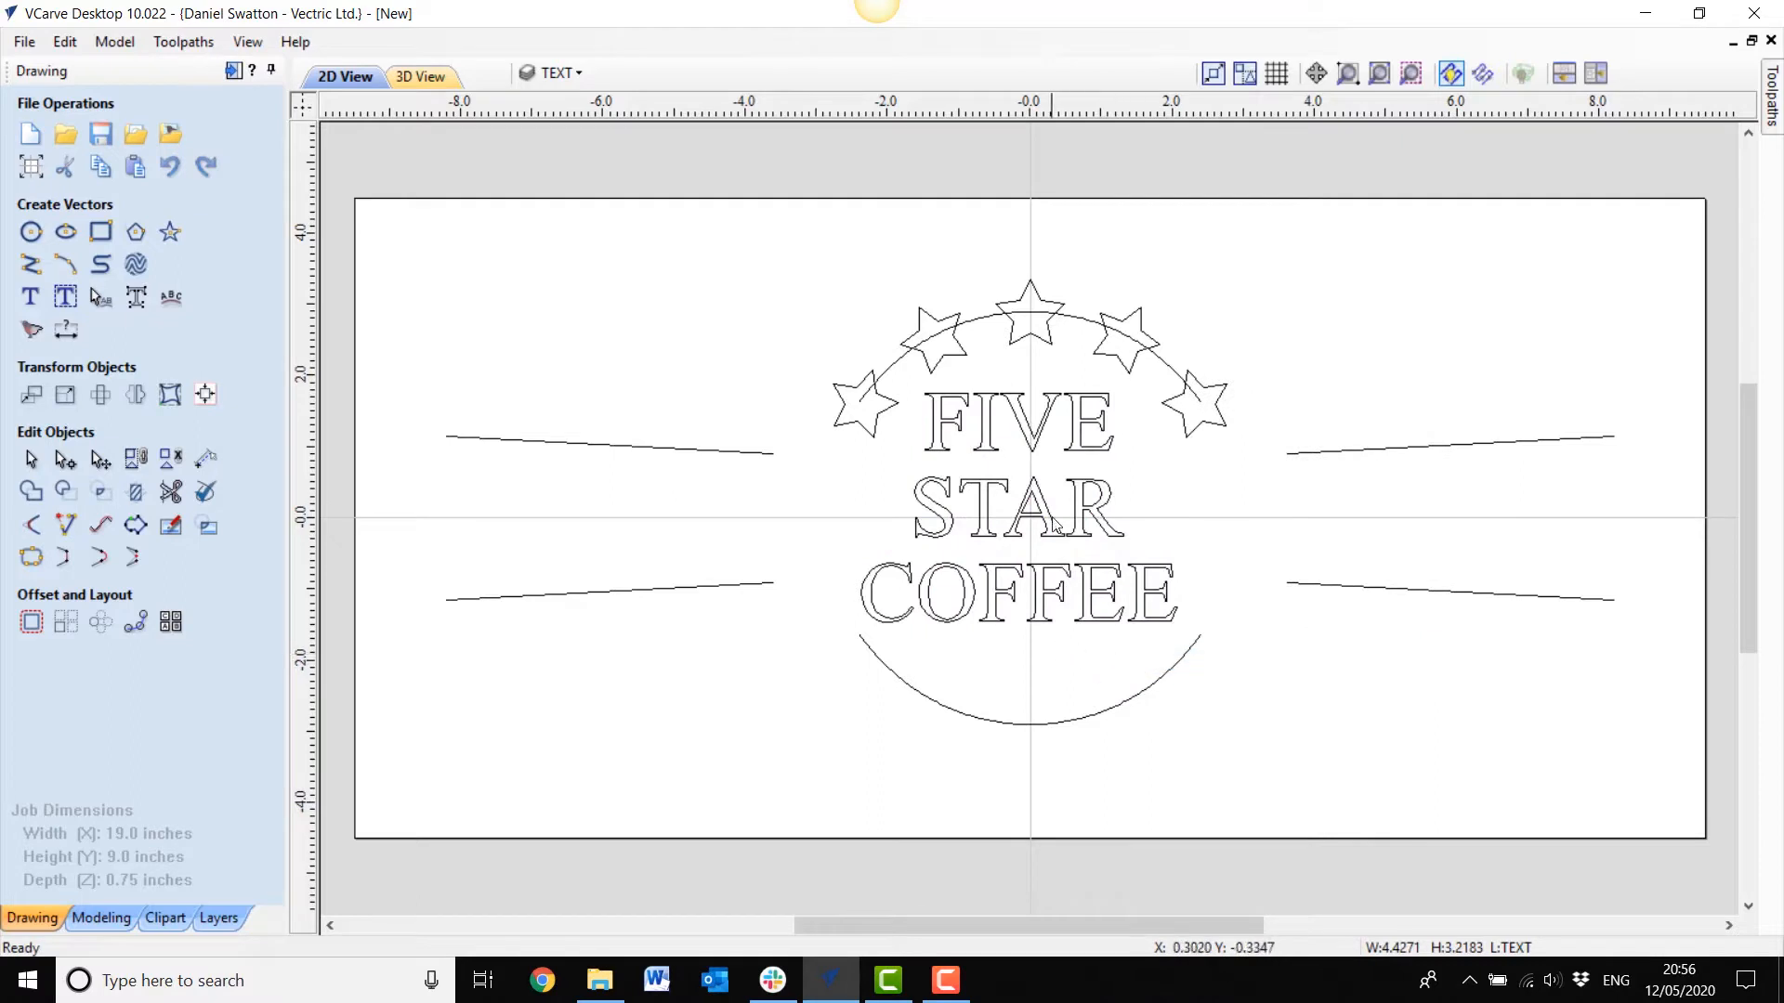
pyautogui.click(1042, 449)
pyautogui.click(1043, 506)
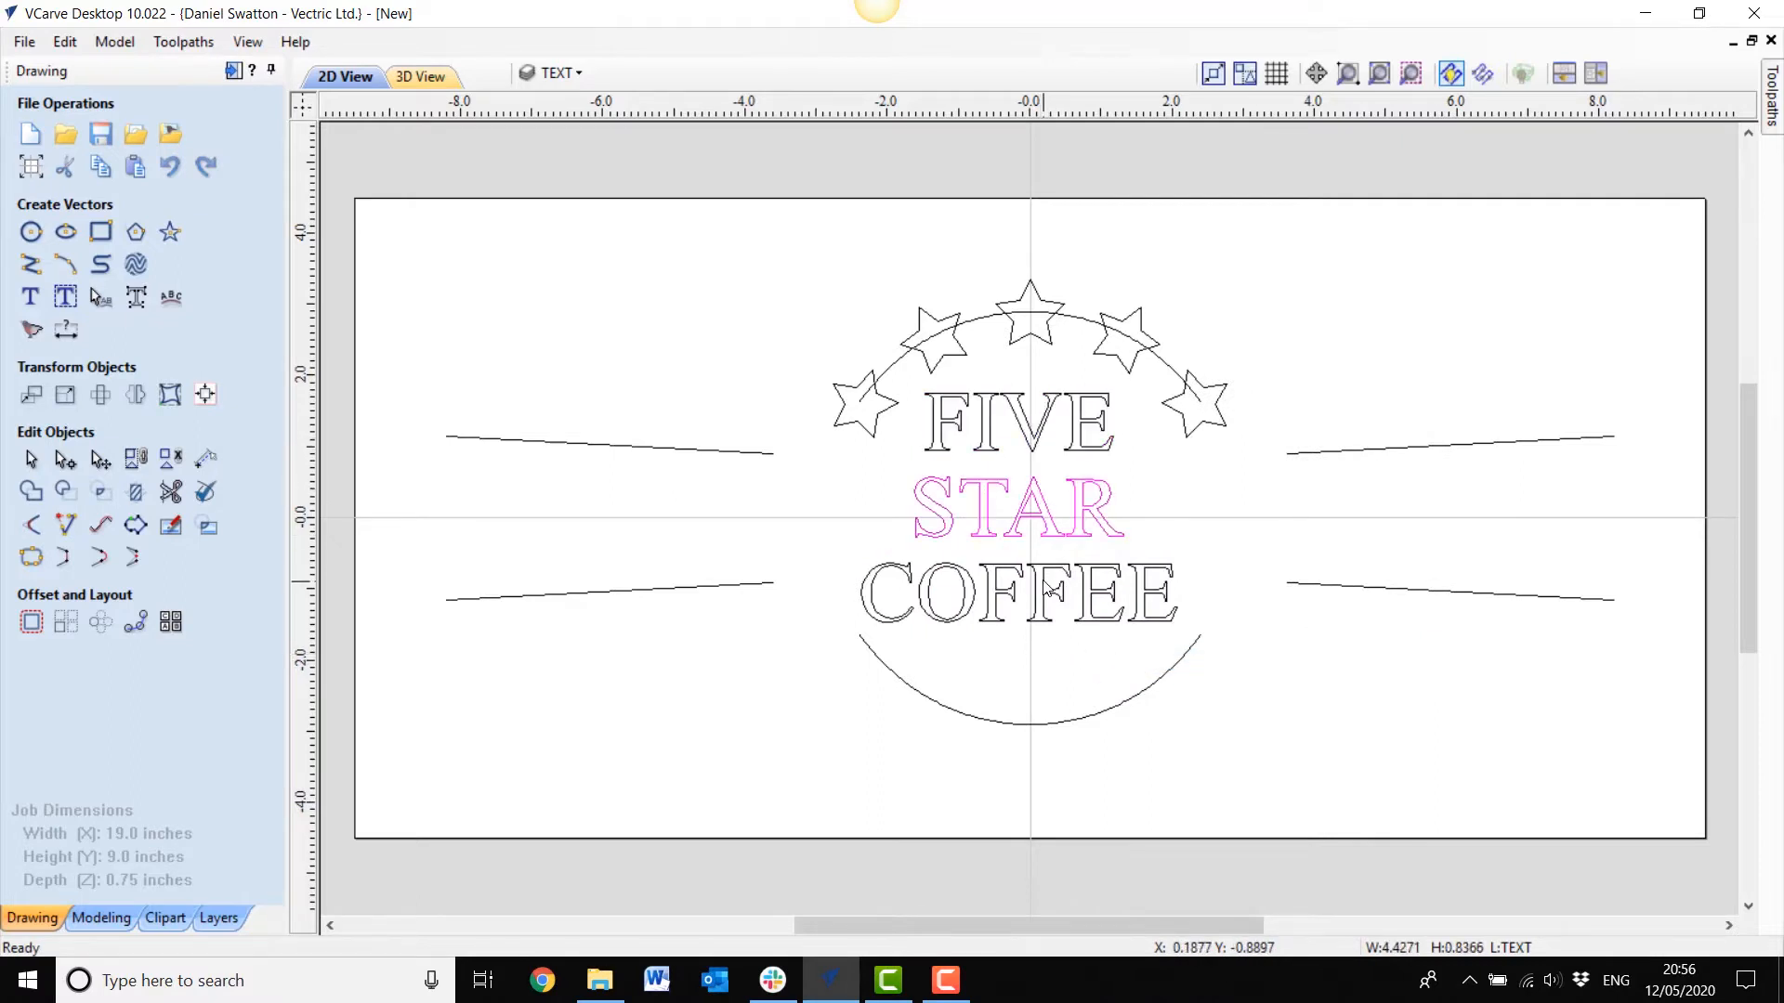
pyautogui.click(1047, 586)
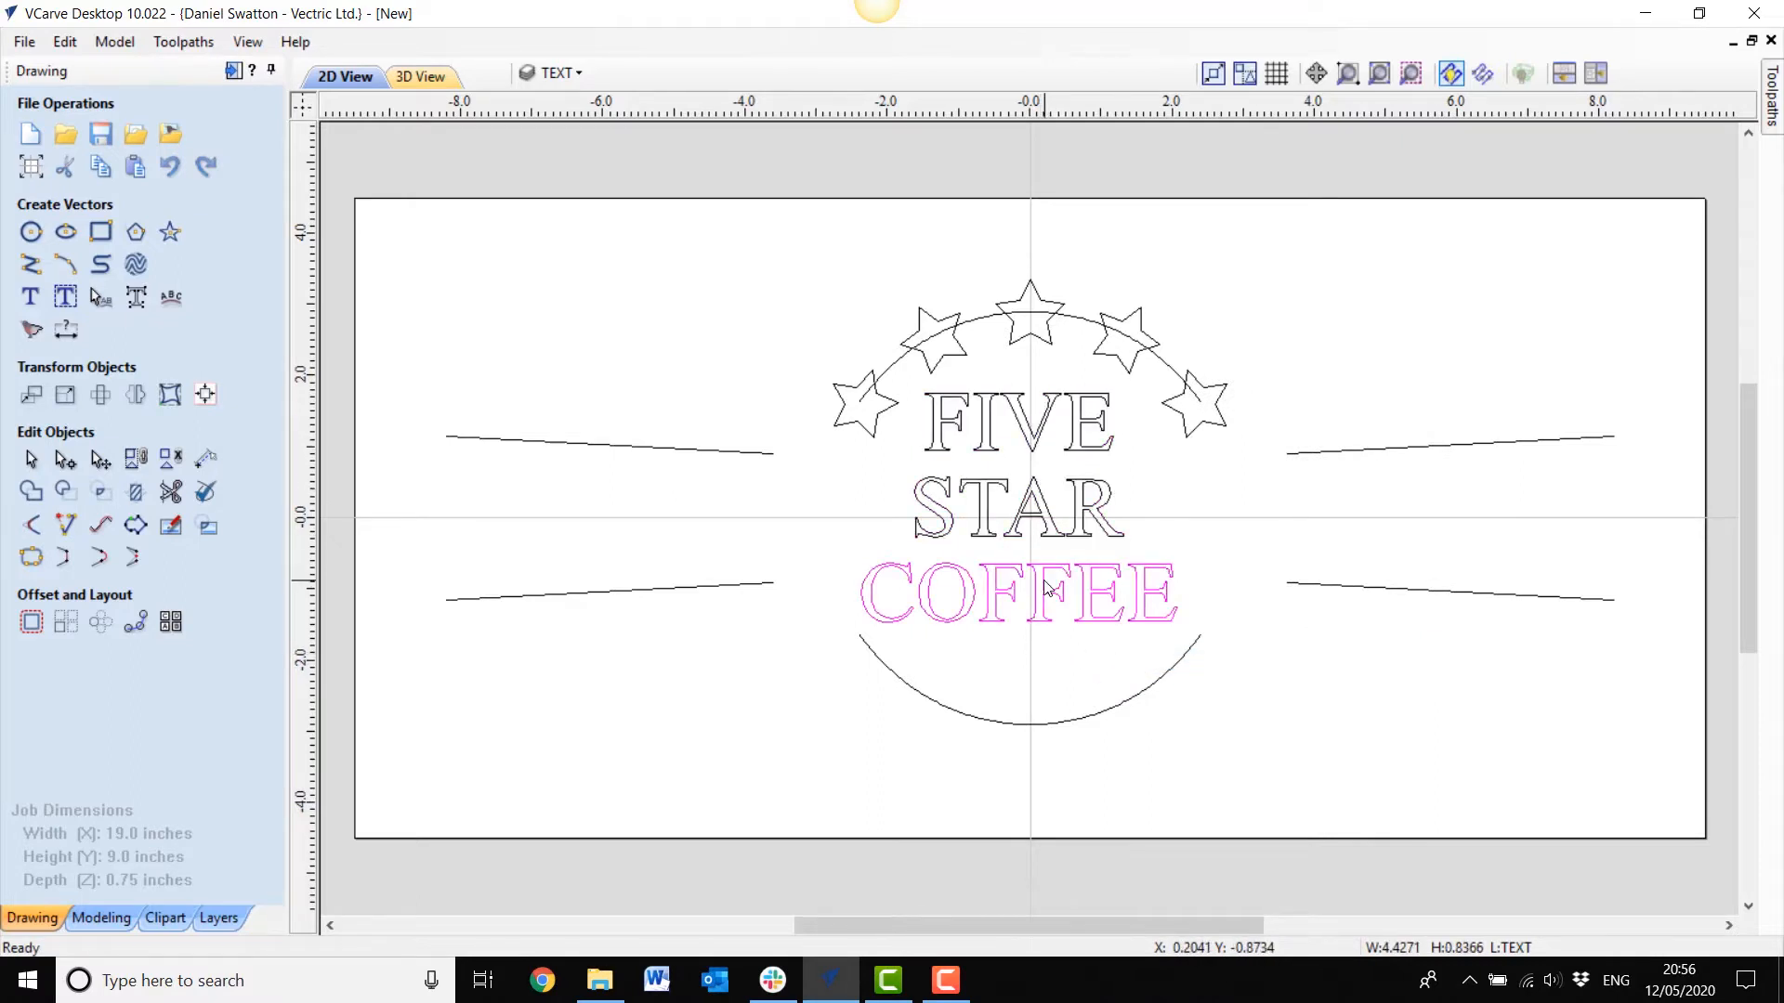
# Step: Distort the word FIVE between the two angled construction lines on the sign's left side, using the Between Two Curves envelope
pyautogui.click(946, 451)
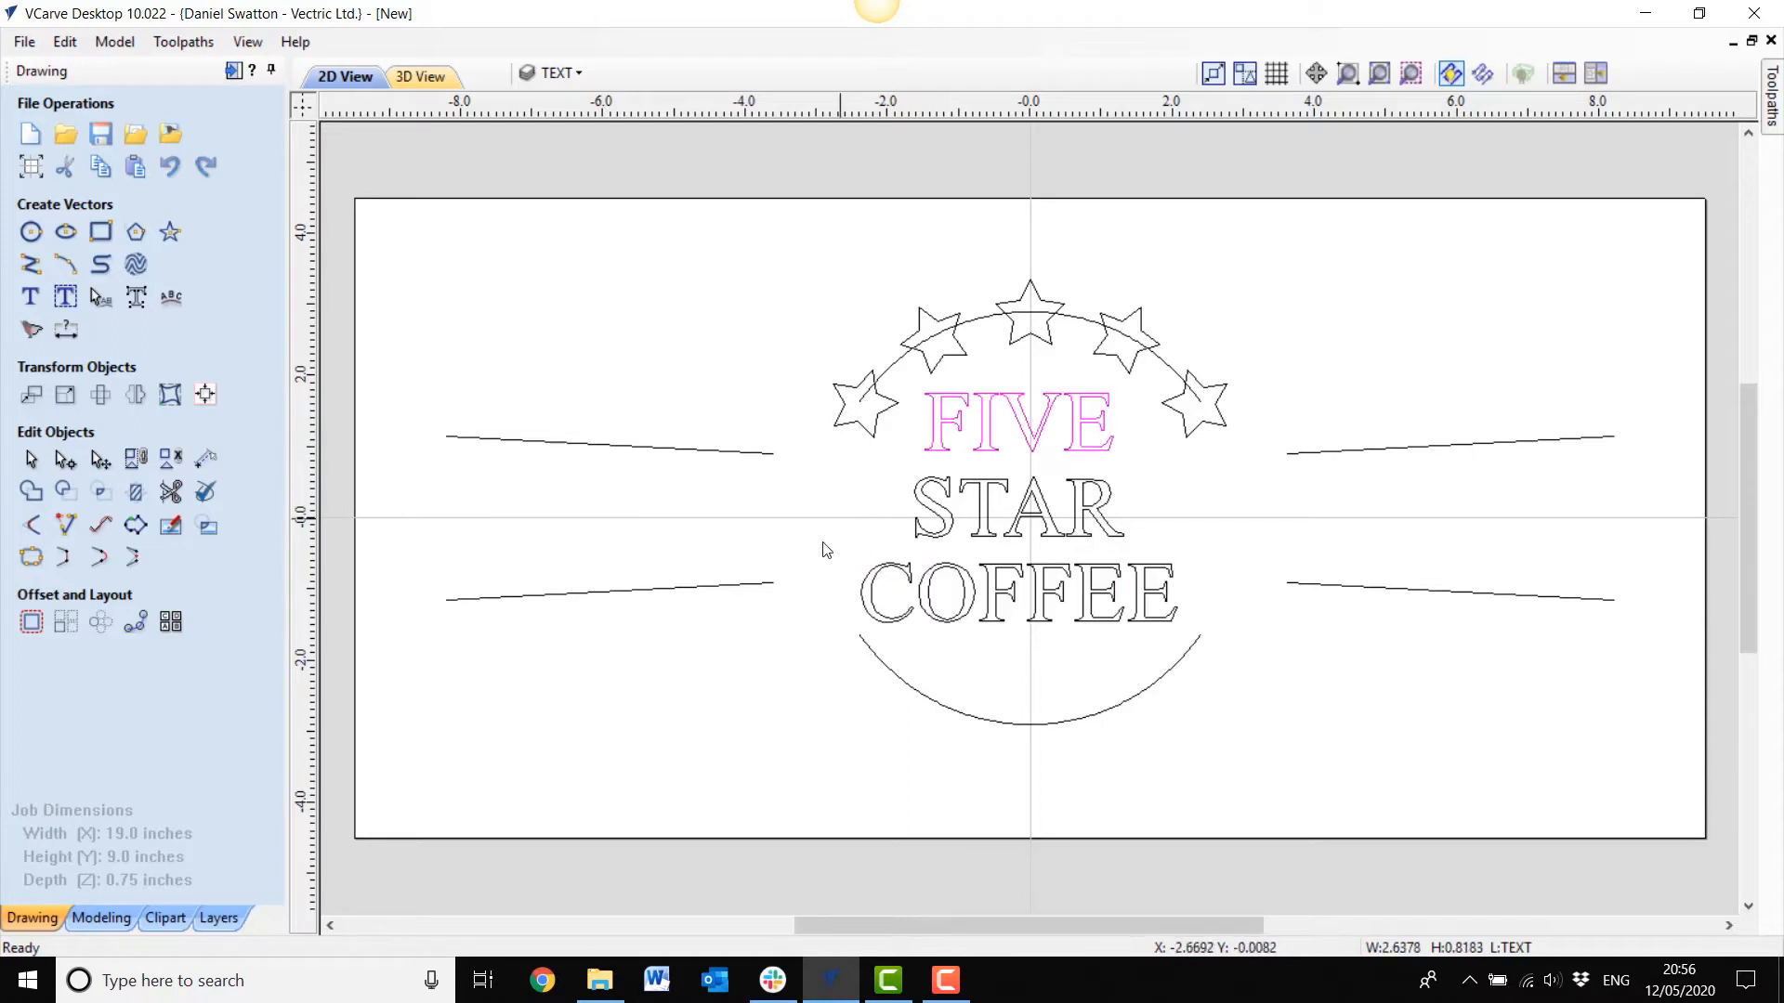
pyautogui.keyDown('shift'); pyautogui.click(743, 587); pyautogui.keyUp('shift')
pyautogui.keyDown('shift'); pyautogui.click(726, 452); pyautogui.keyUp('shift')
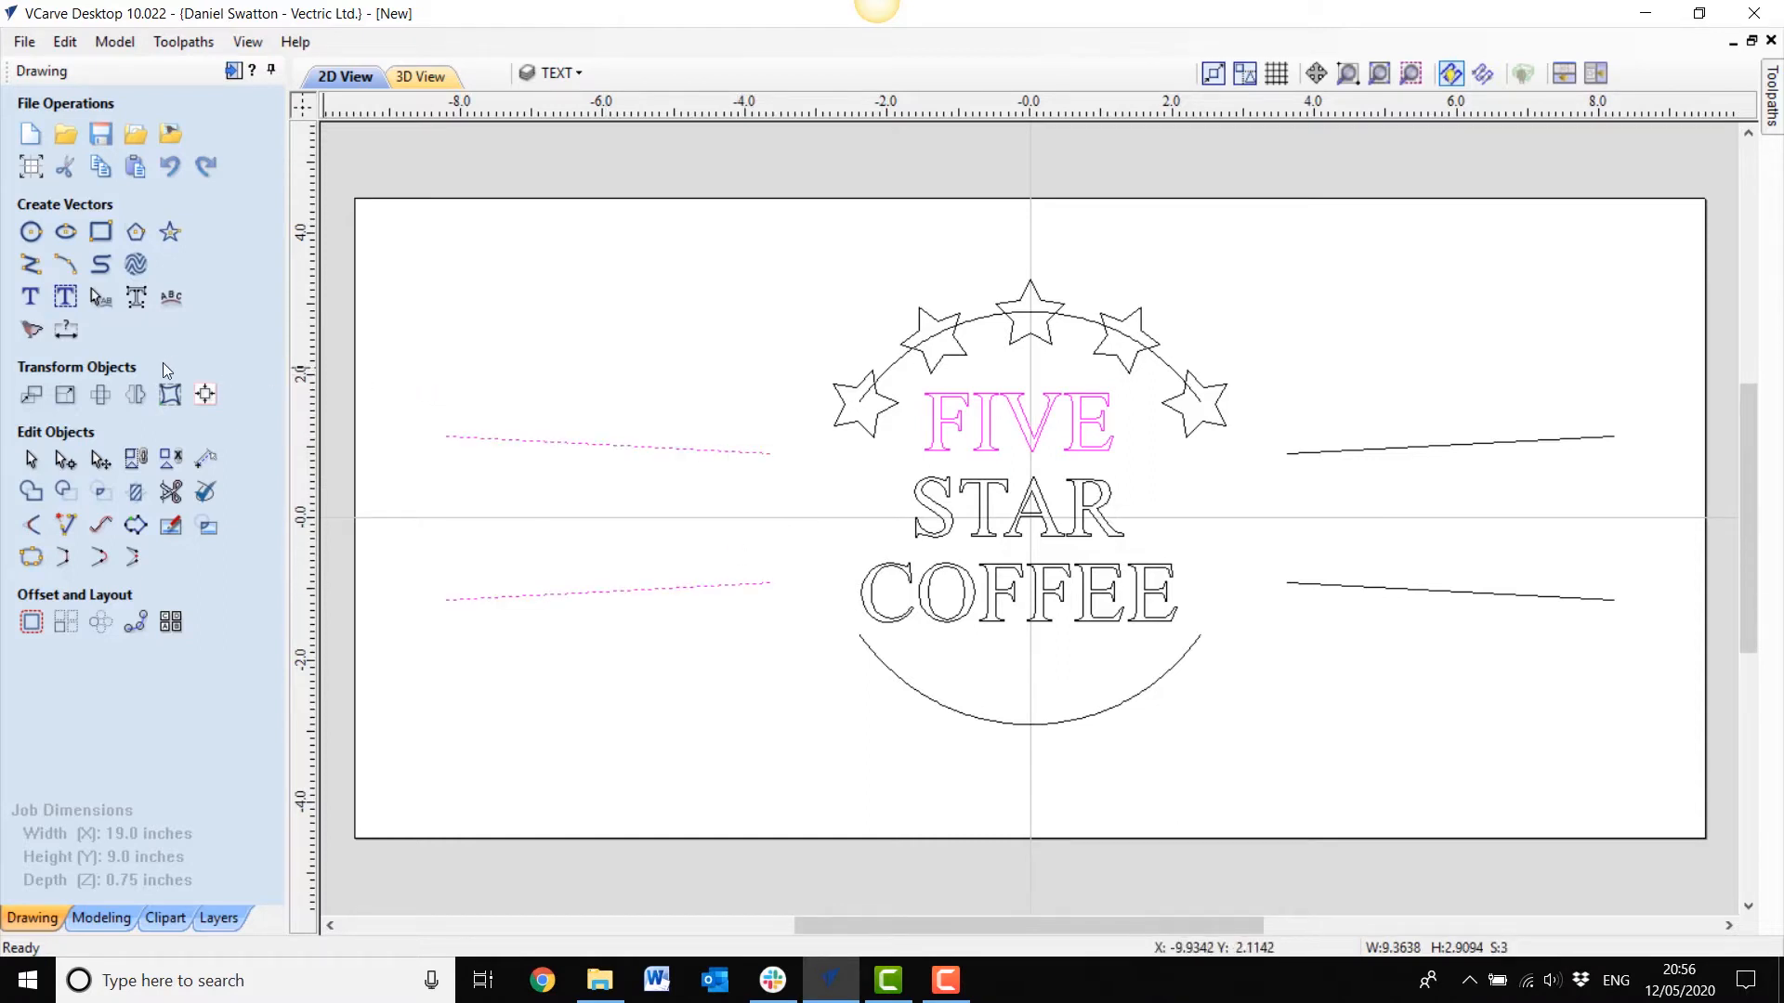
pyautogui.click(171, 397)
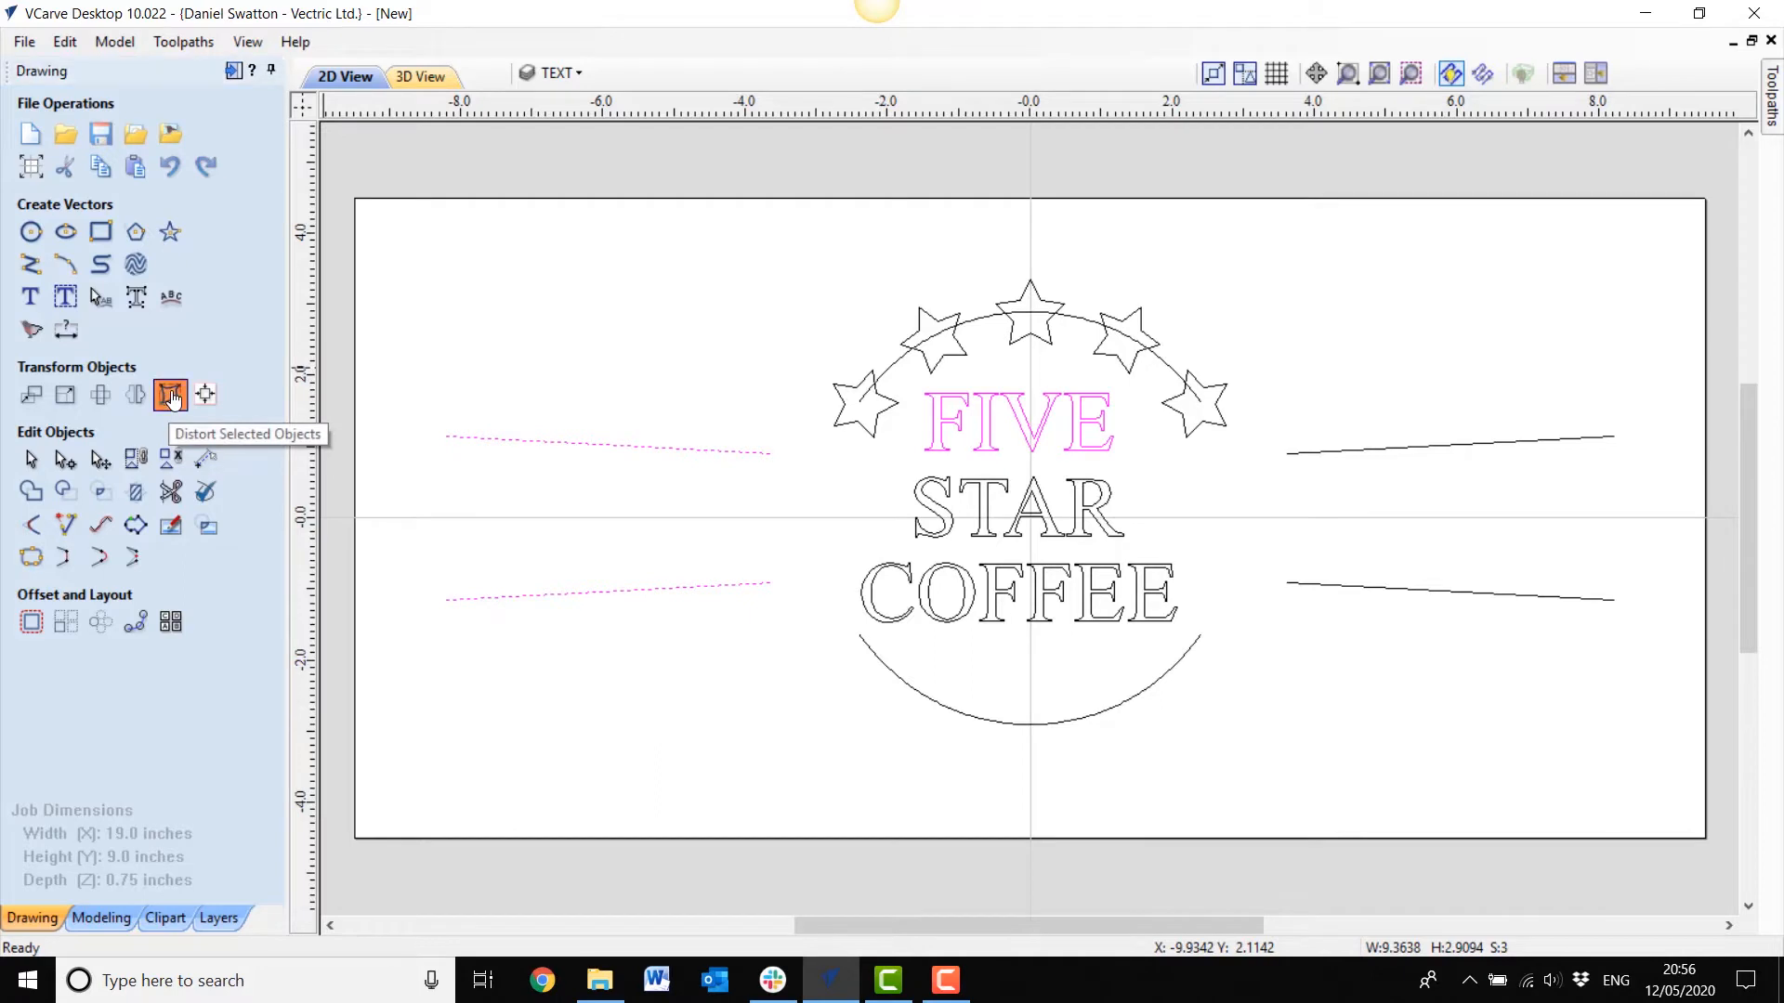
pyautogui.click(79, 391)
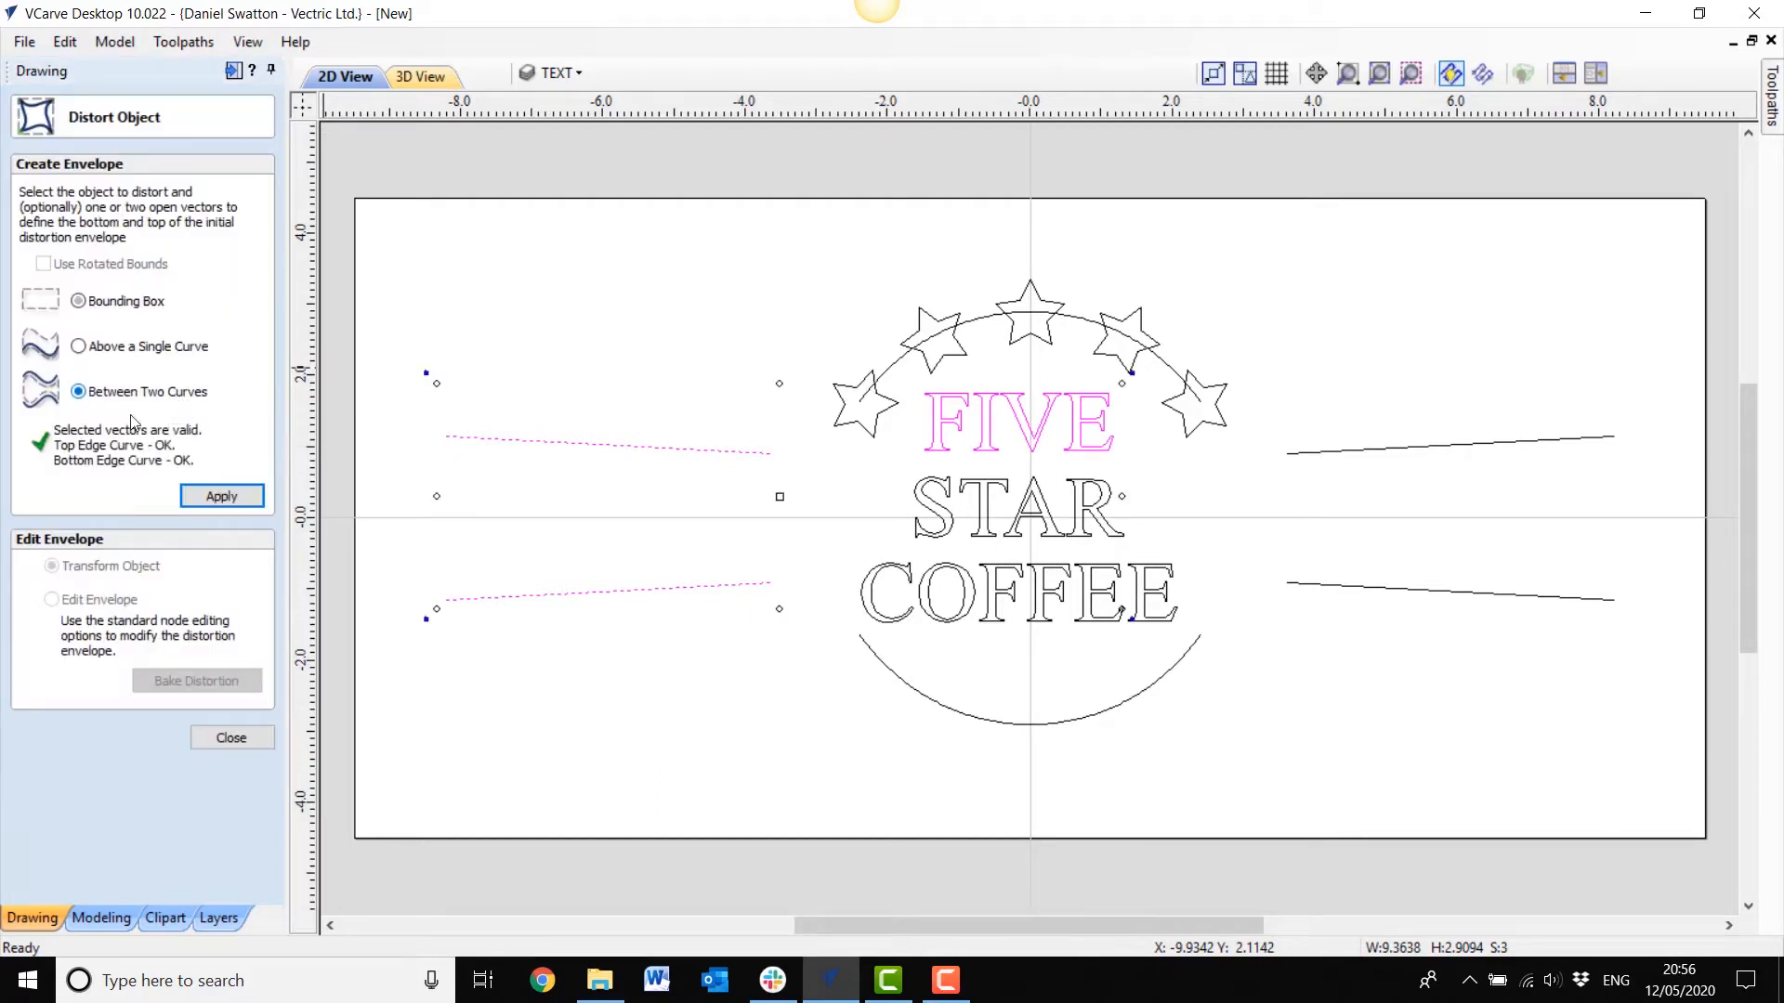
pyautogui.click(216, 494)
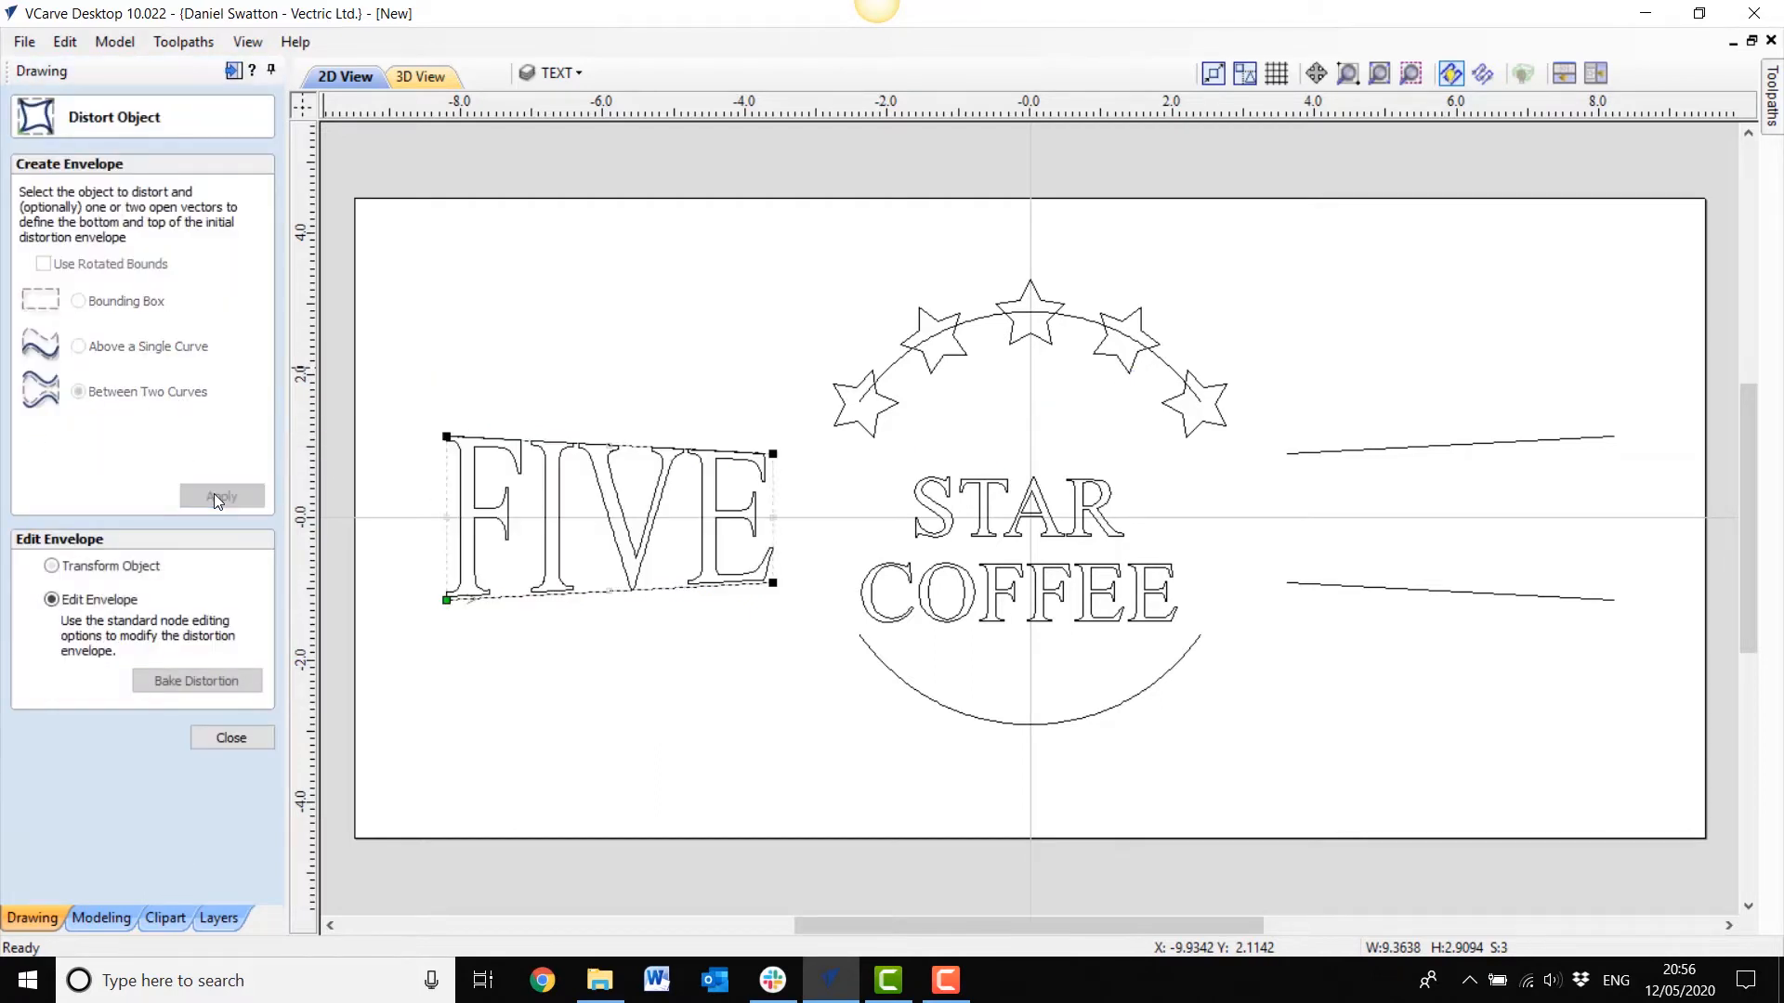
pyautogui.click(231, 738)
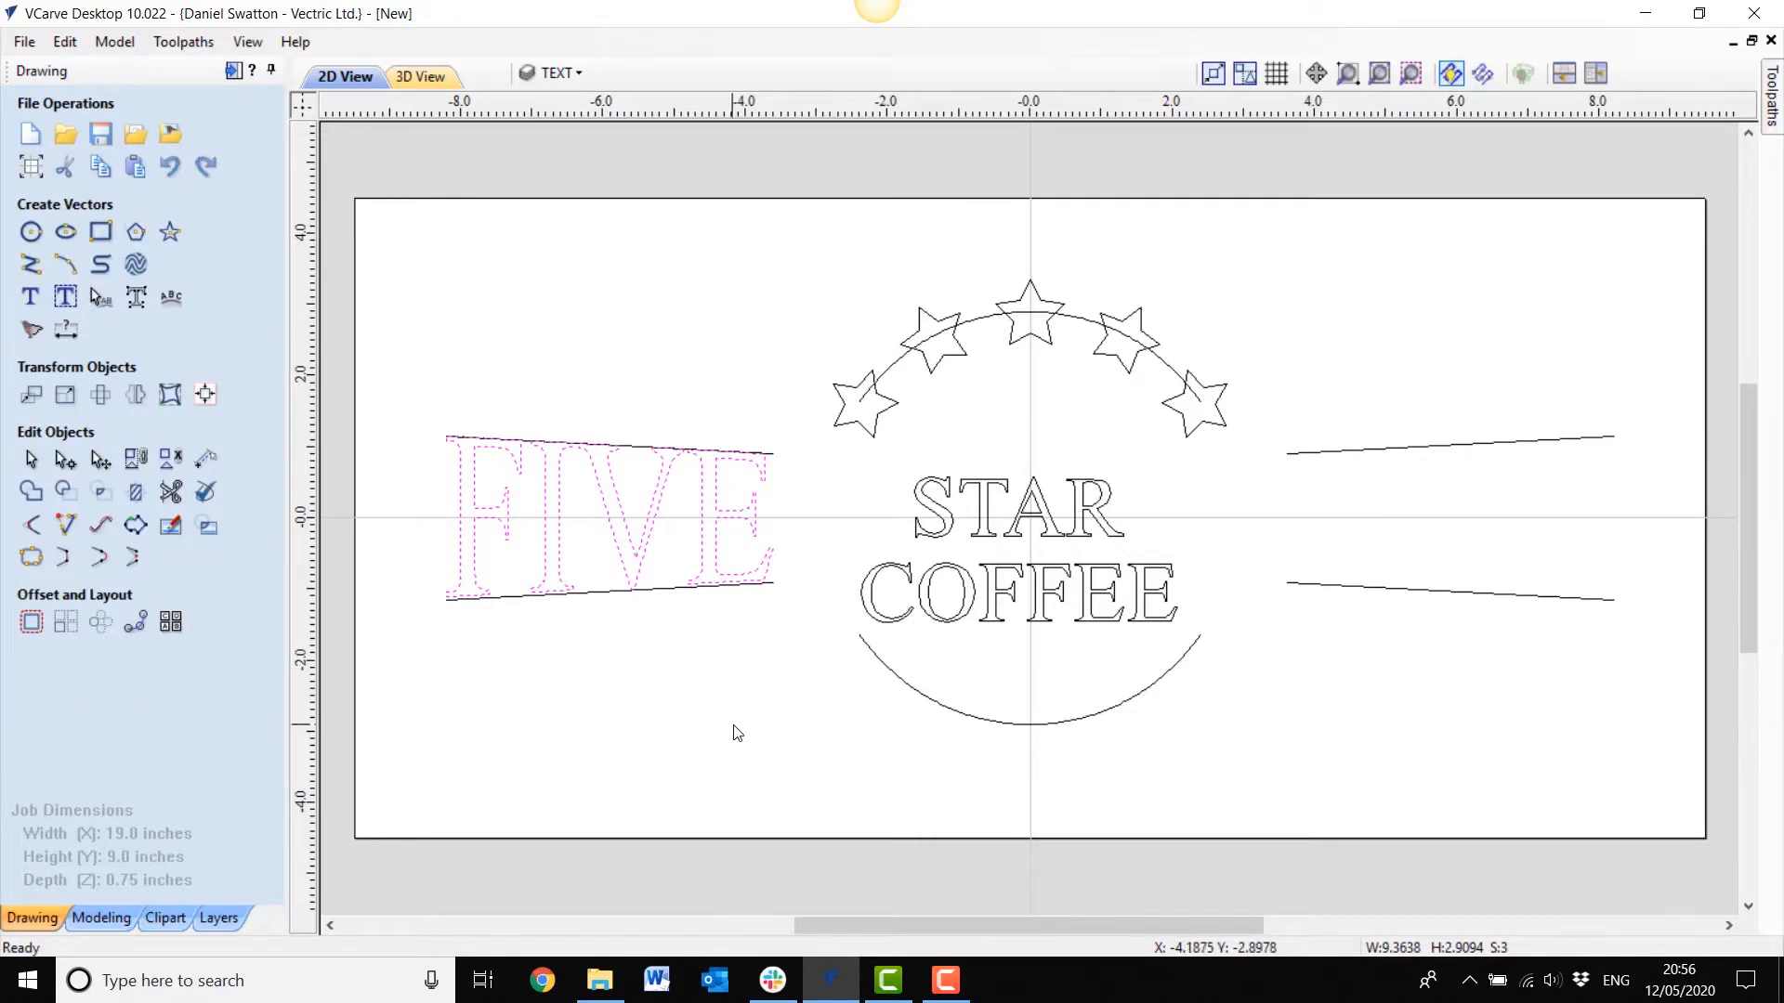
# Step: Distort the word STAR between the two angled construction lines on the sign's right side, using the Between Two Curves envelope
pyautogui.click(993, 537)
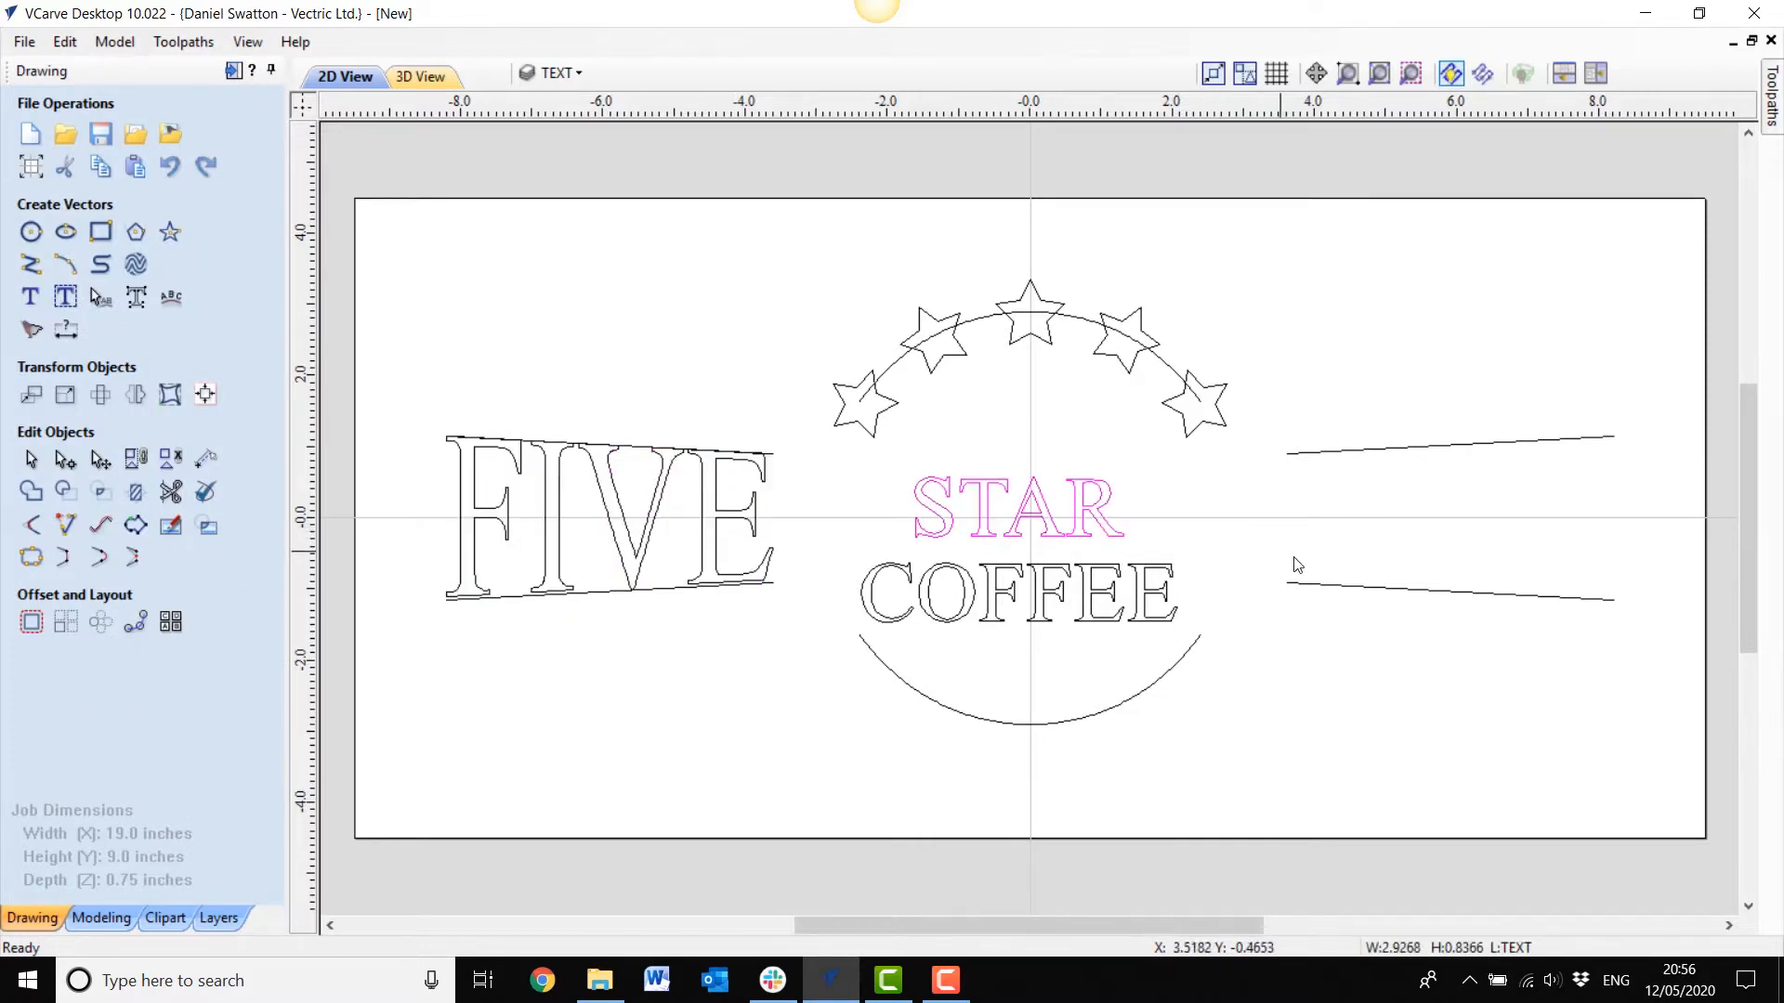
pyautogui.keyDown('shift'); pyautogui.click(1339, 590); pyautogui.keyUp('shift')
pyautogui.keyDown('shift'); pyautogui.click(1337, 453); pyautogui.keyUp('shift')
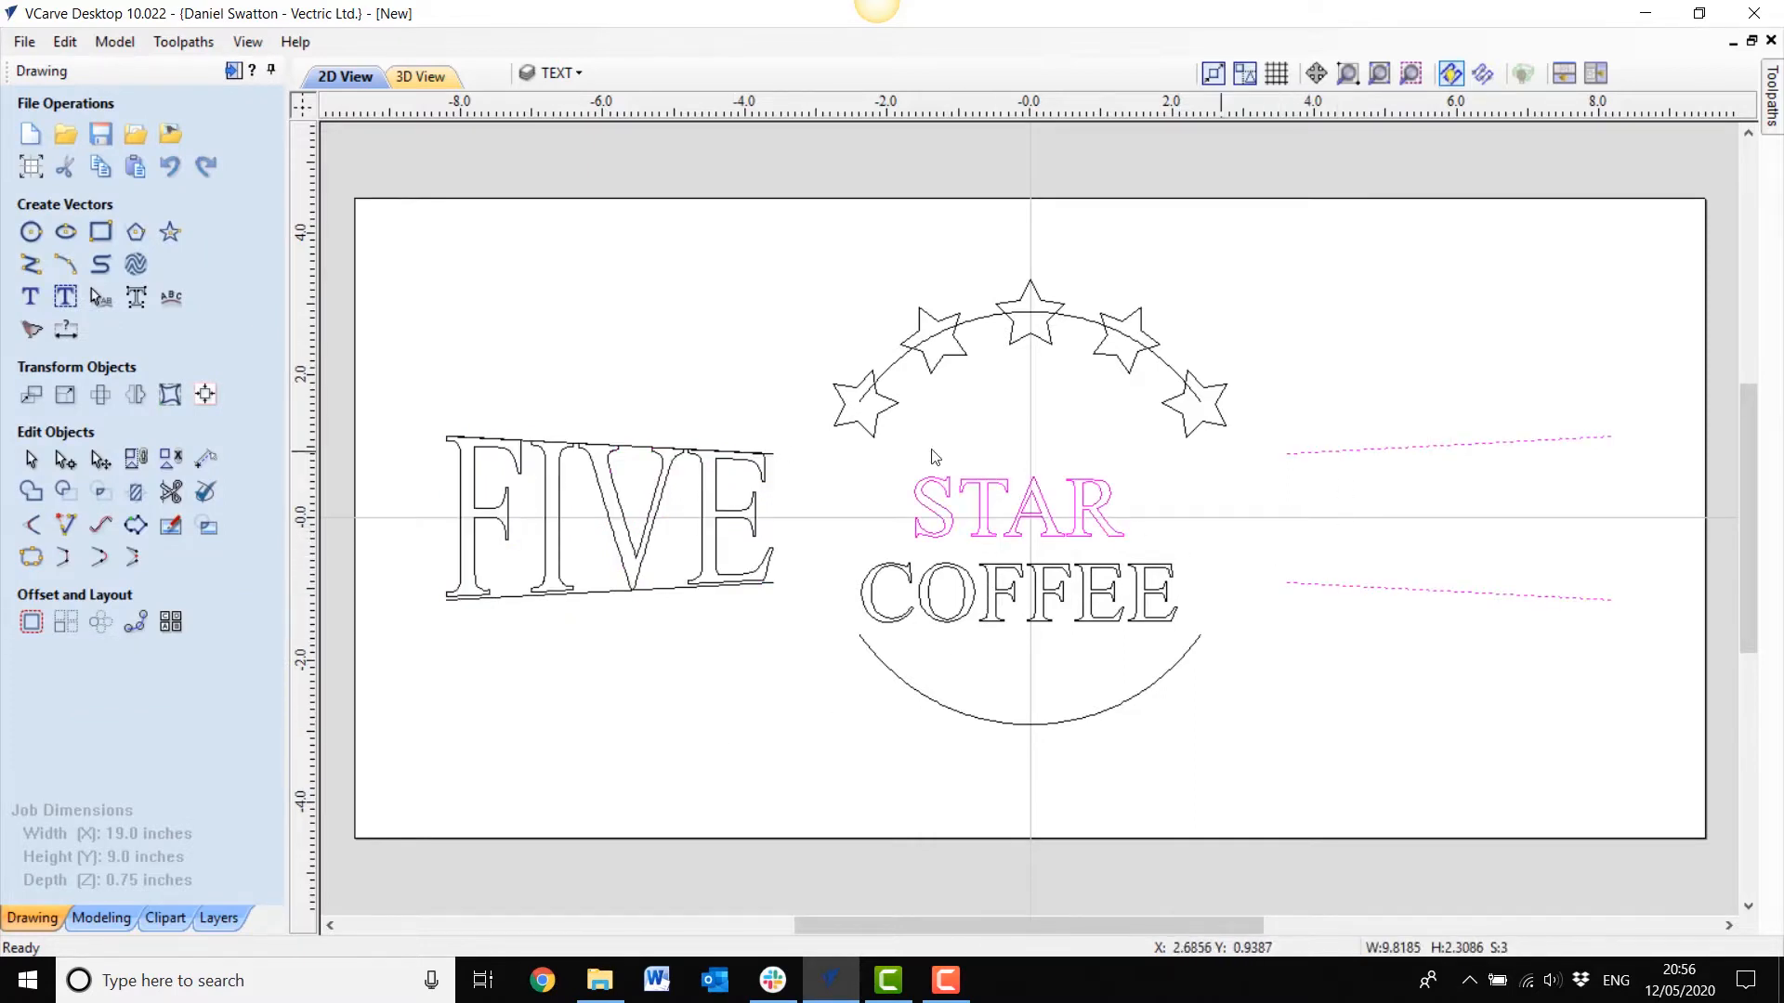
pyautogui.click(168, 405)
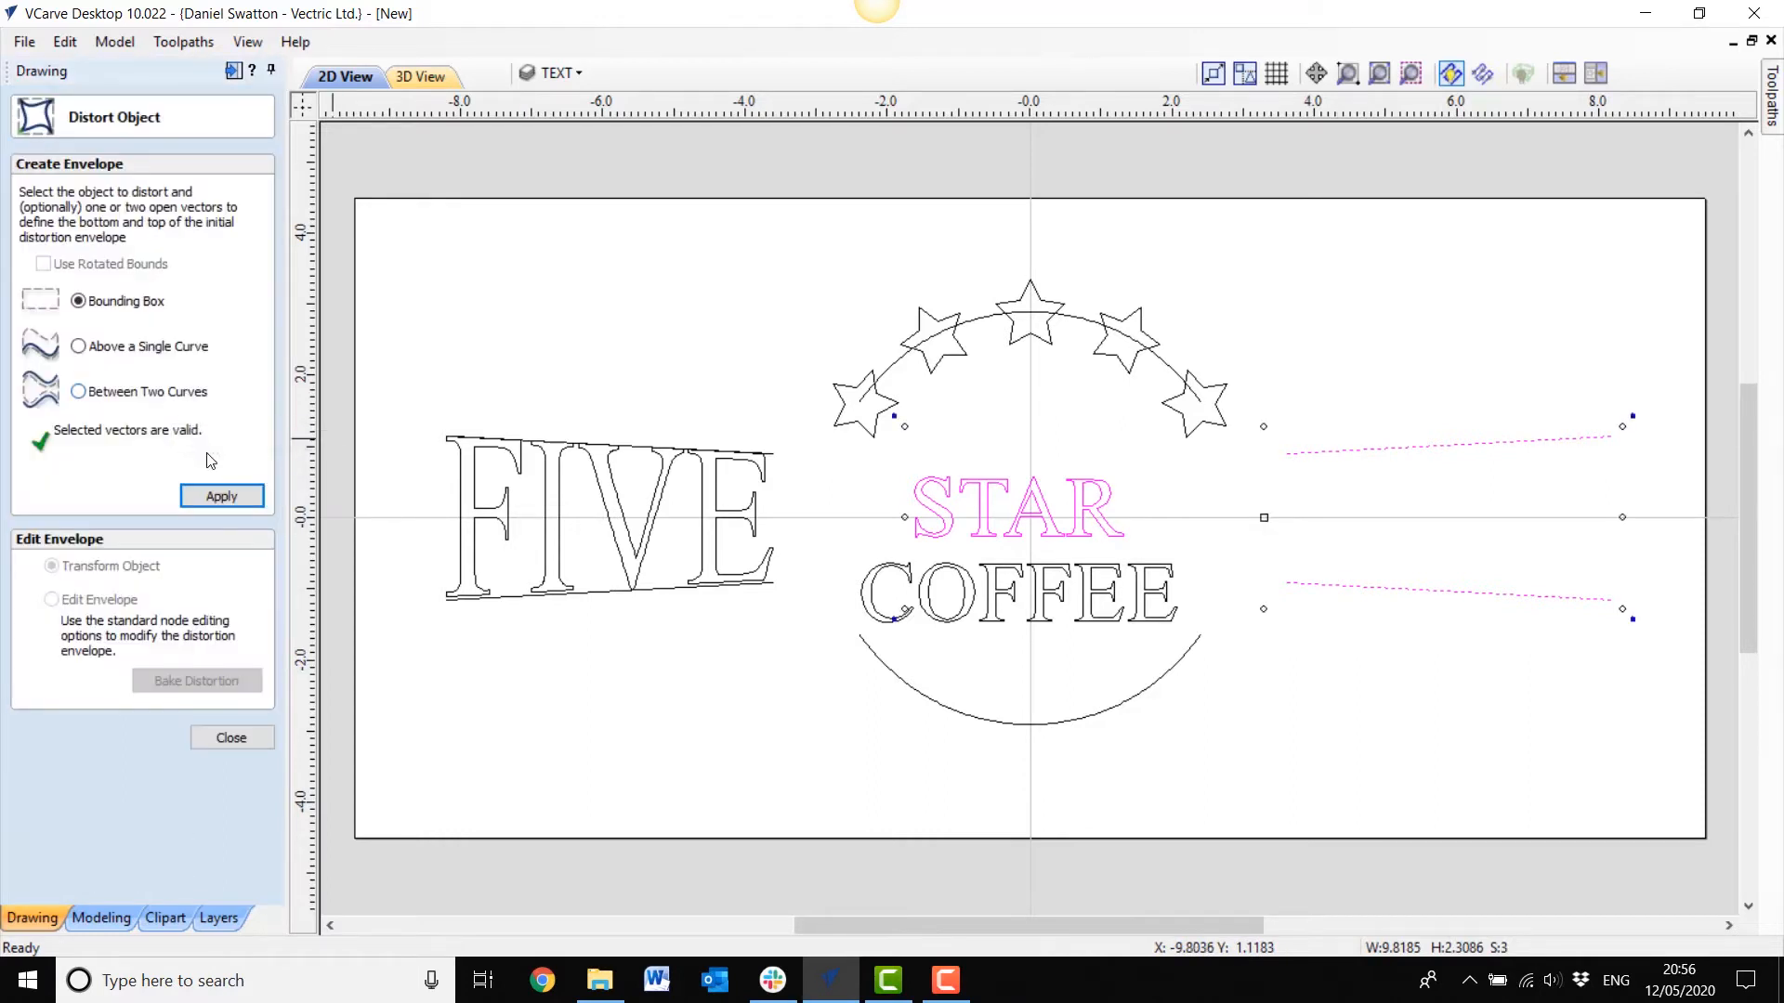
pyautogui.click(79, 393)
pyautogui.click(212, 496)
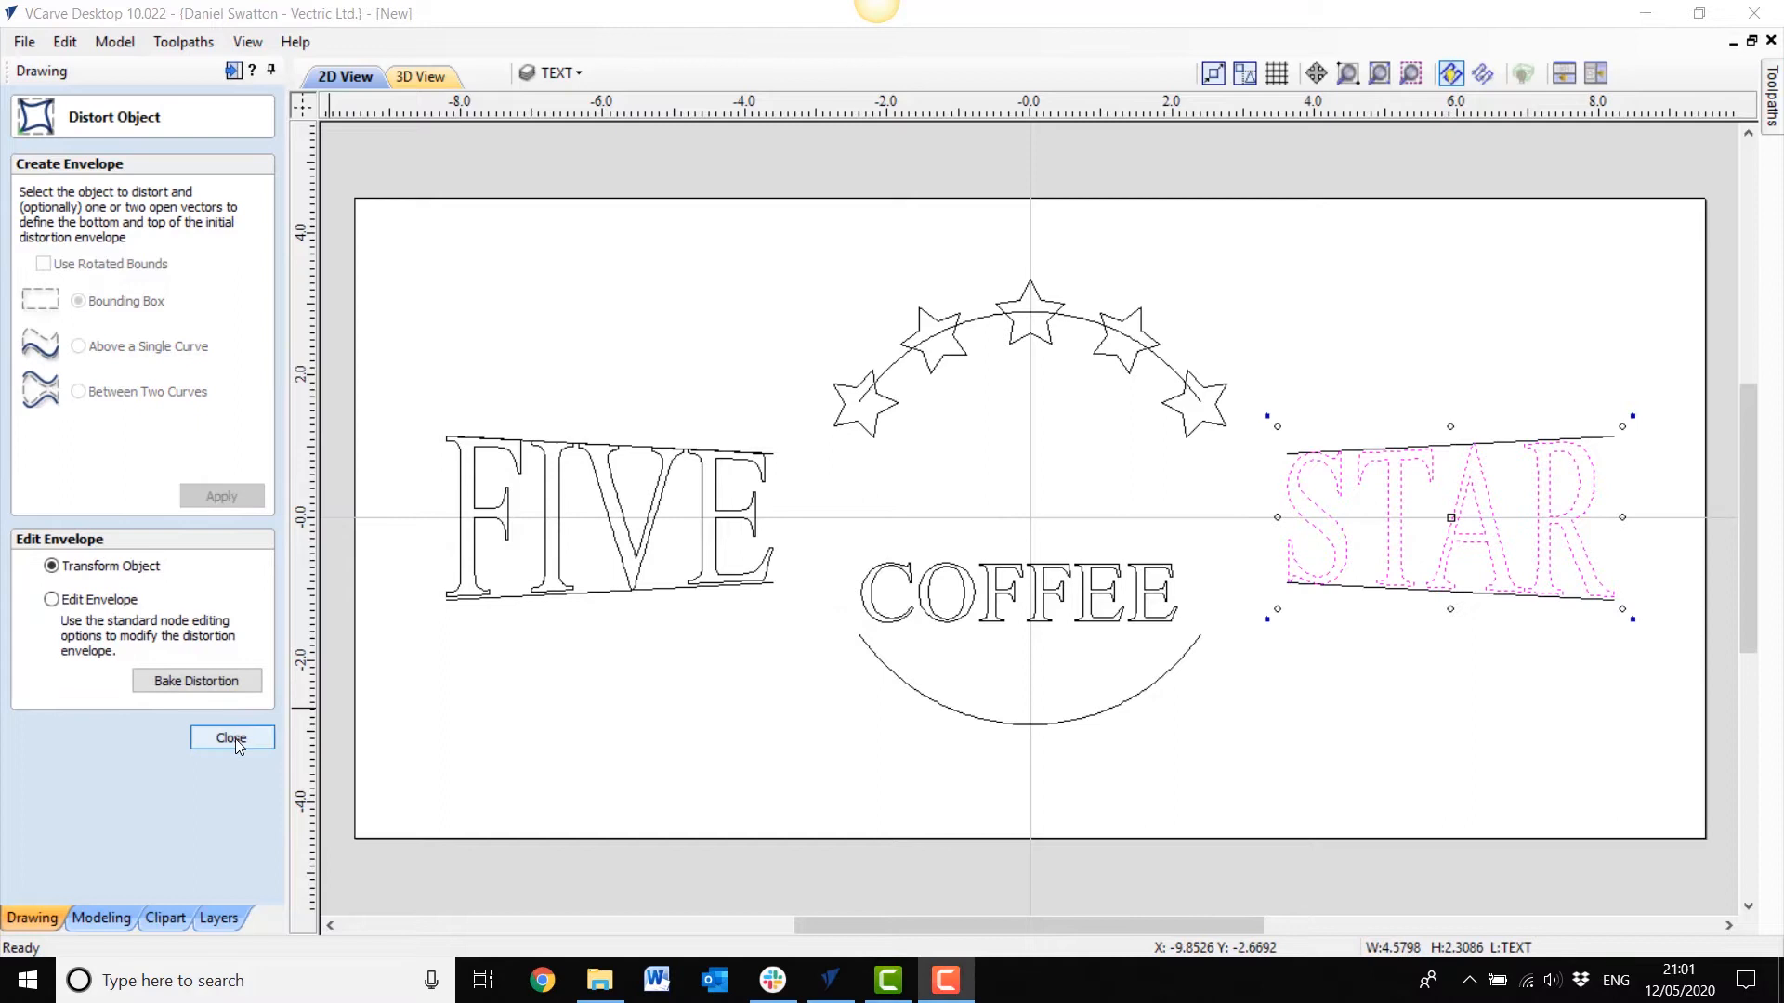
pyautogui.click(232, 739)
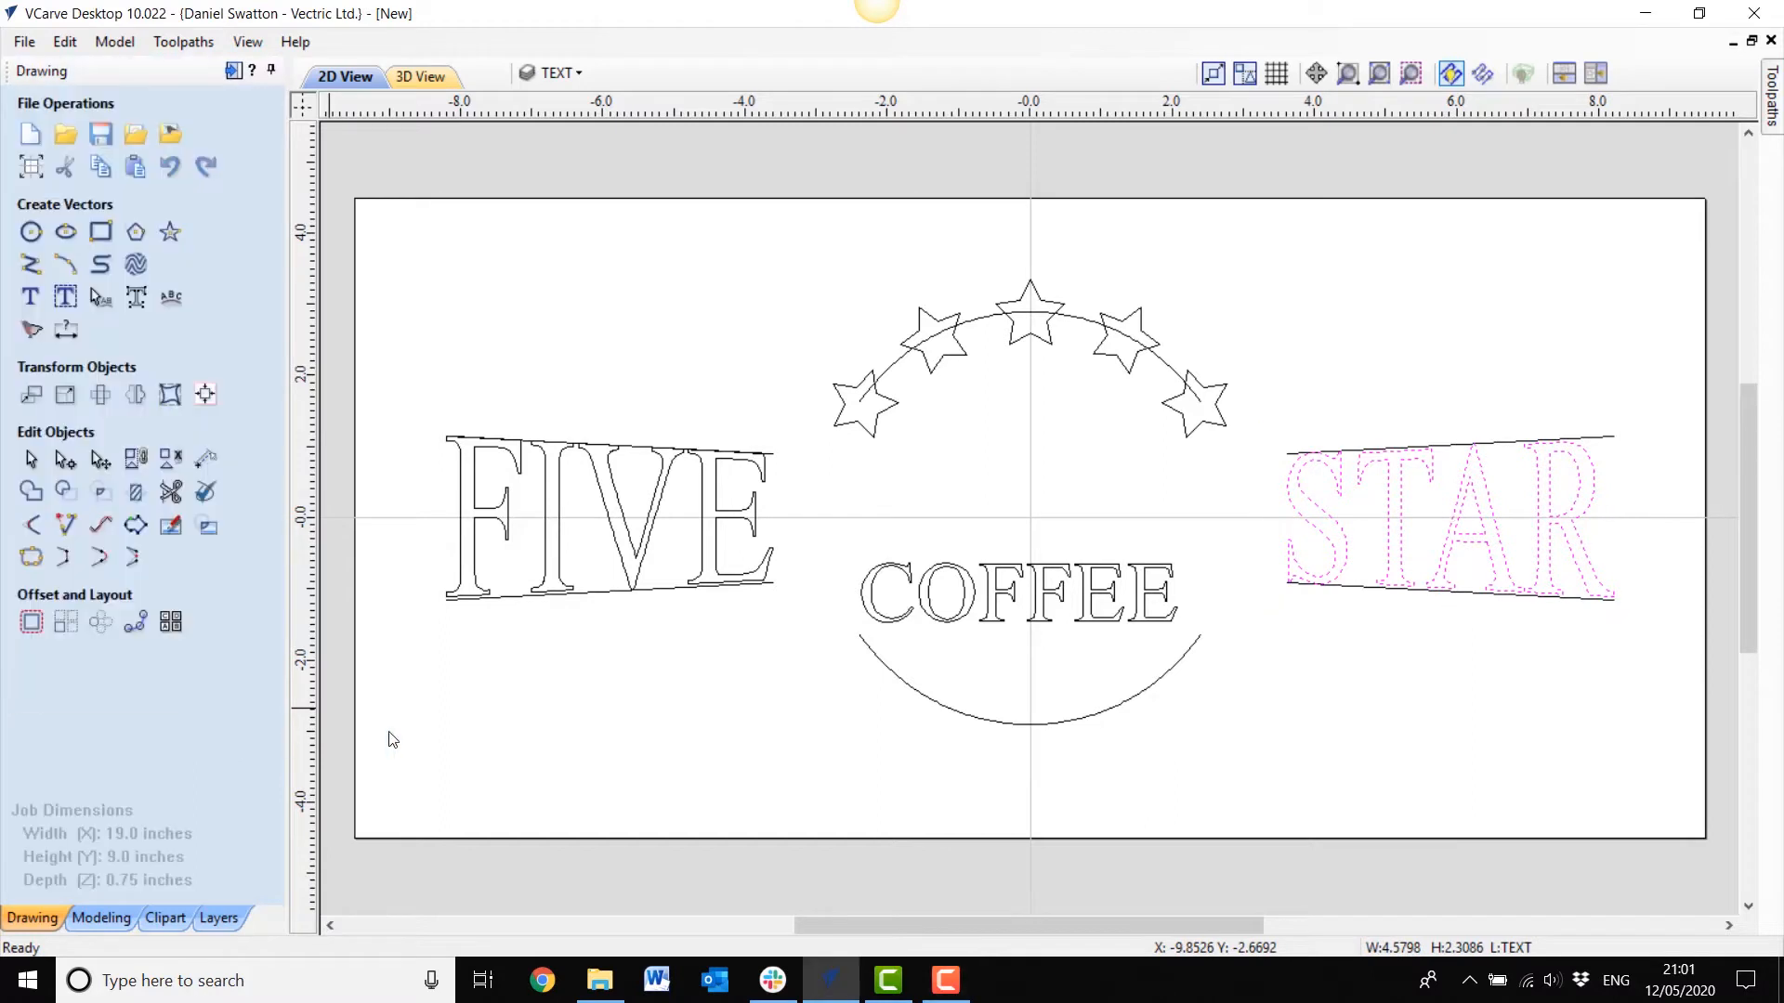
# Step: Wrap COFFEE onto the lower arc, positioned On Curve with text on the other side, and widen its letter spacing to nearly fill the arc
pyautogui.click(944, 626)
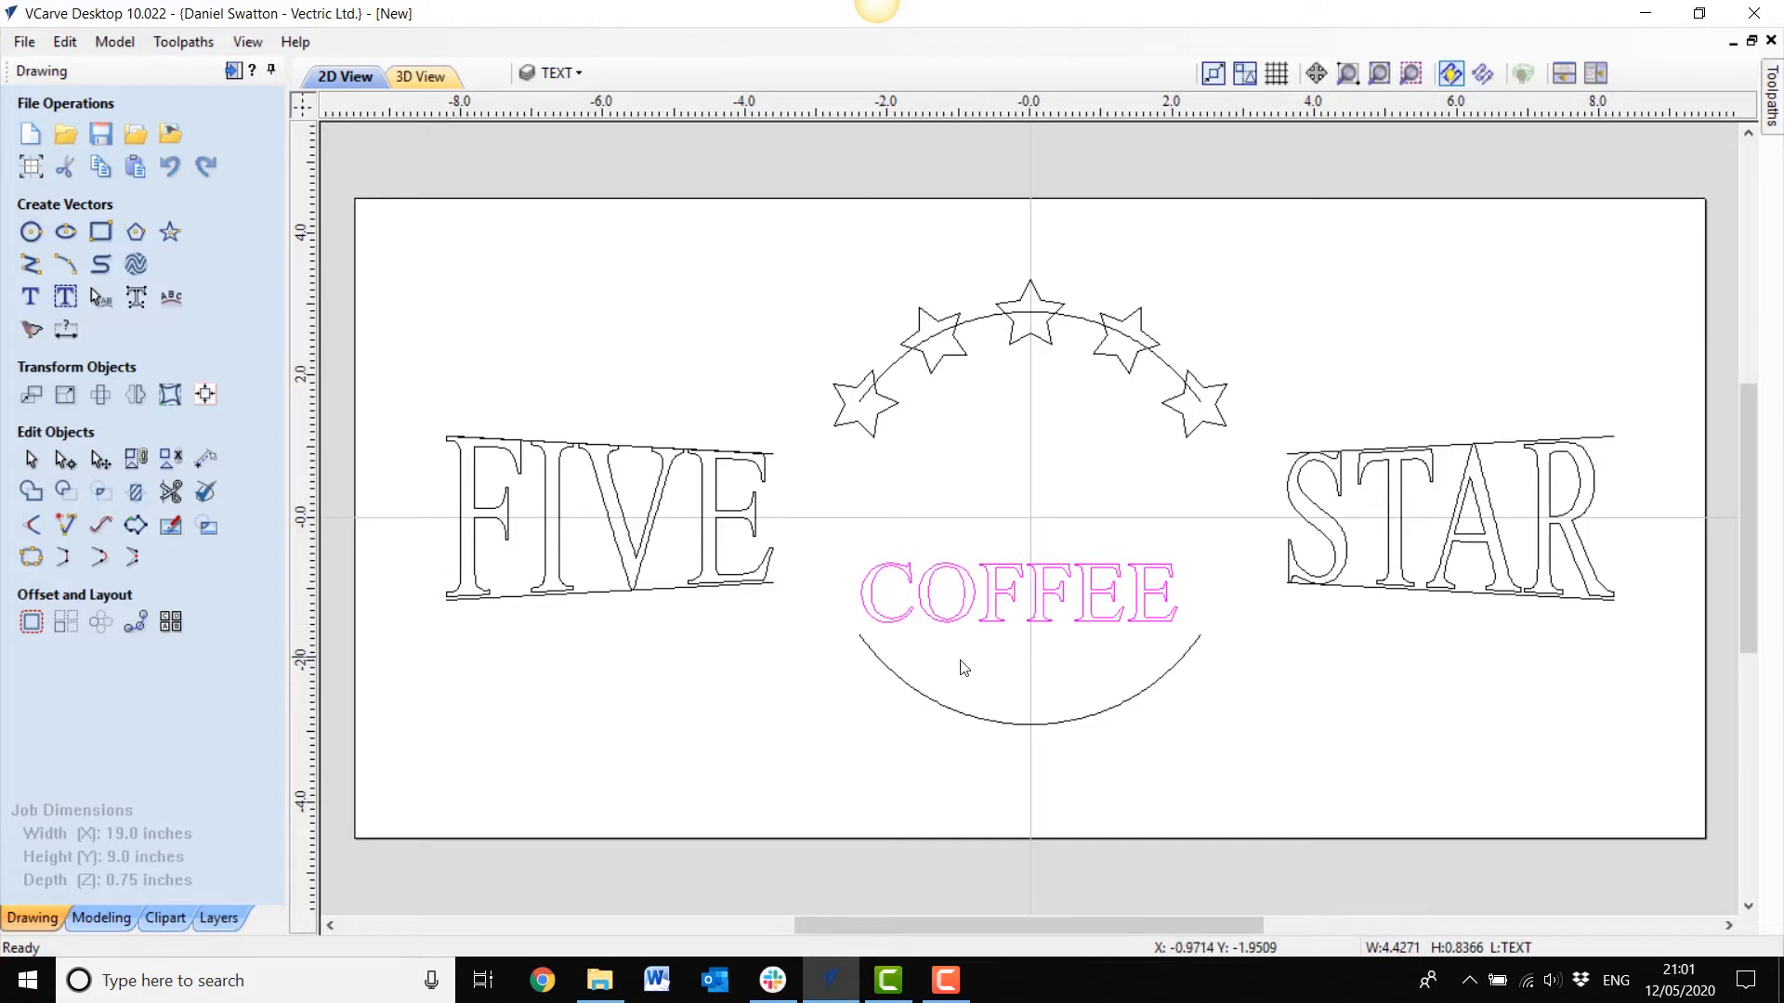
pyautogui.keyDown('shift'); pyautogui.click(927, 697); pyautogui.keyUp('shift')
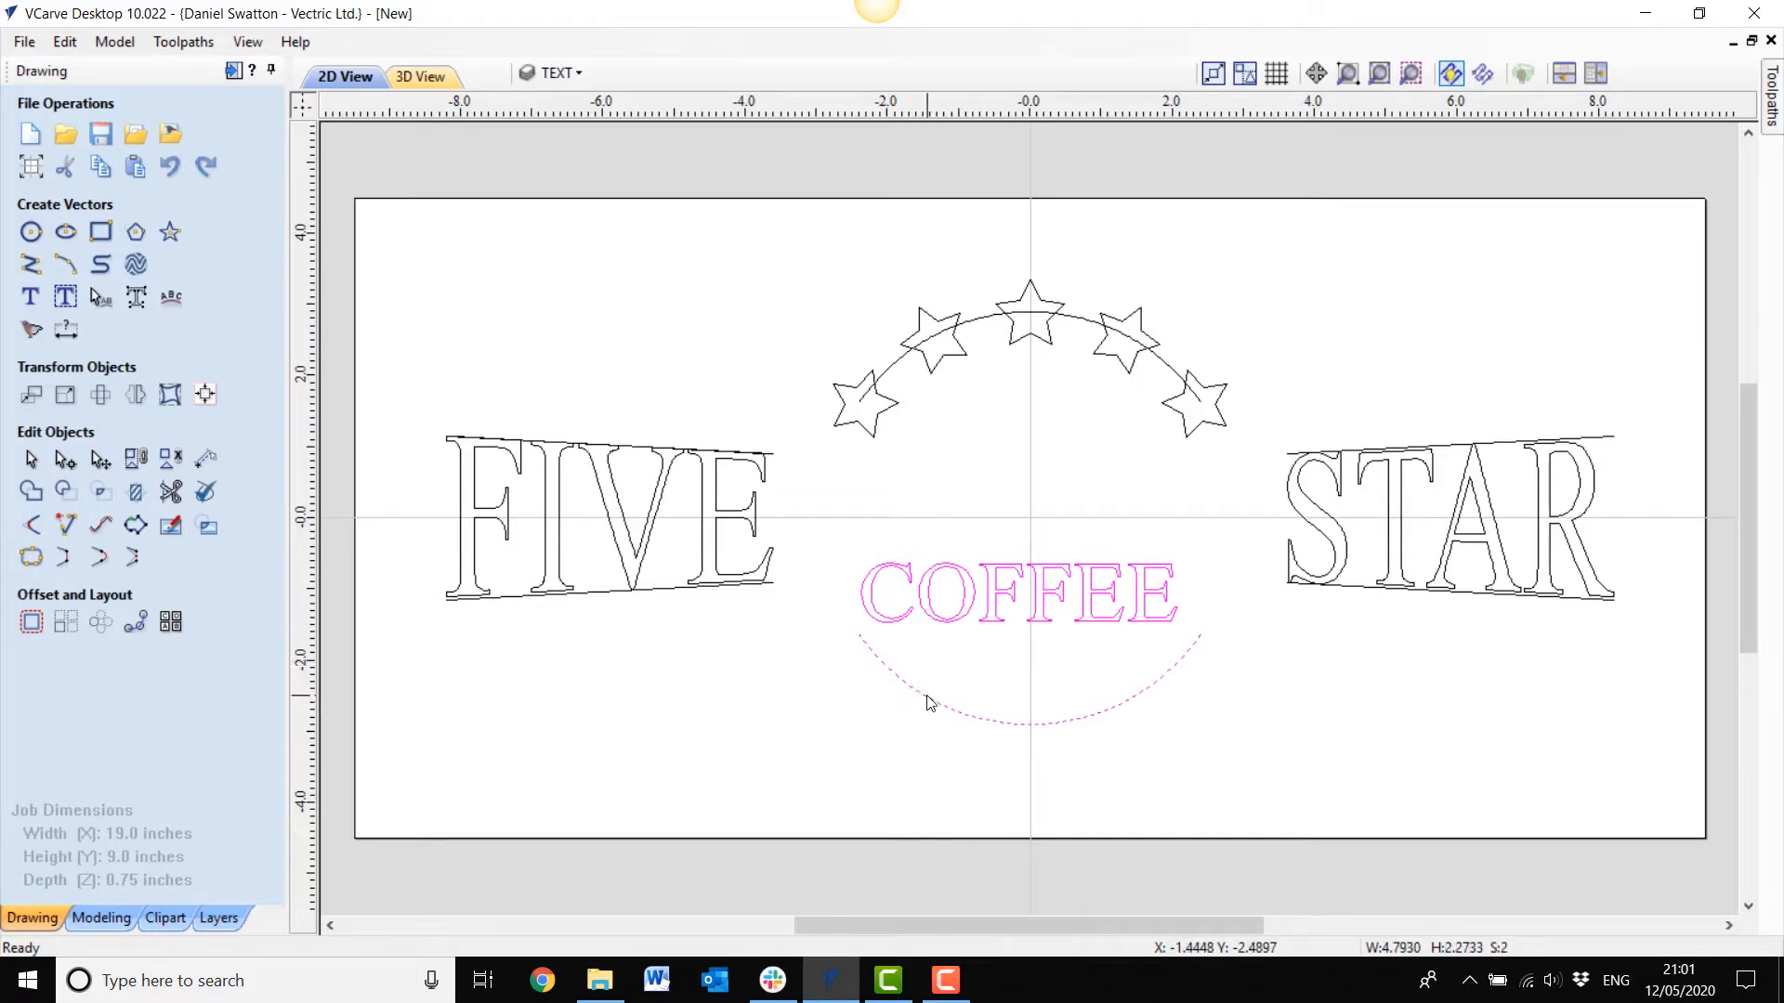
pyautogui.click(170, 298)
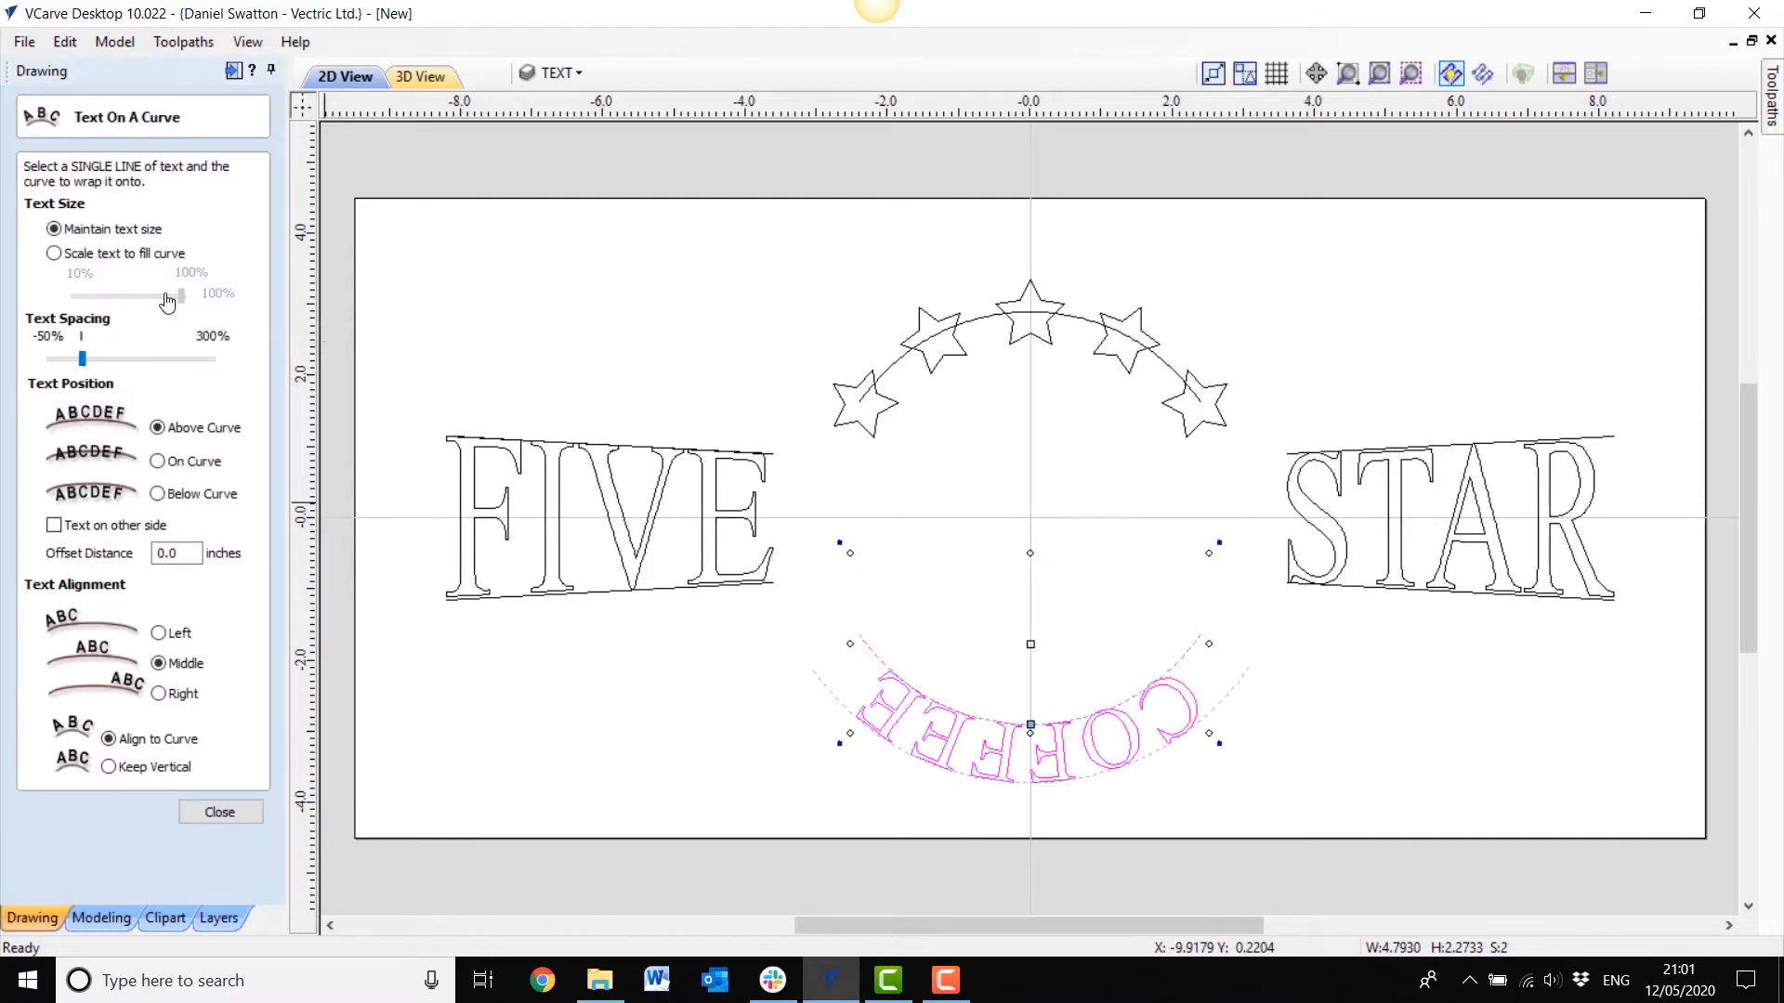
pyautogui.click(158, 462)
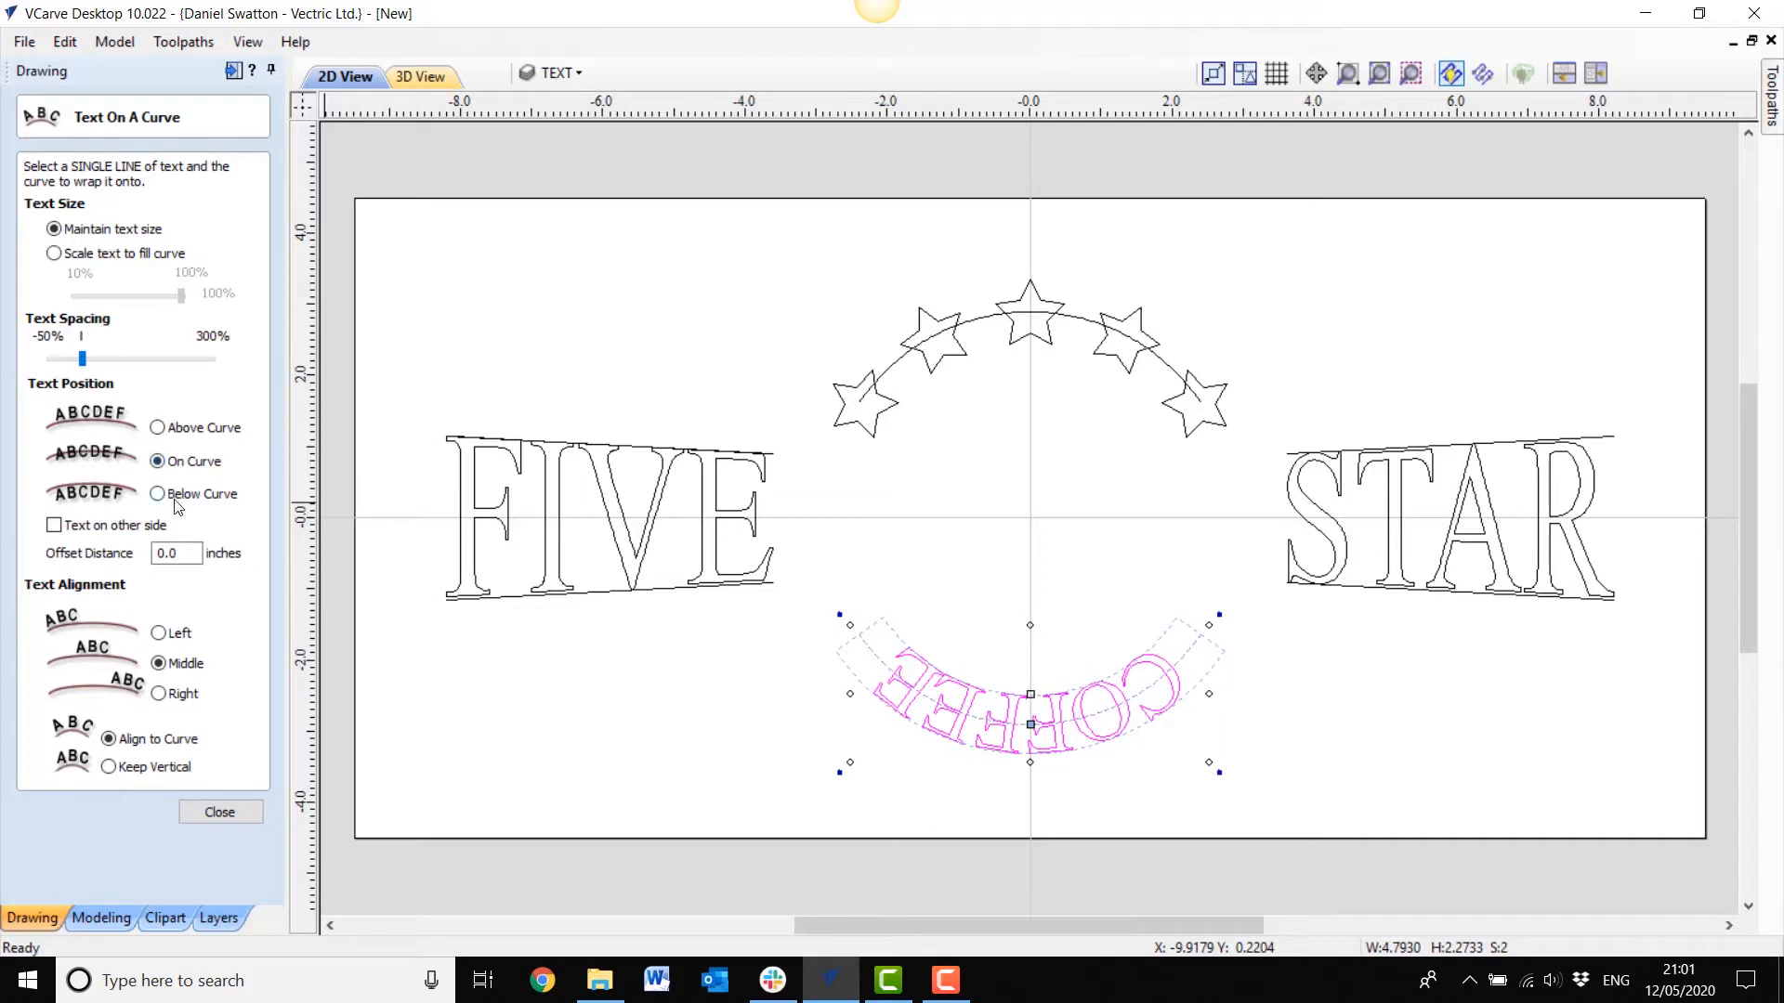
pyautogui.click(54, 526)
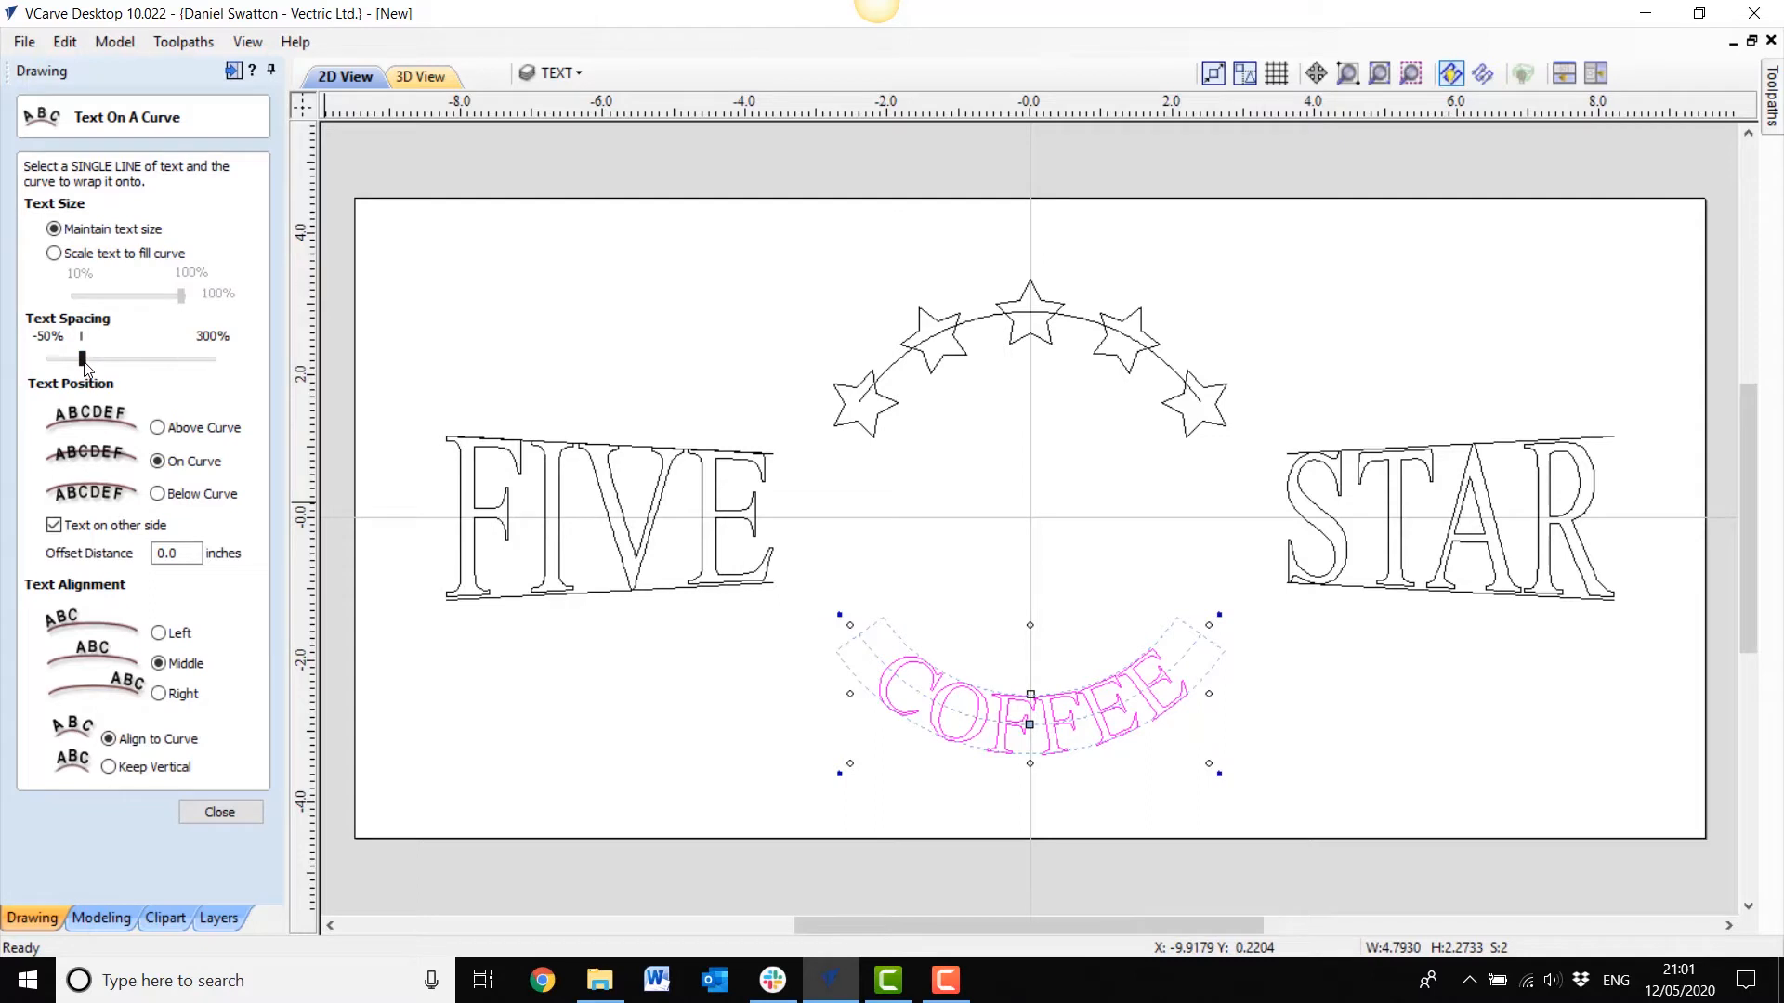
pyautogui.moveTo(83, 365); pyautogui.dragTo(126, 365)
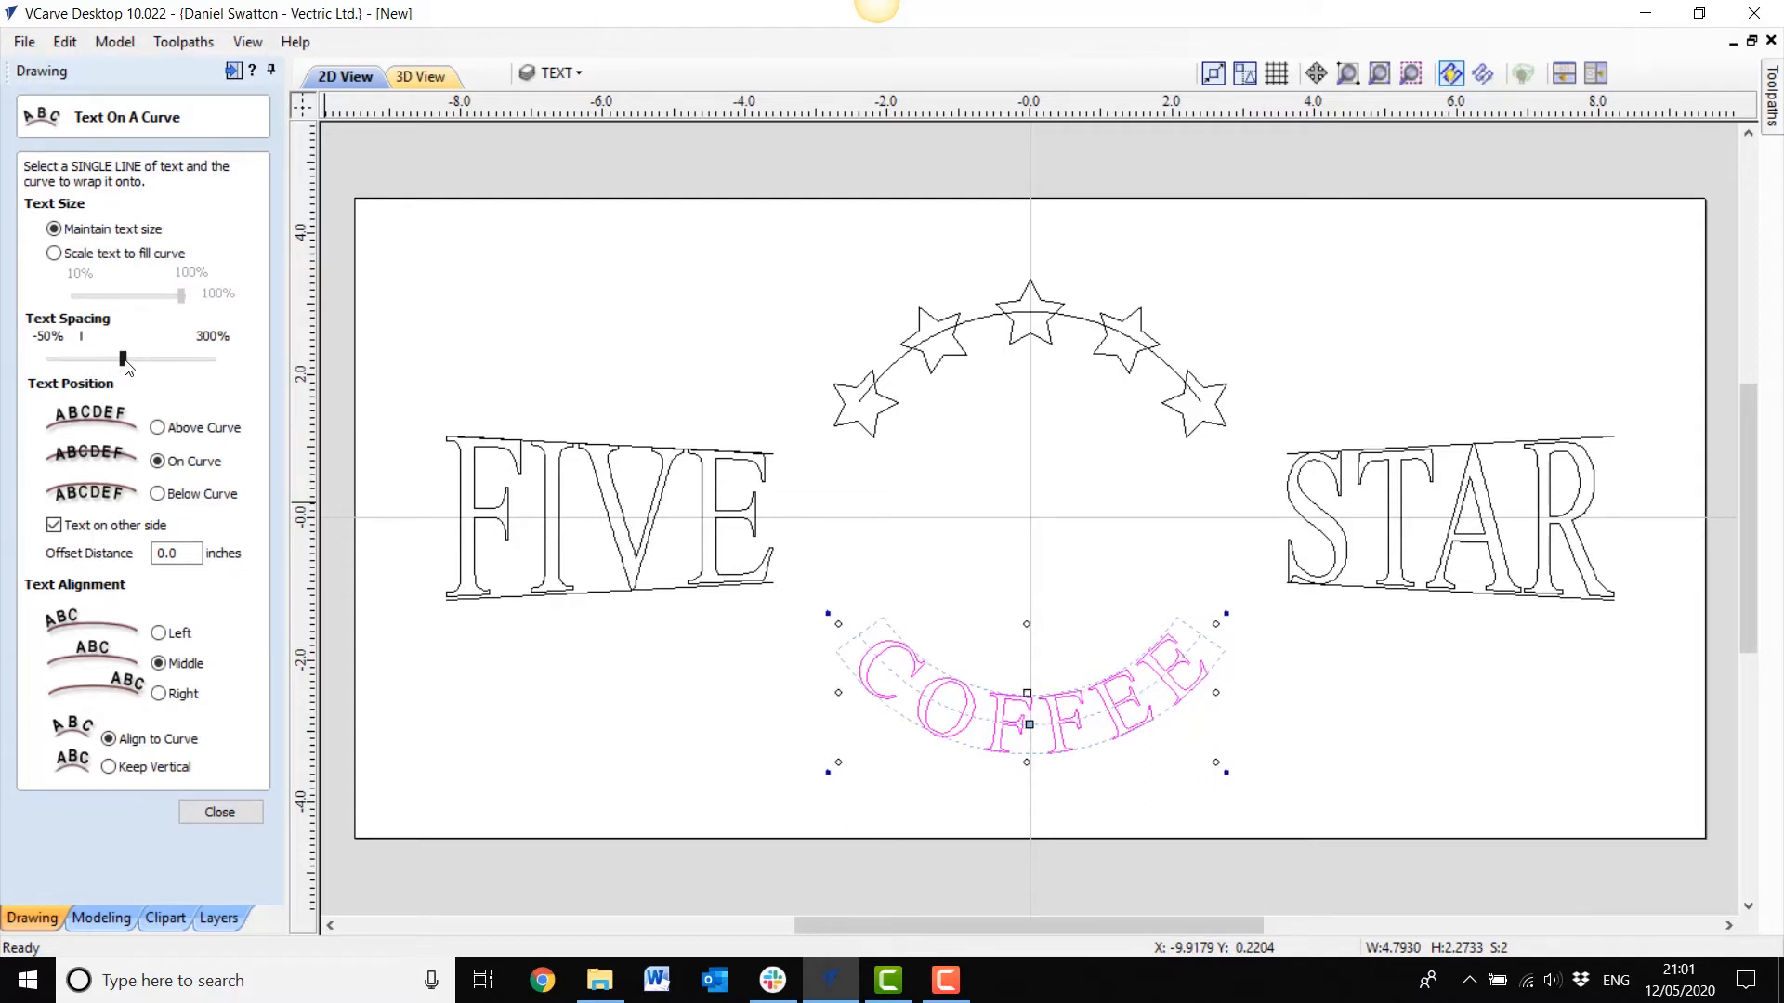
pyautogui.click(240, 812)
pyautogui.click(984, 801)
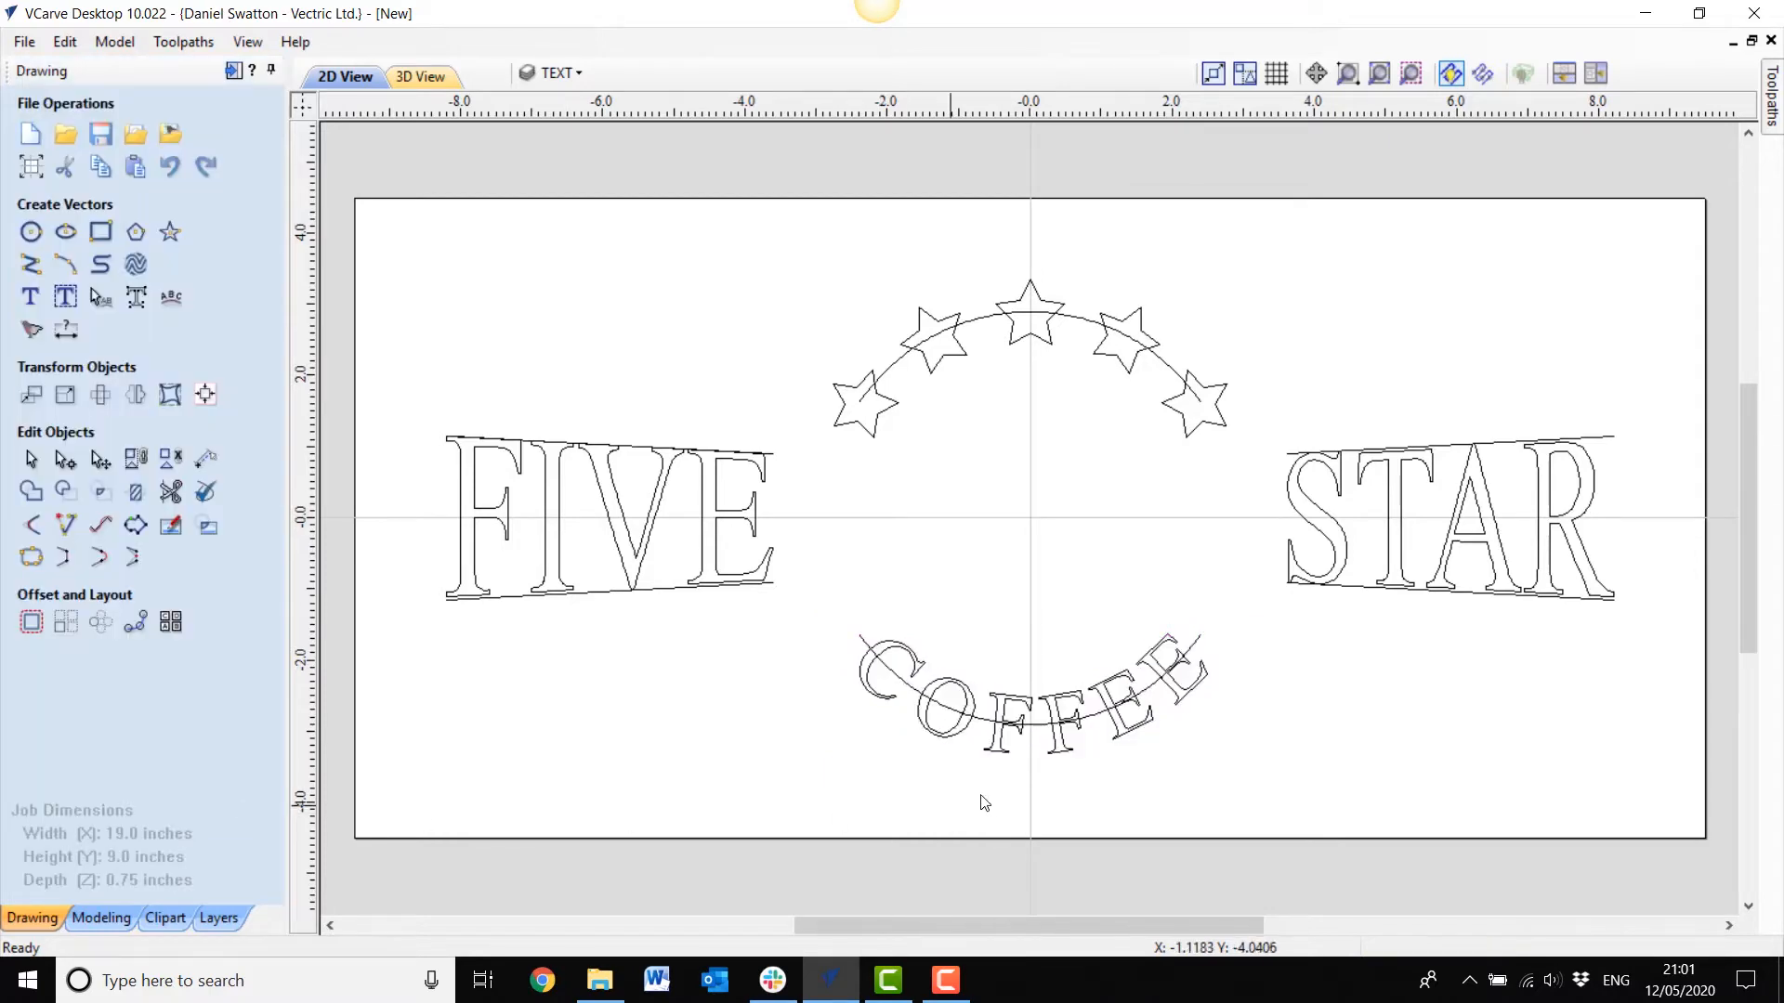
# Step: Kern the COFFEE text on its arc: tighten the C–O and O–F gaps, and widen the F–F and F–E gaps
pyautogui.scroll(5, 1299, 673)
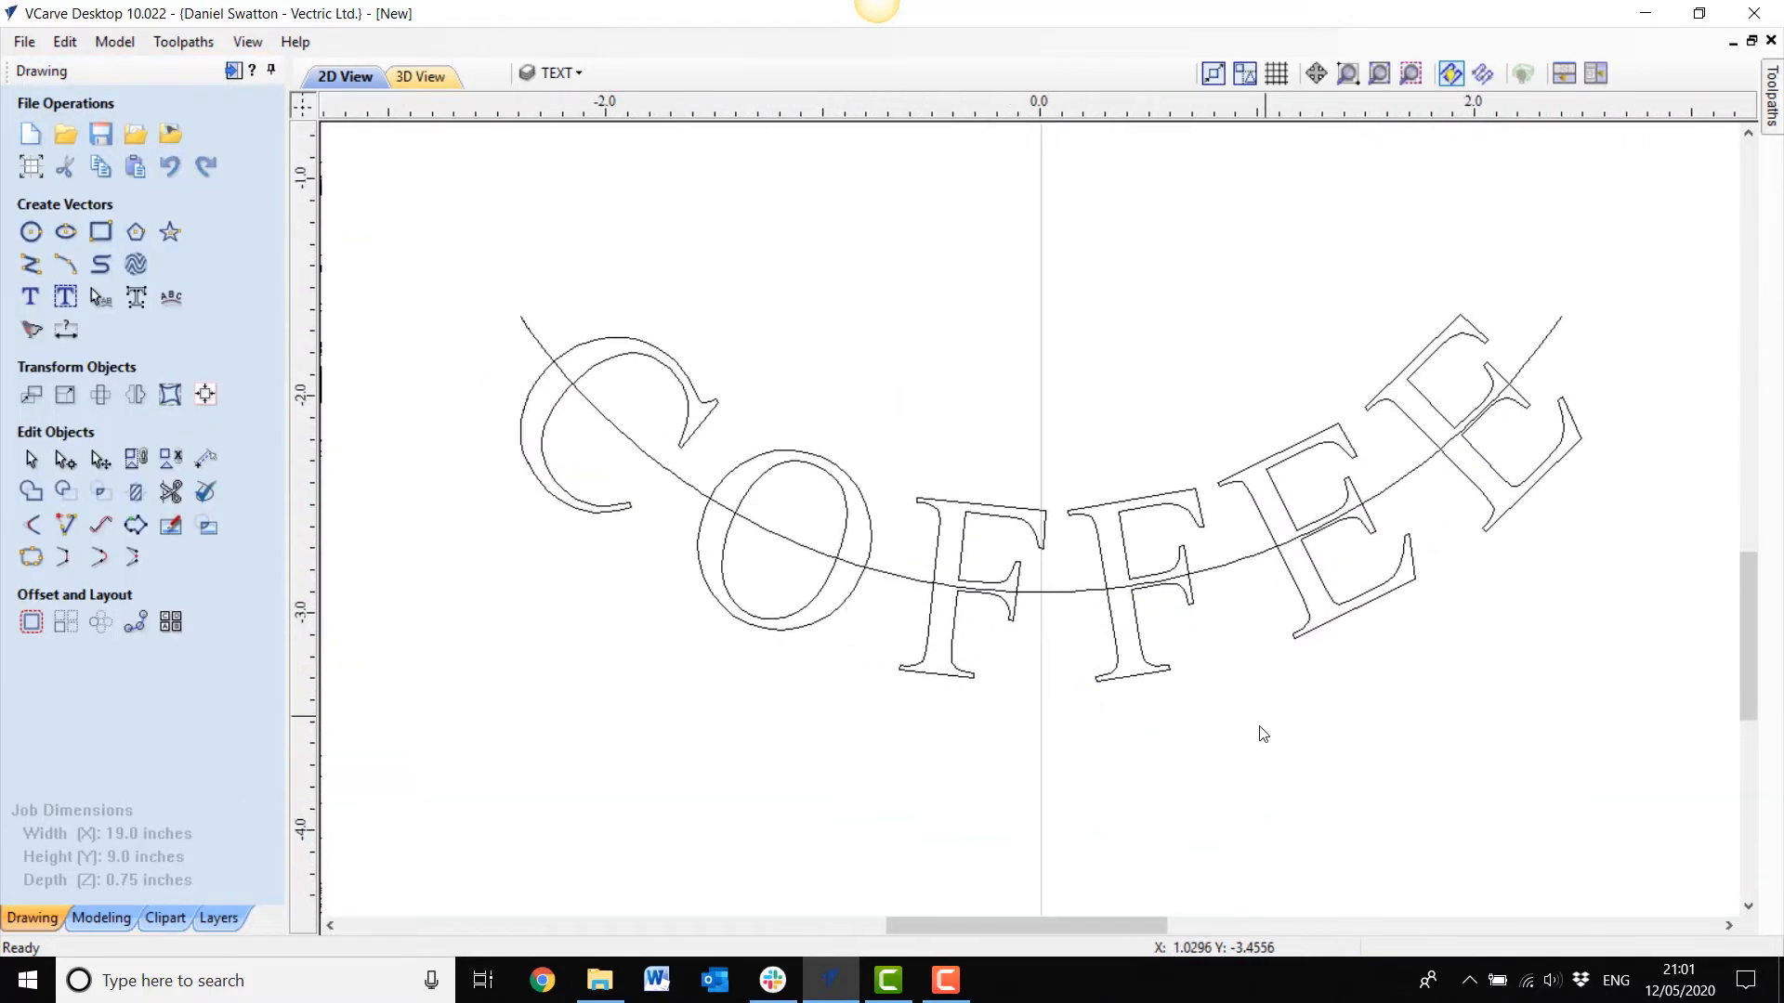
pyautogui.moveTo(1215, 758); pyautogui.dragTo(1207, 764, button='middle')
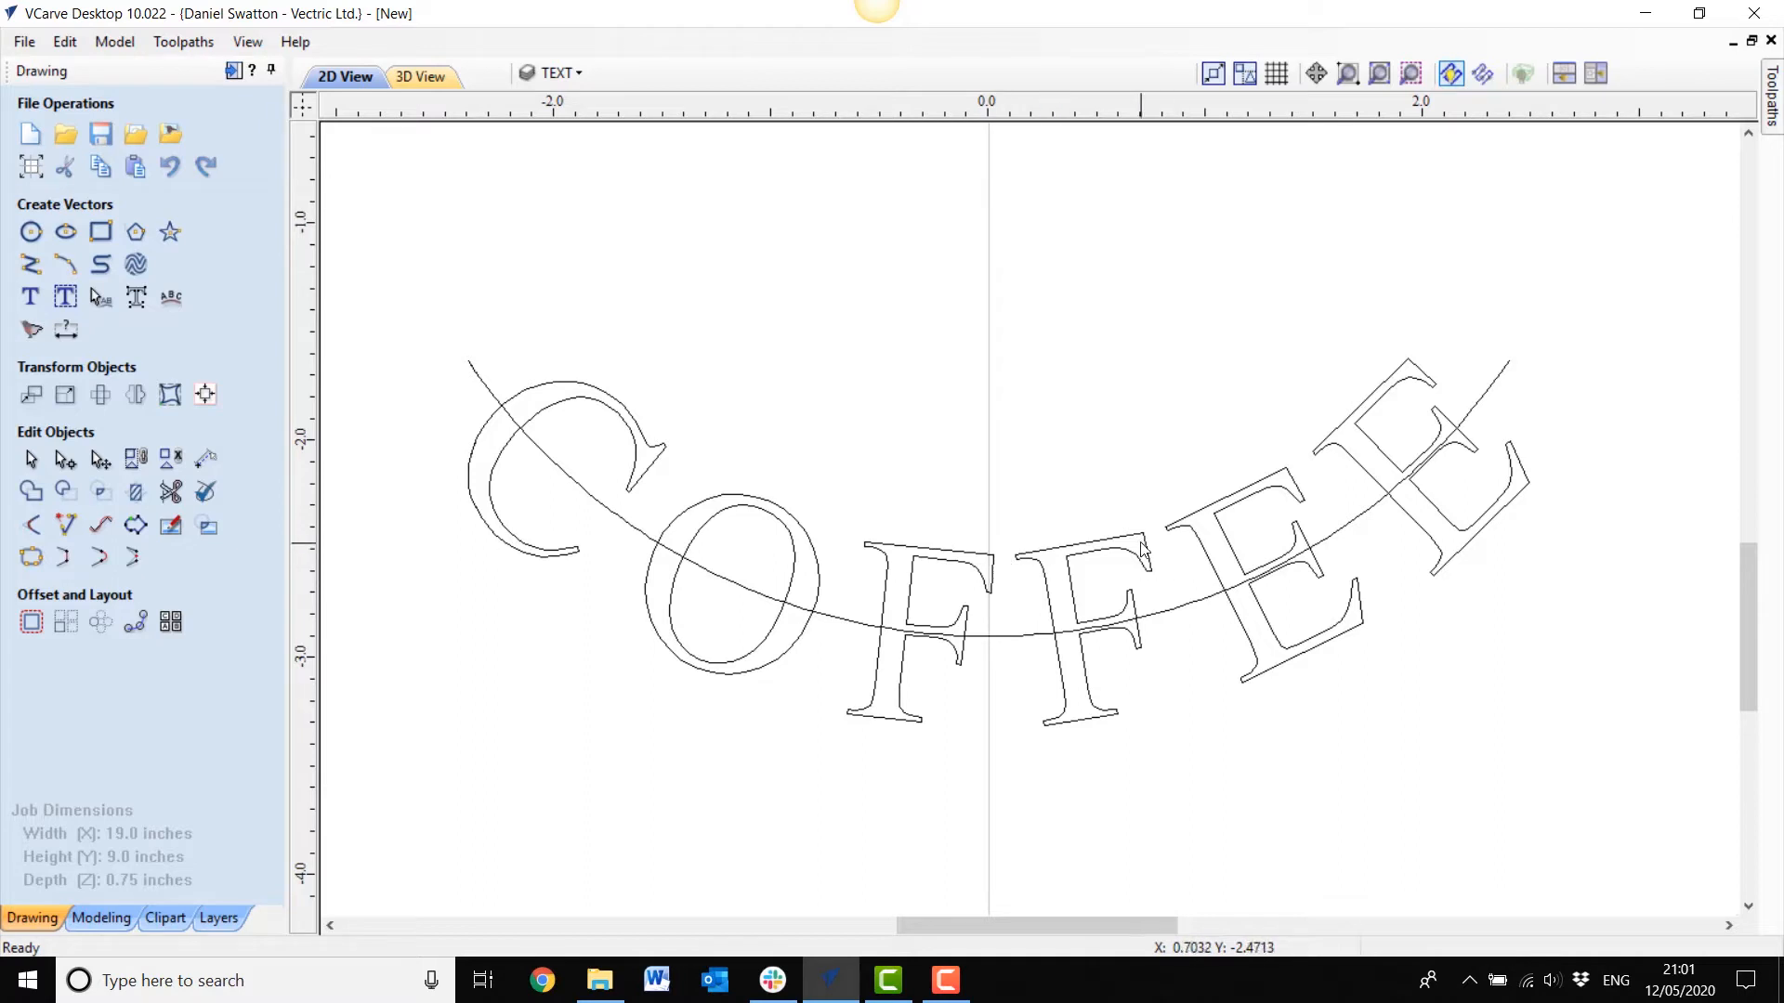
pyautogui.click(1087, 547)
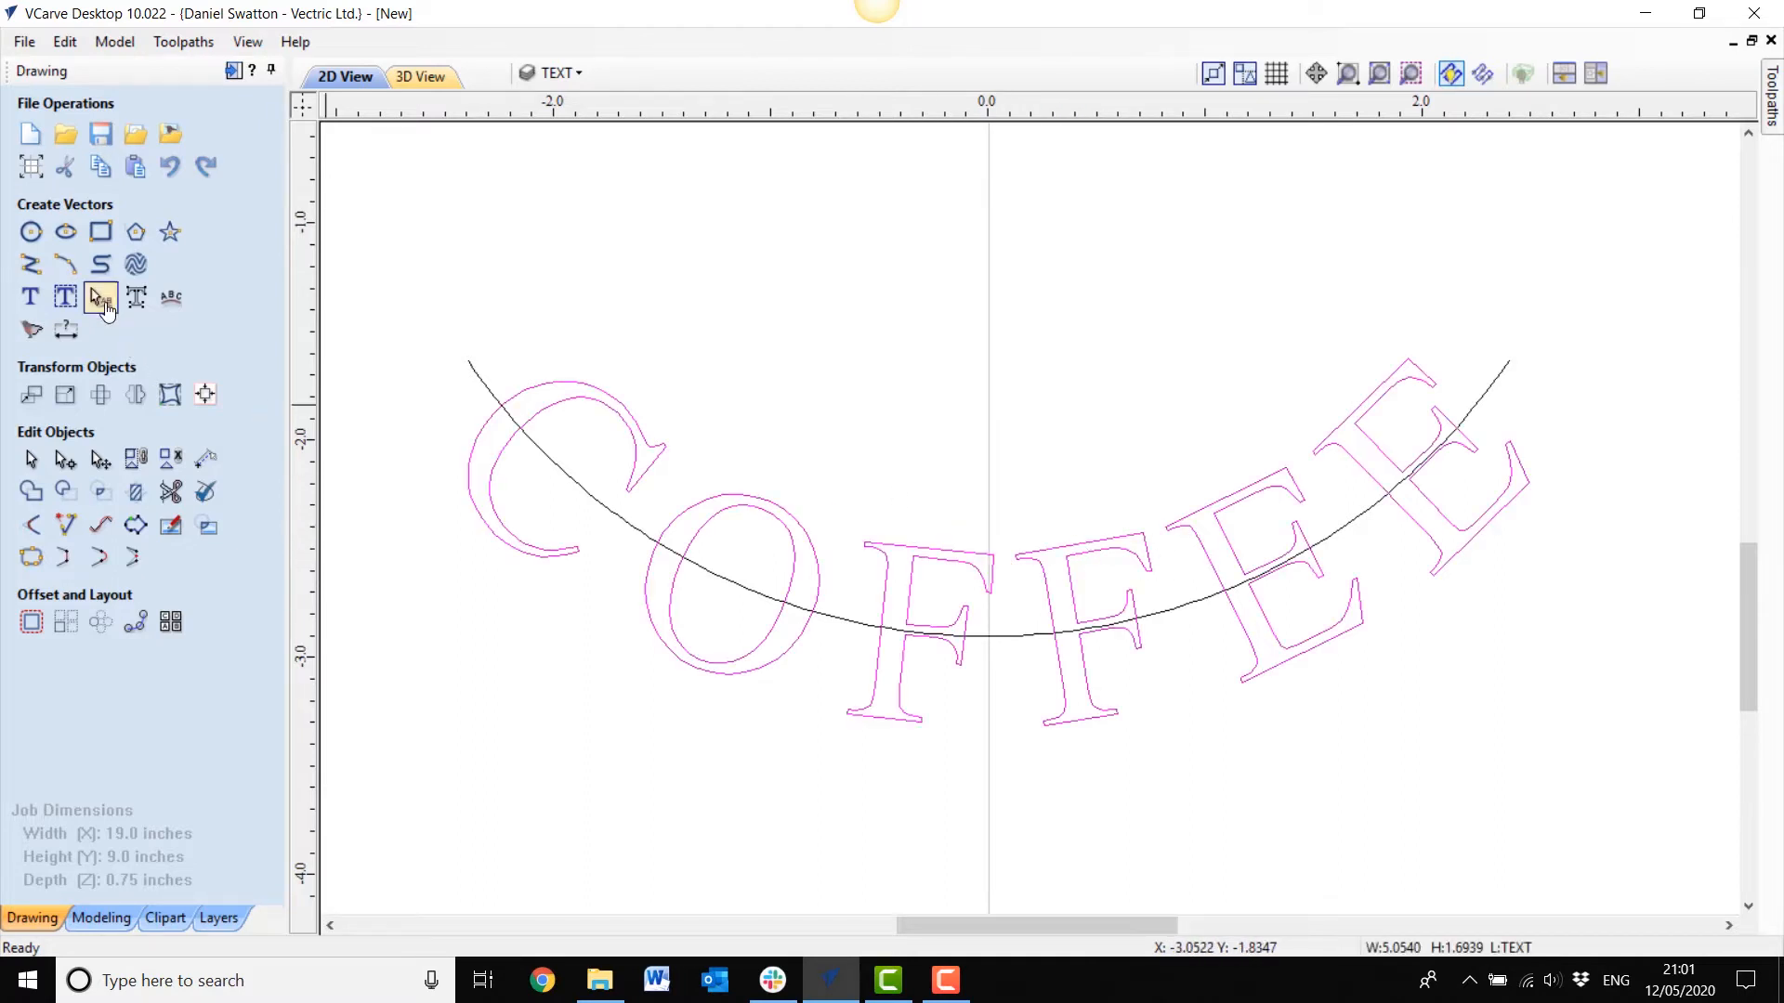
pyautogui.click(102, 299)
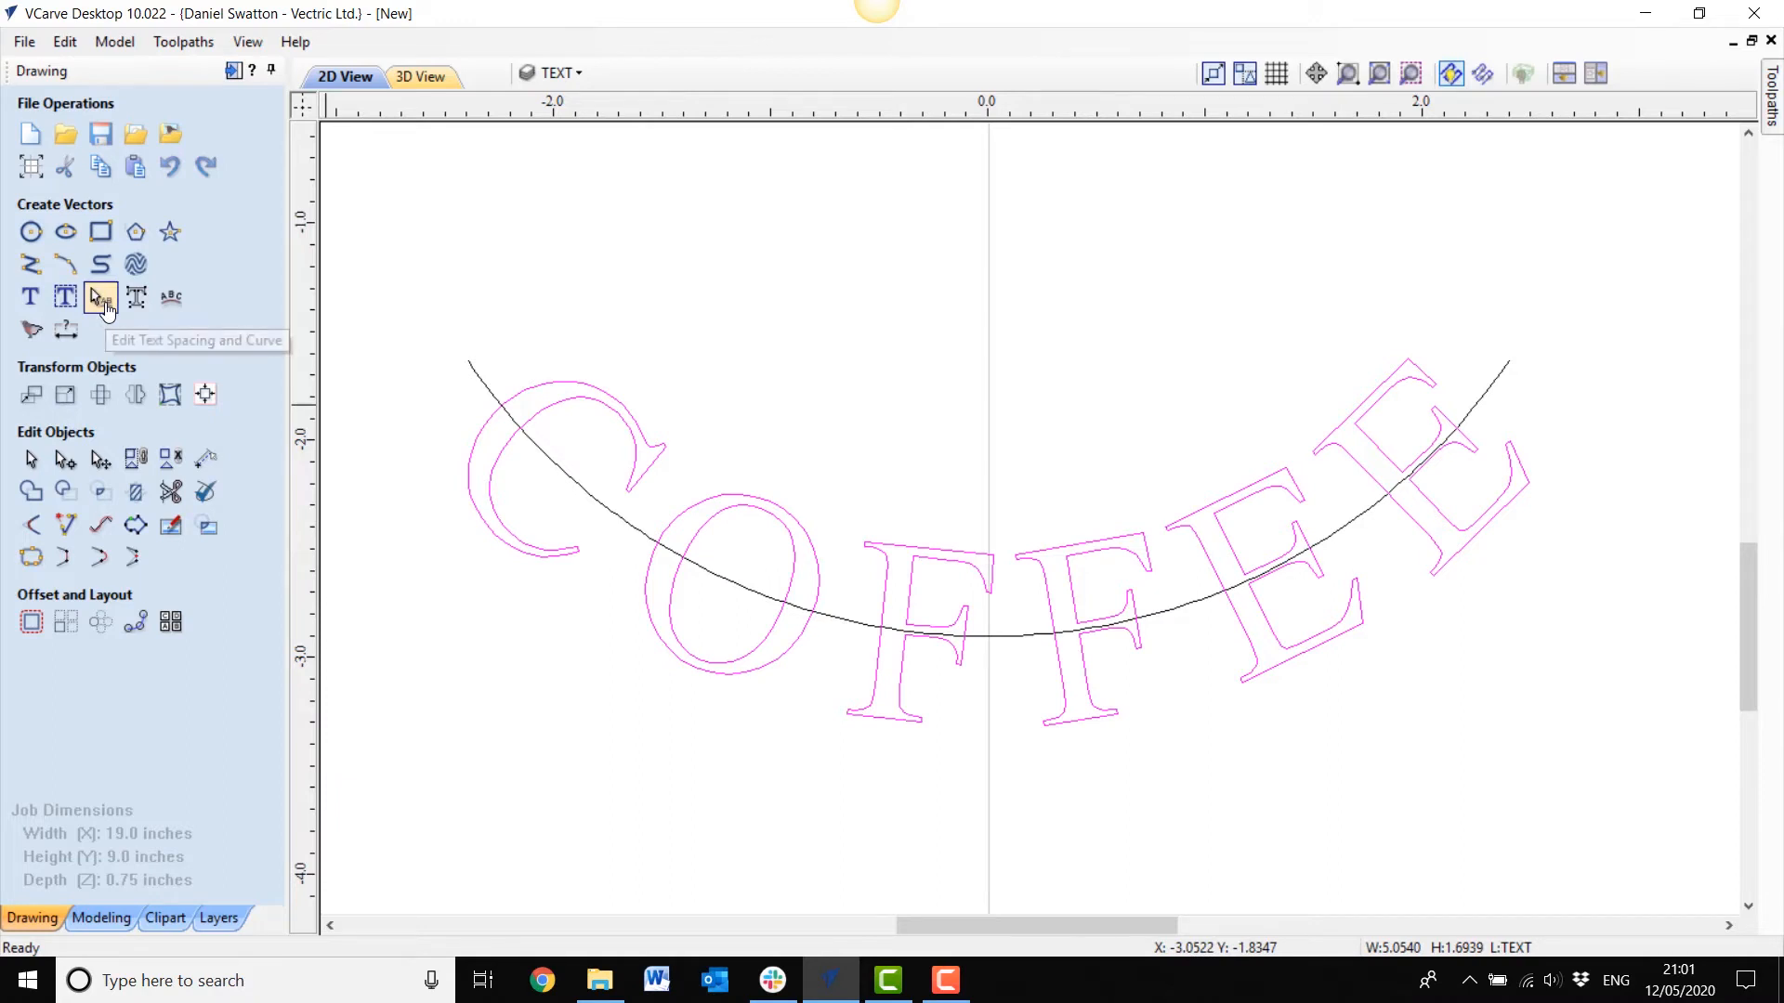
pyautogui.click(657, 494)
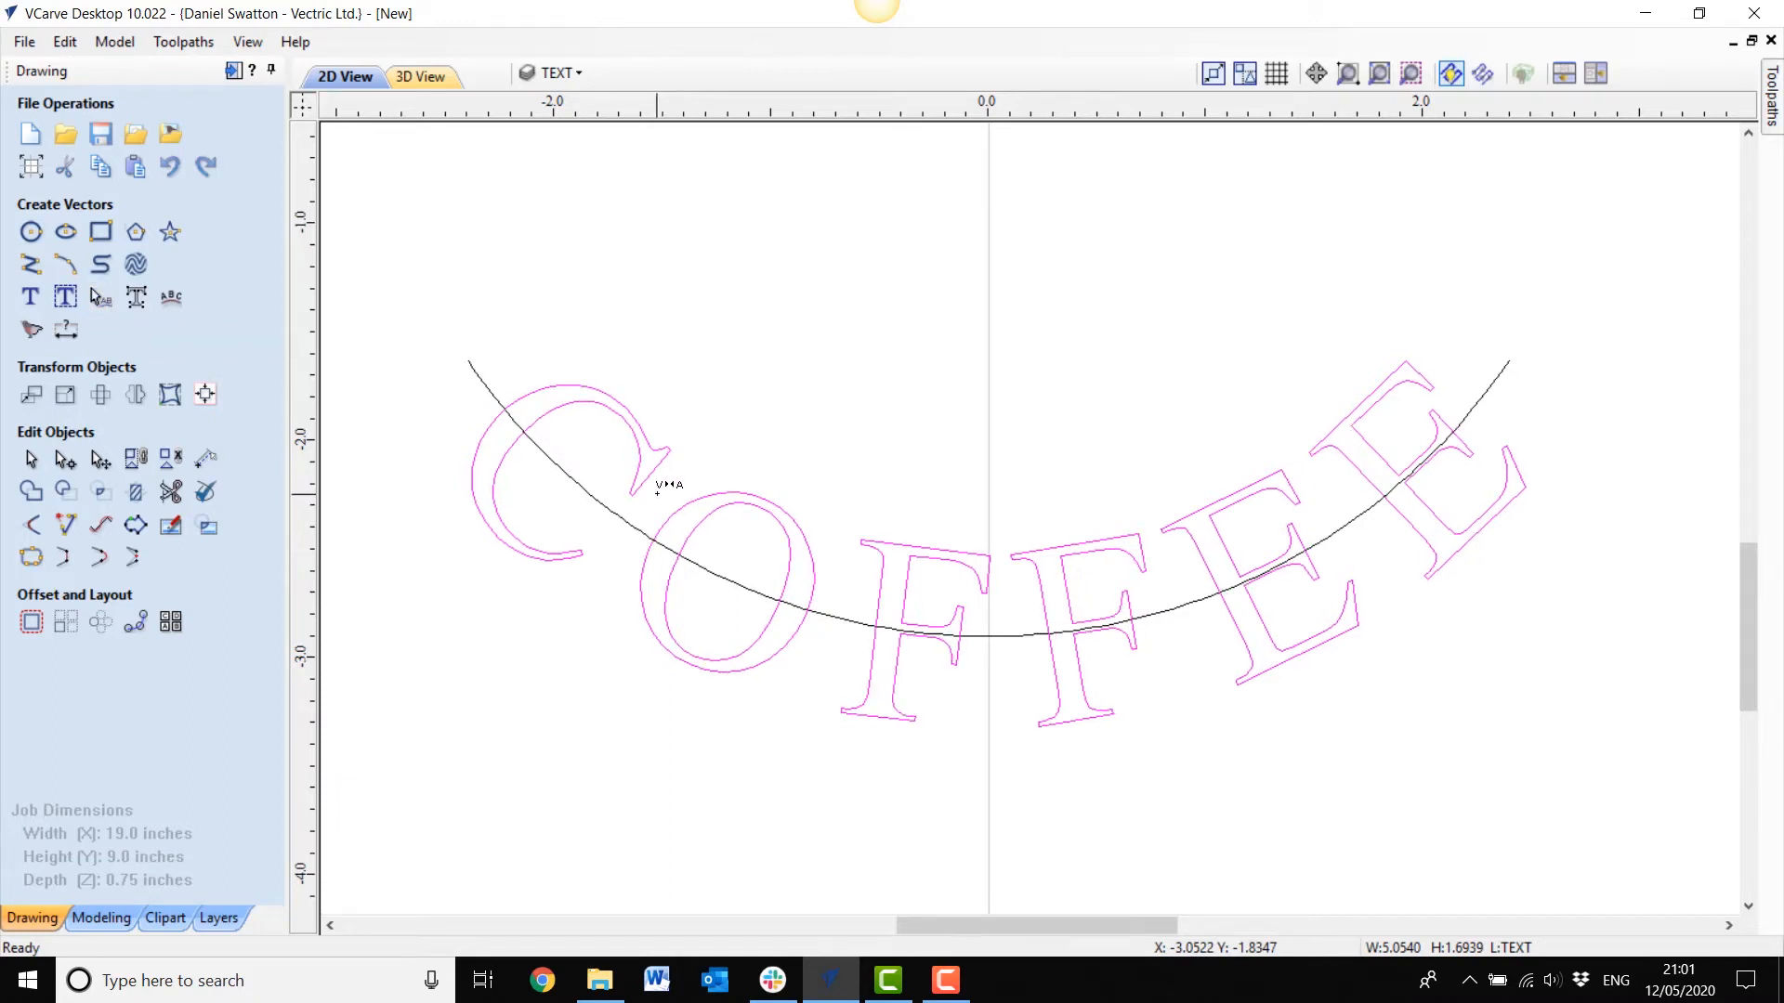
pyautogui.click(834, 553)
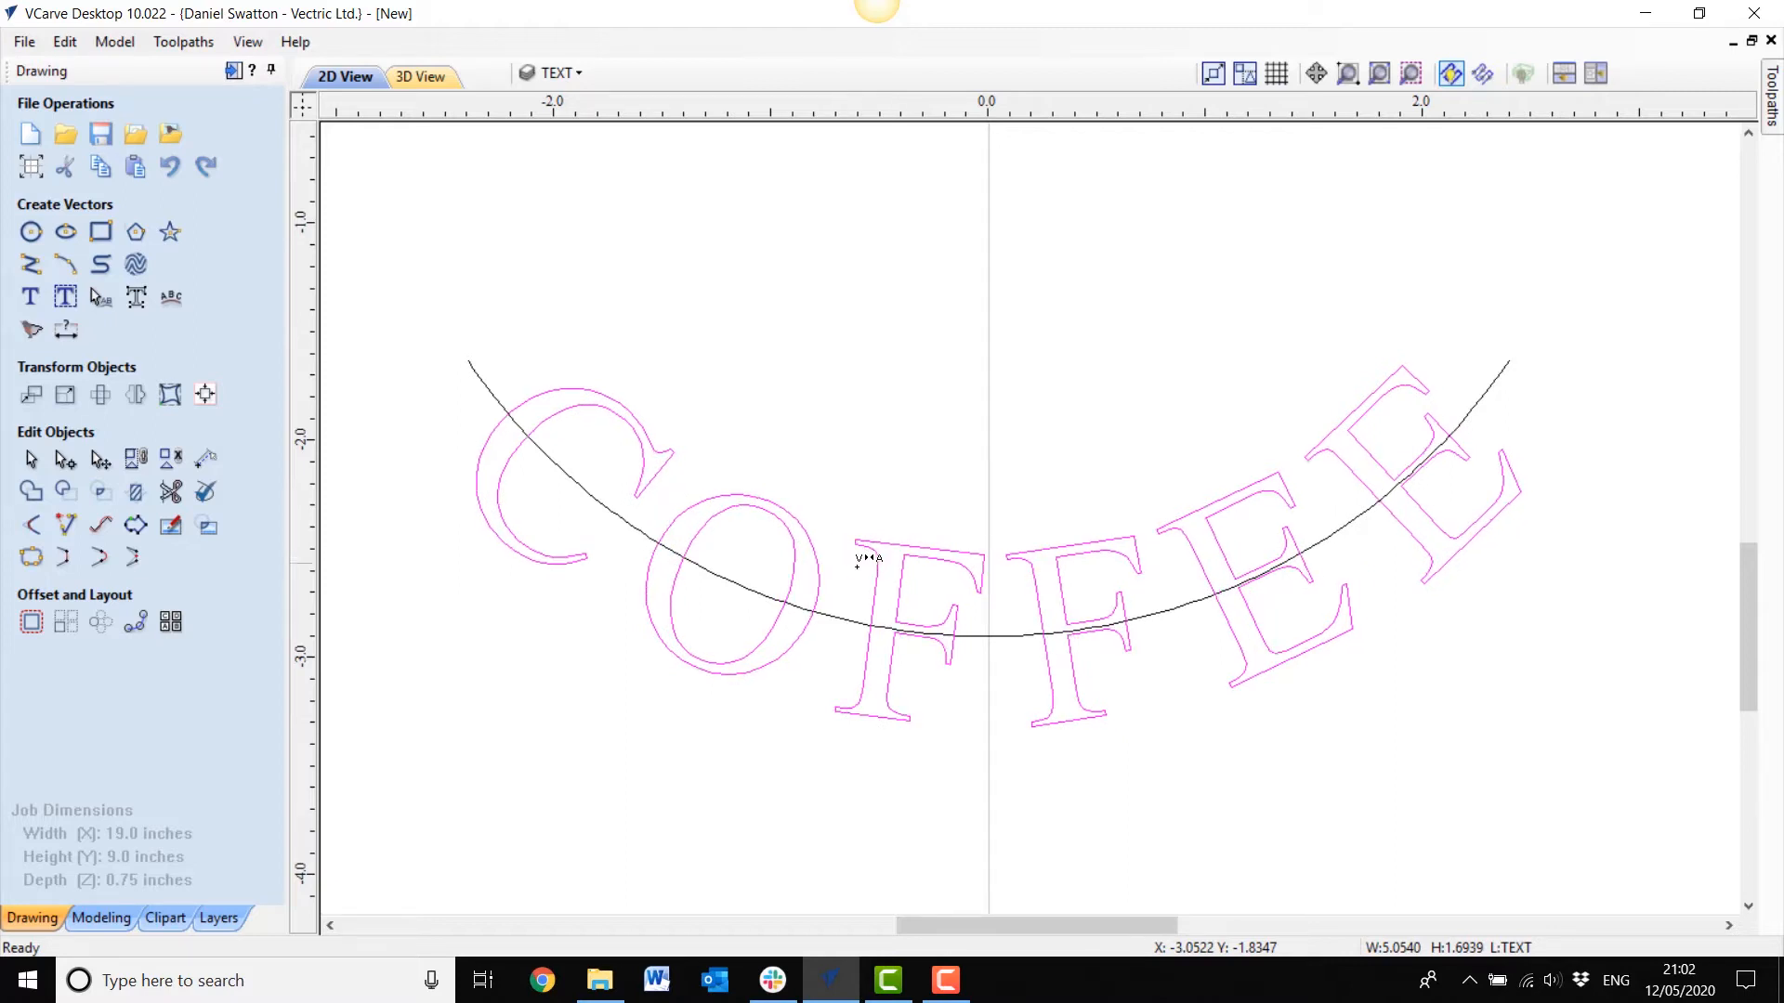
pyautogui.click(1005, 587)
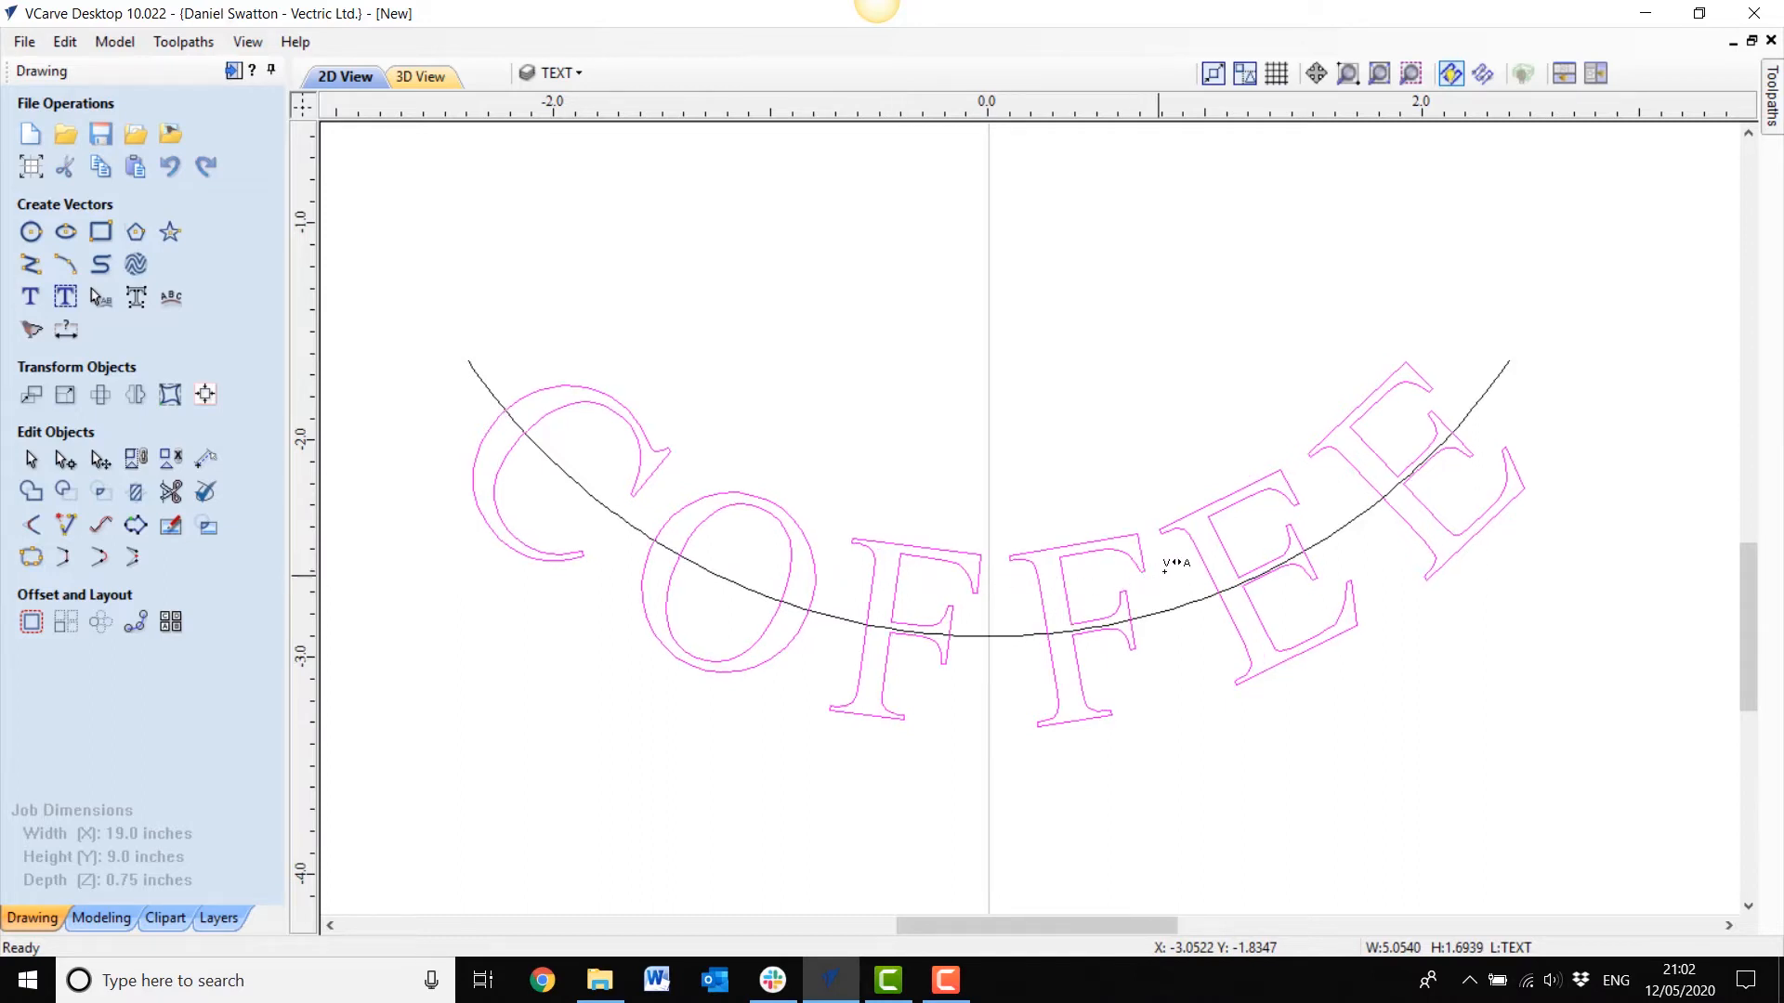
pyautogui.click(1164, 563)
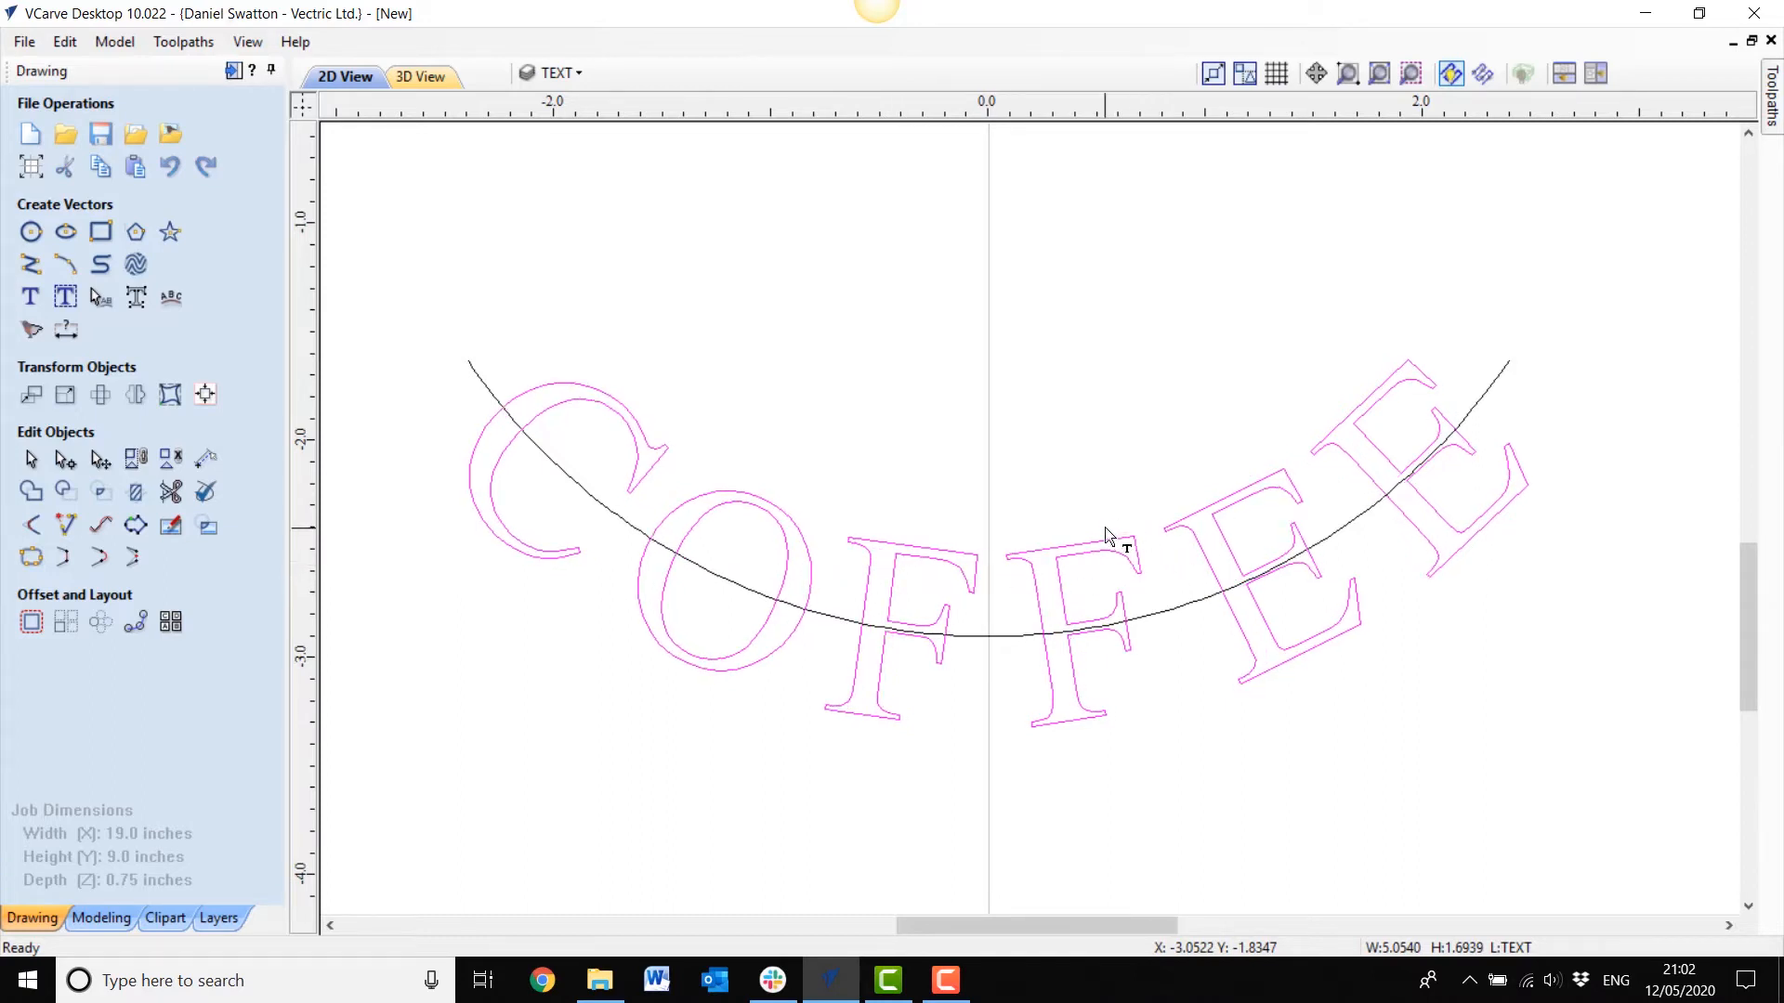
pyautogui.press('Escape')
# Step: Hide the CONSTRUCTION layer and show the OUTLINE layer for the whole sign
pyautogui.scroll(-2, 983, 496)
pyautogui.scroll(-1, 983, 496)
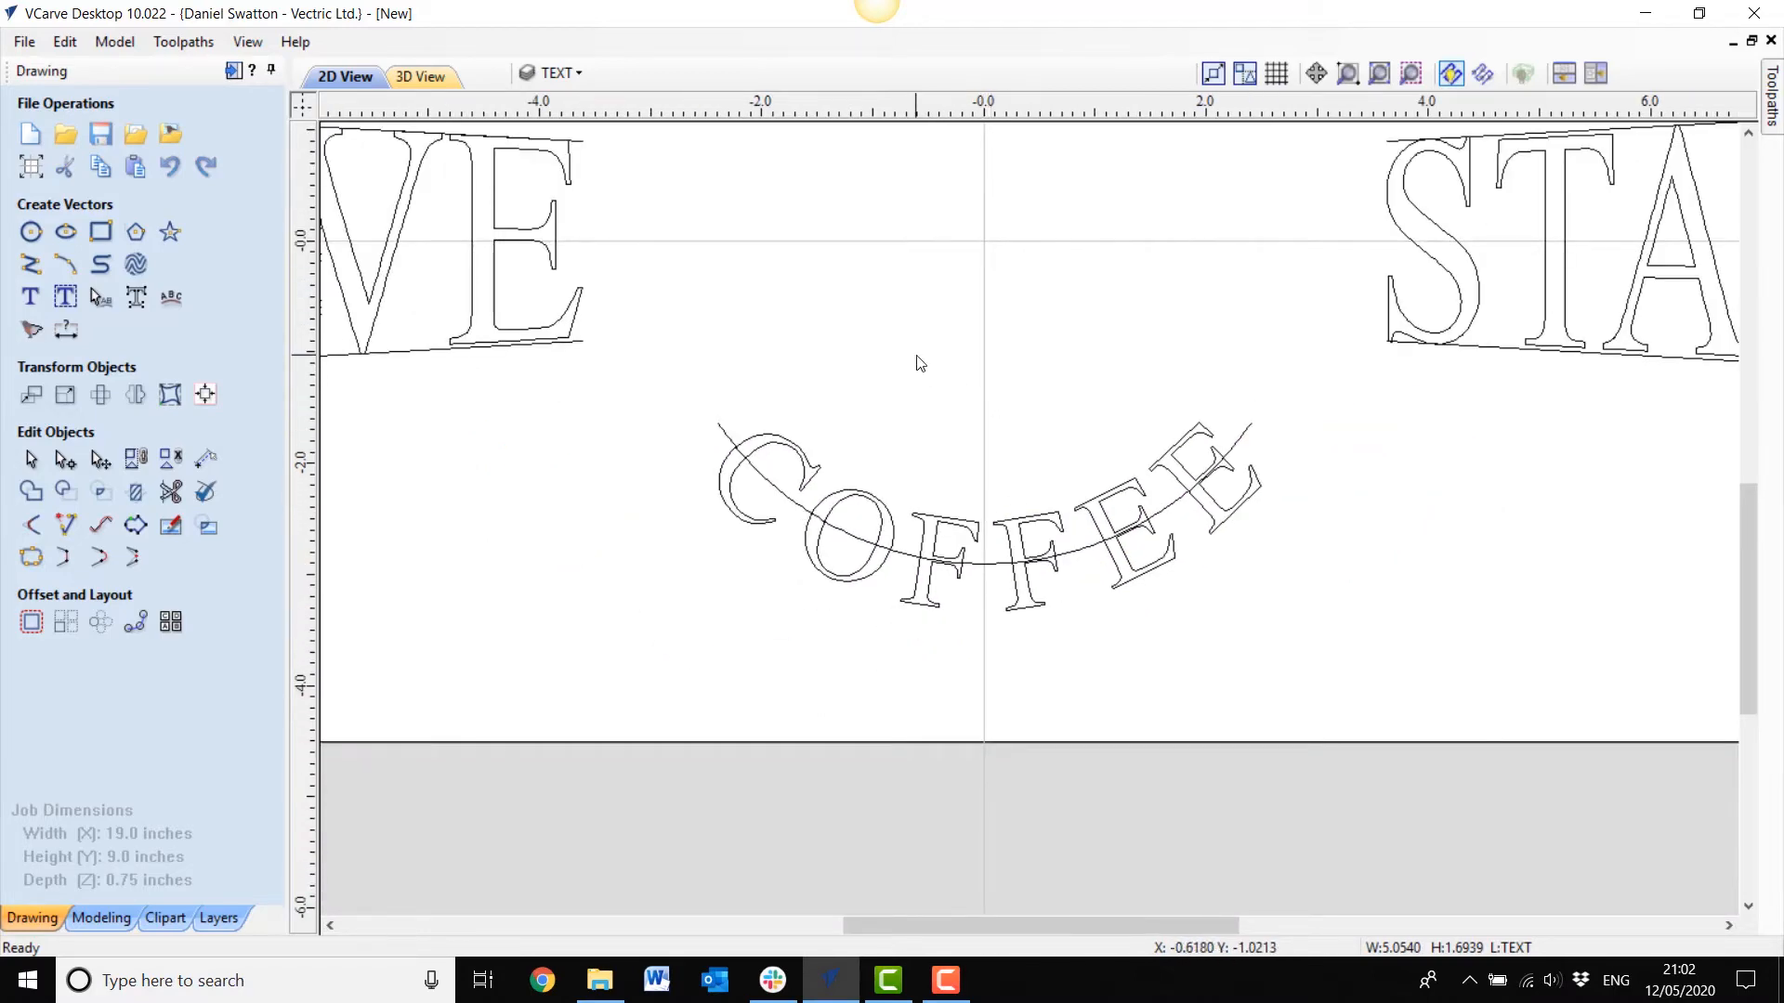
pyautogui.scroll(-2, 918, 364)
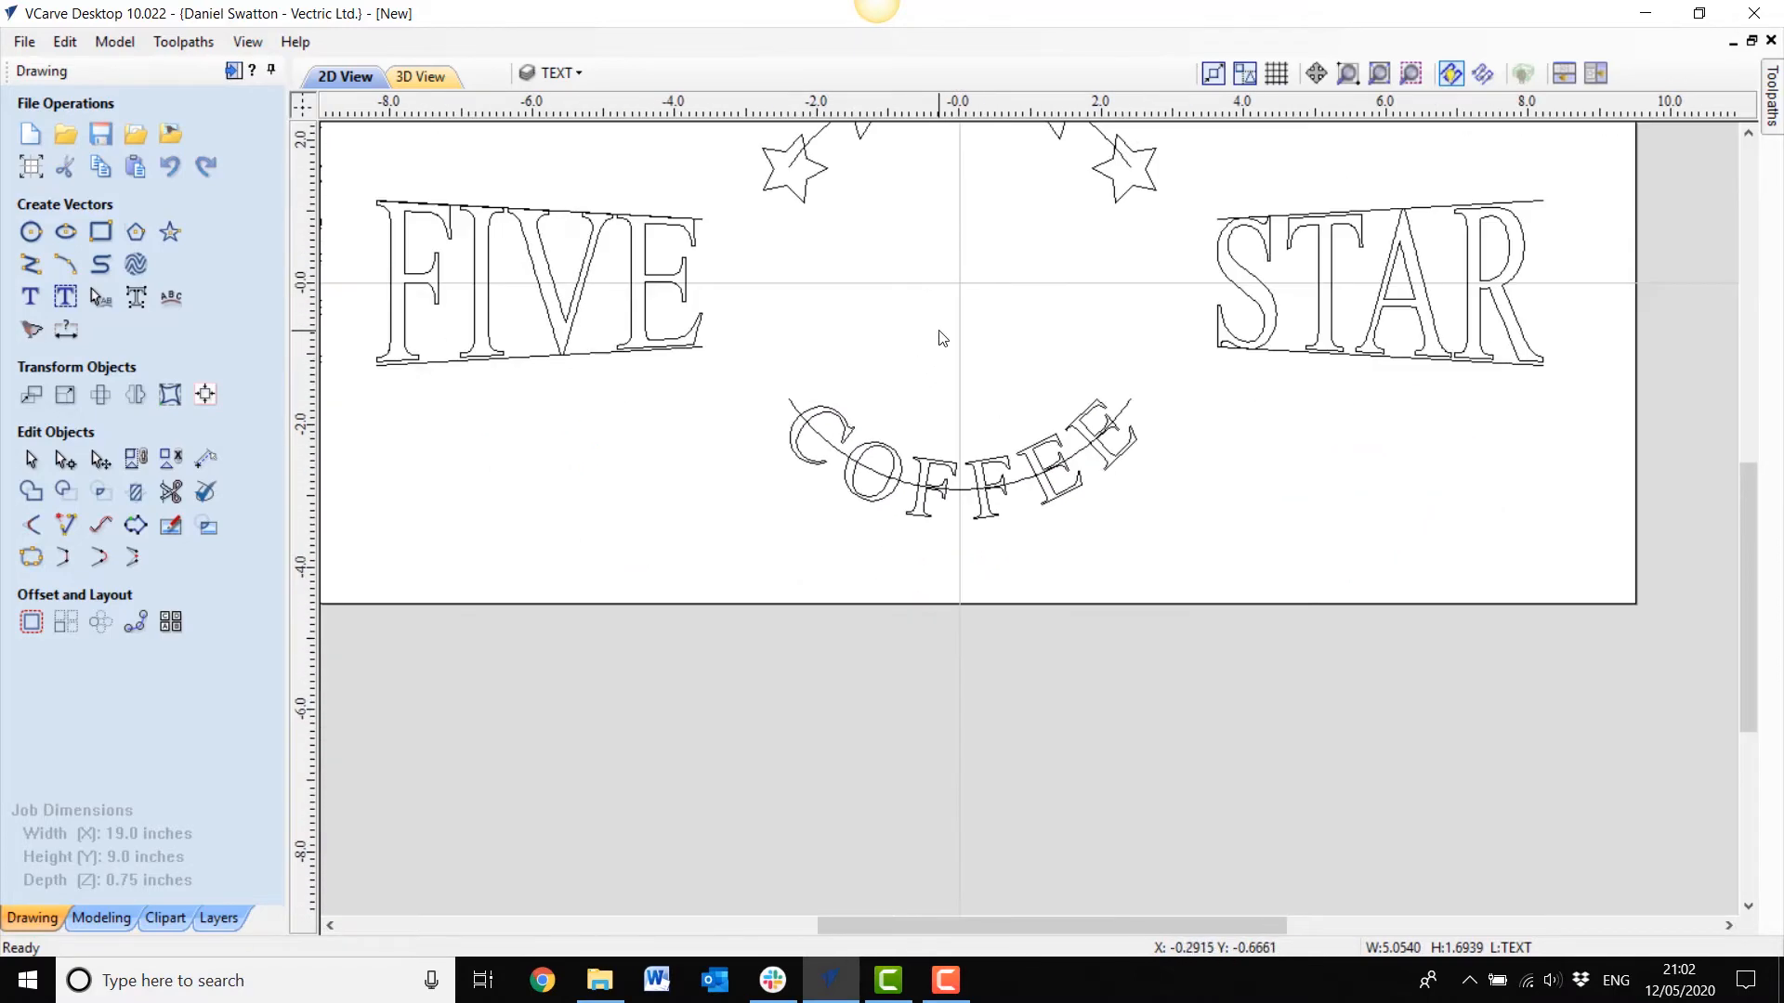
pyautogui.click(1380, 73)
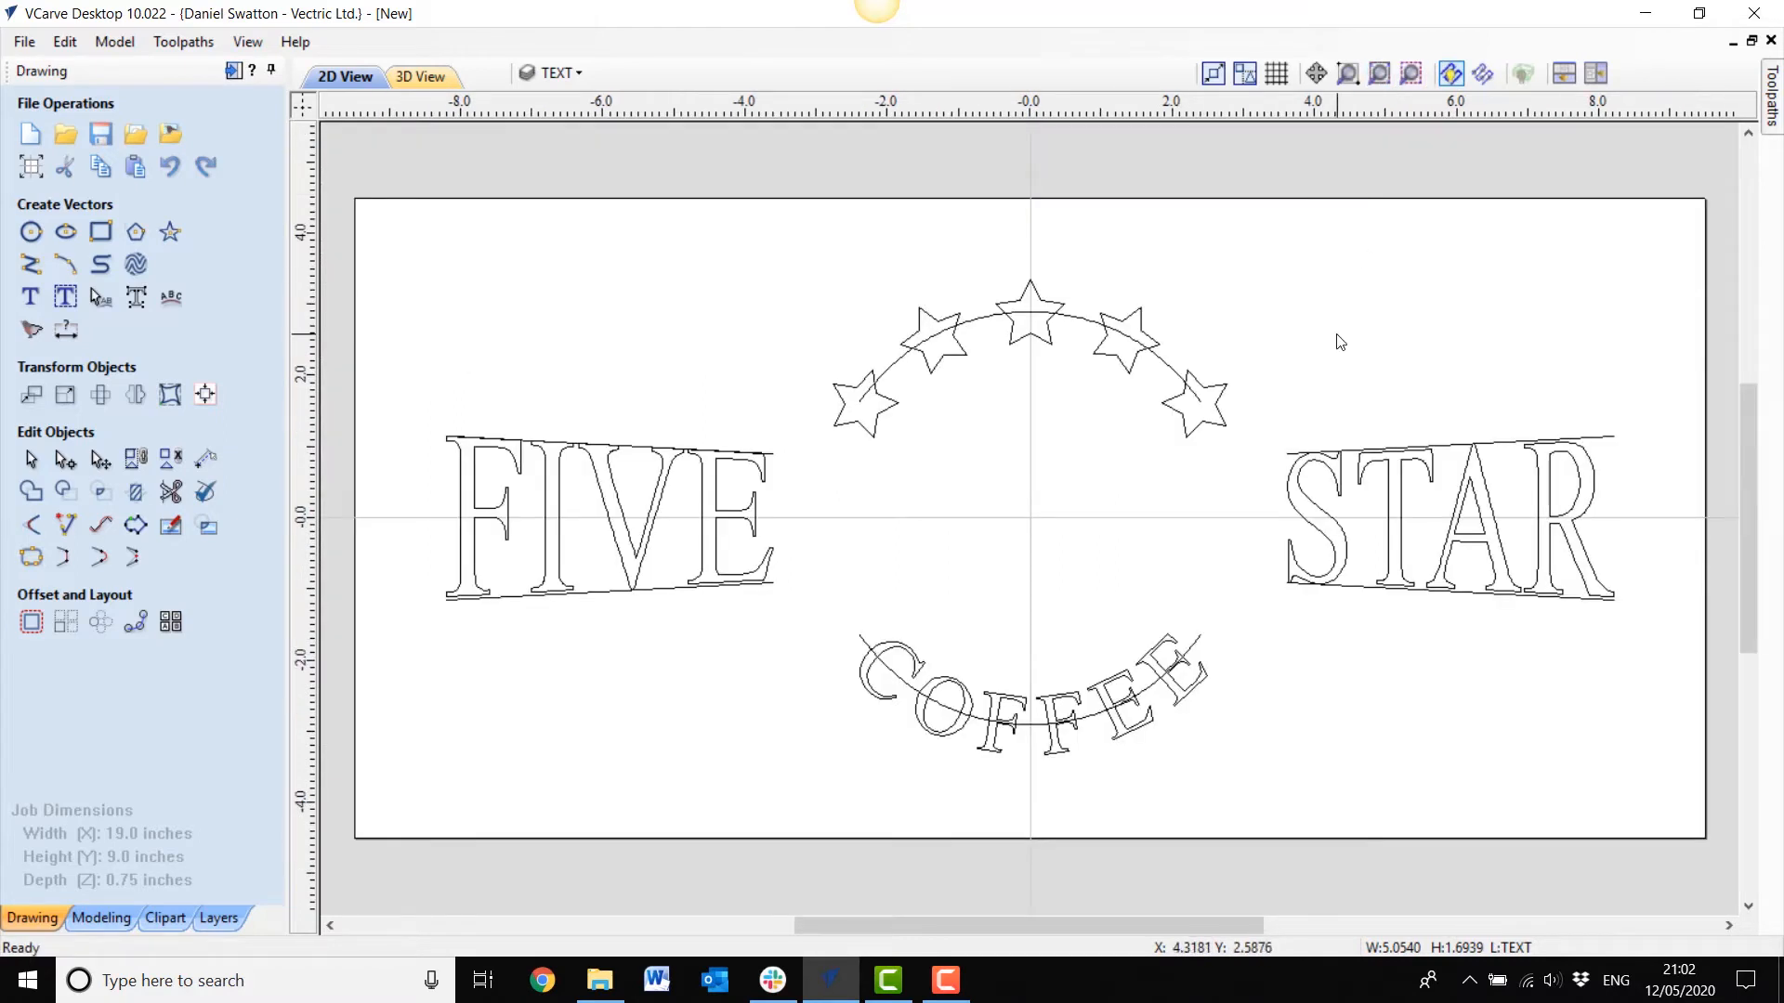
pyautogui.click(562, 73)
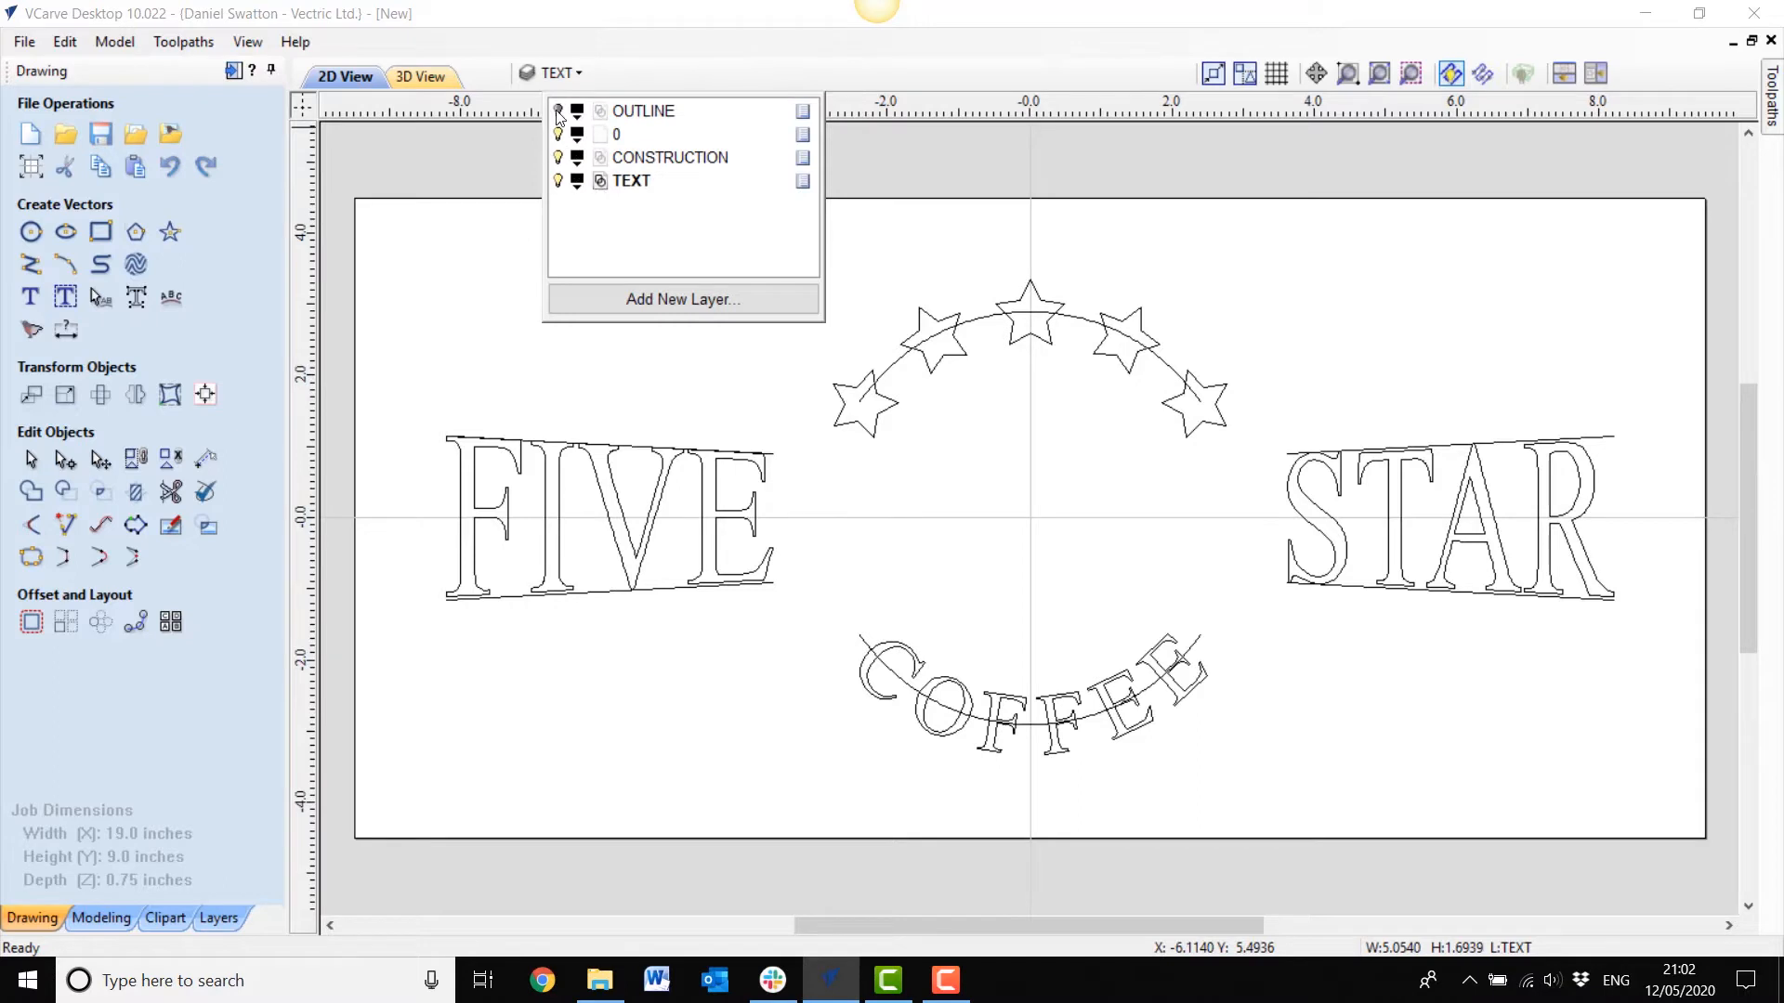
pyautogui.click(558, 158)
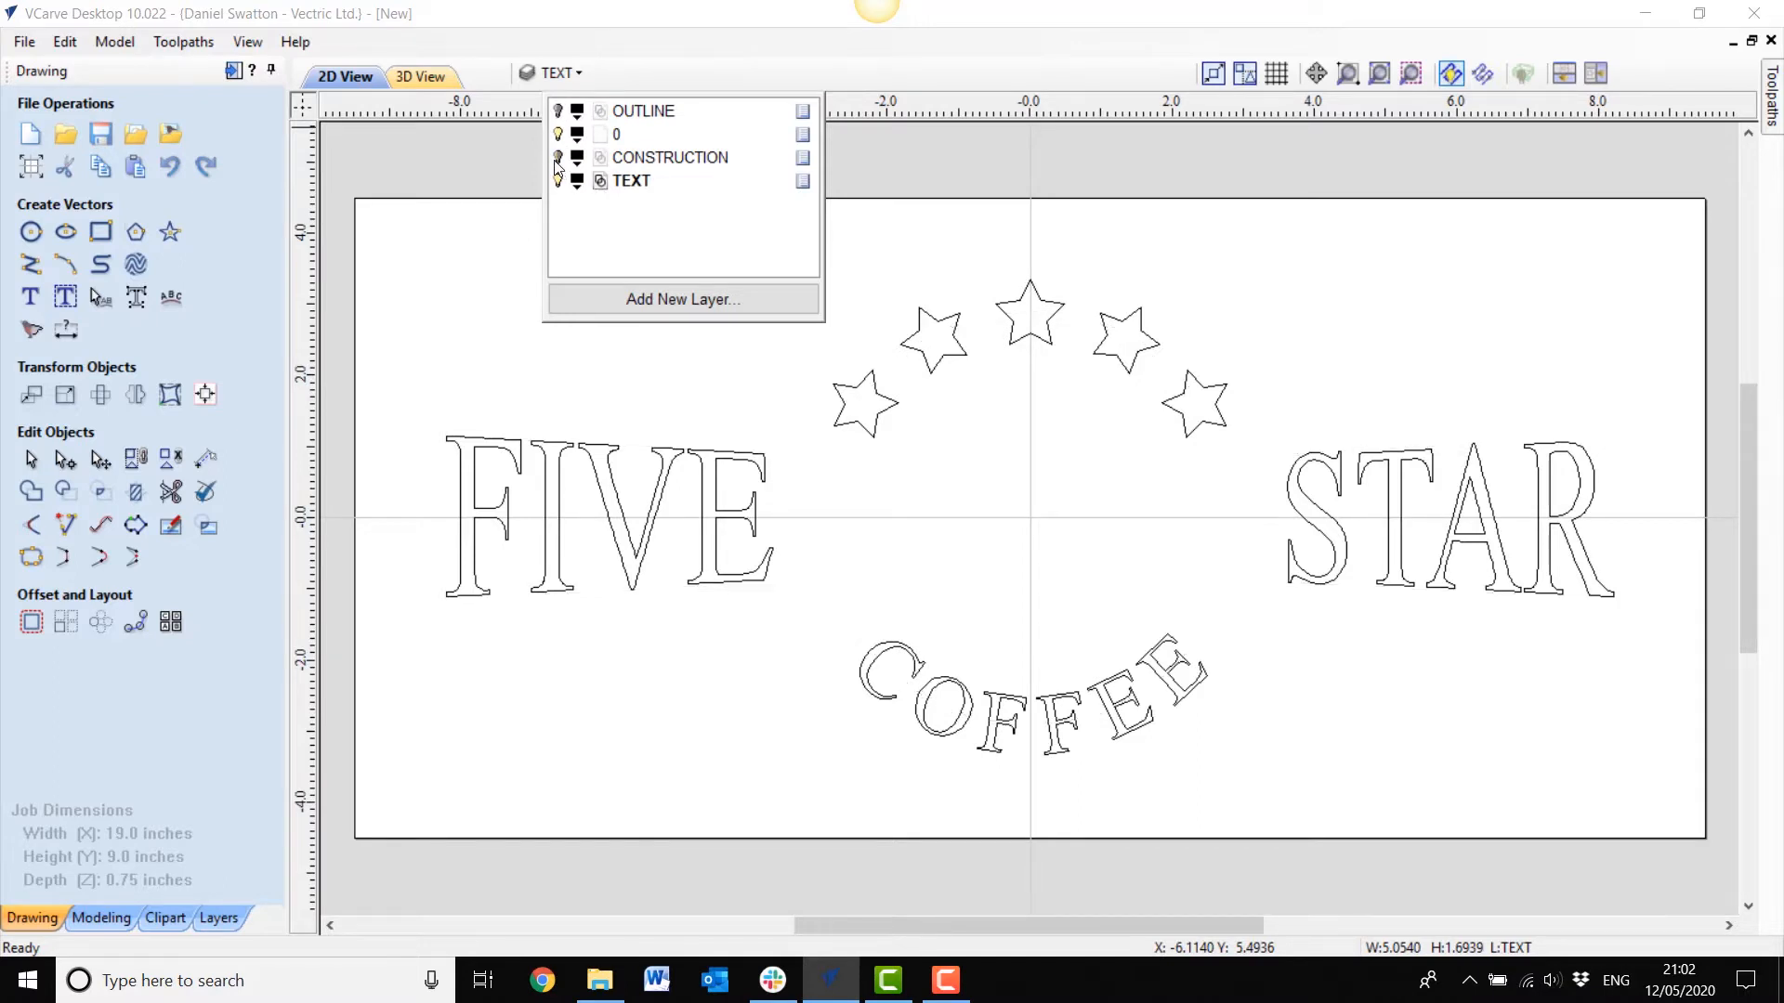
pyautogui.click(558, 111)
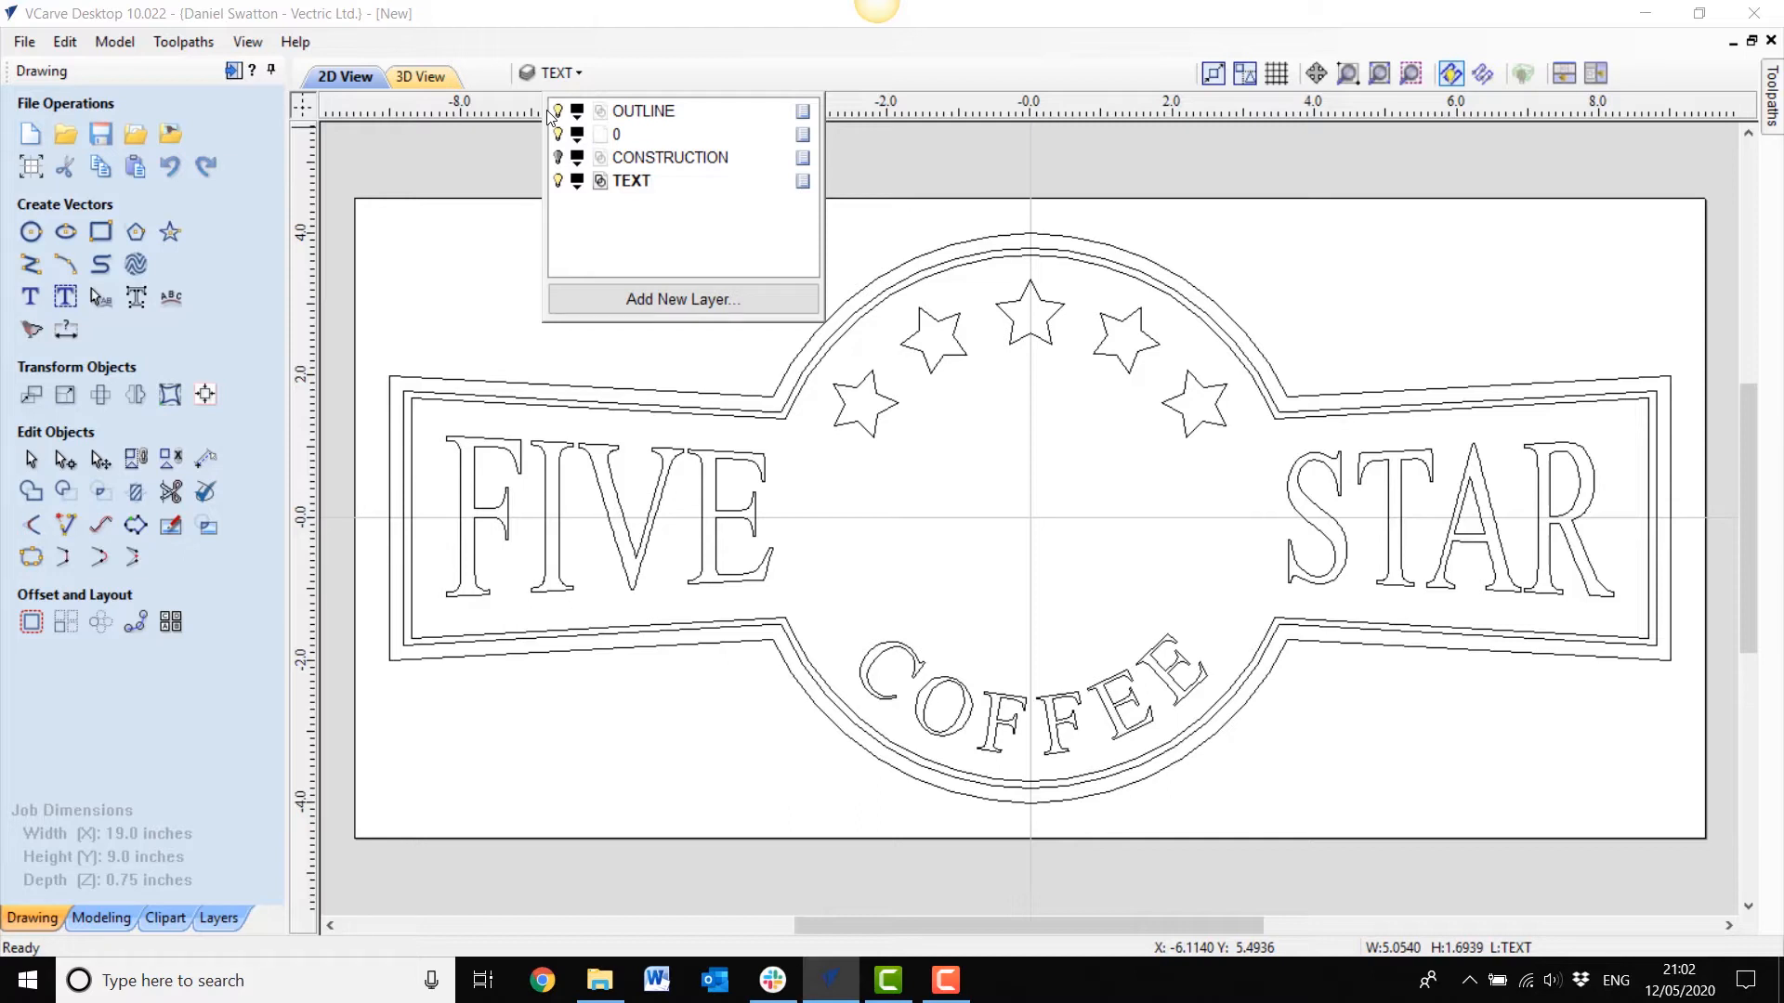
# Step: Add a new layer named MUG as the active layer
pyautogui.click(689, 297)
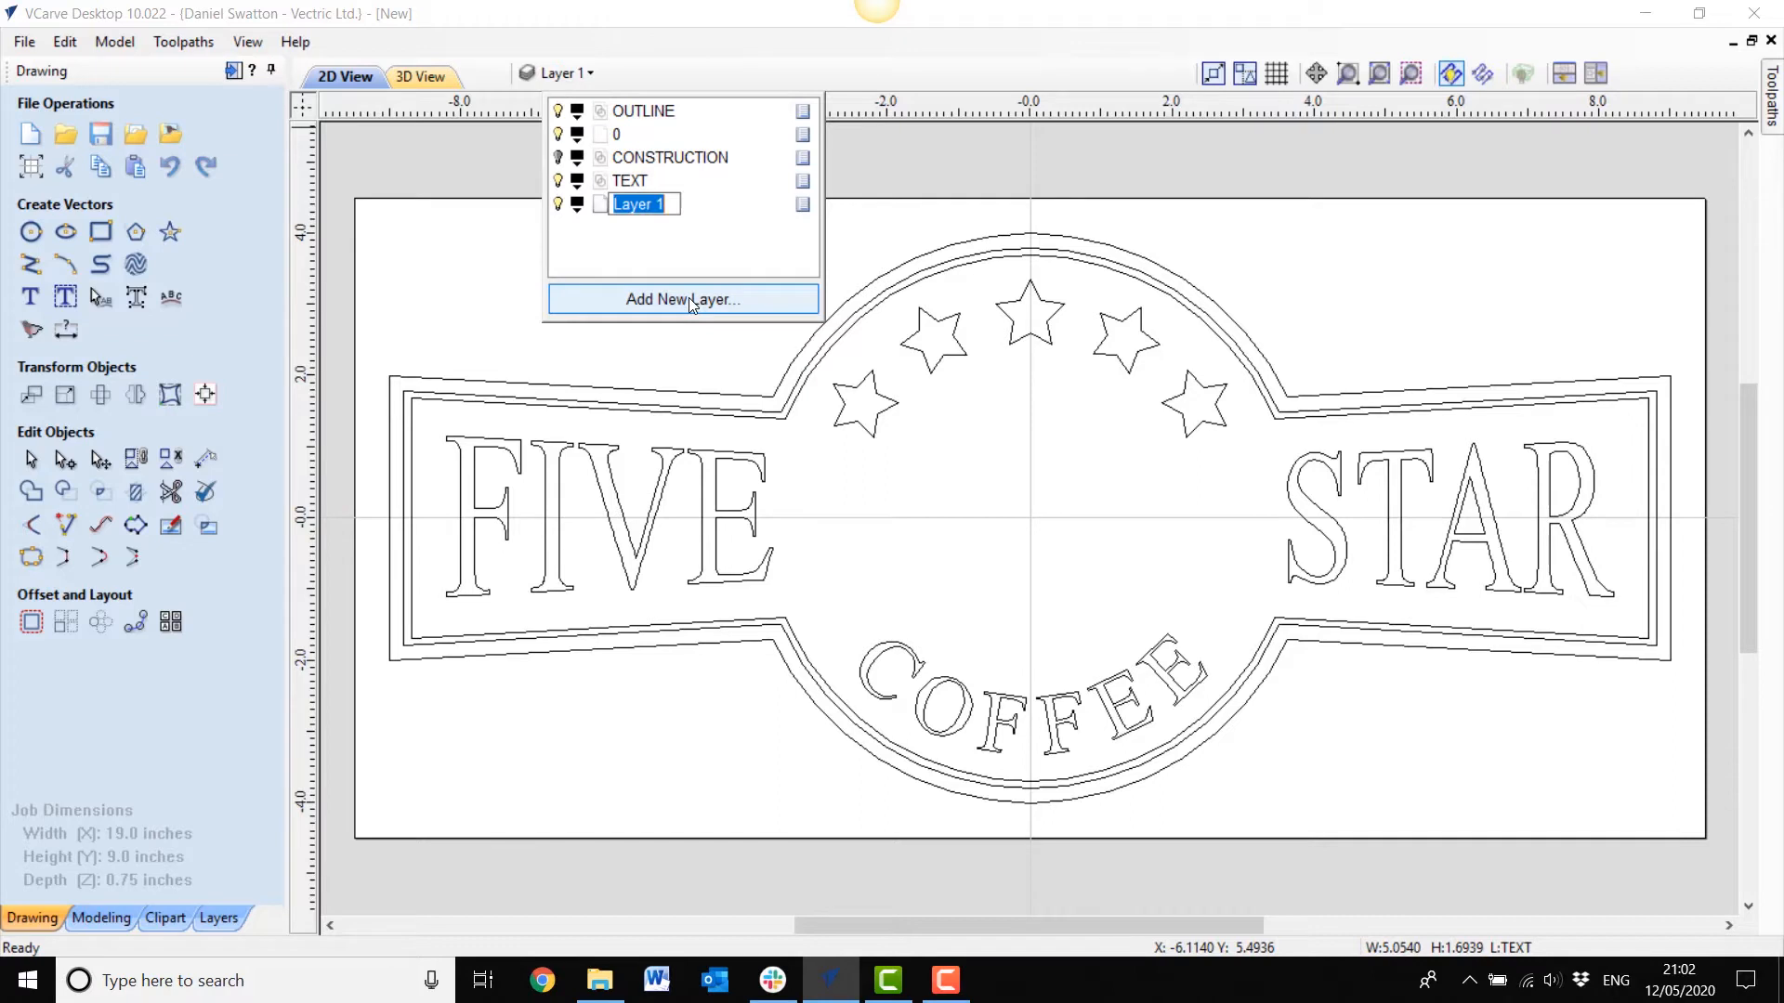
pyautogui.write('MUG')
pyautogui.press('Return')
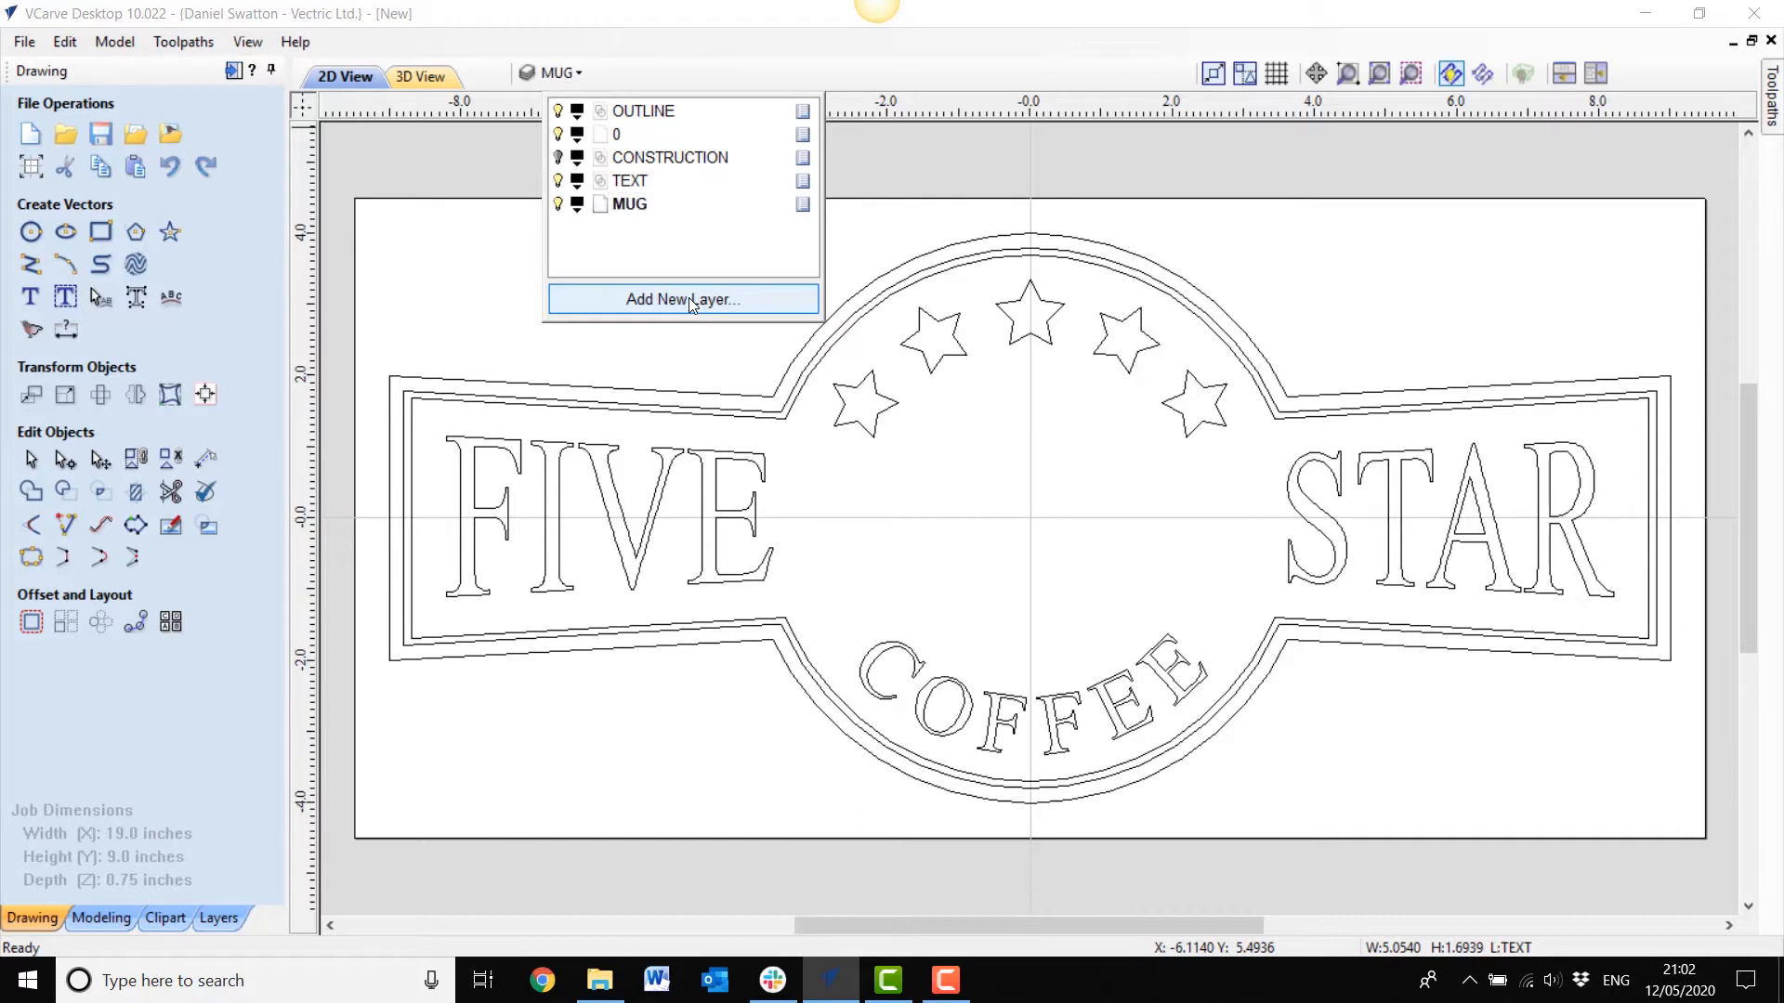
# Step: Import the bitmap Coffee-Mug.JPG from the Five_Star_Coffee_Sign_FILES folder
pyautogui.click(170, 135)
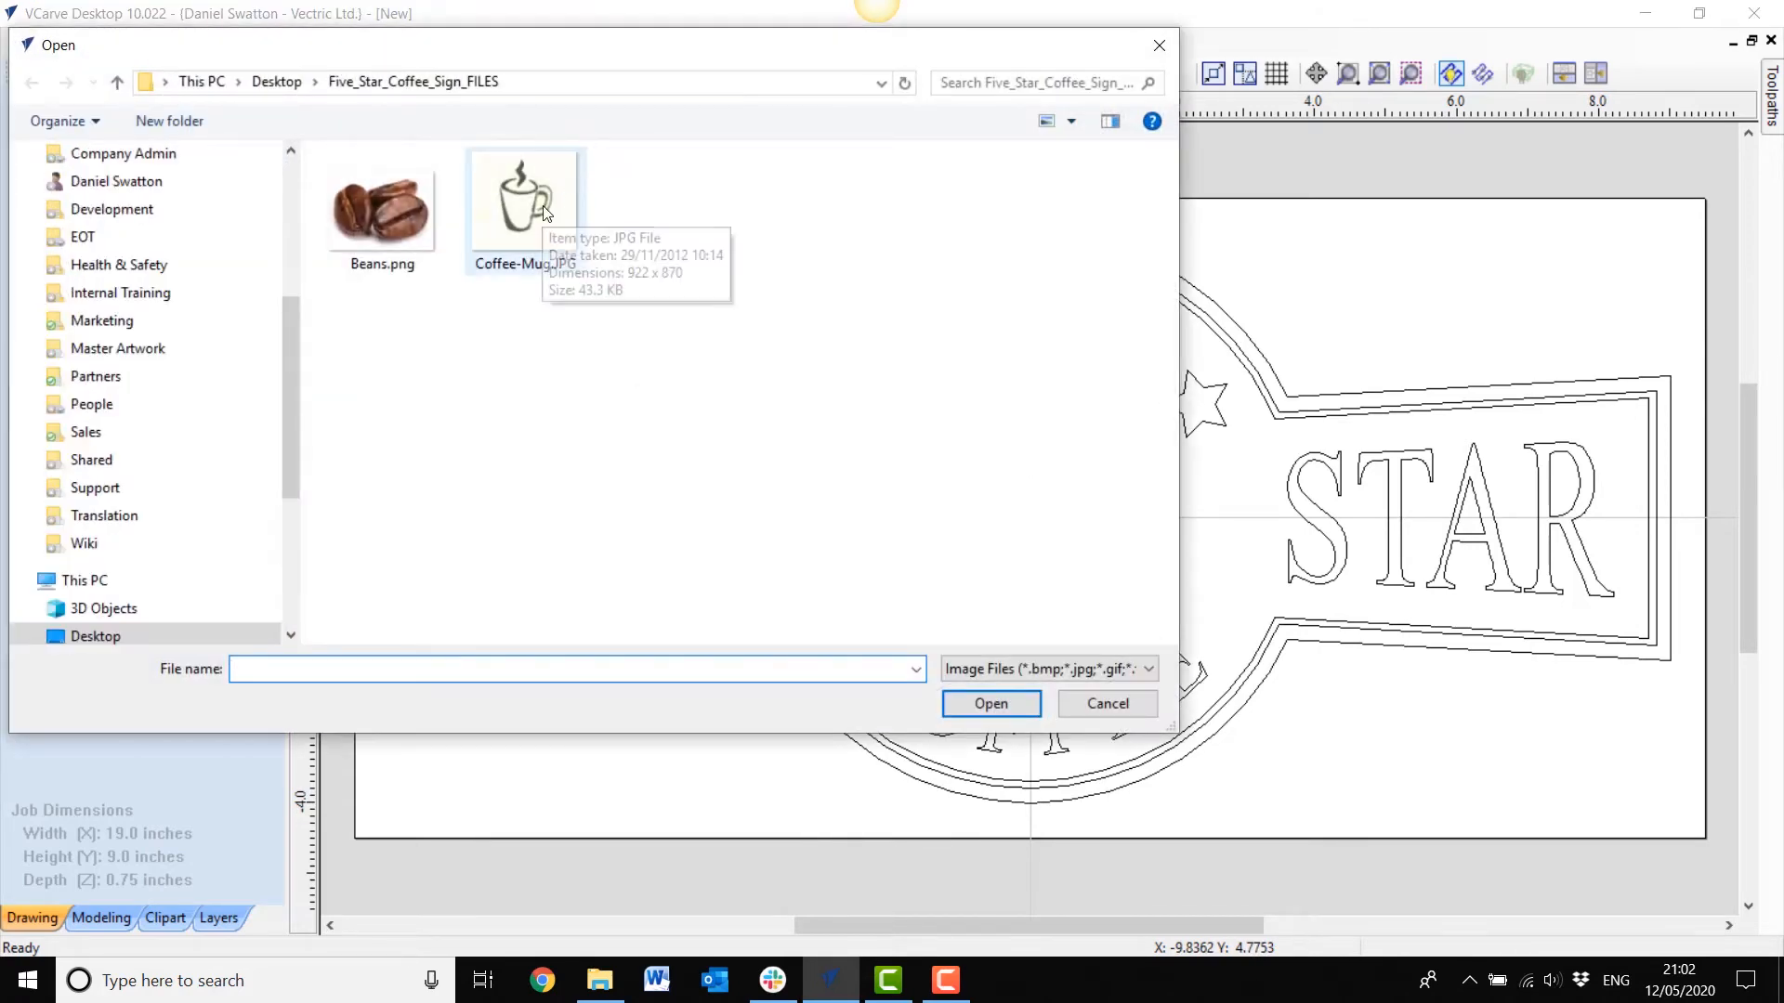
pyautogui.click(545, 214)
pyautogui.click(990, 704)
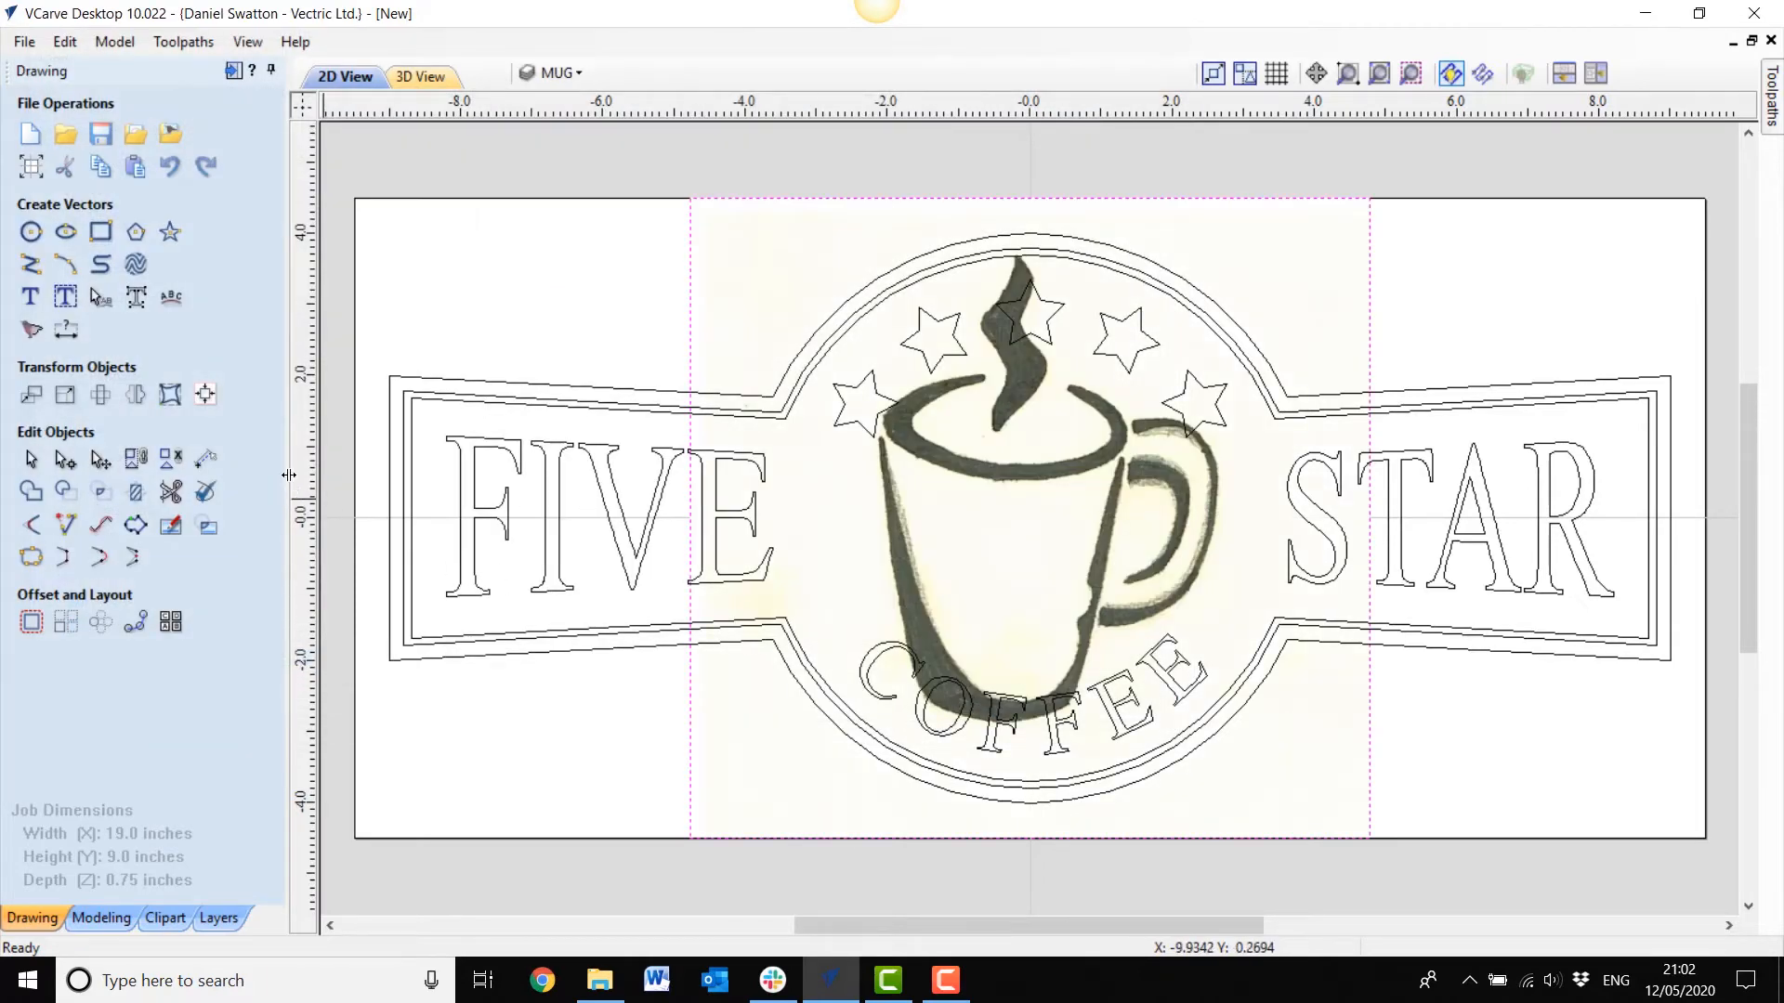
# Step: Scale the mug image about its centre to a width of 6.3 inches, with X and Y linked
pyautogui.click(65, 396)
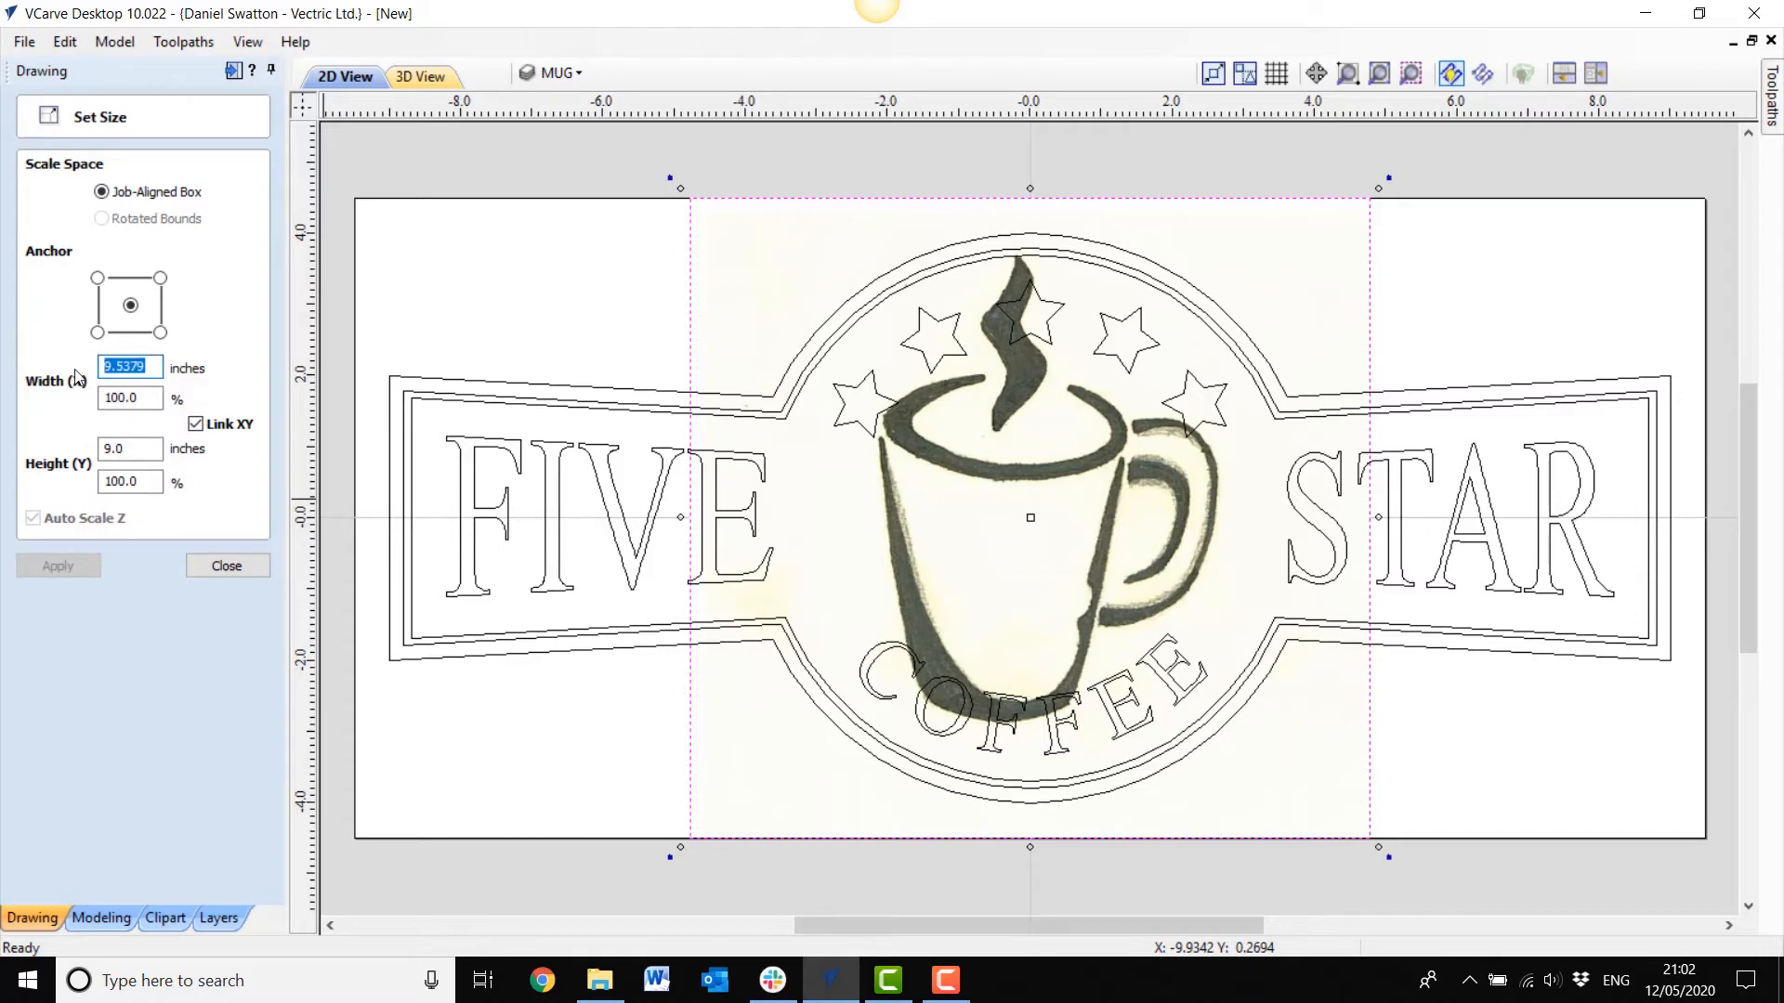
pyautogui.write('6.3')
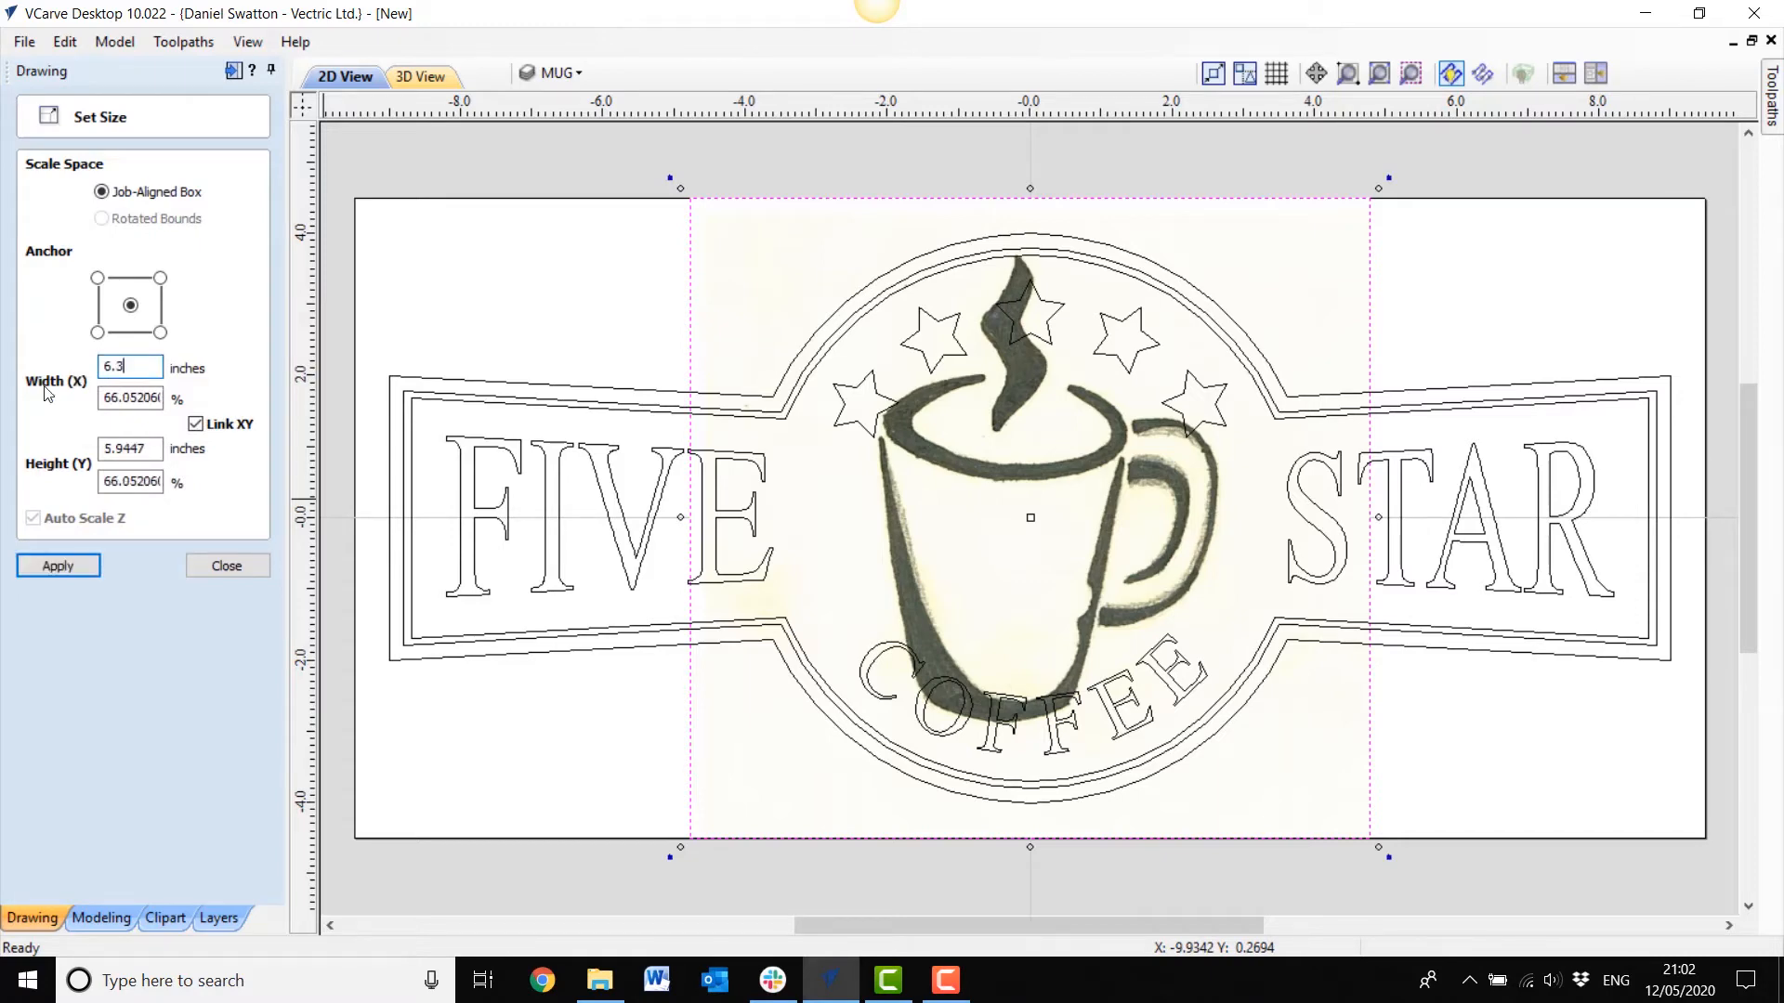
pyautogui.click(86, 565)
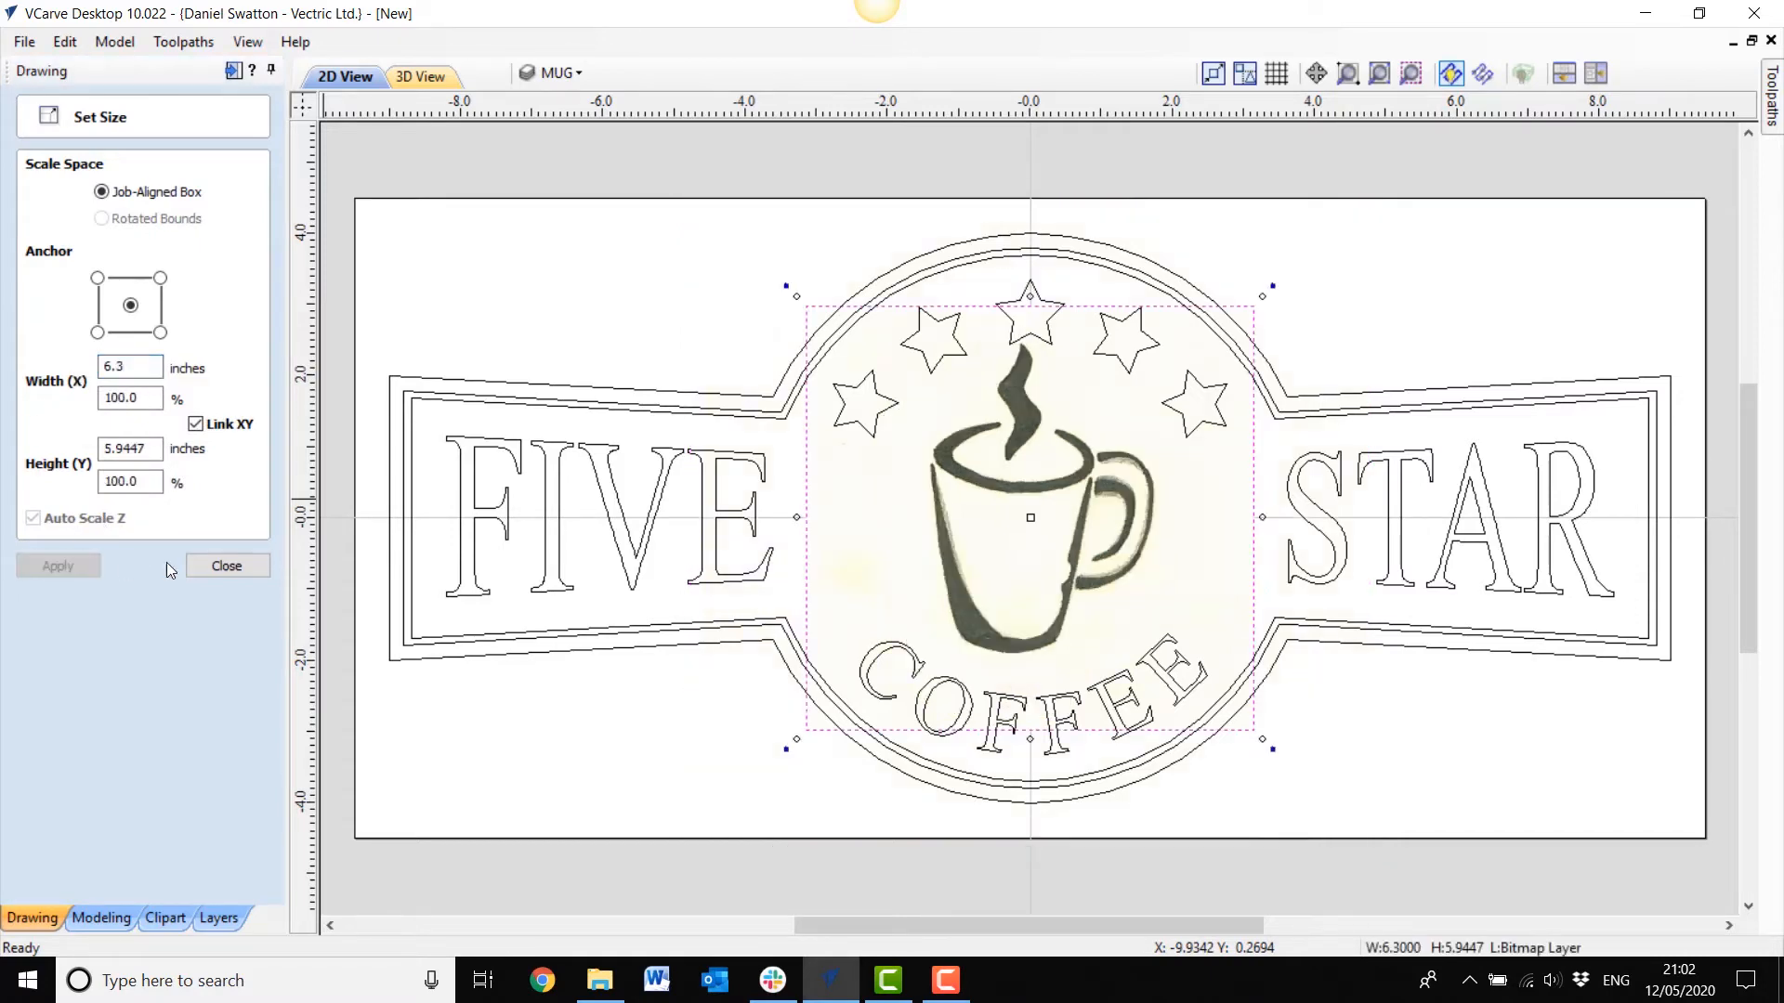
pyautogui.click(219, 565)
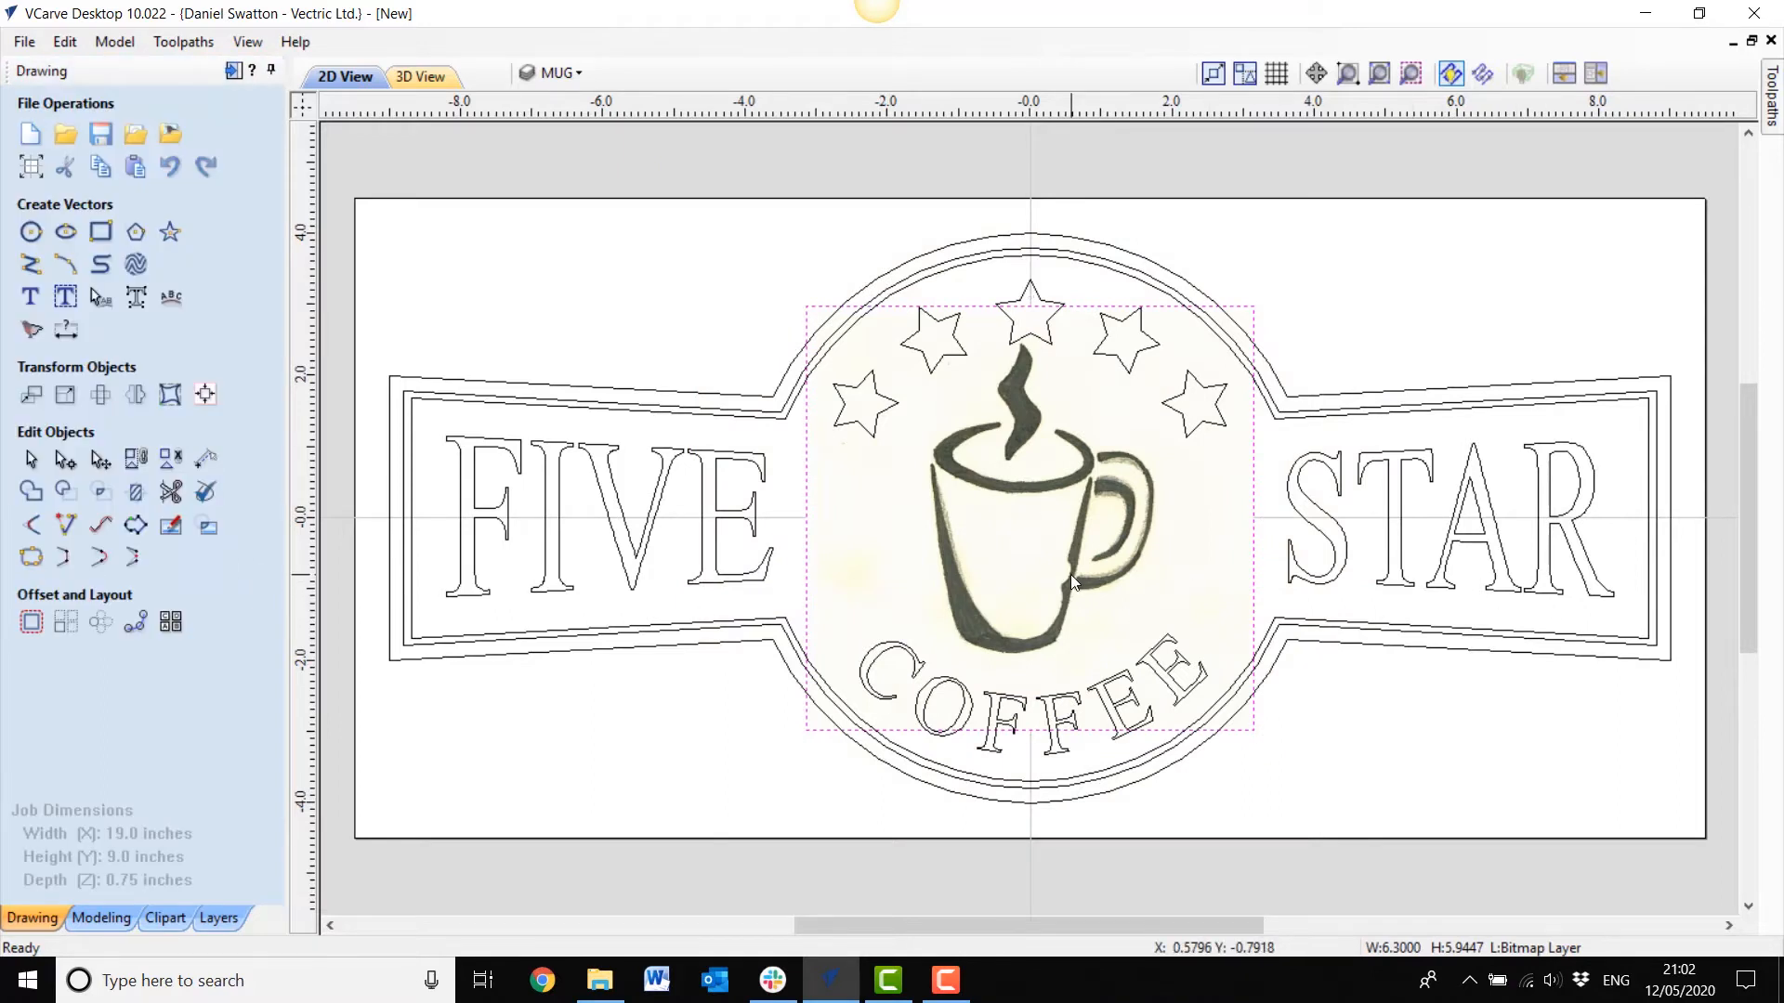
# Step: Nudge the mug image slightly down and to the right between the stars and COFFEE, and deselect it
pyautogui.press('Down')
pyautogui.press('Down')
pyautogui.press('Right')
pyautogui.press('Right')
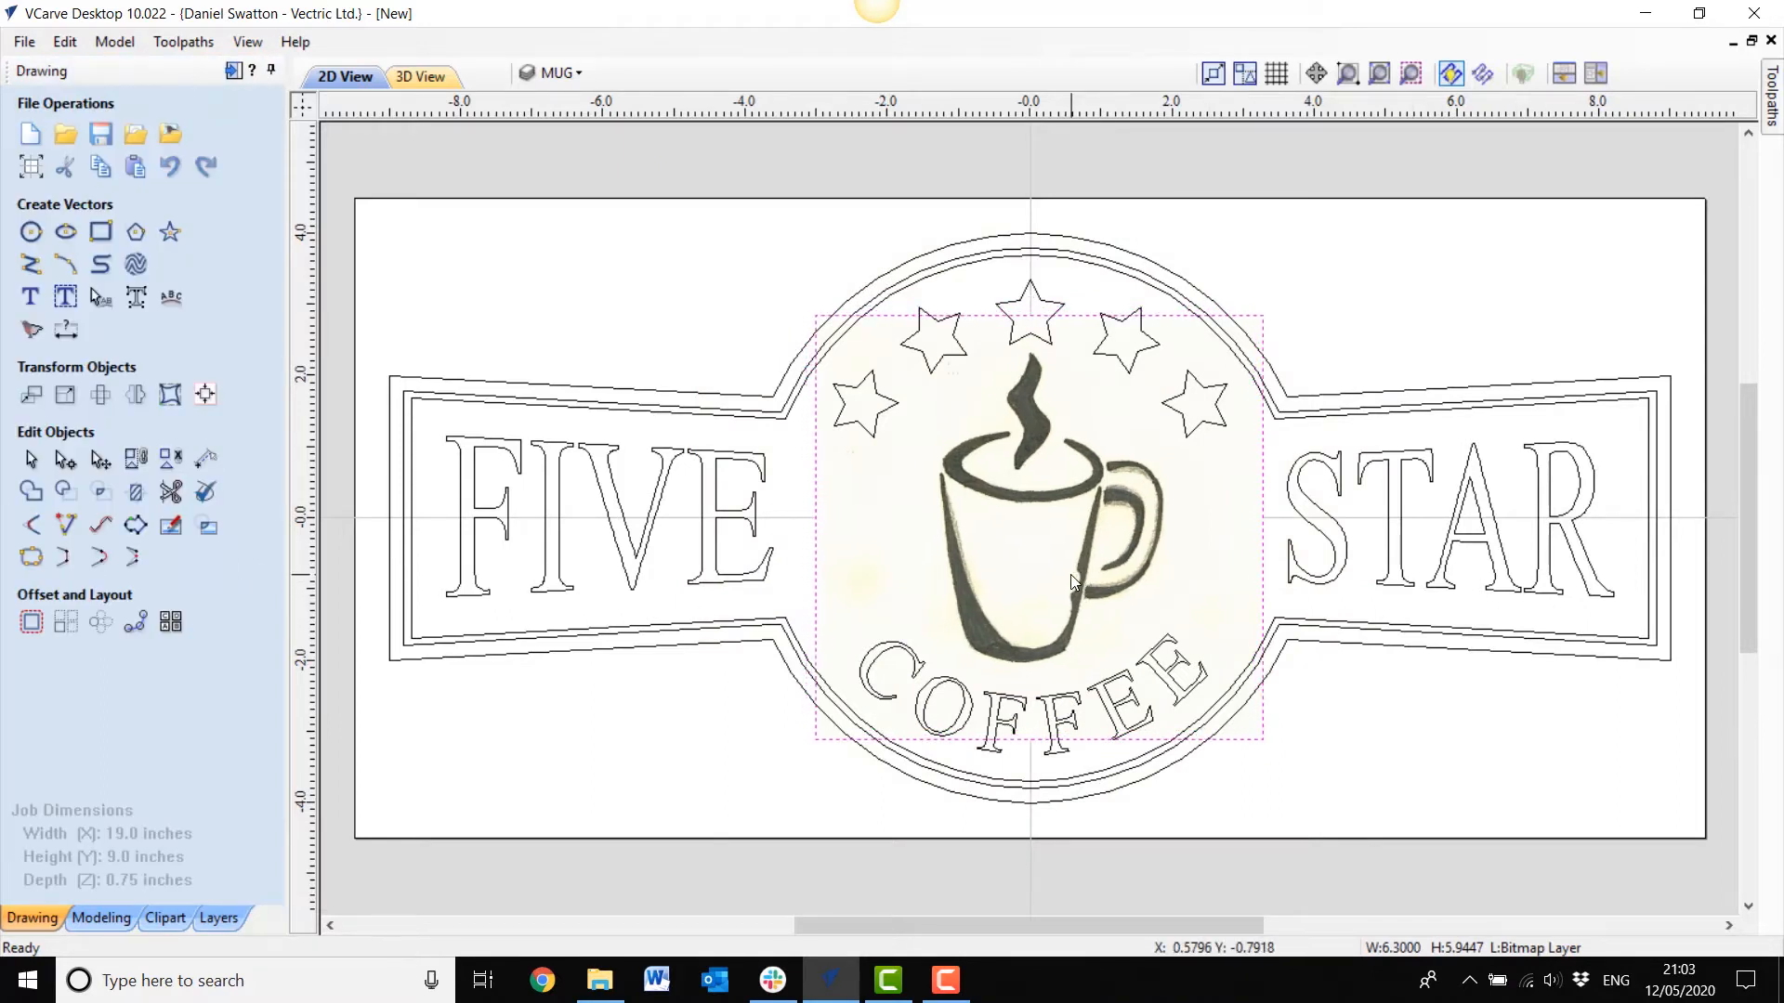
pyautogui.press('Down')
pyautogui.press('Down')
pyautogui.click(1234, 824)
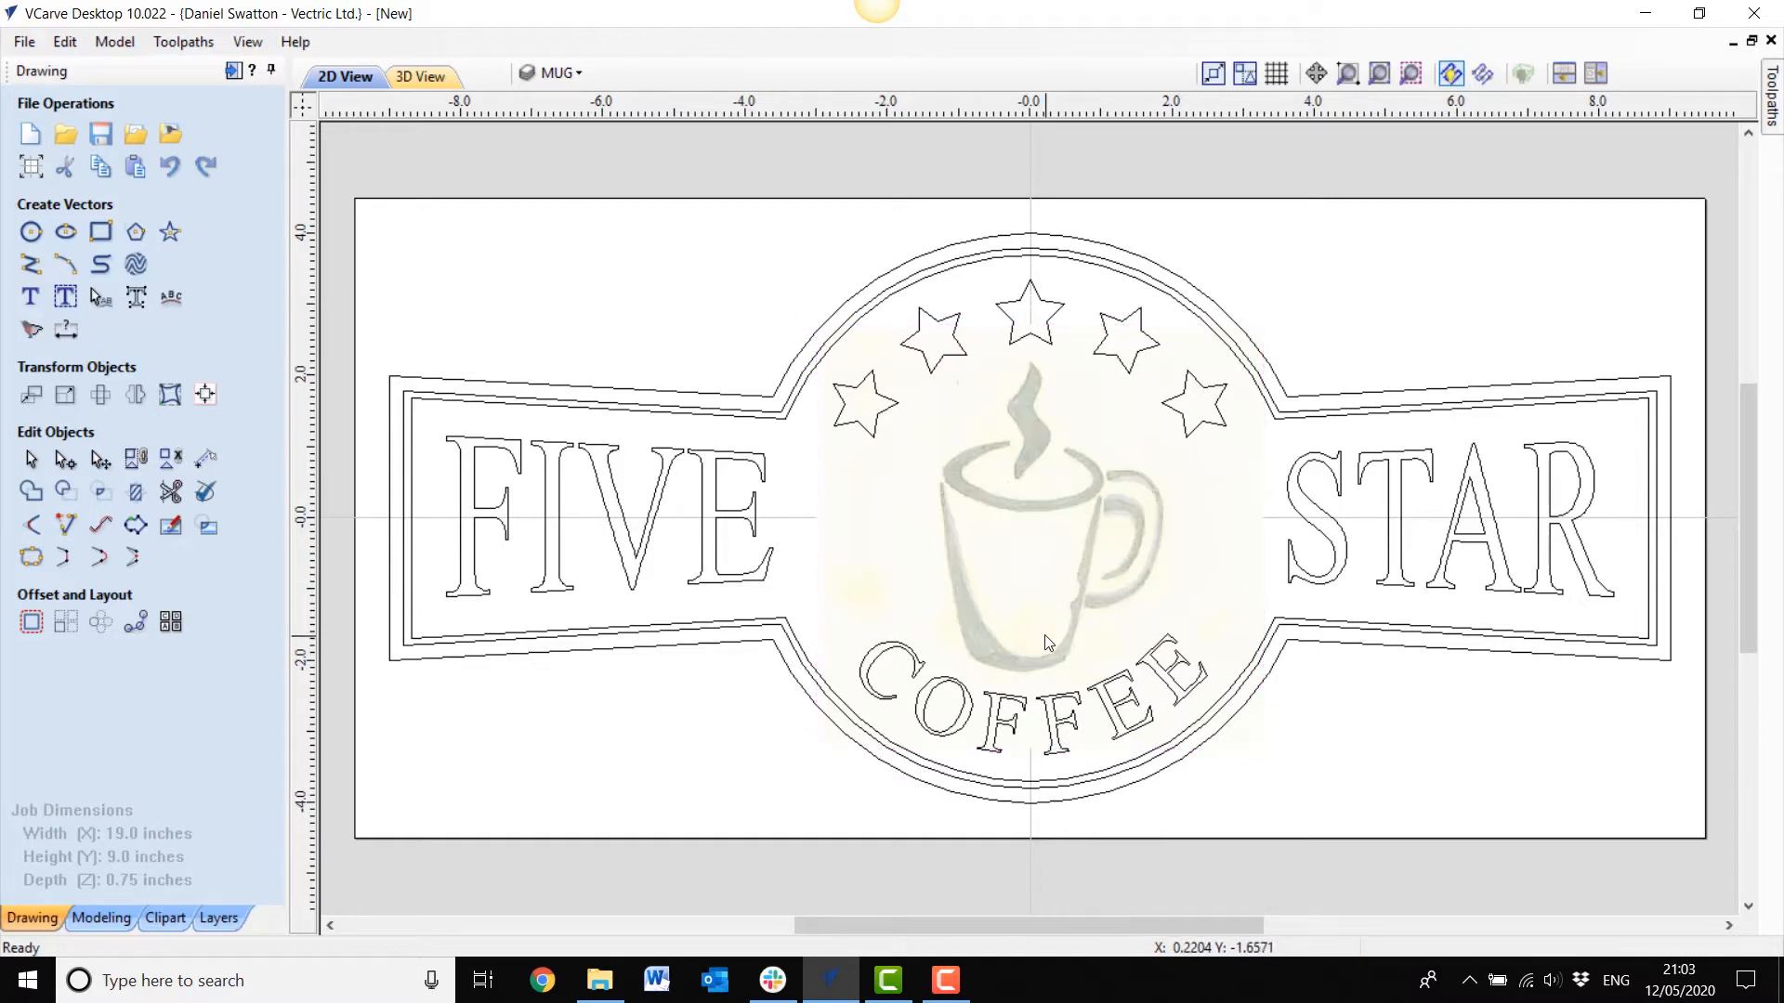
# Step: Examine the mug image's rim, handle, sides and base up close for rough edges and faint shading
pyautogui.scroll(1, 1048, 609)
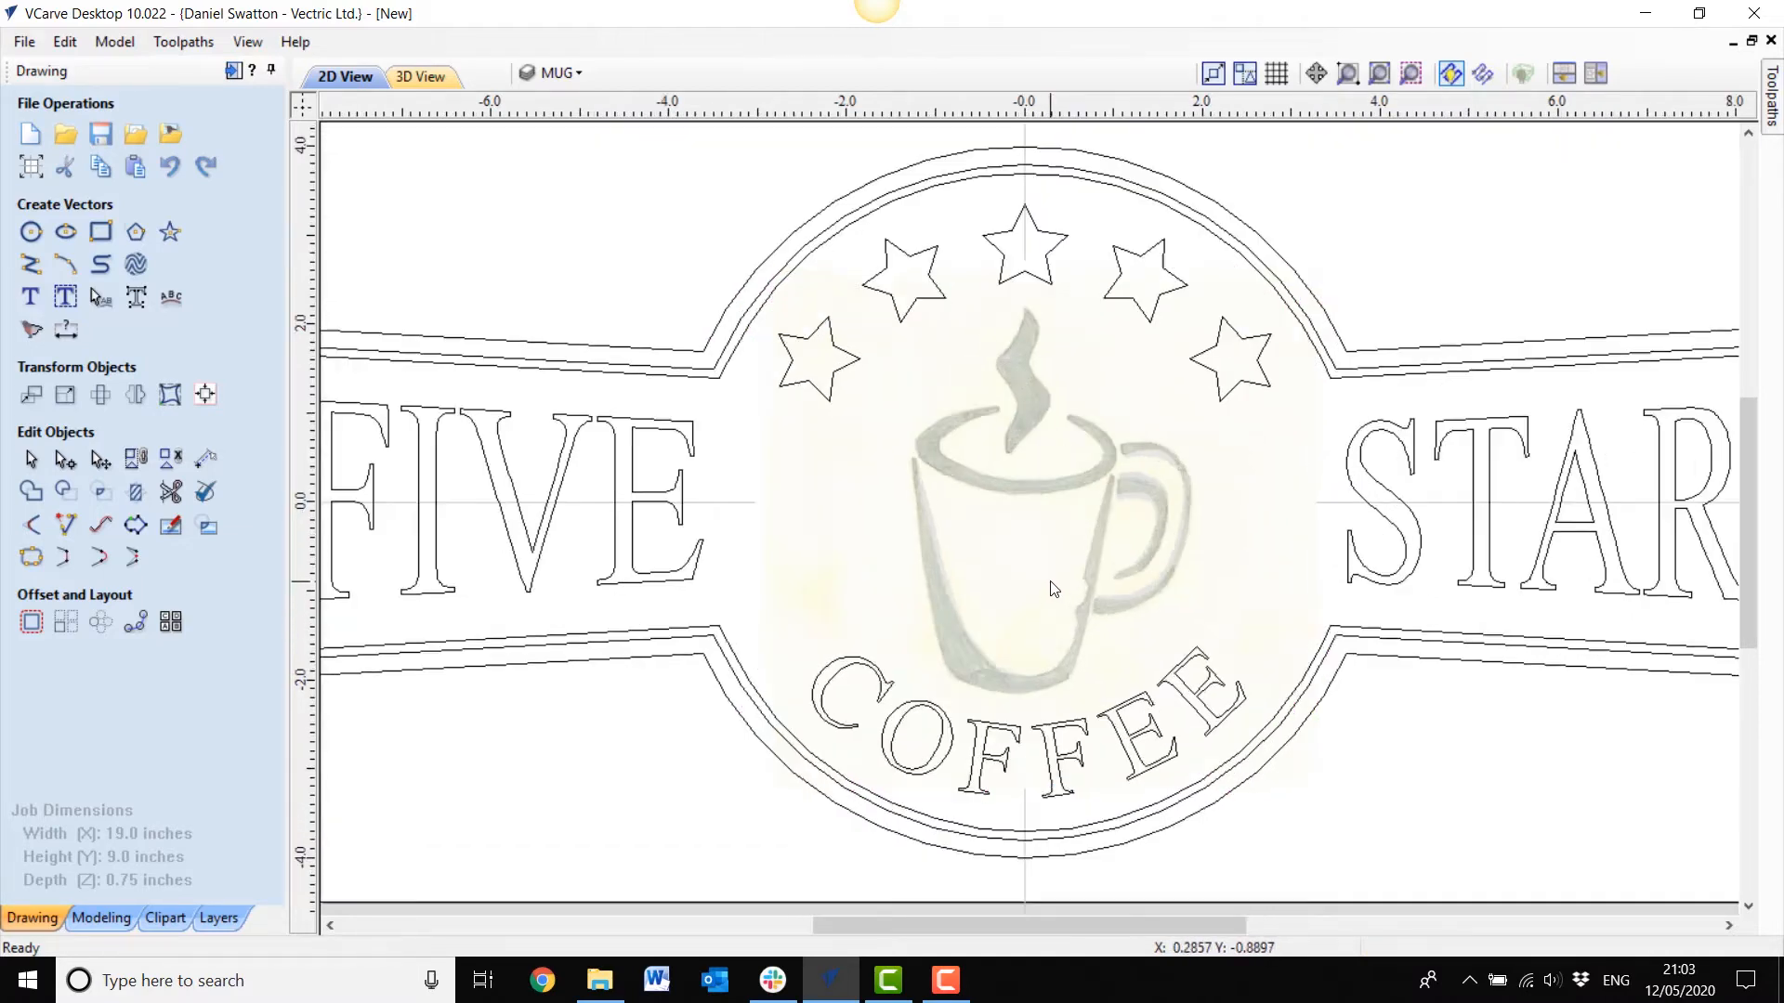
pyautogui.scroll(3, 1053, 590)
pyautogui.scroll(1, 1019, 602)
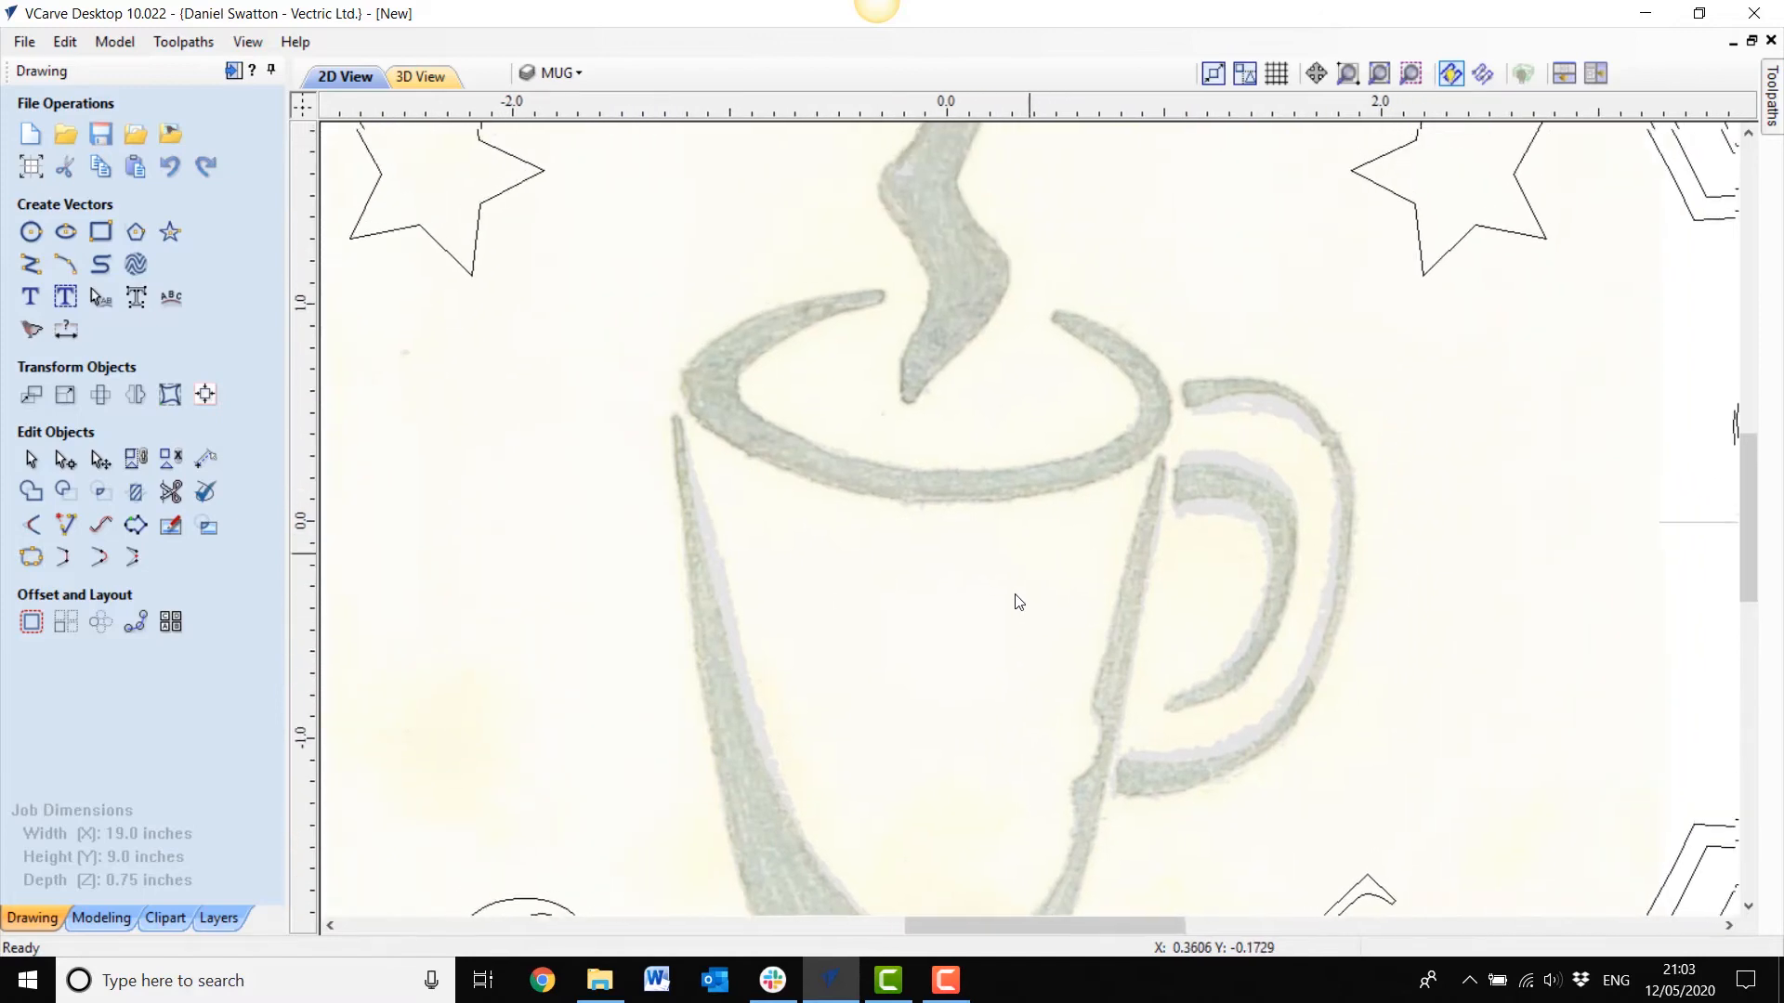
pyautogui.scroll(4, 1020, 602)
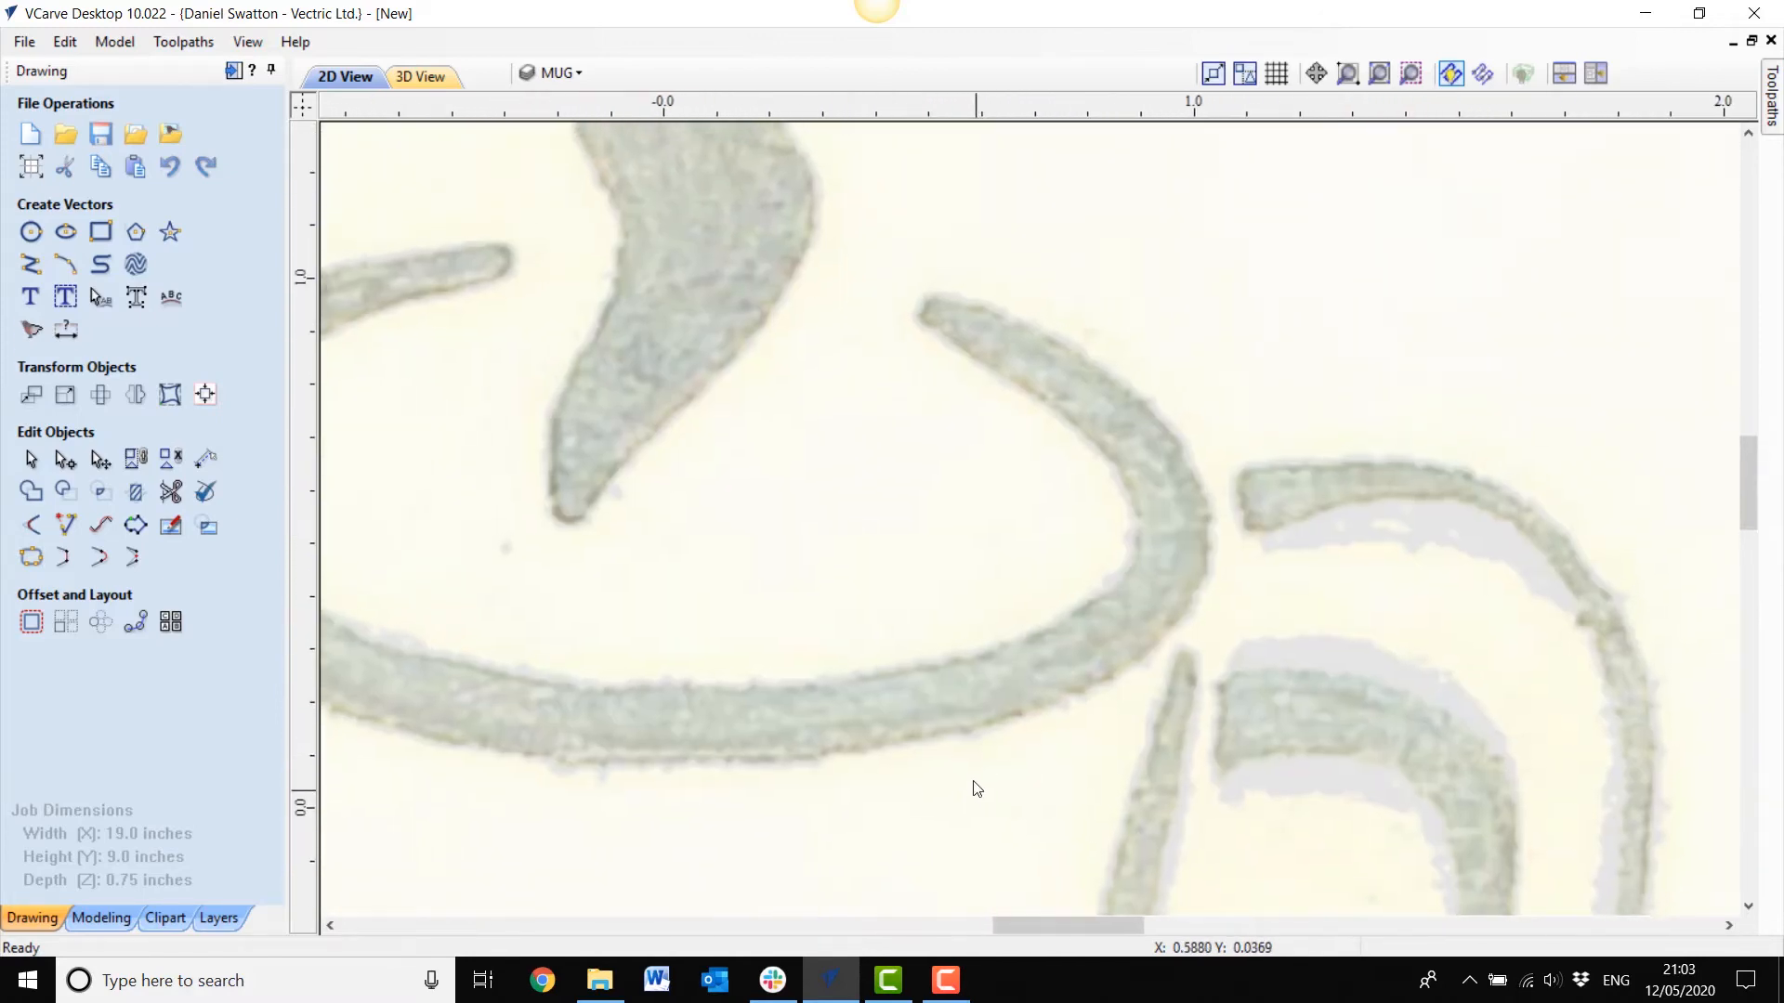
pyautogui.moveTo(899, 572); pyautogui.dragTo(956, 514, button='middle')
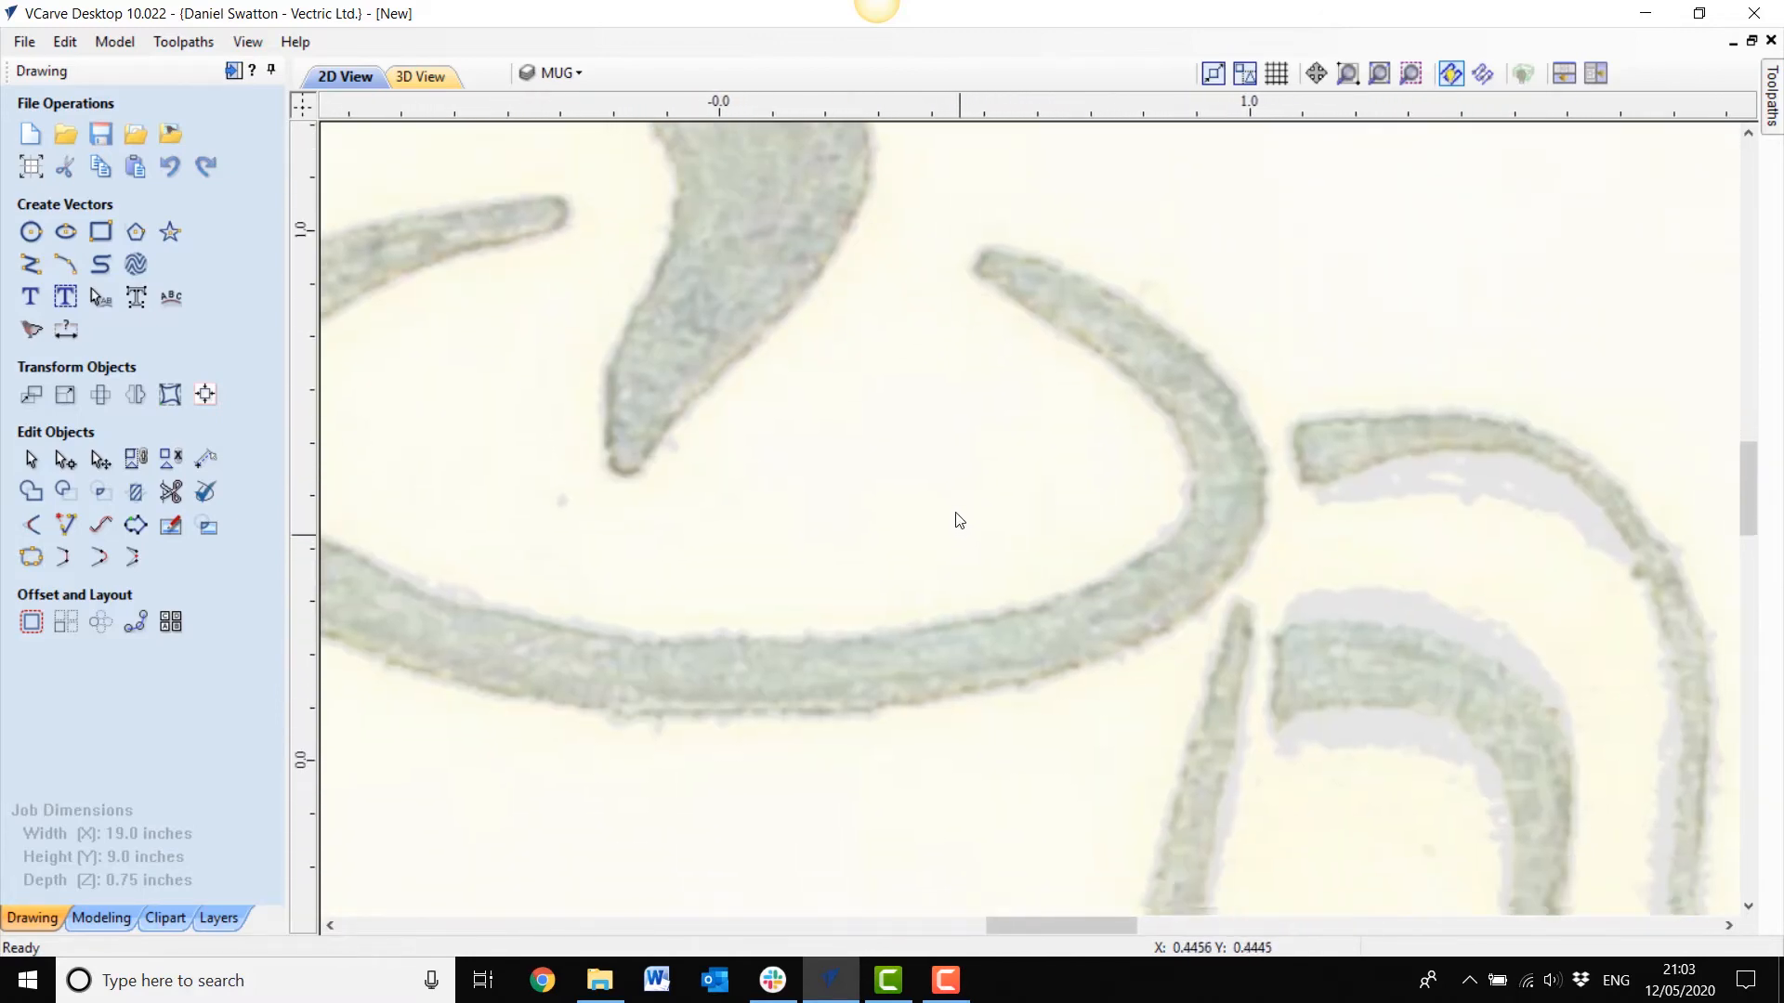
pyautogui.moveTo(1007, 812); pyautogui.dragTo(1035, 510, button='middle')
pyautogui.scroll(-1, 1027, 542)
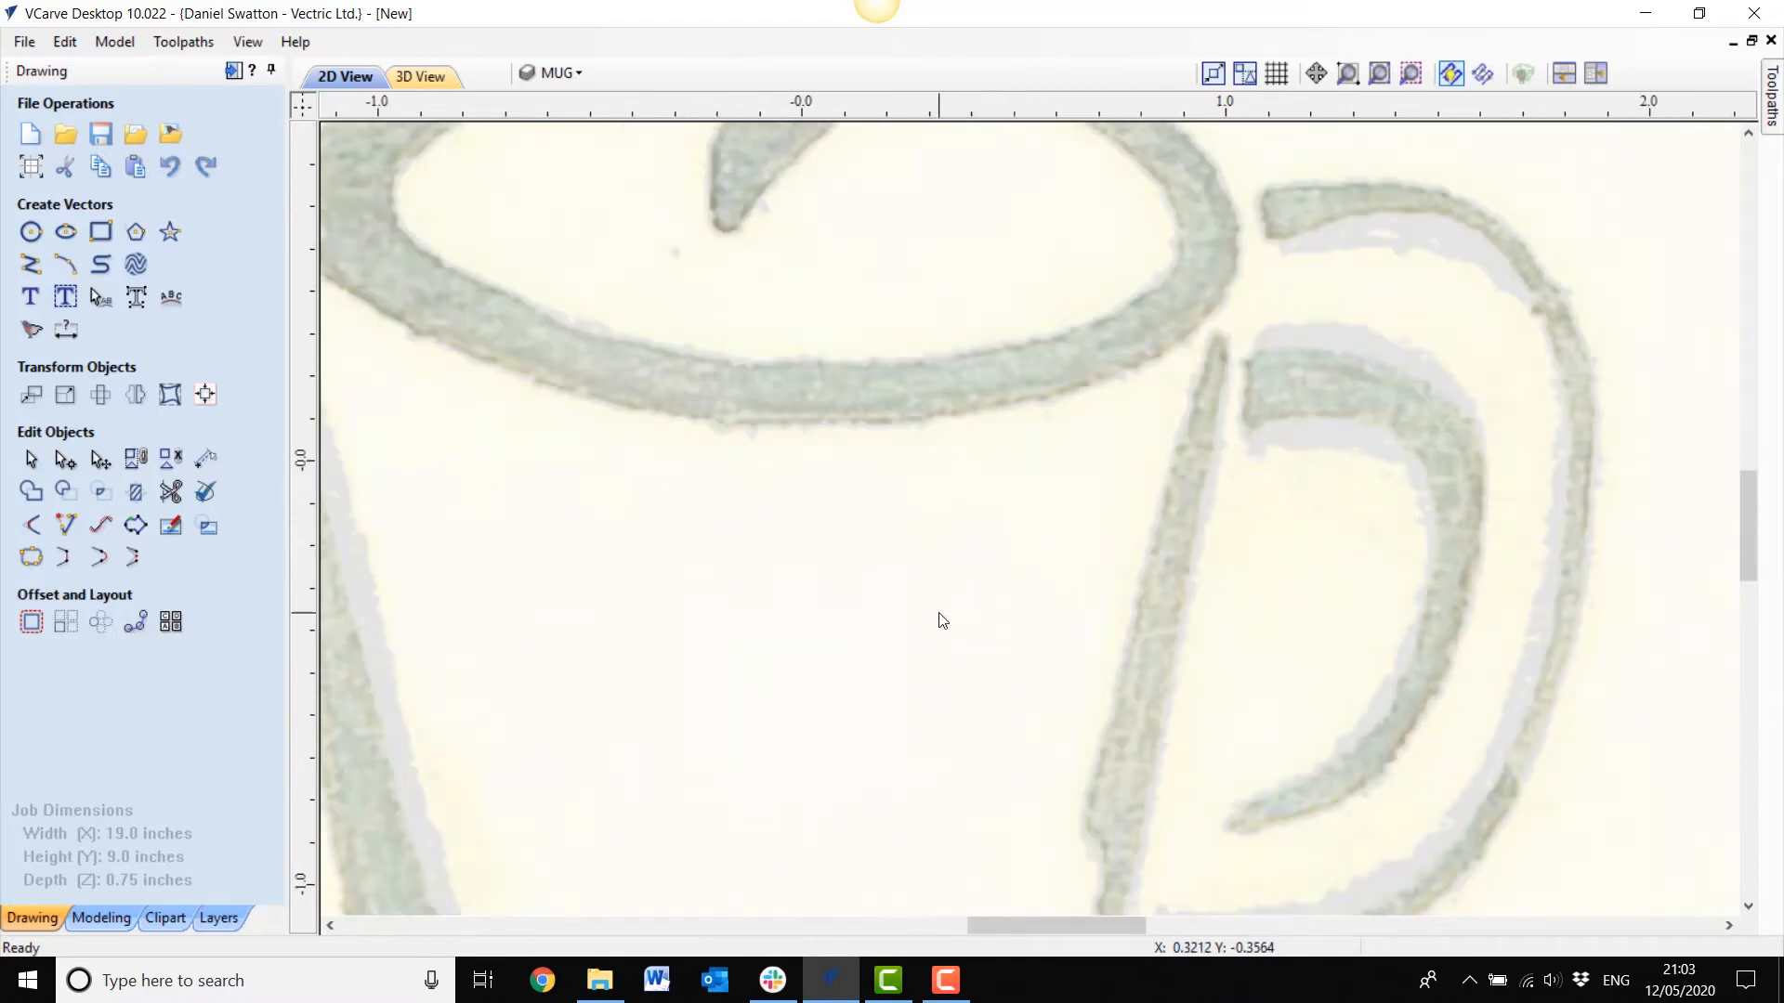
pyautogui.moveTo(941, 620); pyautogui.dragTo(975, 493, button='middle')
pyautogui.scroll(-1, 991, 450)
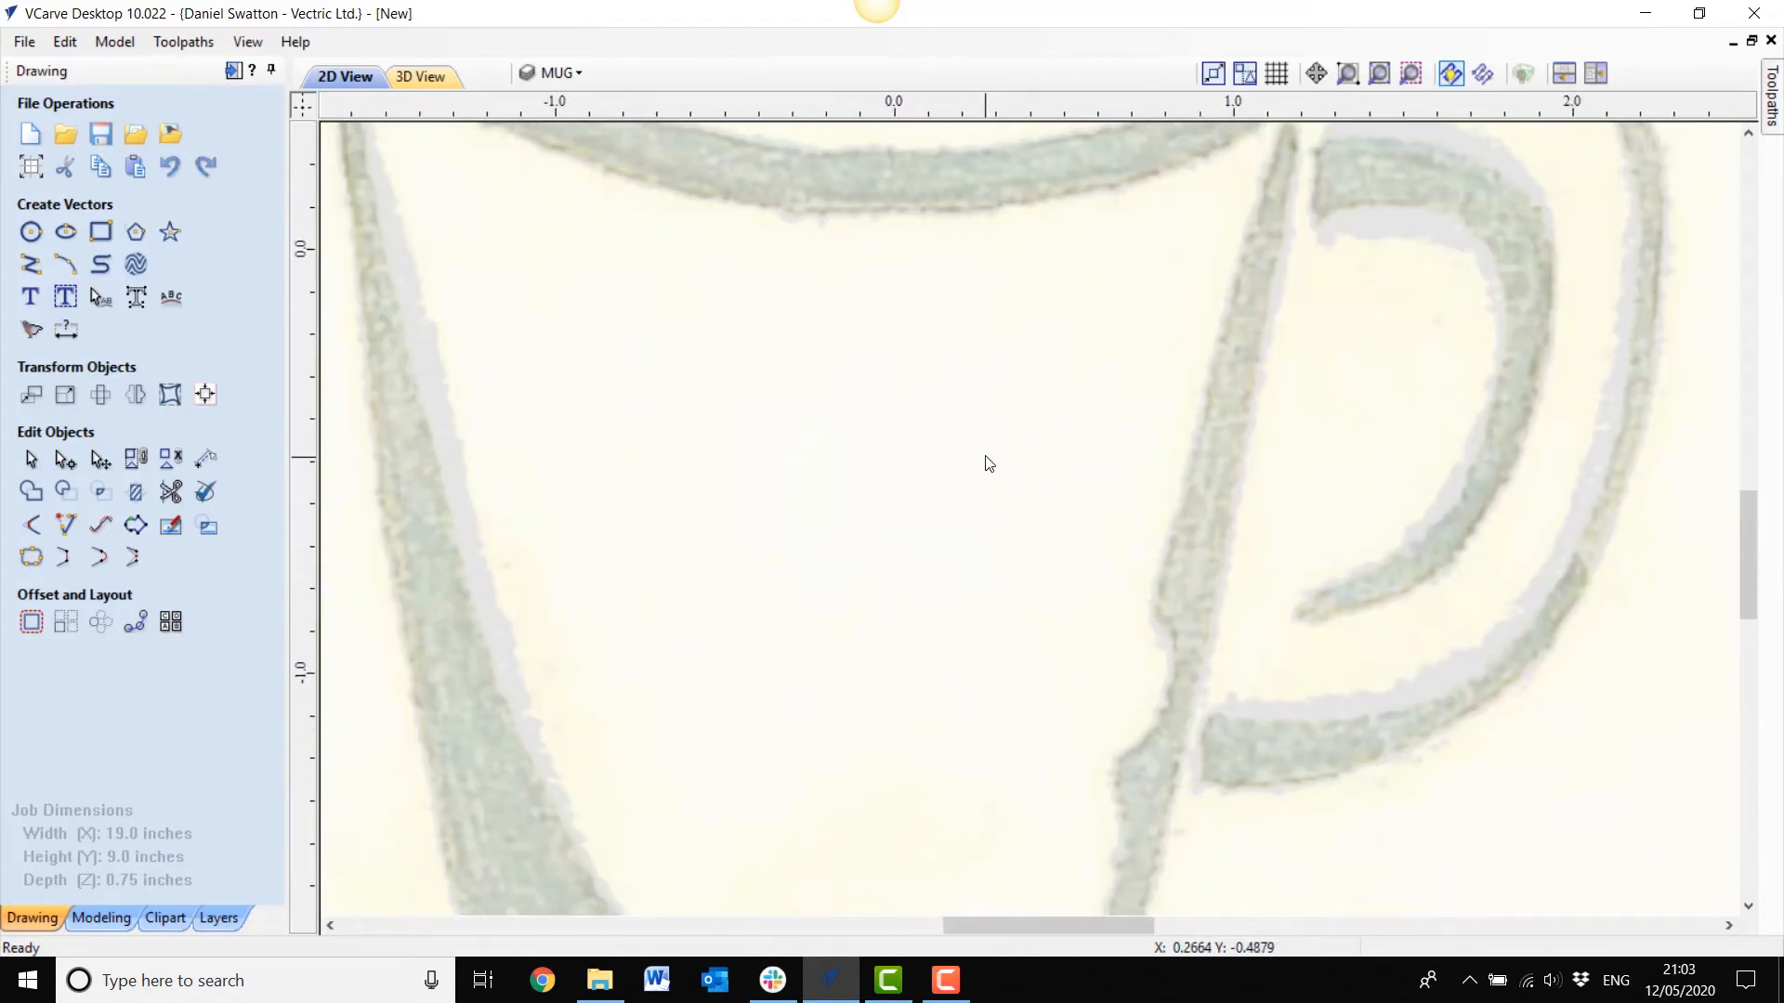
pyautogui.scroll(-2, 985, 469)
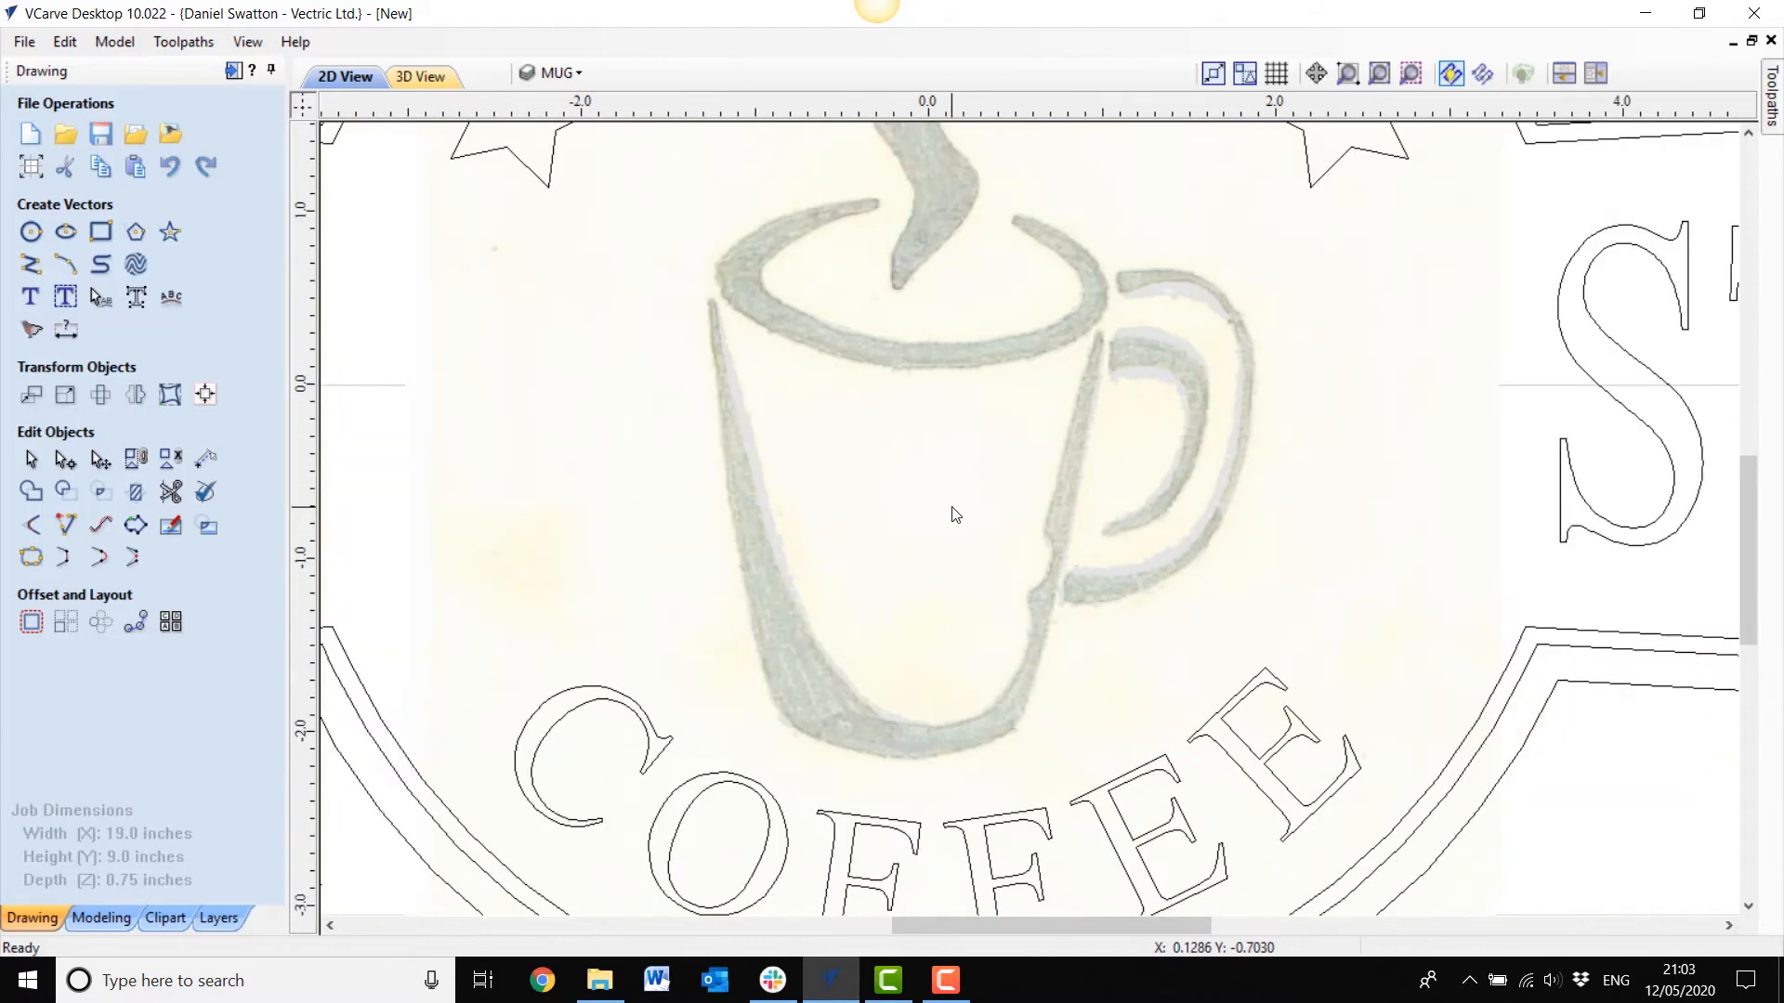
pyautogui.moveTo(948, 458); pyautogui.dragTo(963, 561, button='middle')
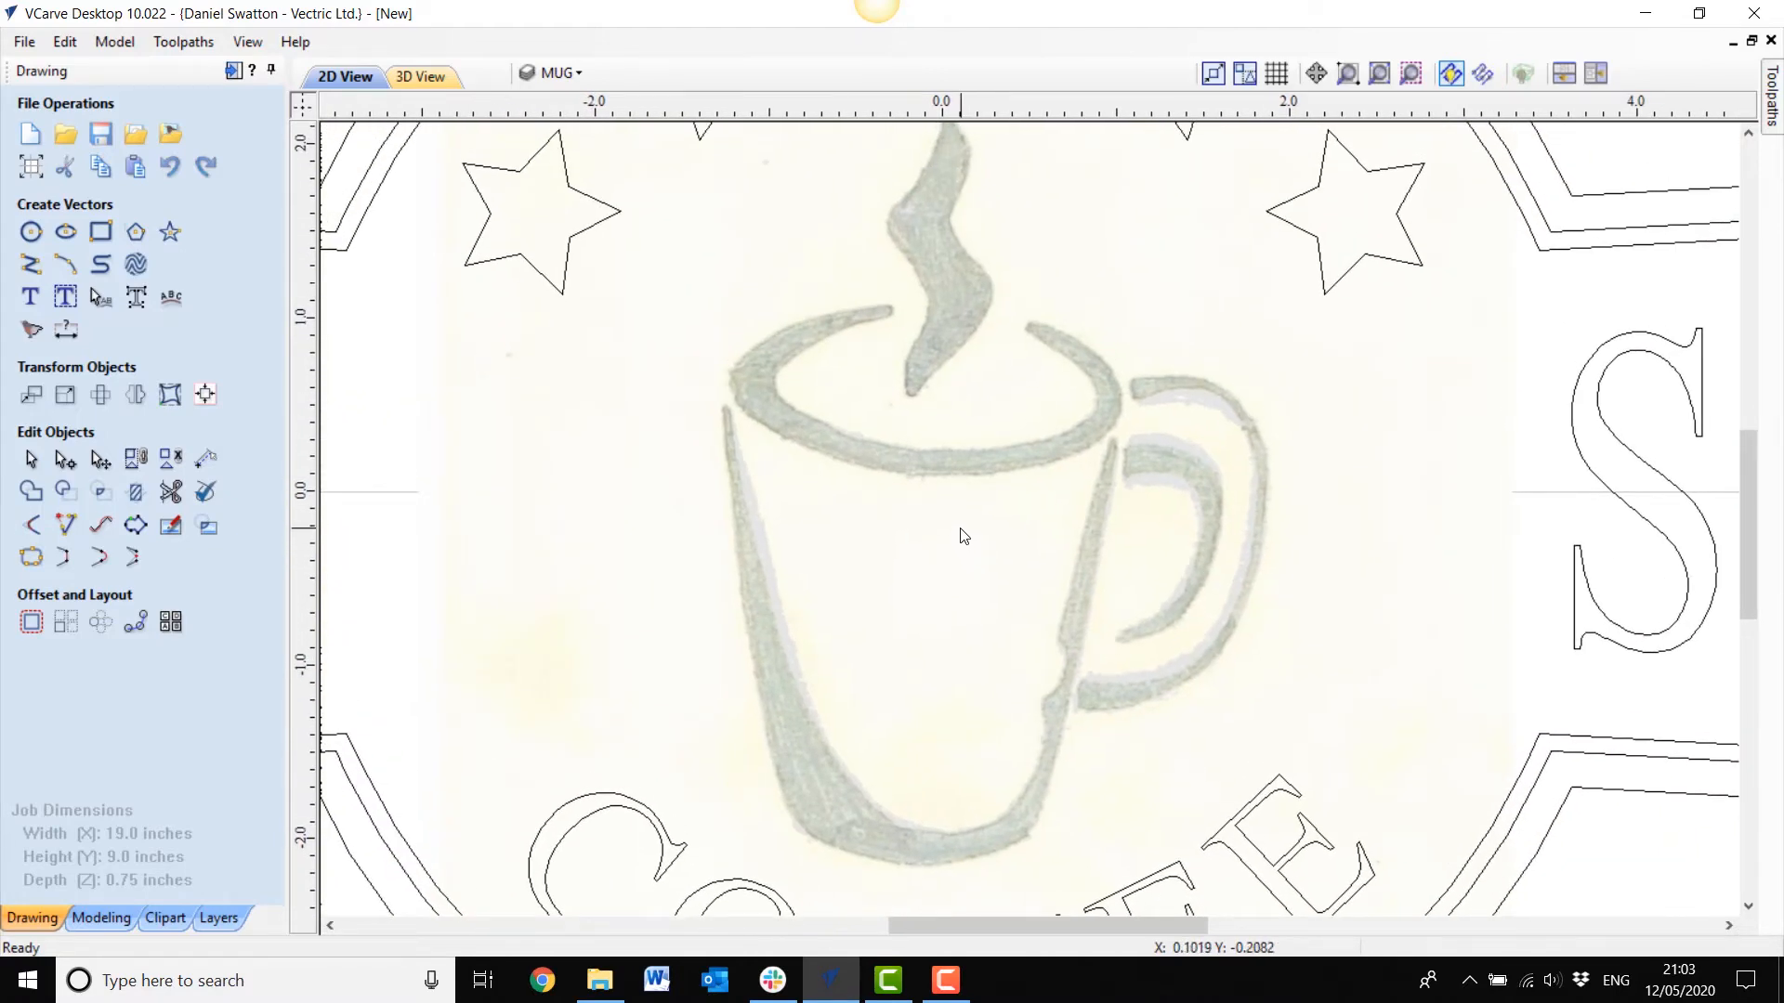
pyautogui.scroll(-1, 961, 534)
pyautogui.moveTo(959, 521); pyautogui.dragTo(974, 521, button='middle')
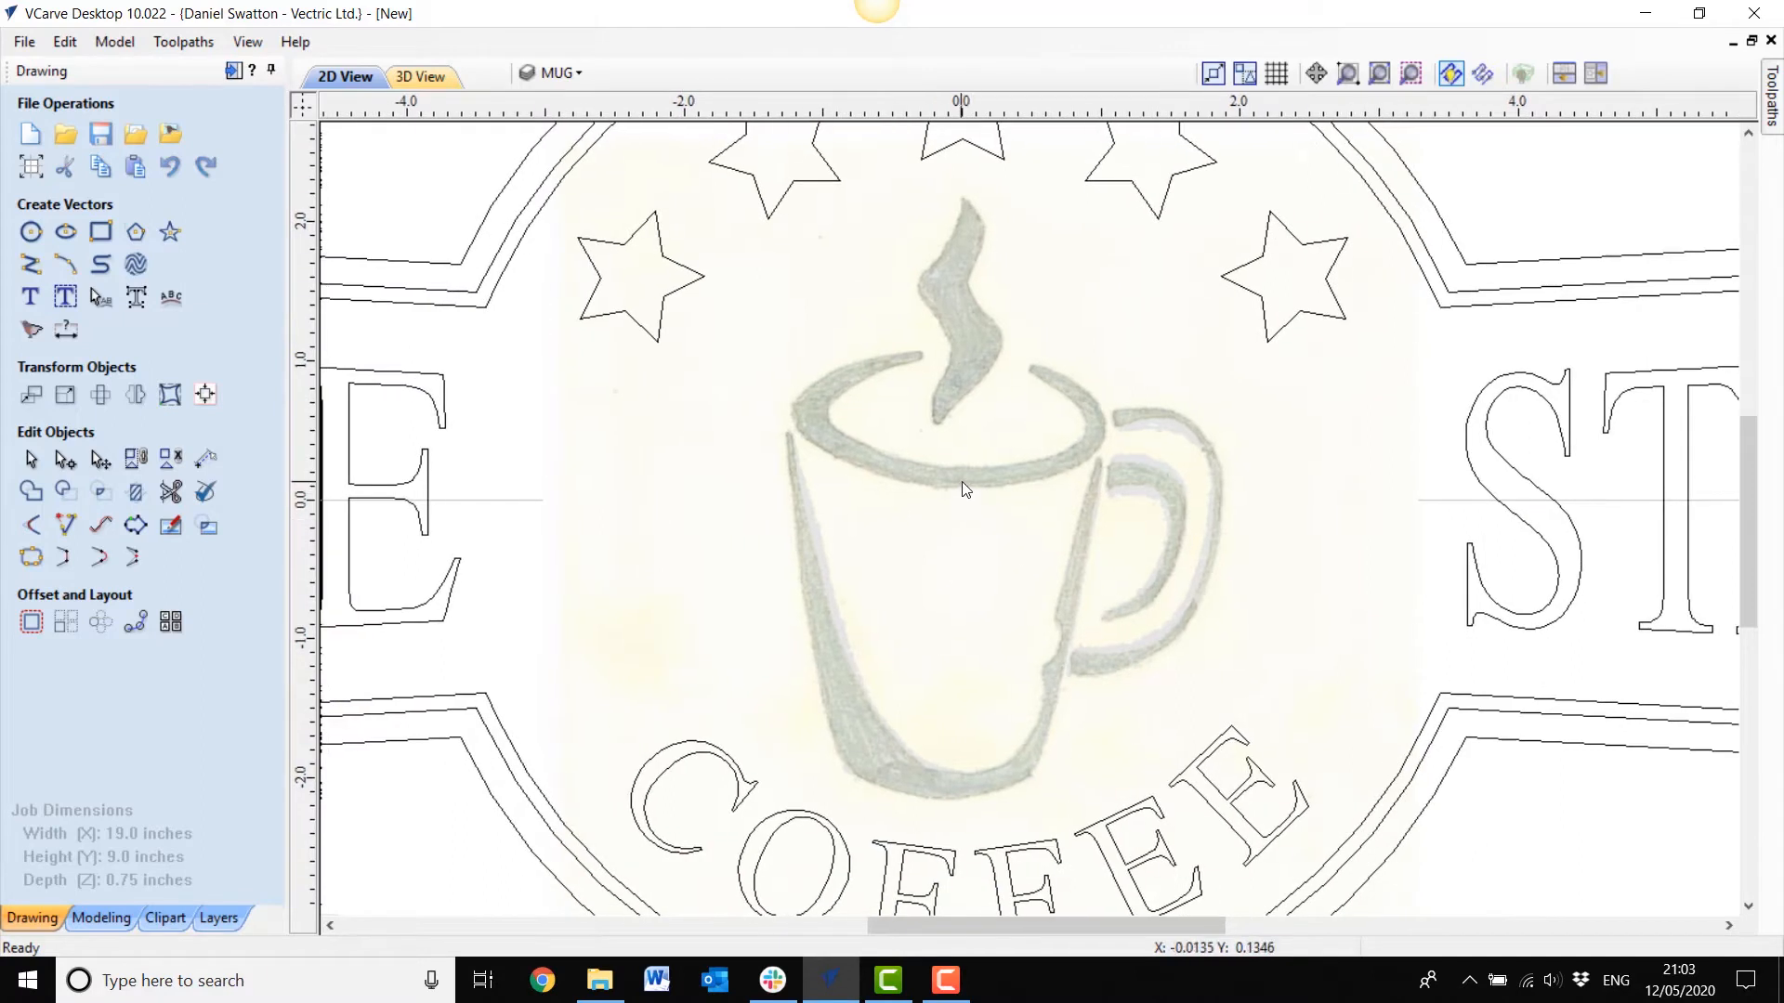
# Step: Start a black and white bitmap trace of the coffee mug image with the threshold set to 0.55
pyautogui.click(962, 486)
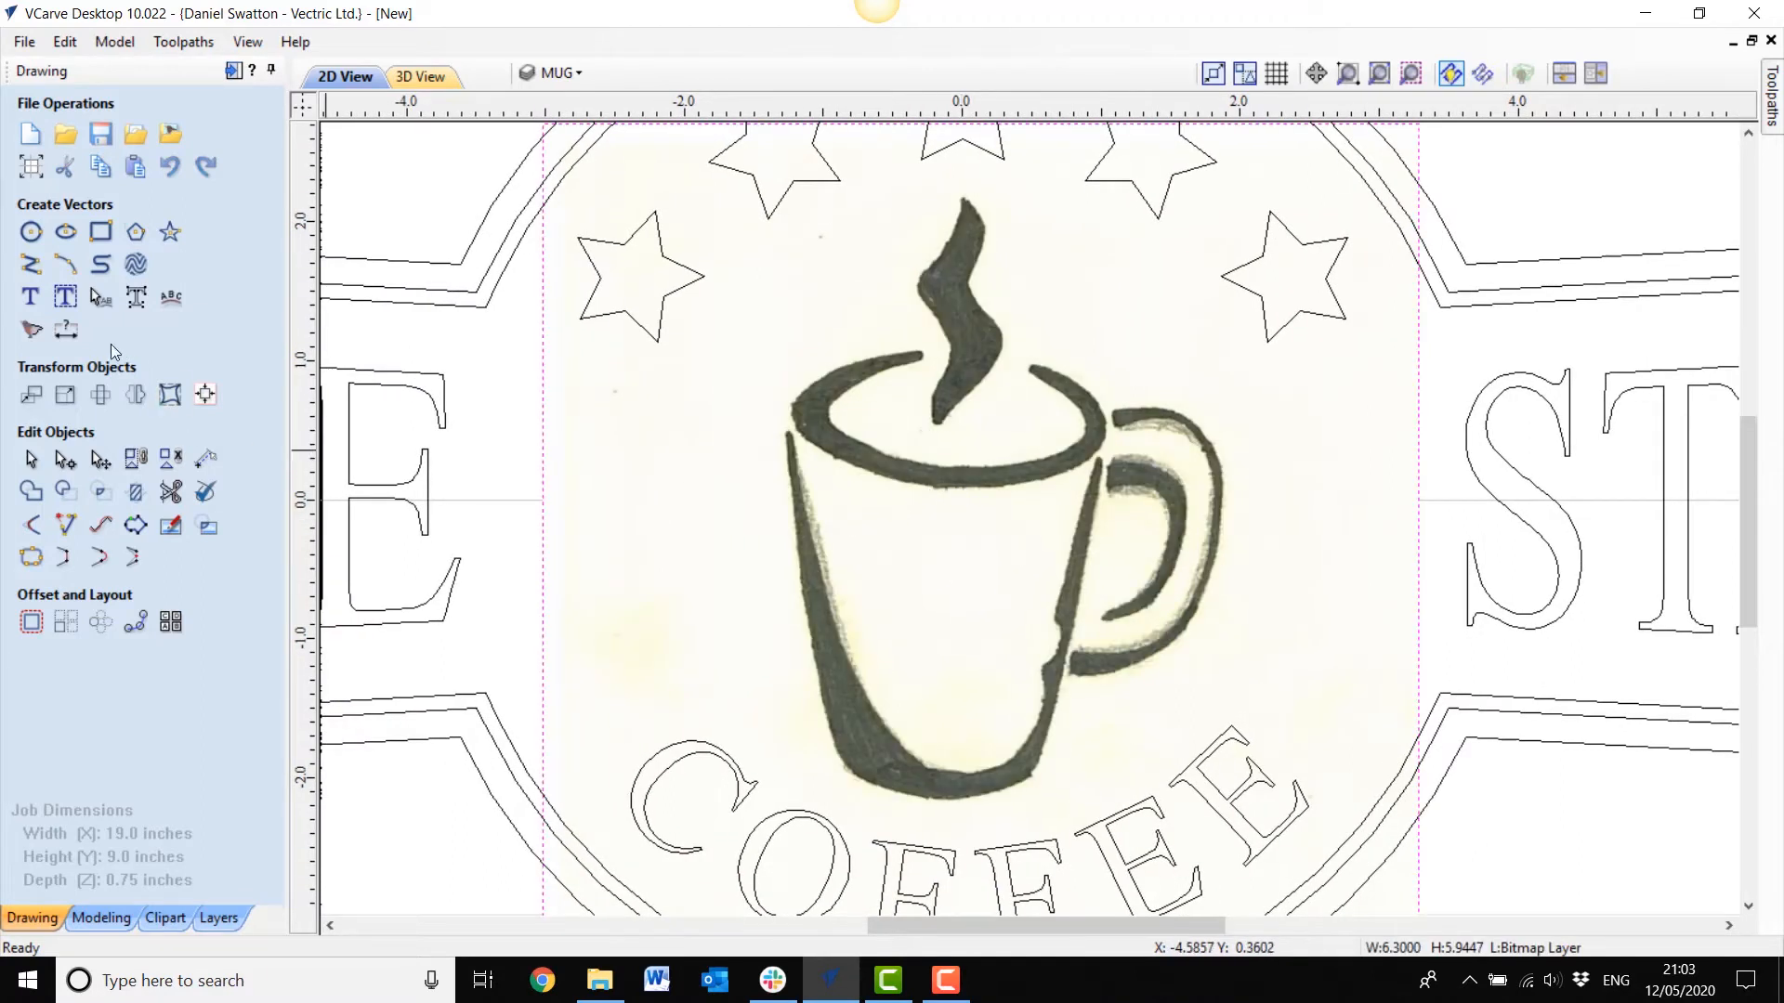
pyautogui.click(33, 330)
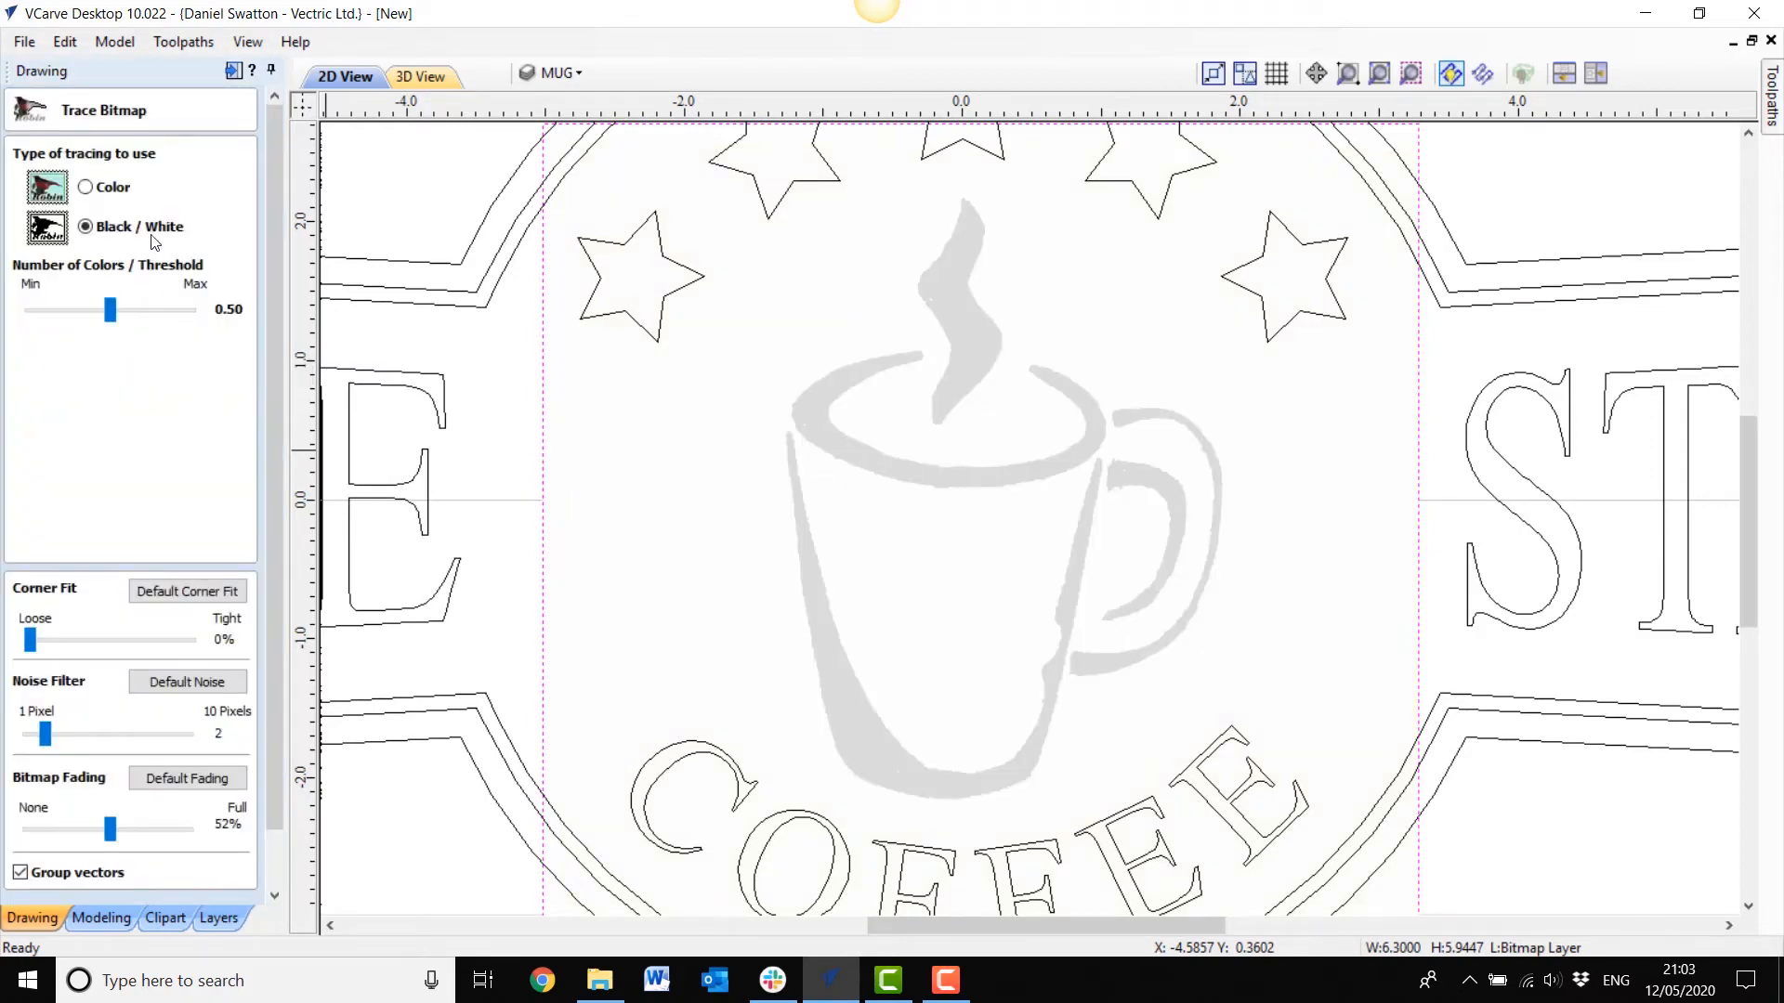
pyautogui.moveTo(111, 312); pyautogui.dragTo(116, 320)
pyautogui.scroll(5, 979, 498)
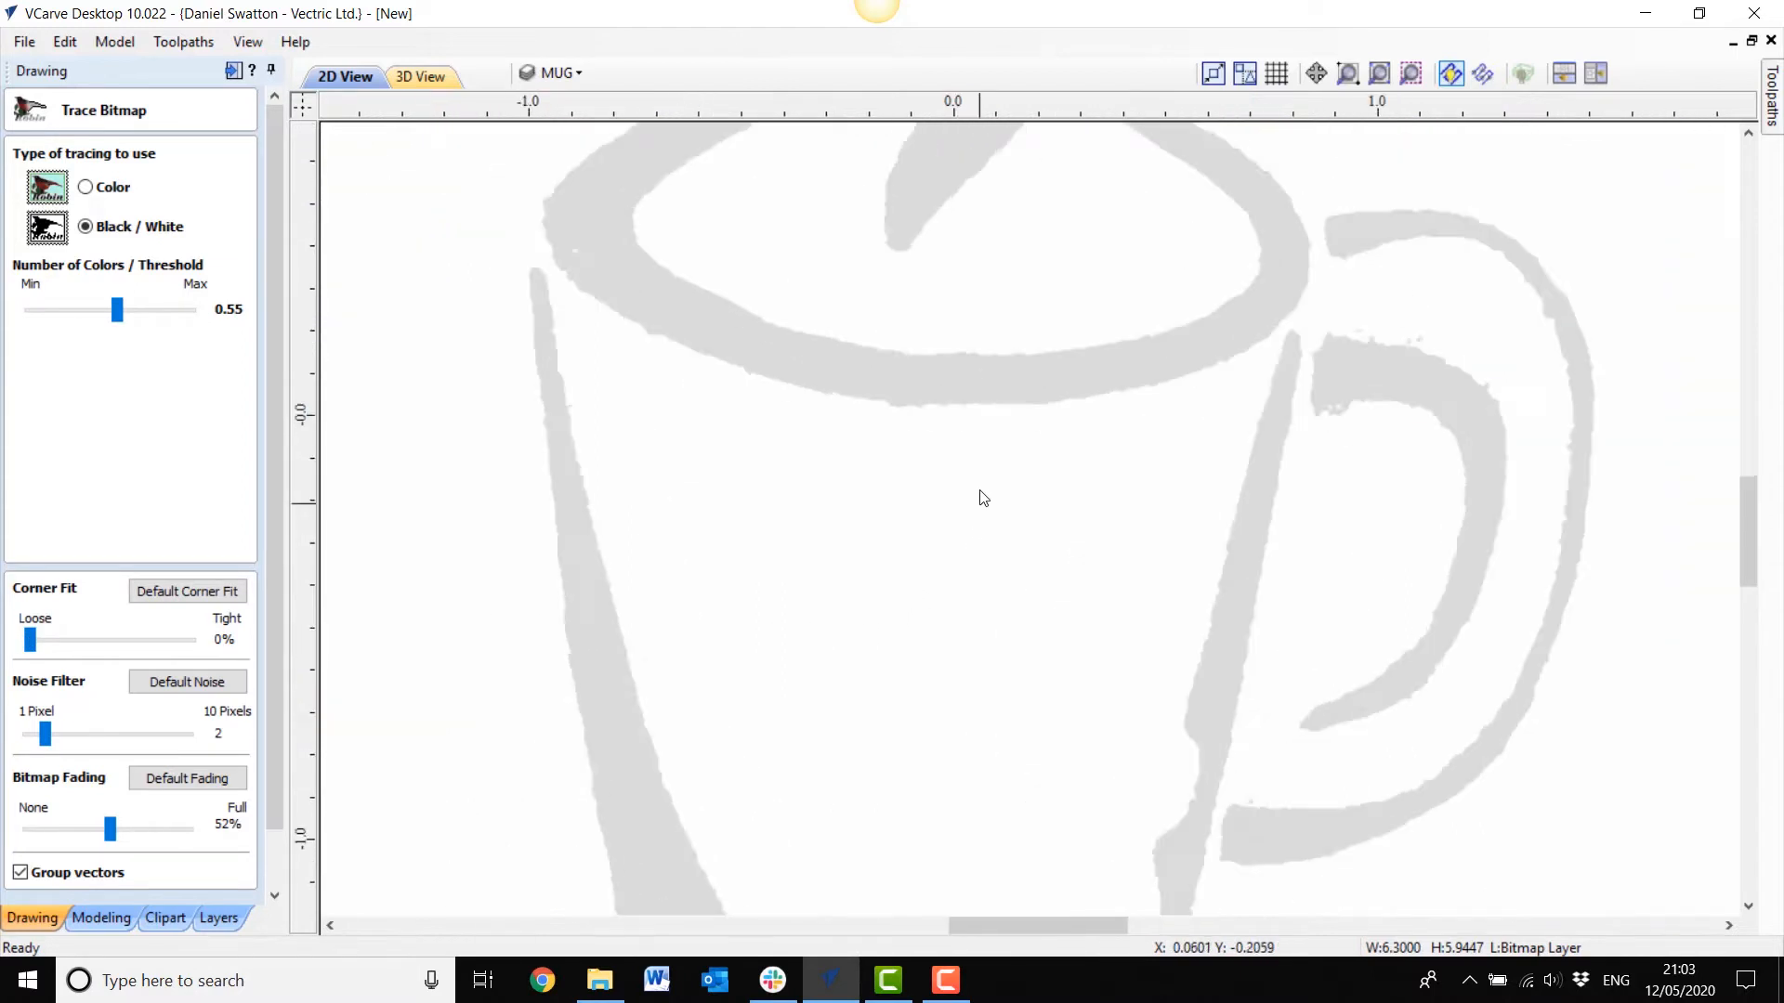
pyautogui.moveTo(740, 687); pyautogui.dragTo(502, 836, button='middle')
pyautogui.scroll(1, 502, 836)
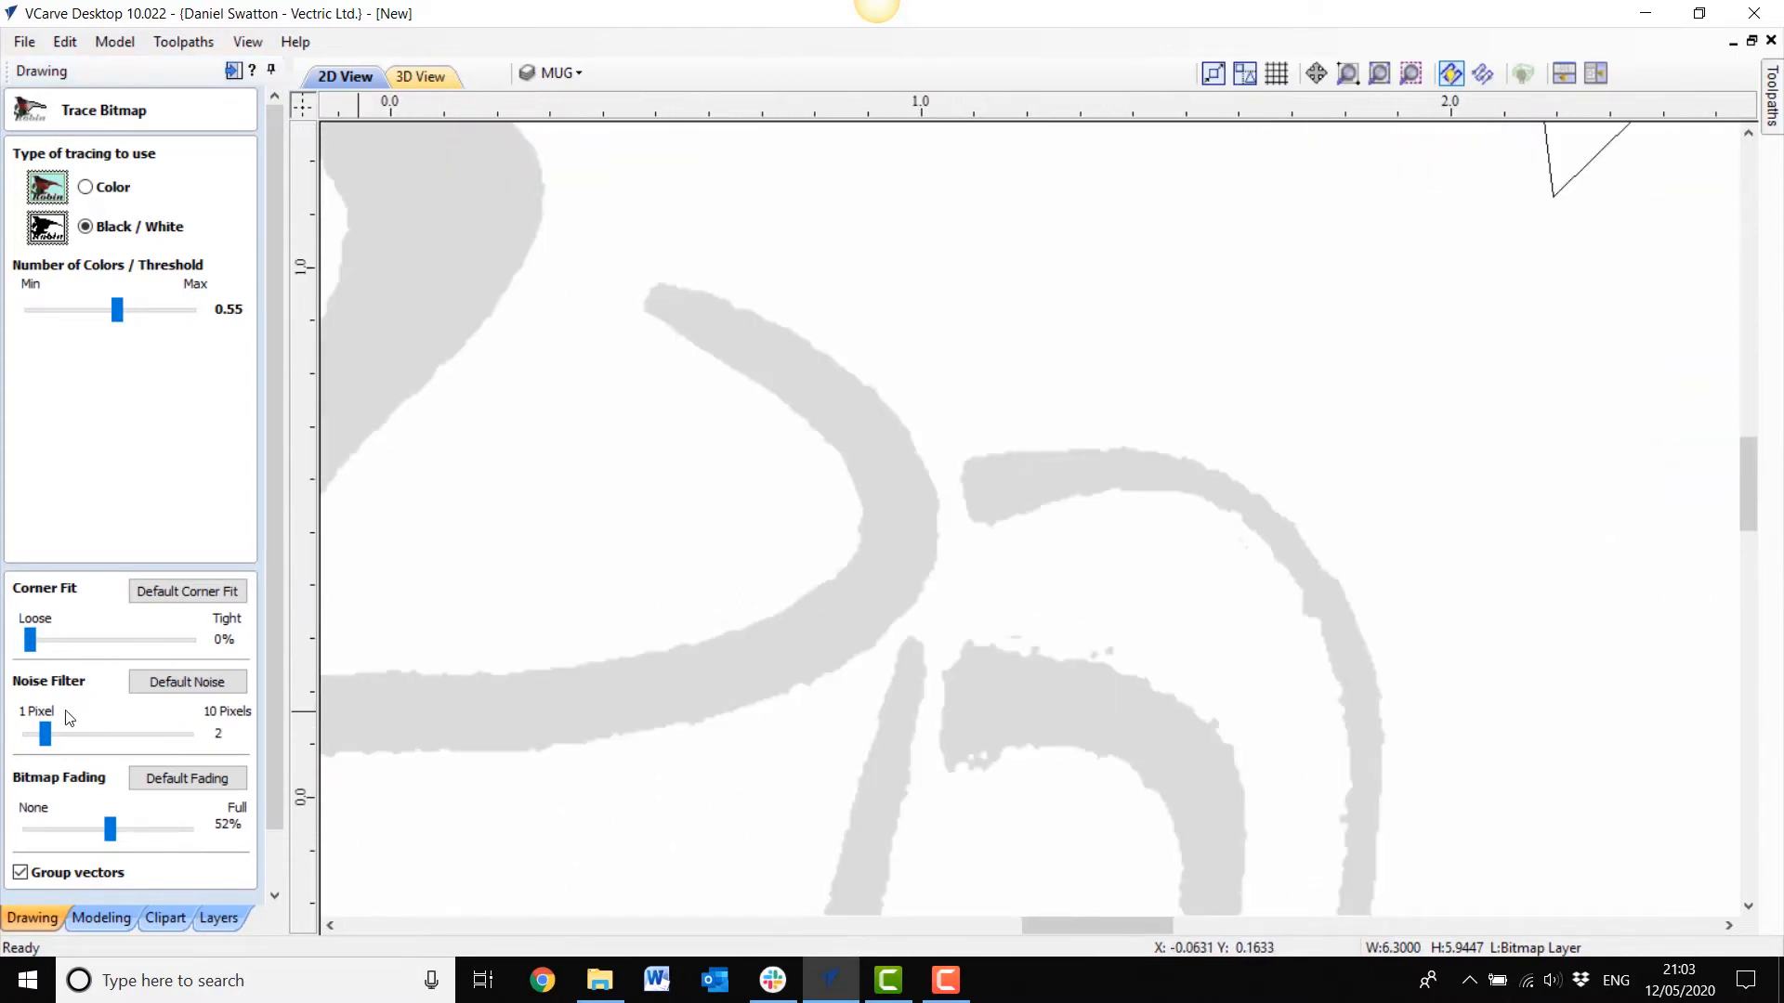
# Step: Set the trace's noise filter to 10 pixels, preview the result and create the mug vectors
pyautogui.moveTo(44, 740); pyautogui.dragTo(210, 743)
pyautogui.scroll(-3, 665, 741)
pyautogui.moveTo(665, 748); pyautogui.dragTo(769, 557, button='middle')
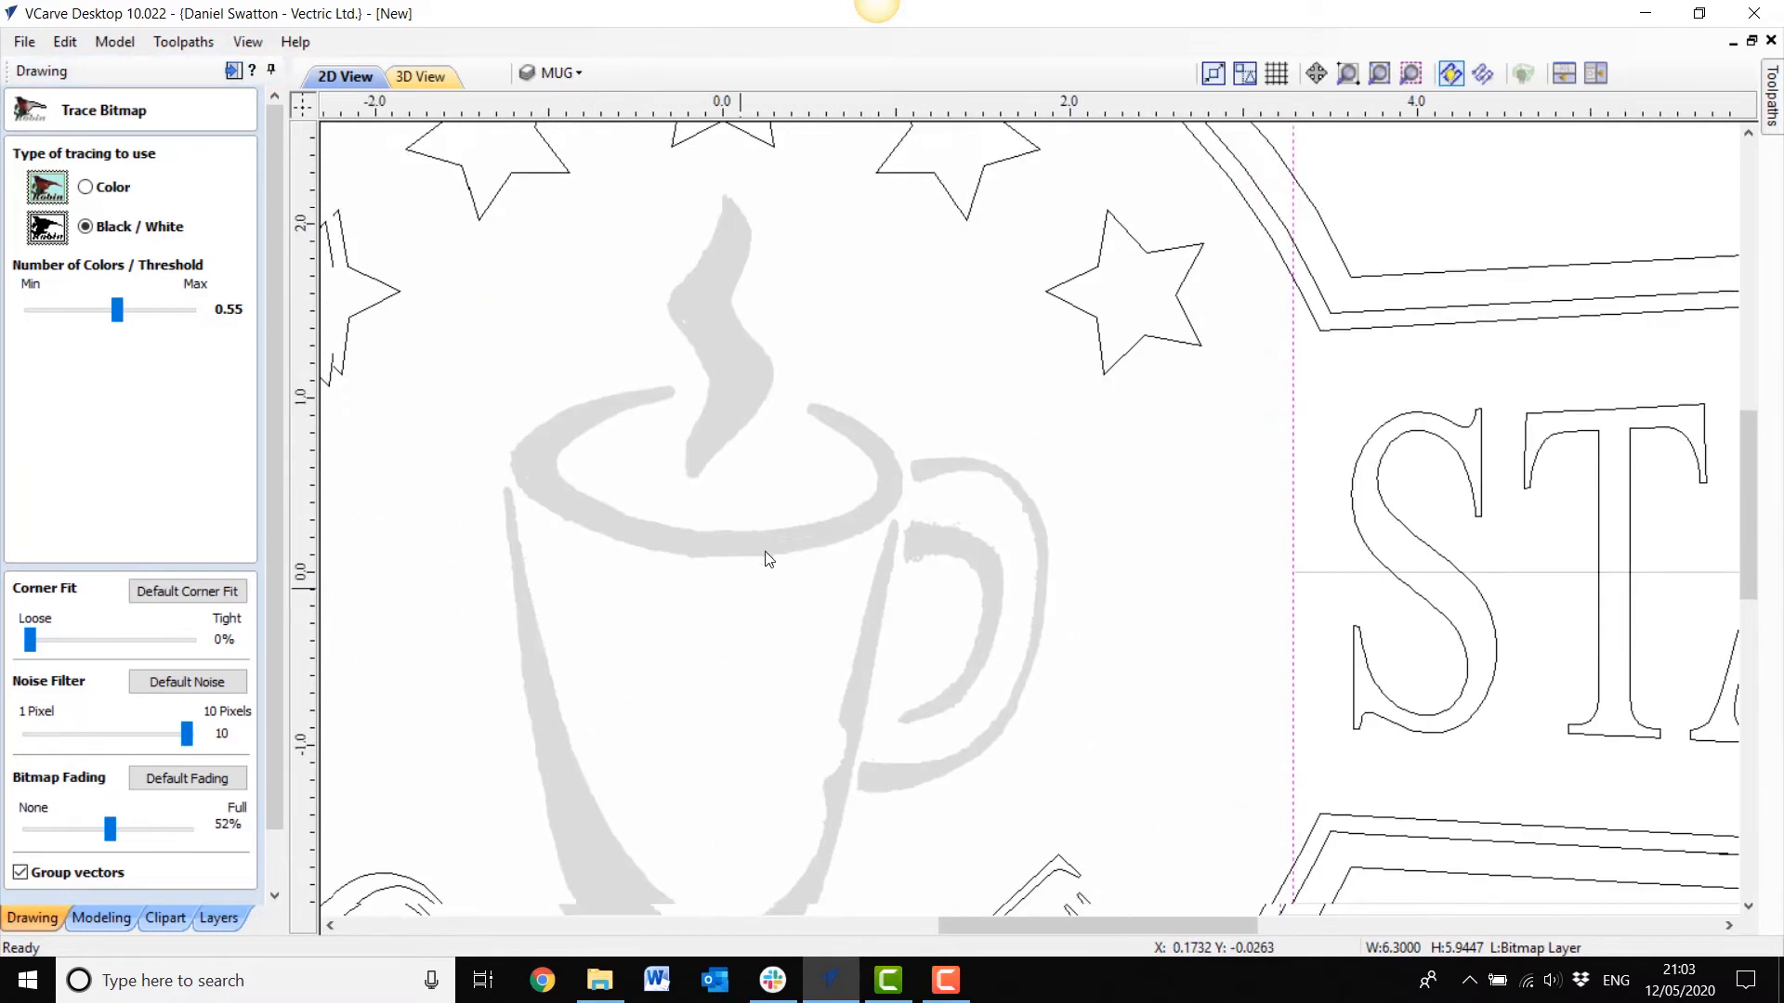
pyautogui.scroll(2, 851, 391)
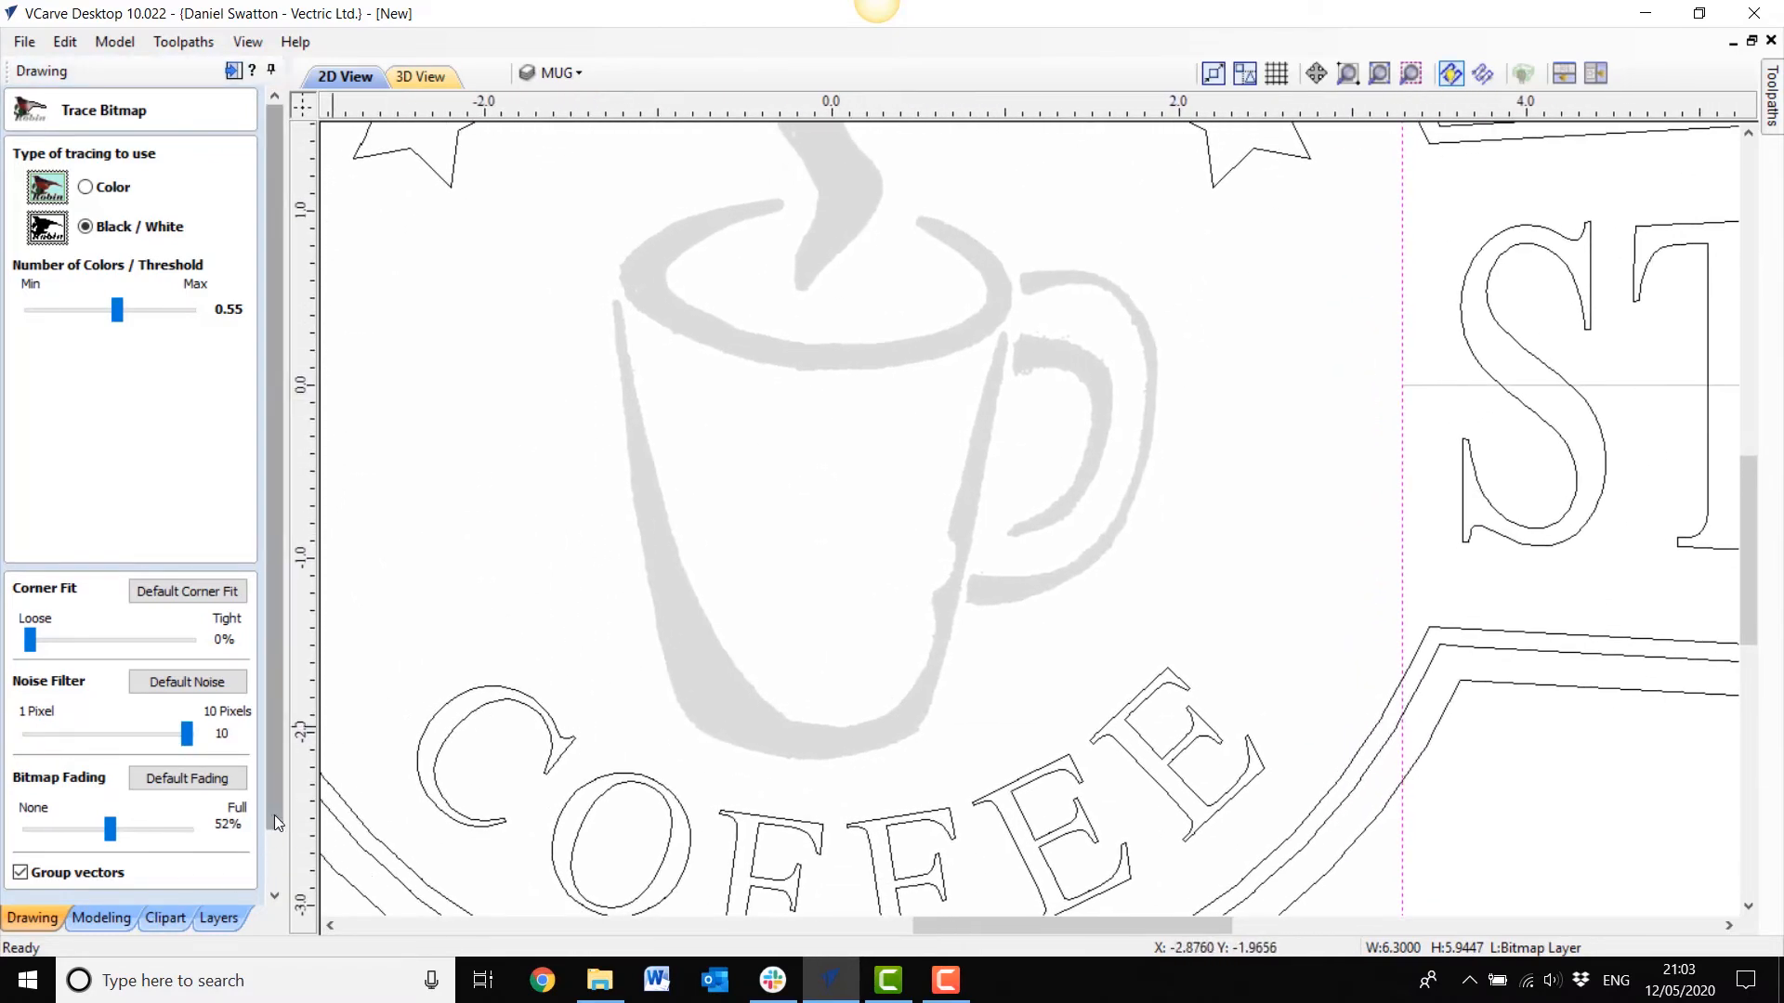
pyautogui.moveTo(275, 815); pyautogui.dragTo(280, 878)
pyautogui.click(171, 854)
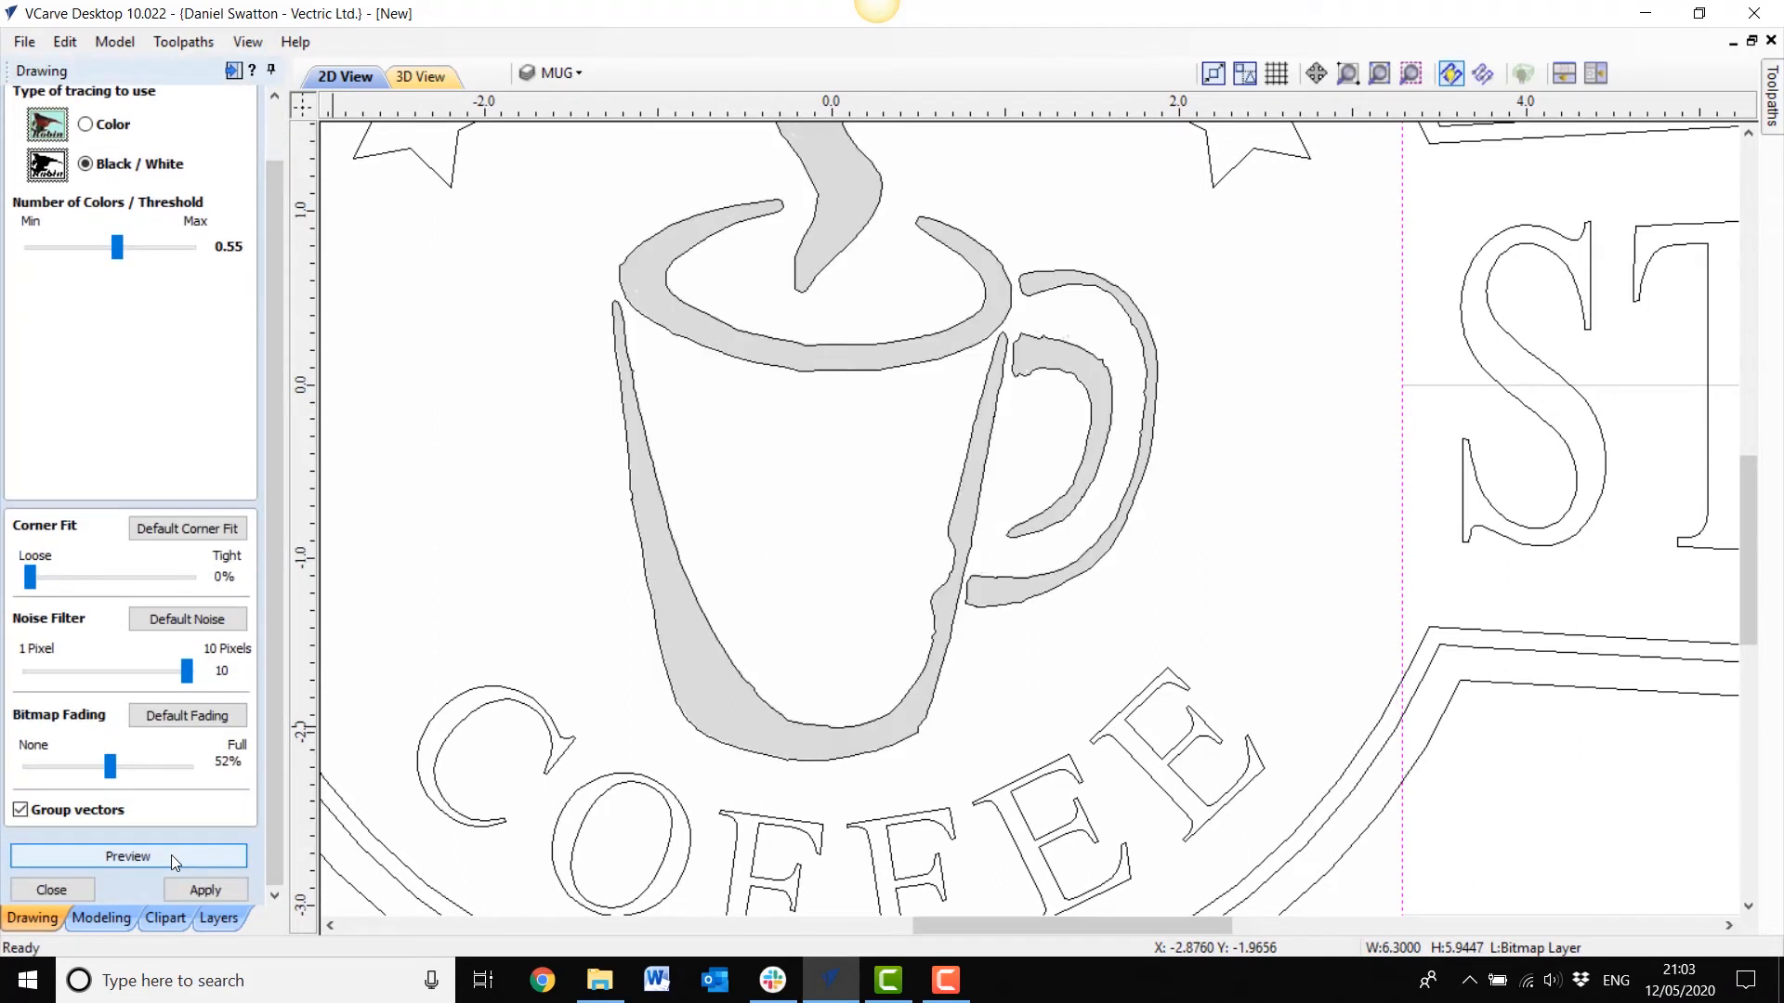
pyautogui.click(206, 890)
pyautogui.click(51, 890)
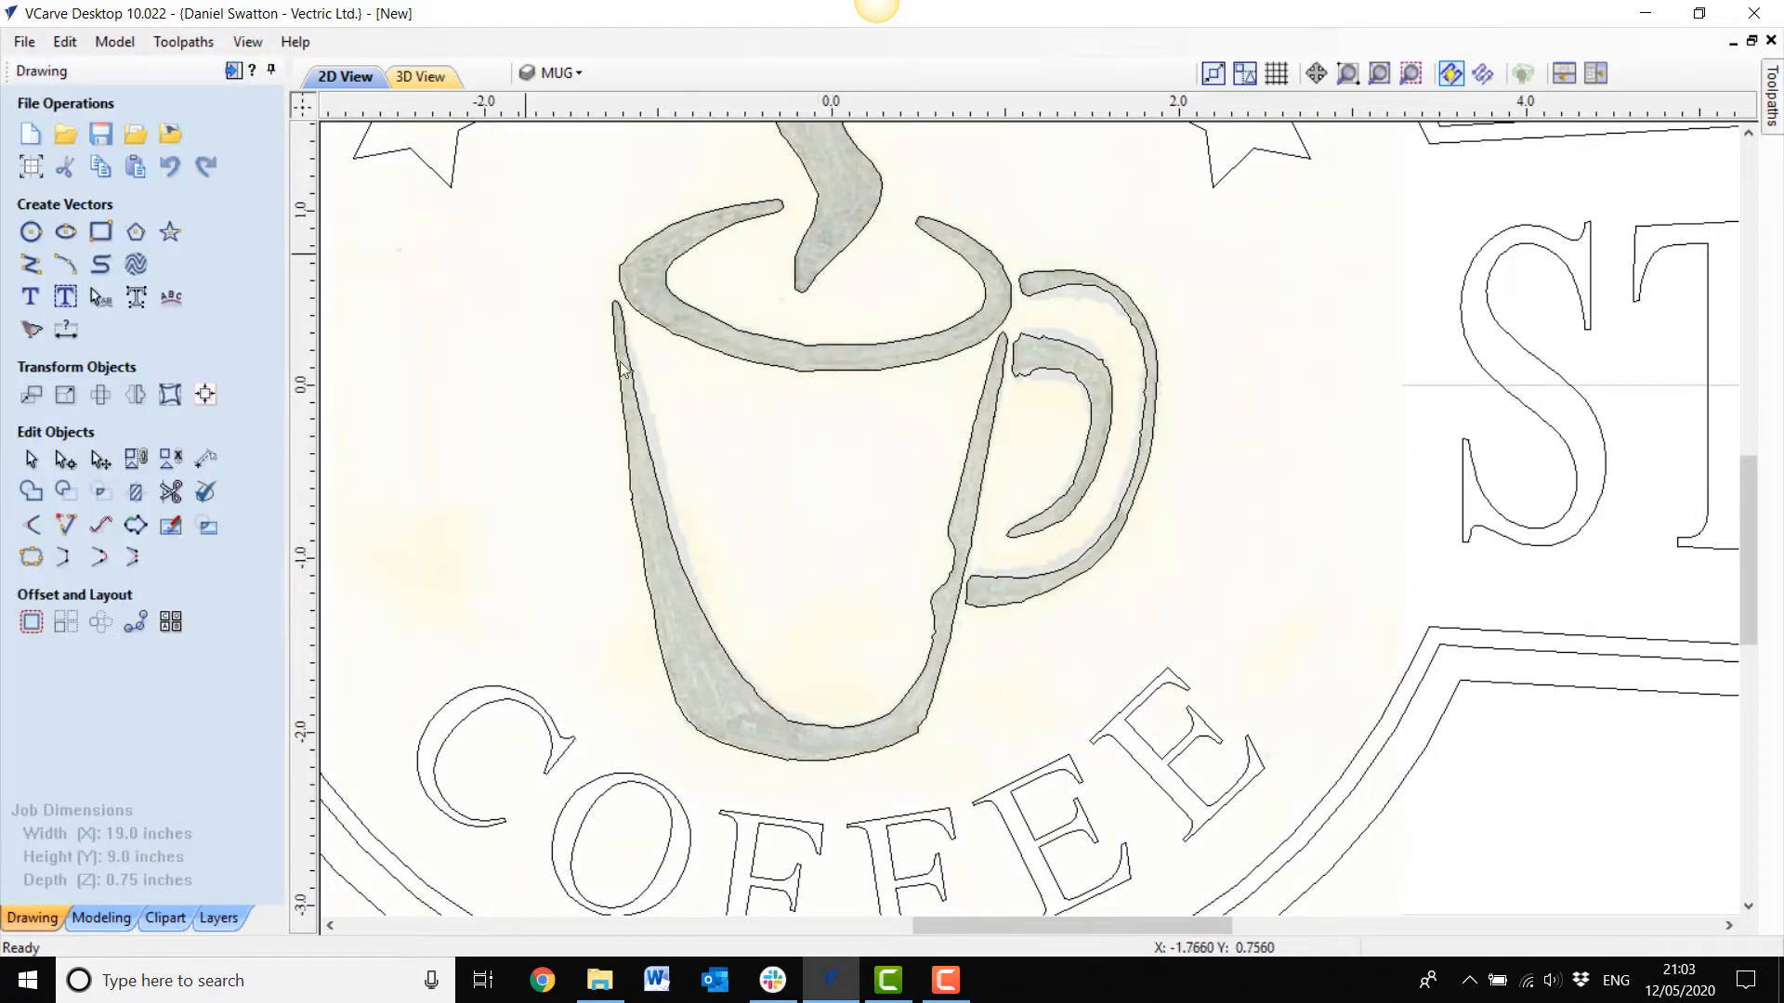
# Step: Hide the Bitmap Layer so only the vectors are shown
pyautogui.moveTo(690, 443); pyautogui.dragTo(709, 465, button='middle')
pyautogui.click(578, 70)
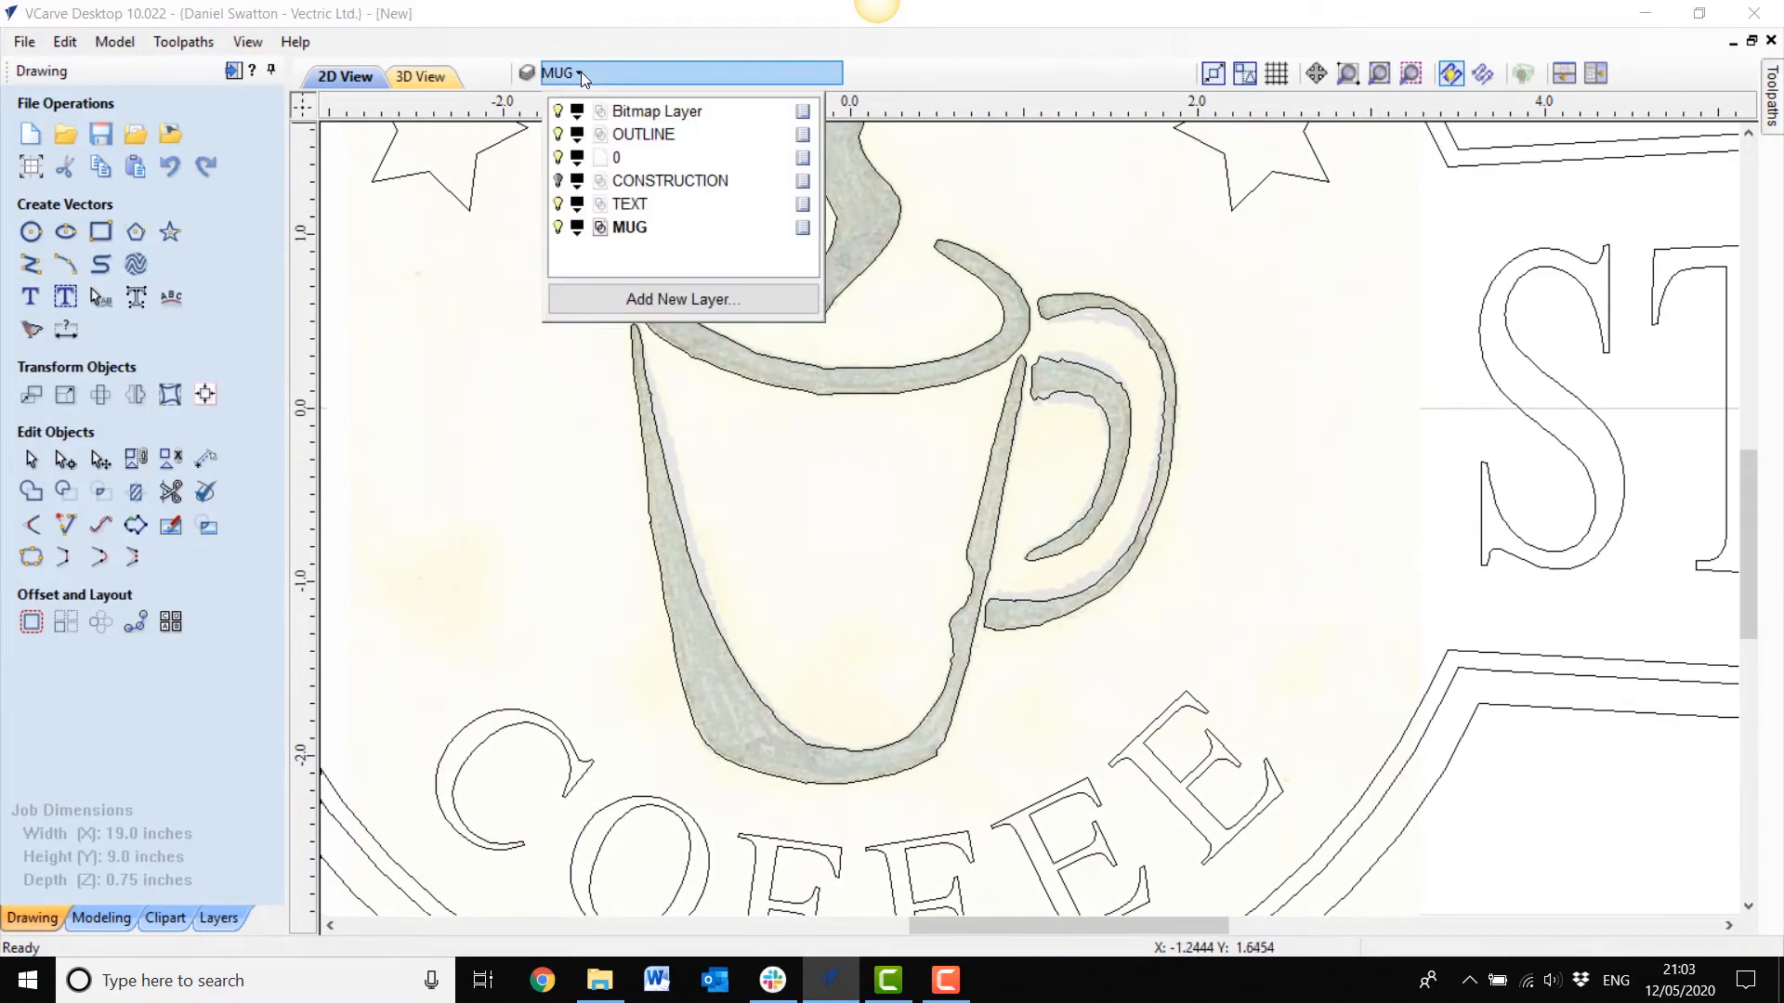
pyautogui.click(557, 113)
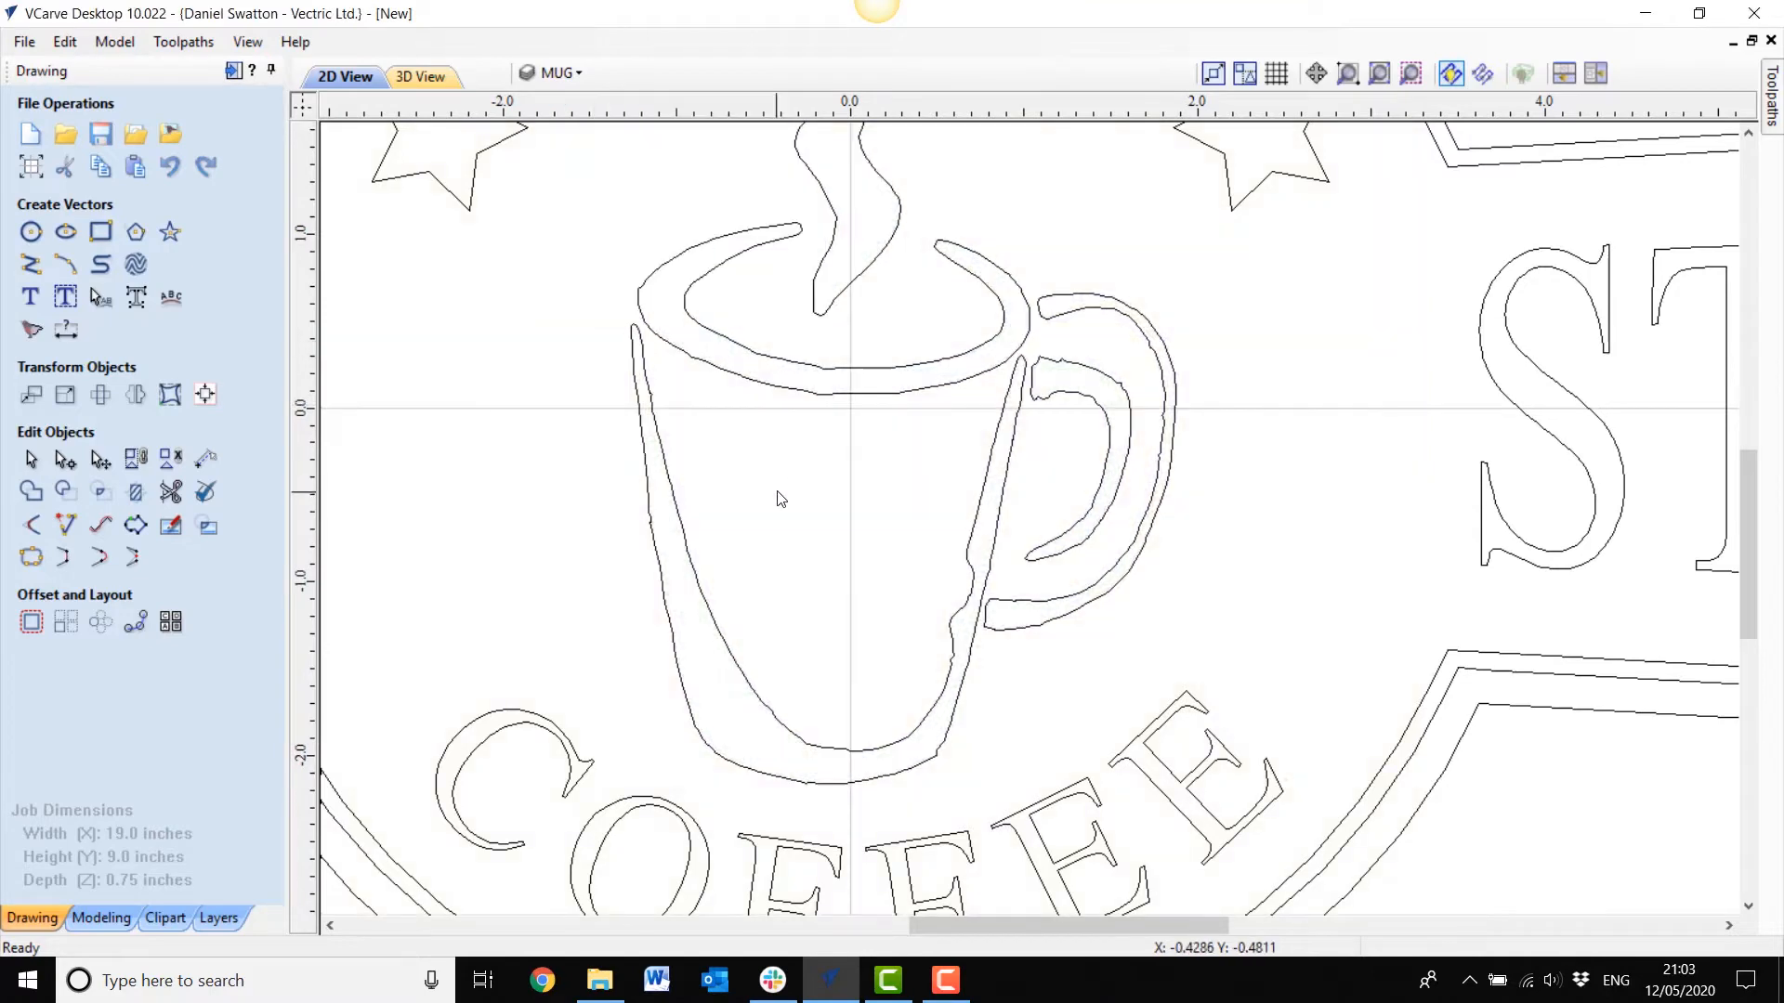
# Step: Preview fitting Bezier curves to the traced mug vectors with 0.03 inch tolerance and sharp corners kept, without replacing the originals
pyautogui.click(996, 537)
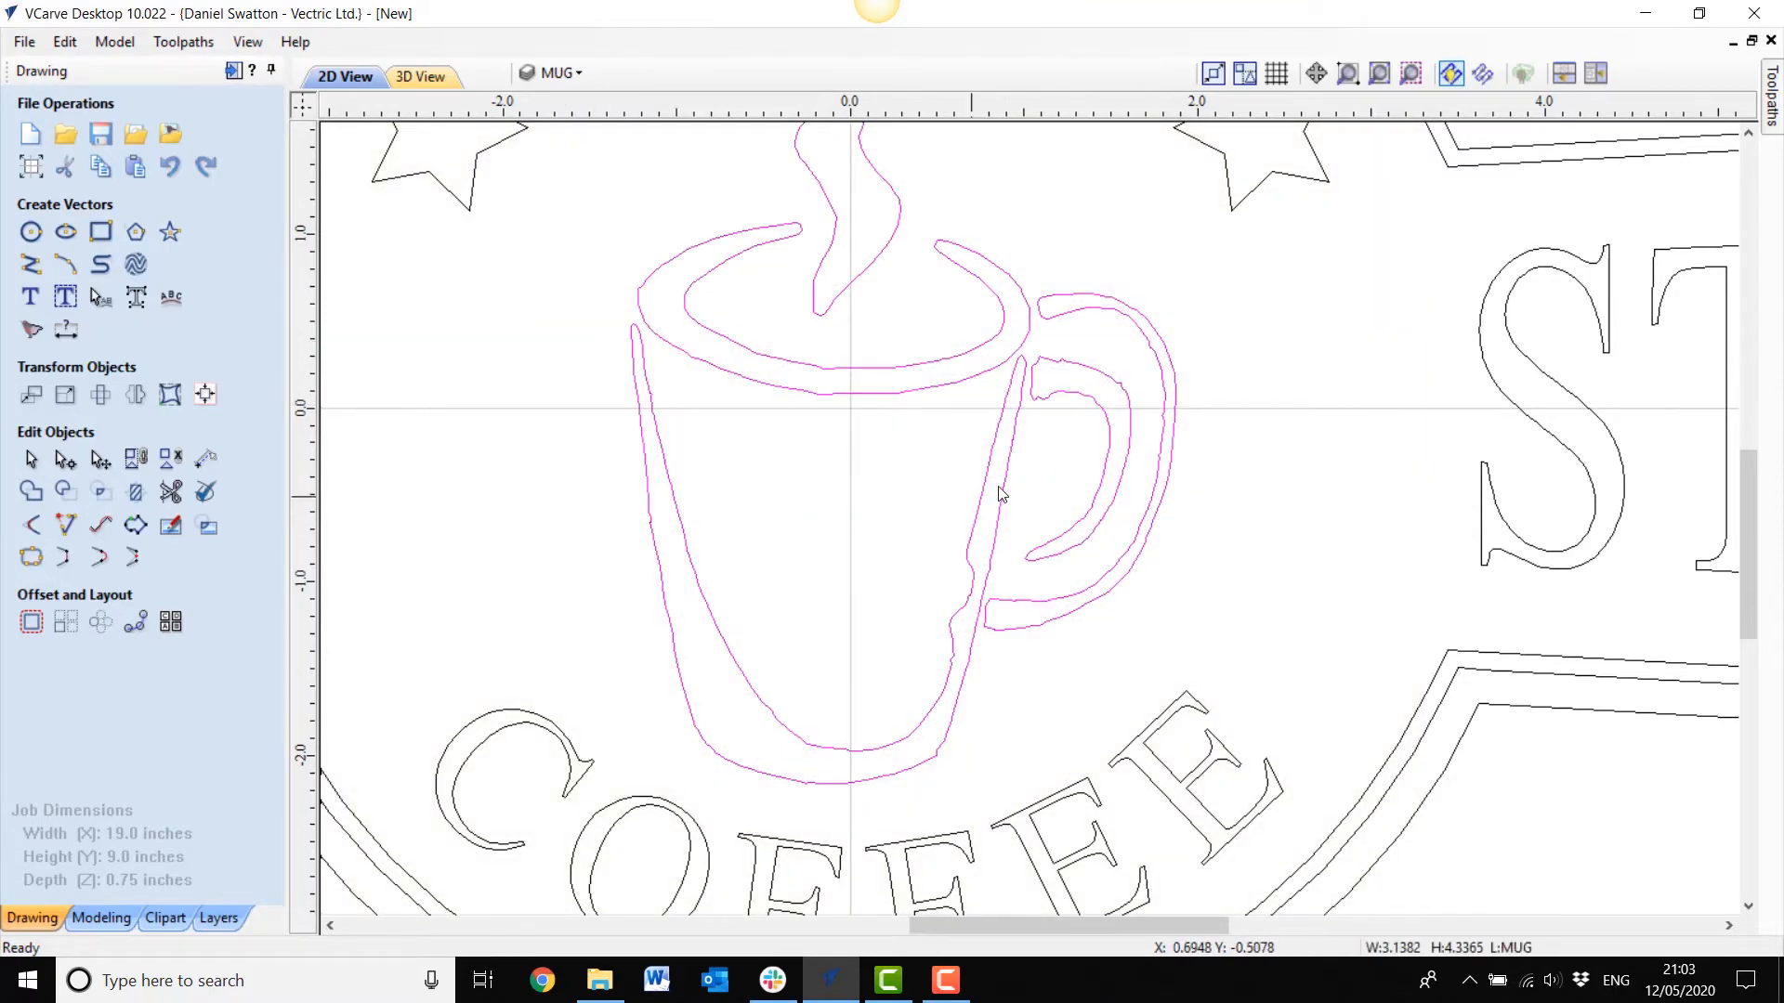
pyautogui.scroll(4, 1013, 526)
pyautogui.scroll(2, 1061, 548)
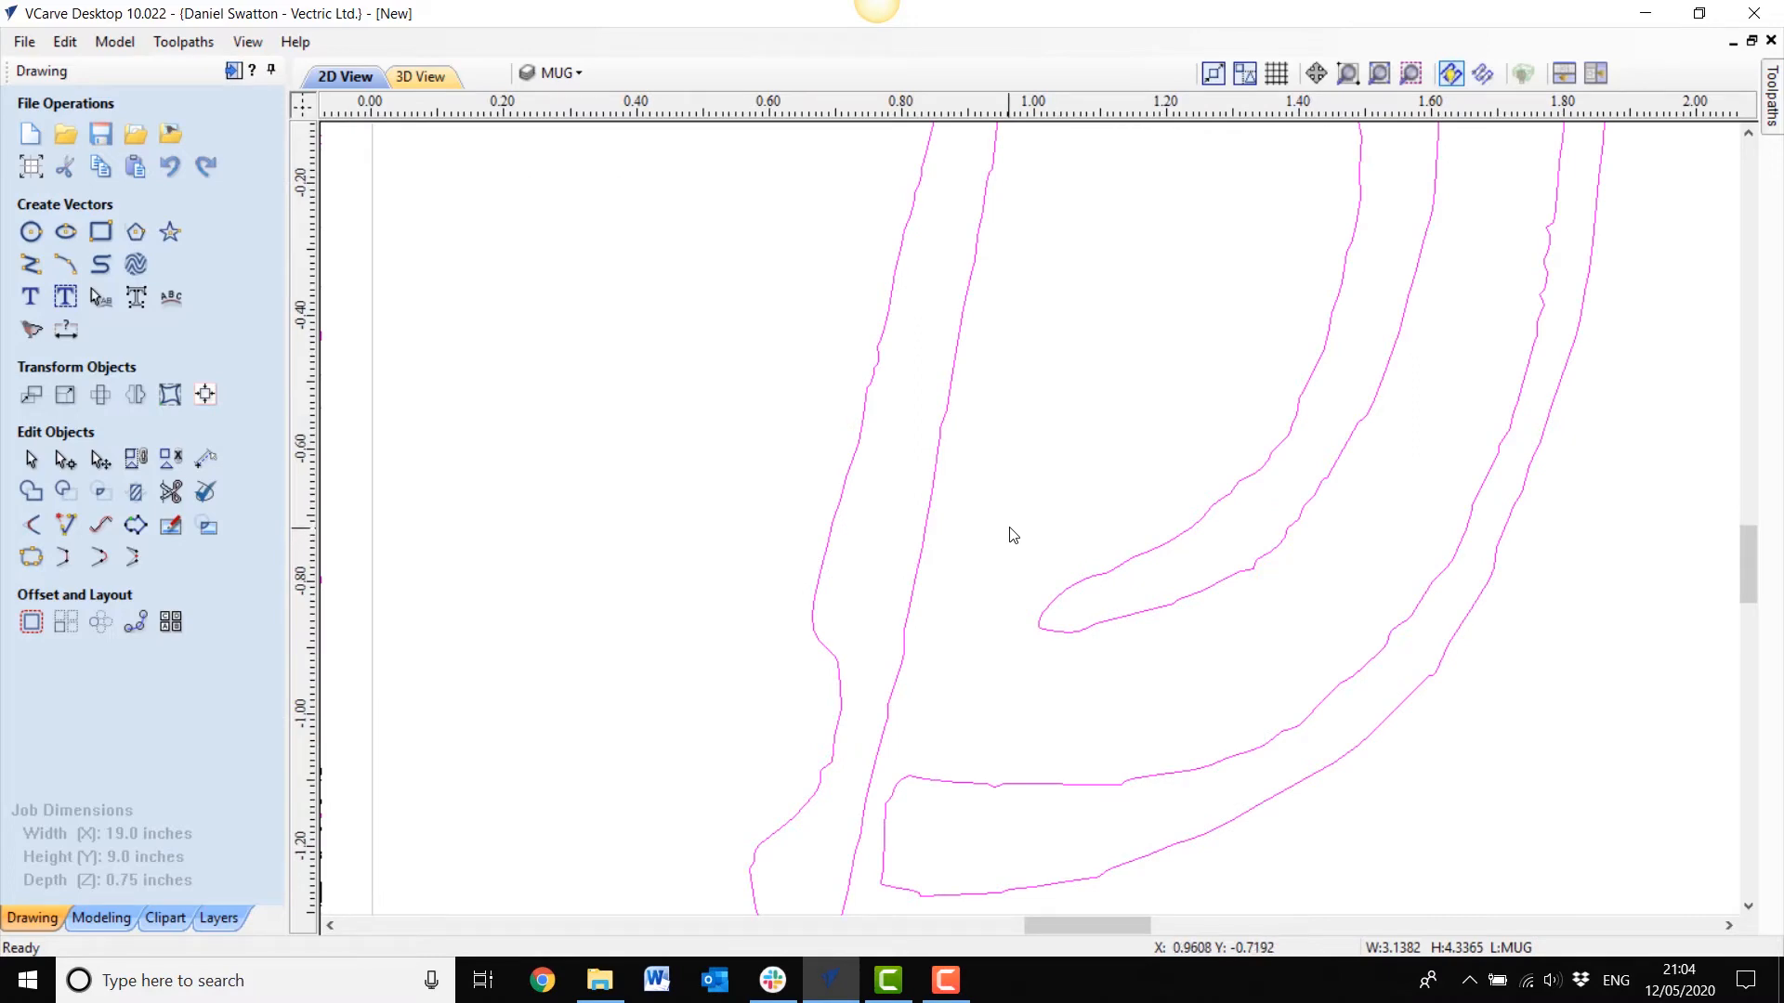
pyautogui.scroll(-4, 765, 561)
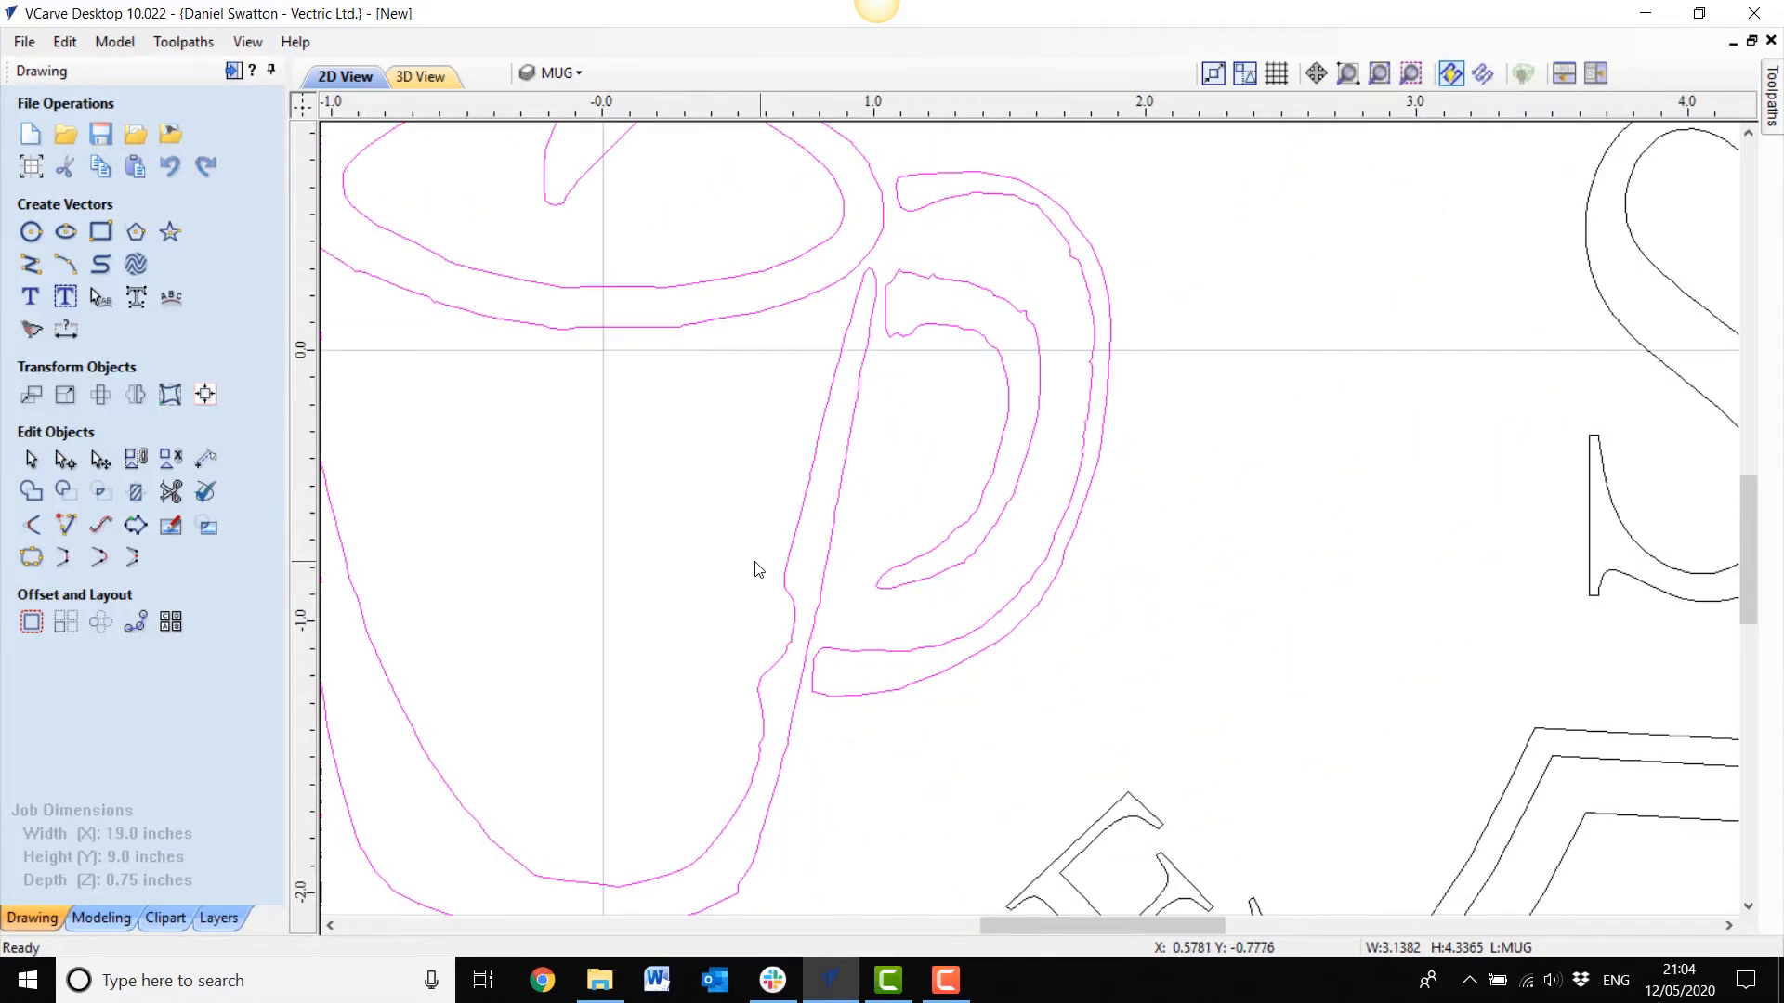
pyautogui.scroll(-3, 985, 578)
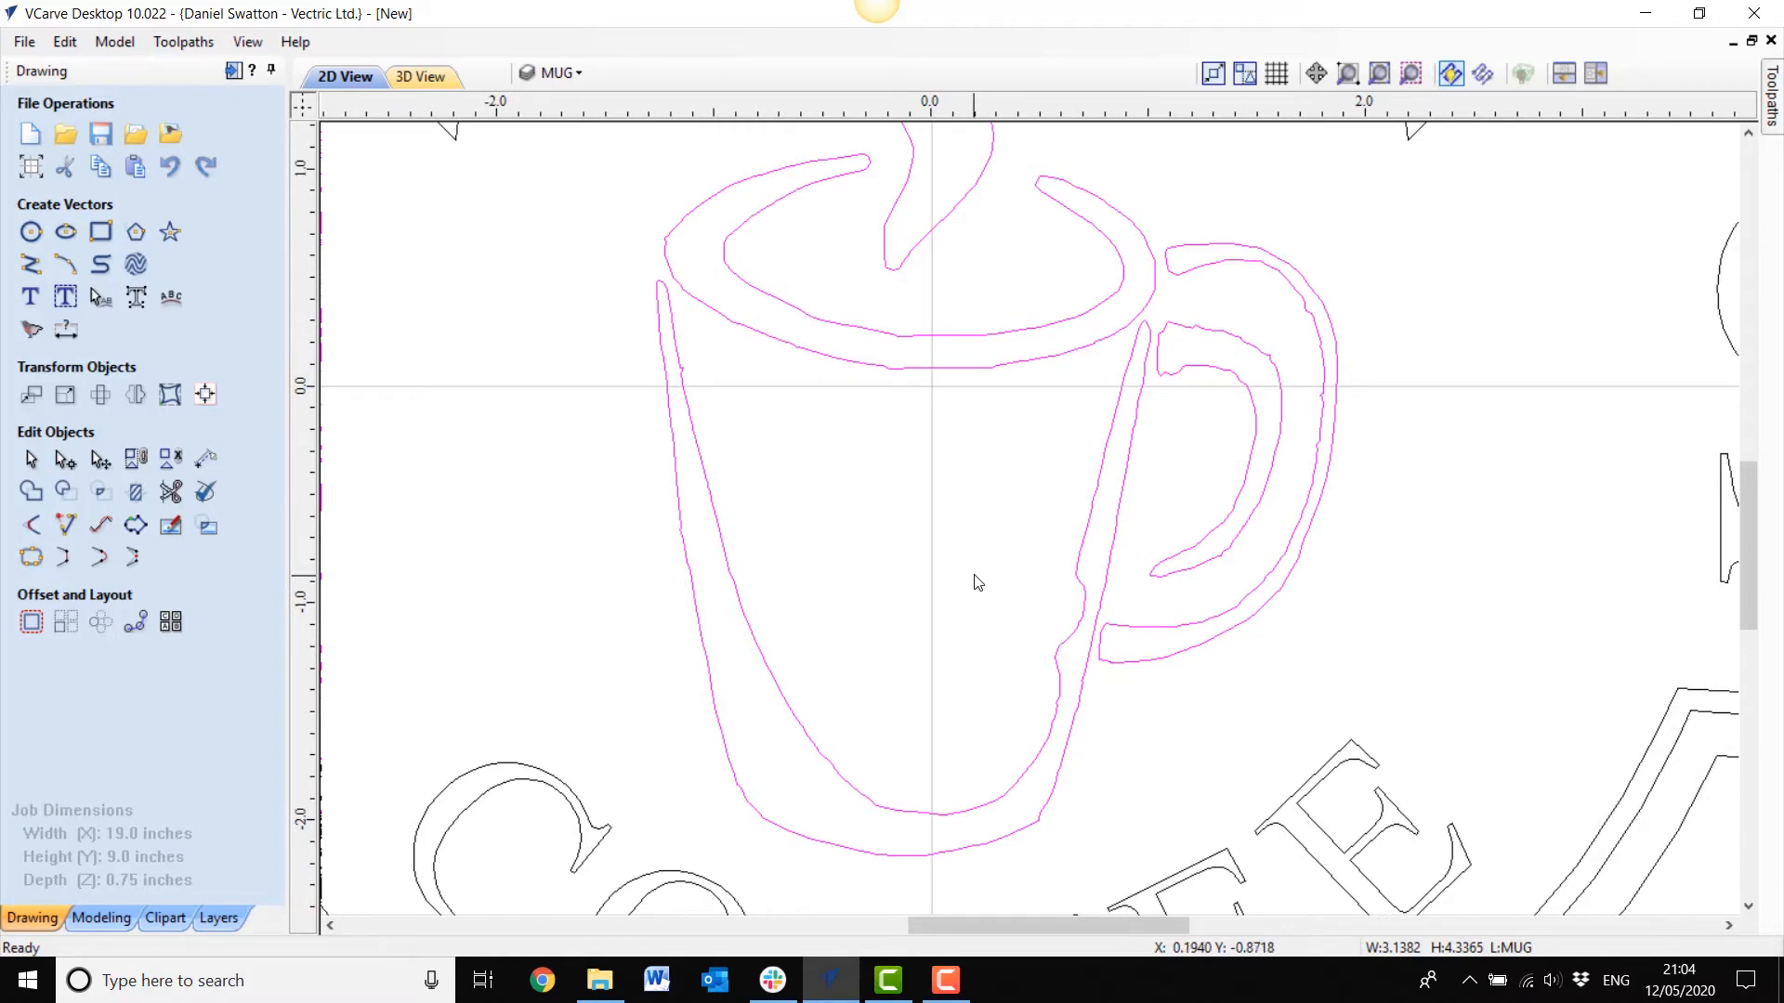
pyautogui.moveTo(972, 566); pyautogui.dragTo(965, 634, button='middle')
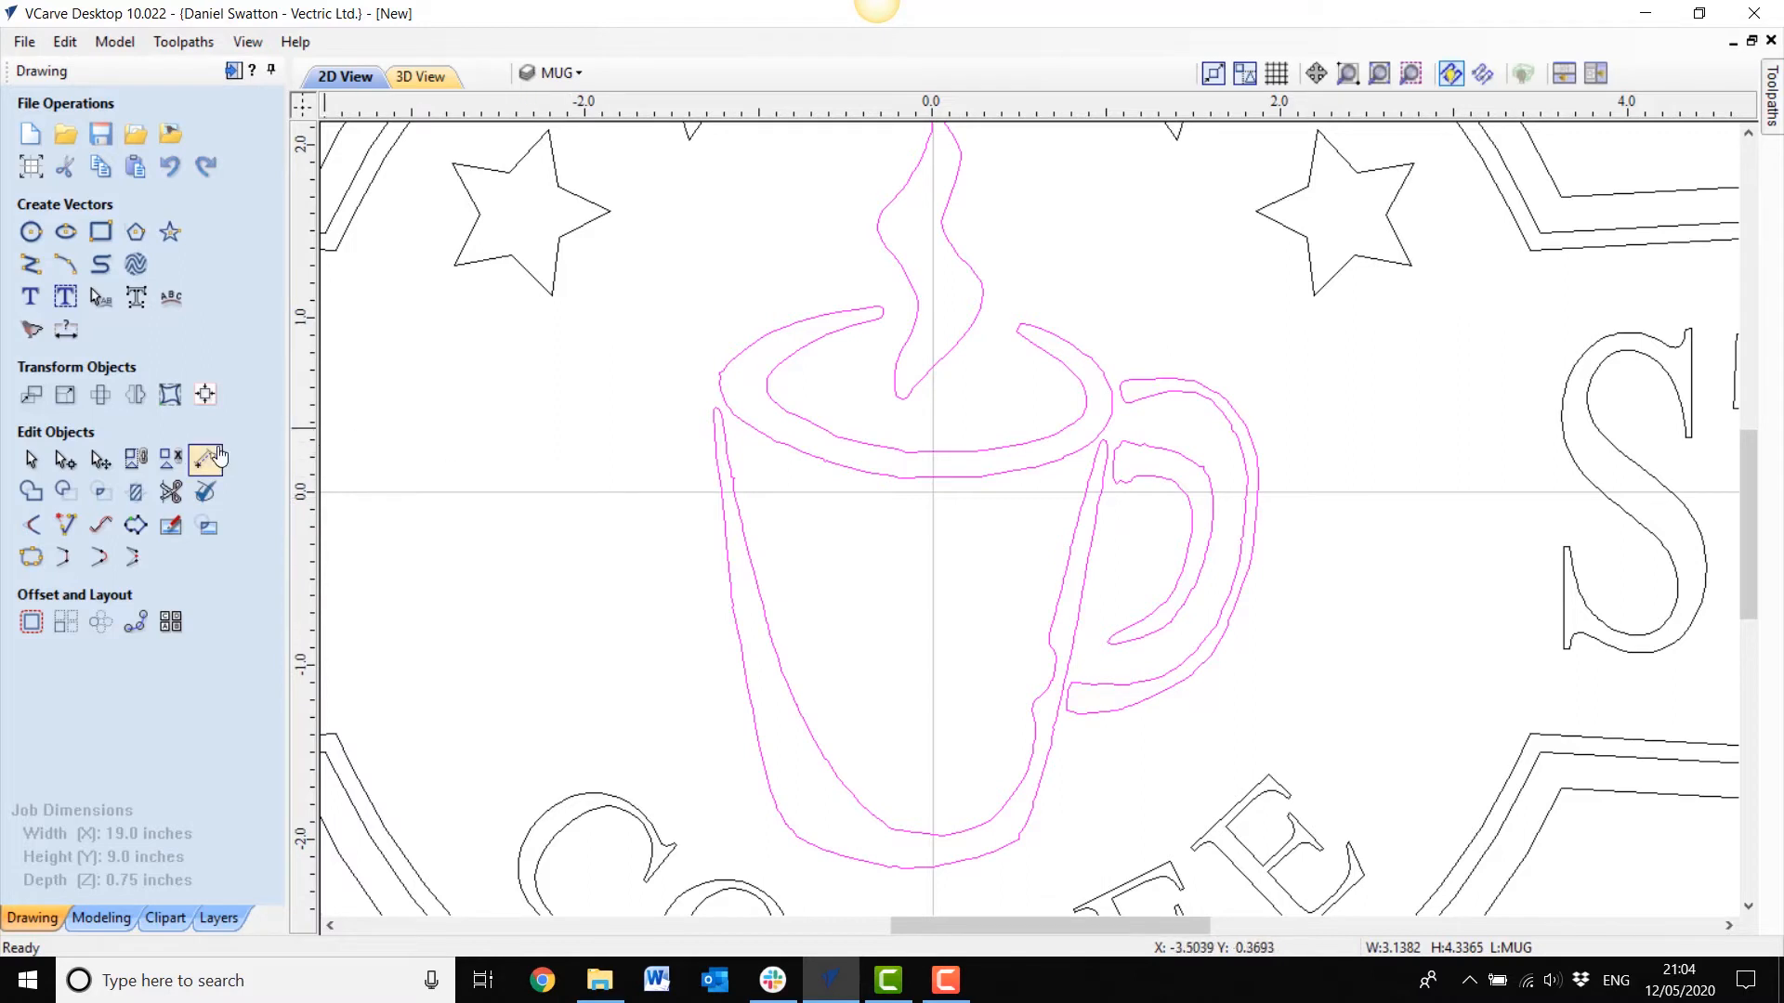
pyautogui.click(112, 528)
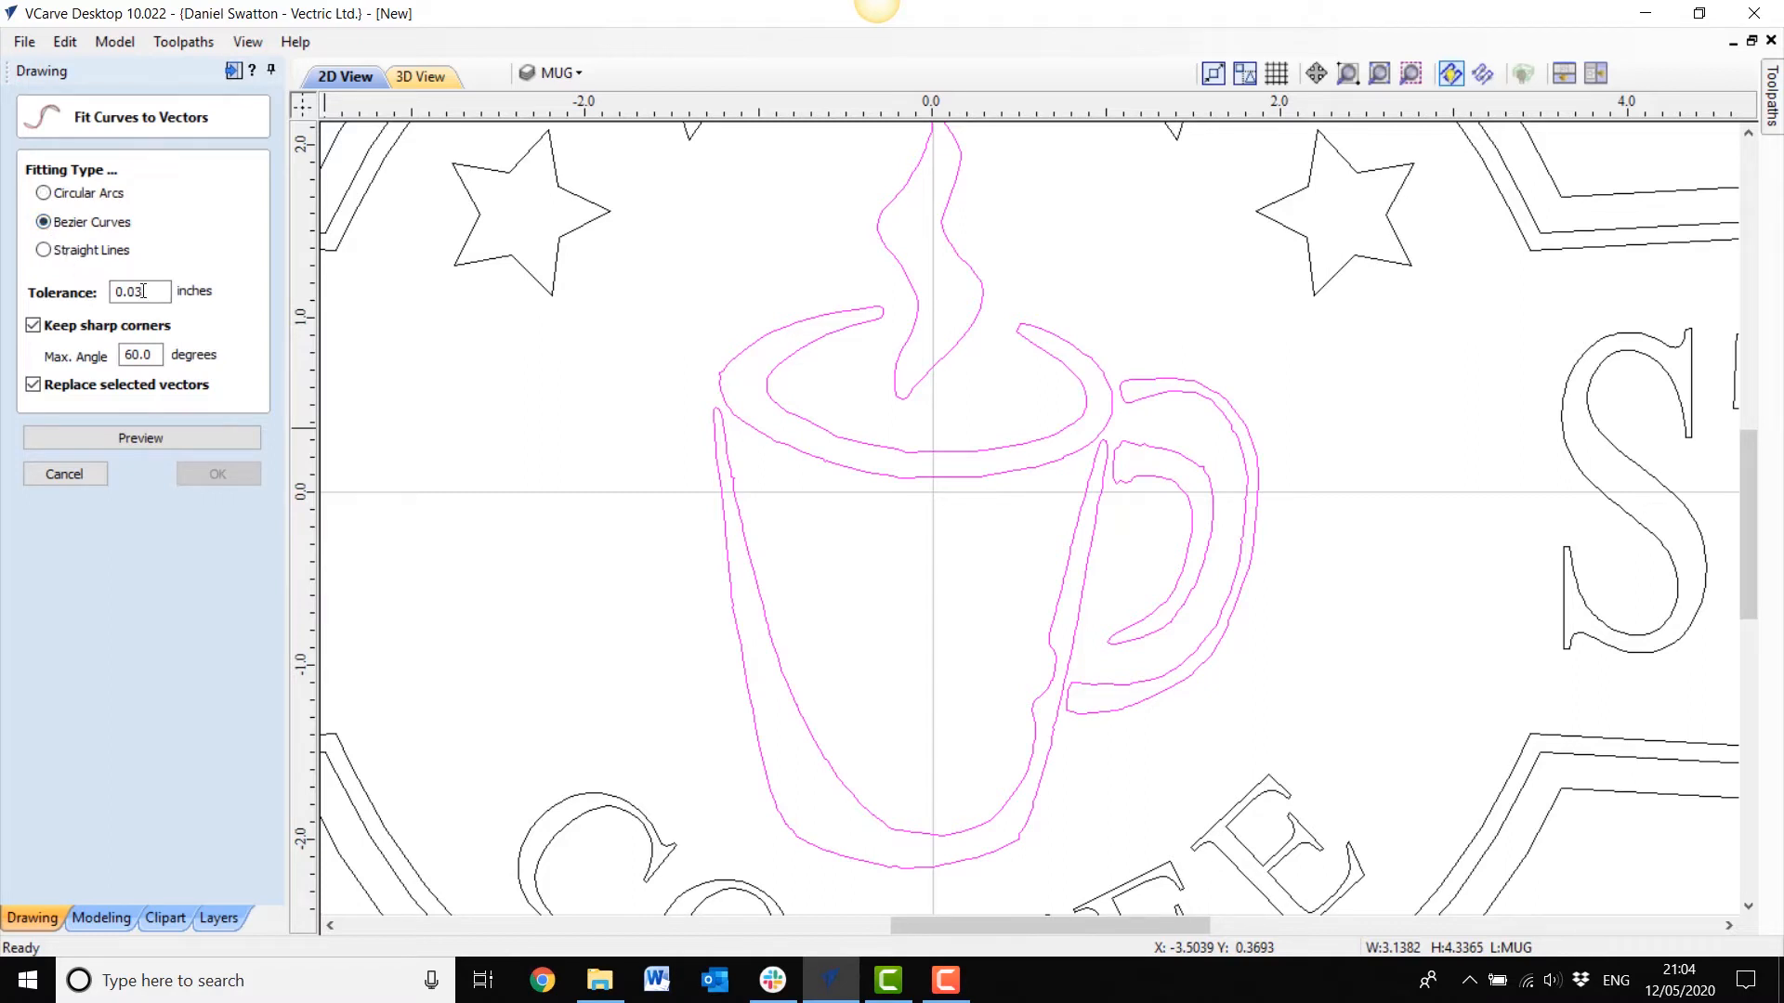
pyautogui.click(34, 384)
pyautogui.scroll(5, 1055, 498)
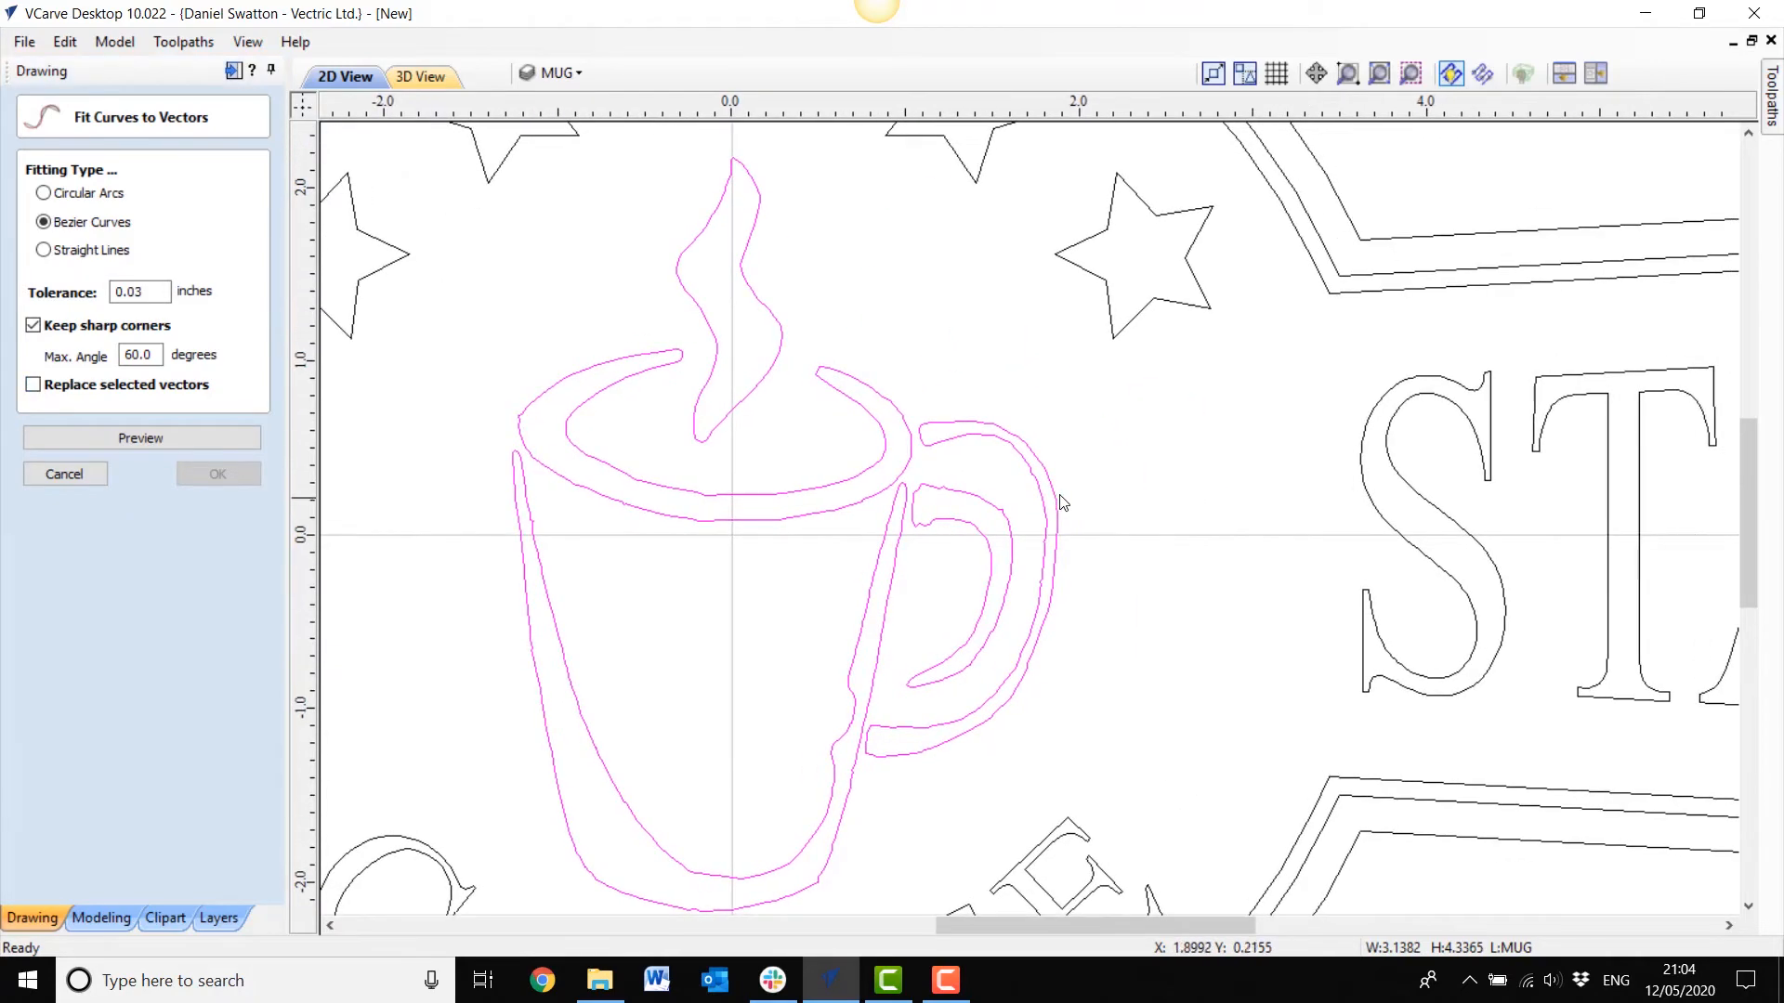
pyautogui.scroll(3, 1032, 488)
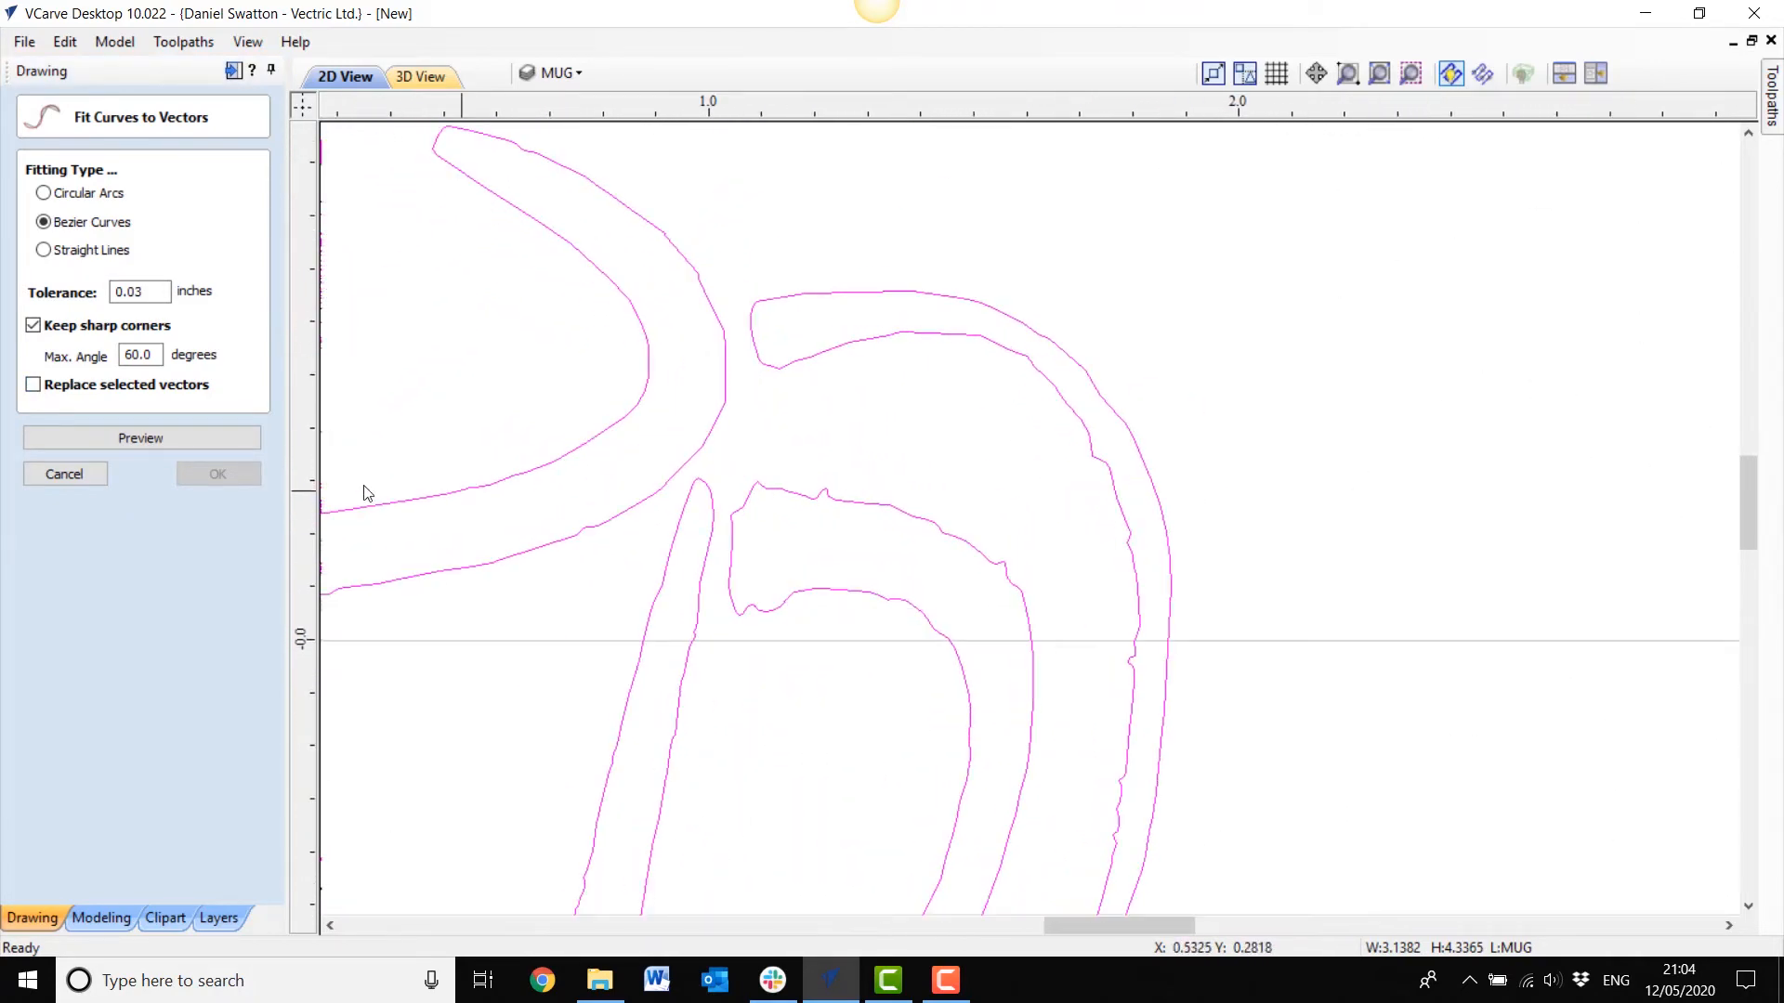
pyautogui.click(224, 444)
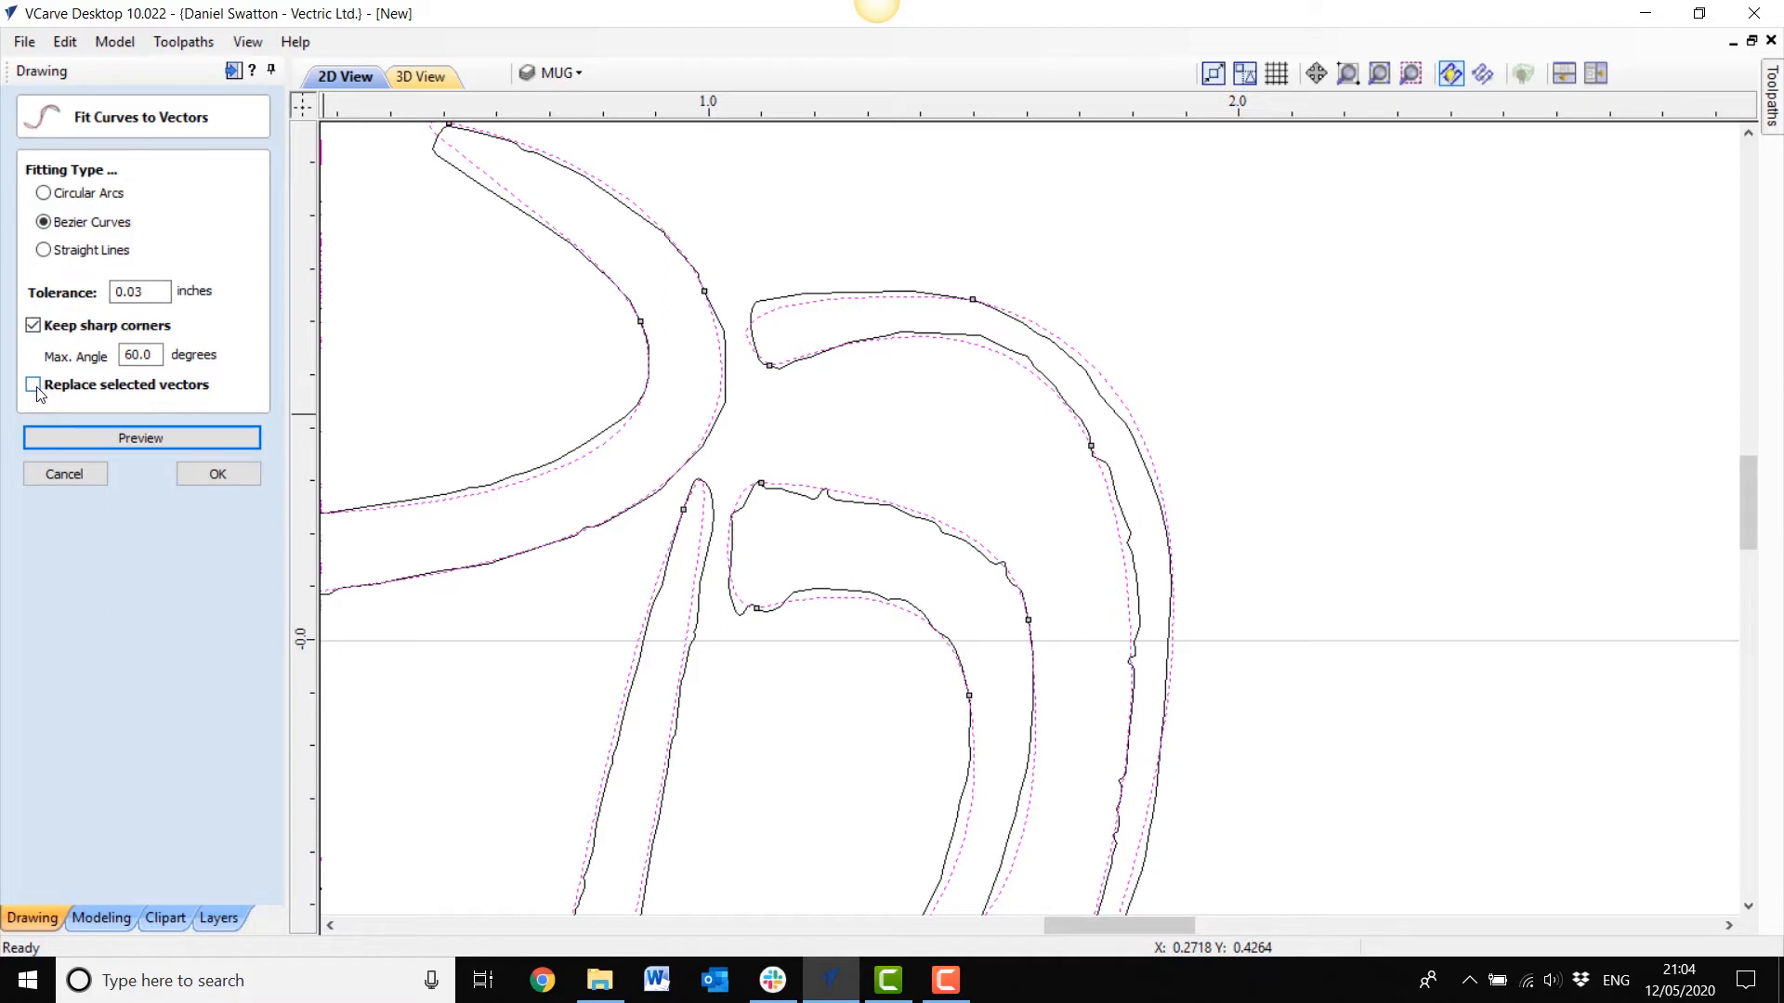
# Step: Replace the selected mug vectors with the fitted Bezier curves, and deselect them
pyautogui.click(102, 443)
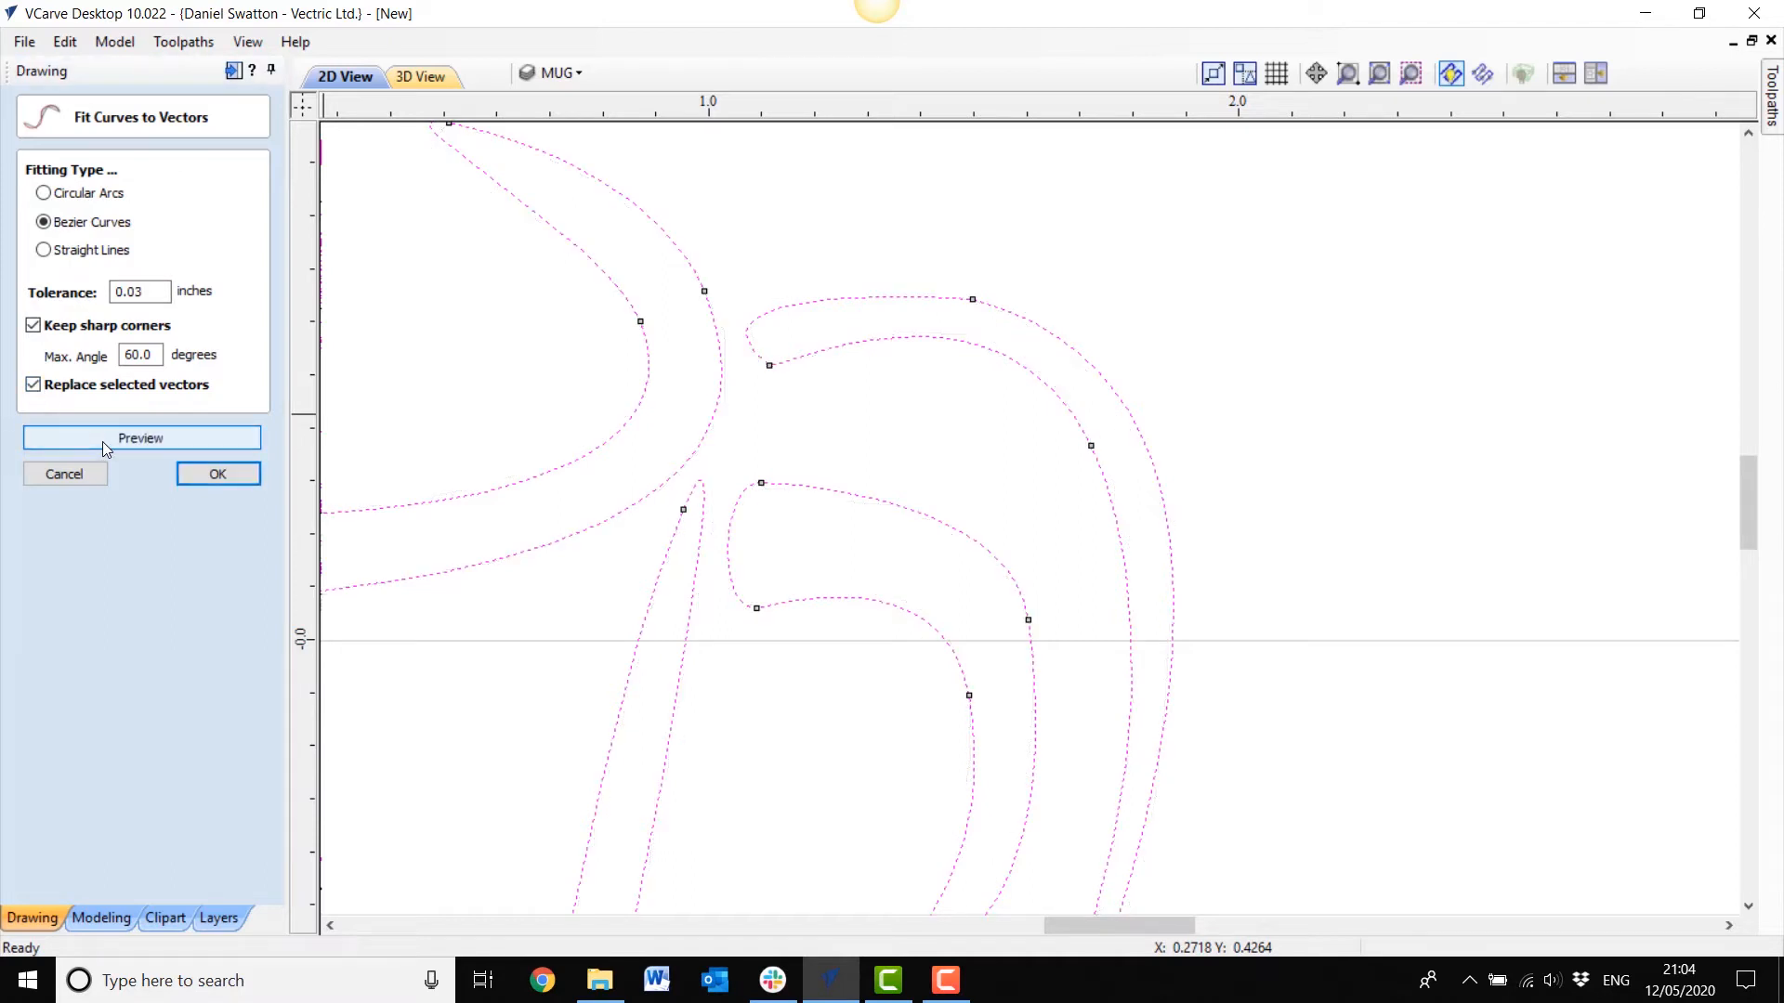
pyautogui.click(217, 474)
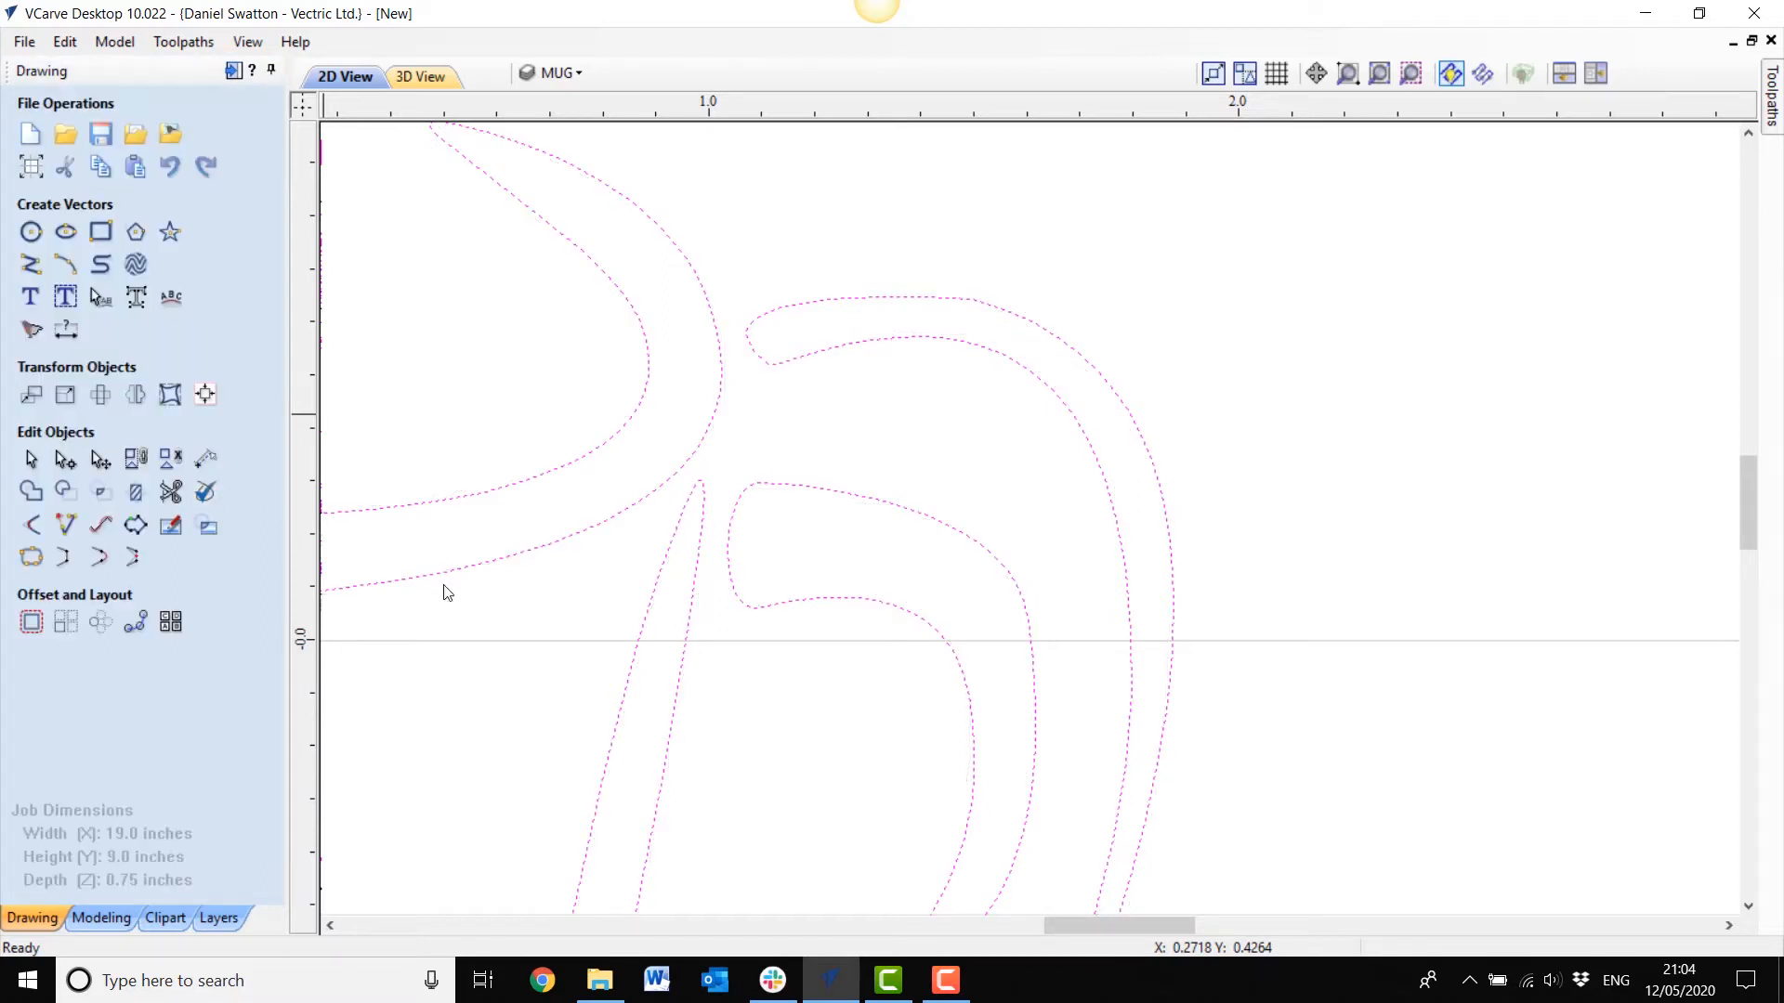
pyautogui.scroll(-3, 693, 657)
pyautogui.scroll(2, 876, 677)
pyautogui.scroll(-3, 1065, 526)
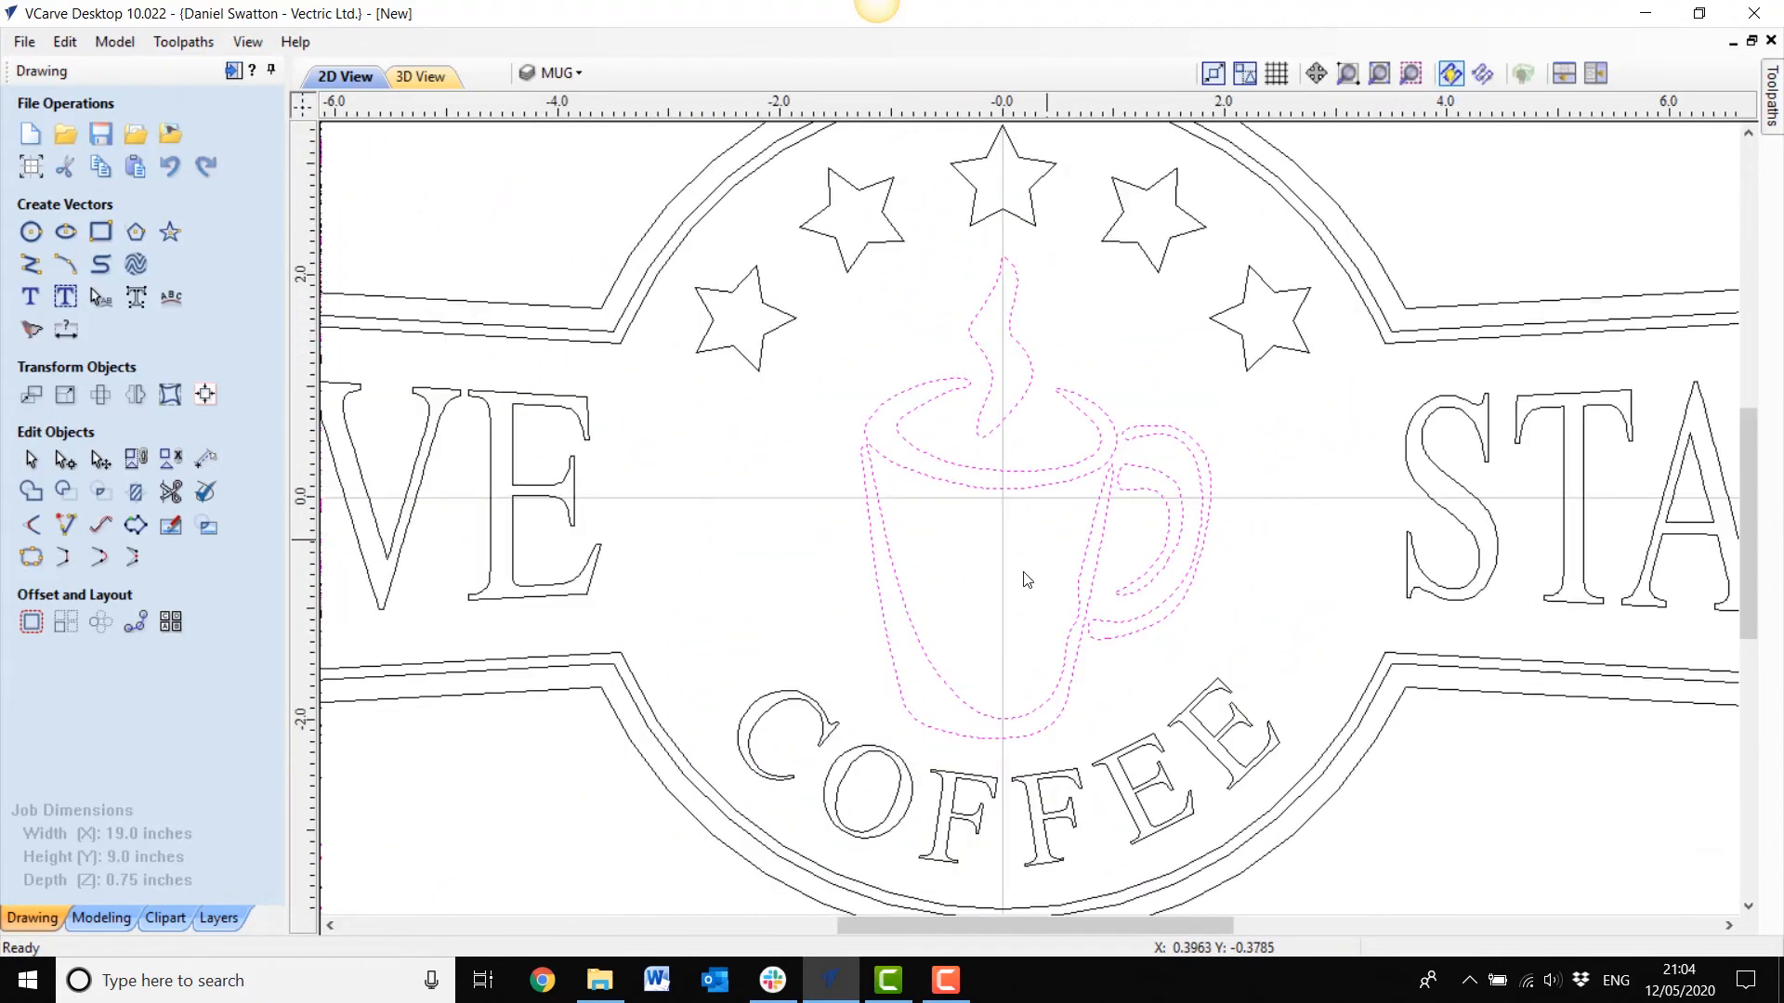
pyautogui.click(1012, 595)
pyautogui.scroll(-3, 1012, 594)
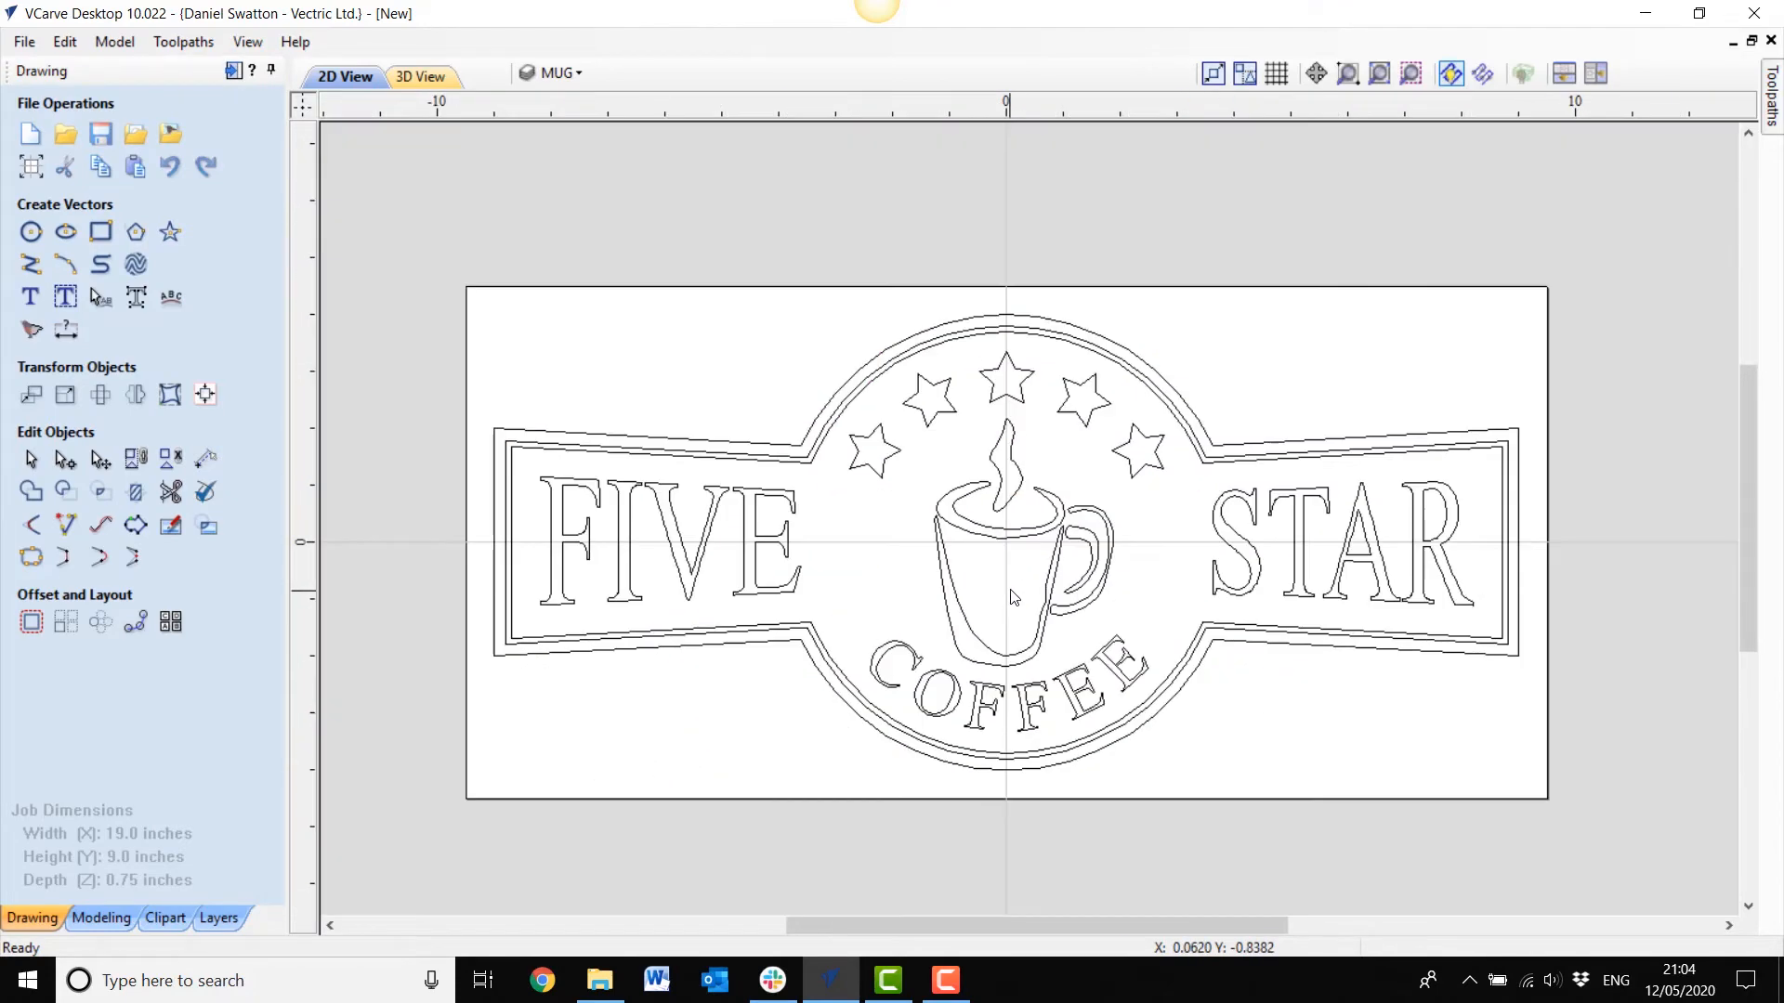
pyautogui.click(1380, 72)
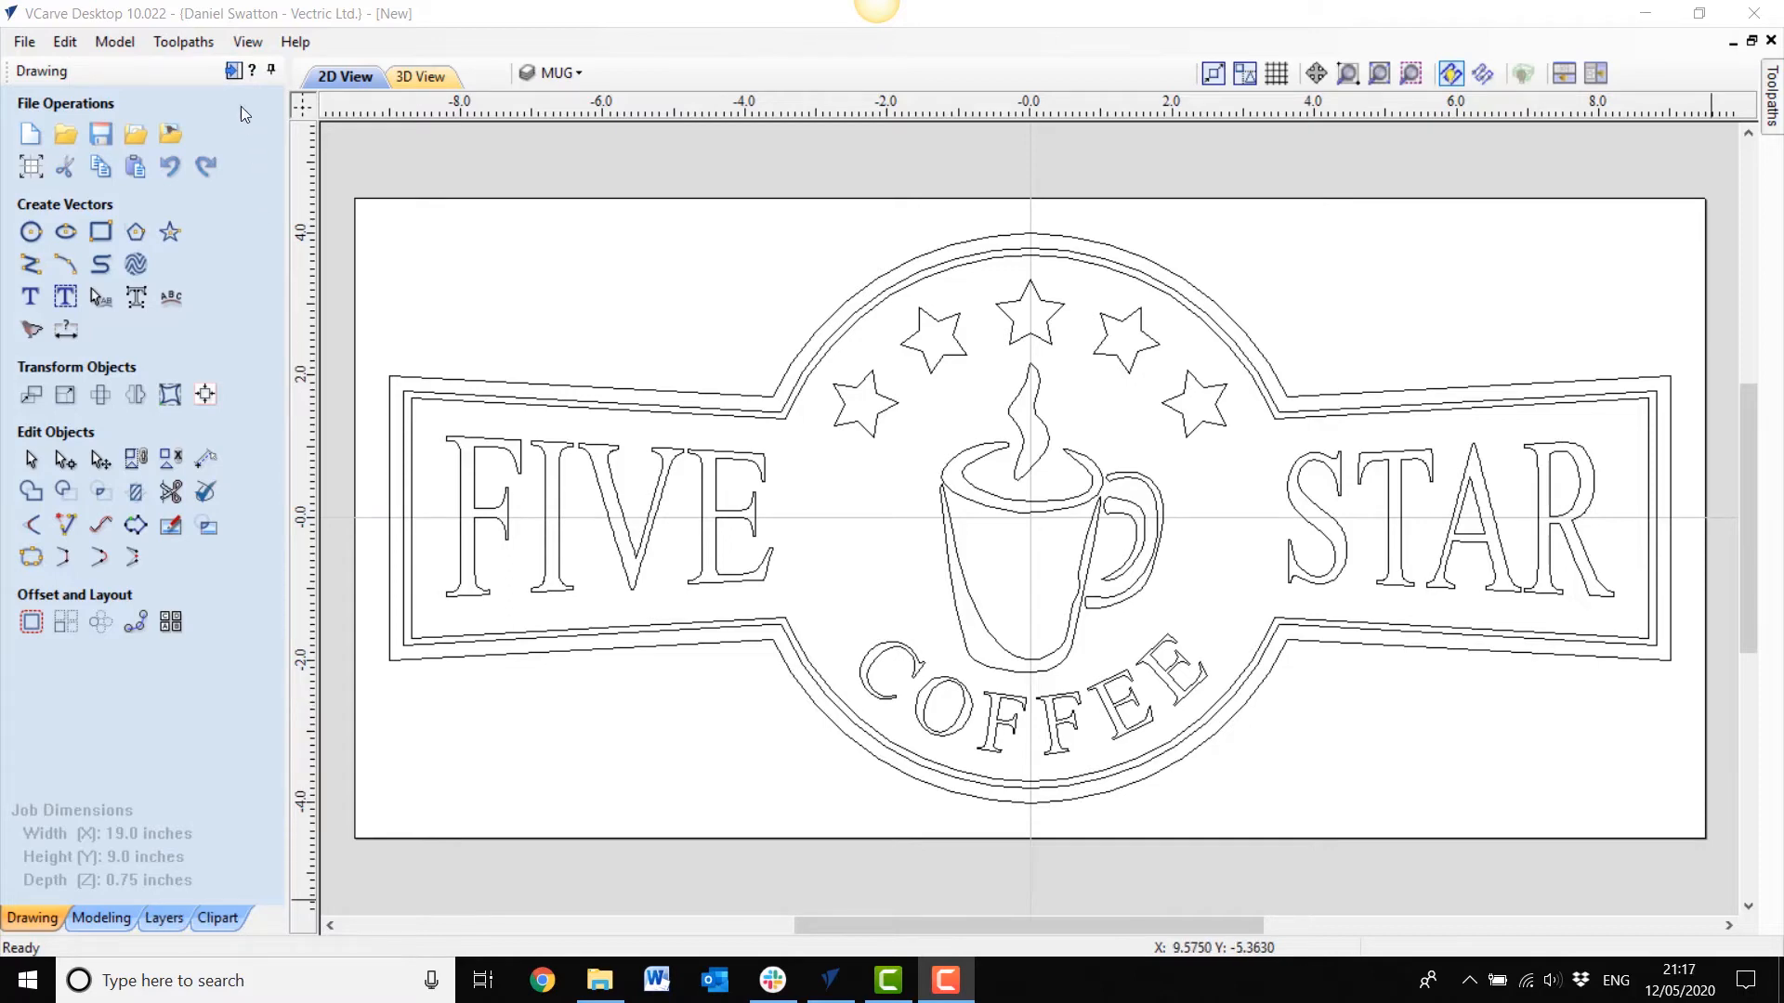
# Step: Switch to the toolpath commands and check the material setup, accepting its settings
pyautogui.click(232, 73)
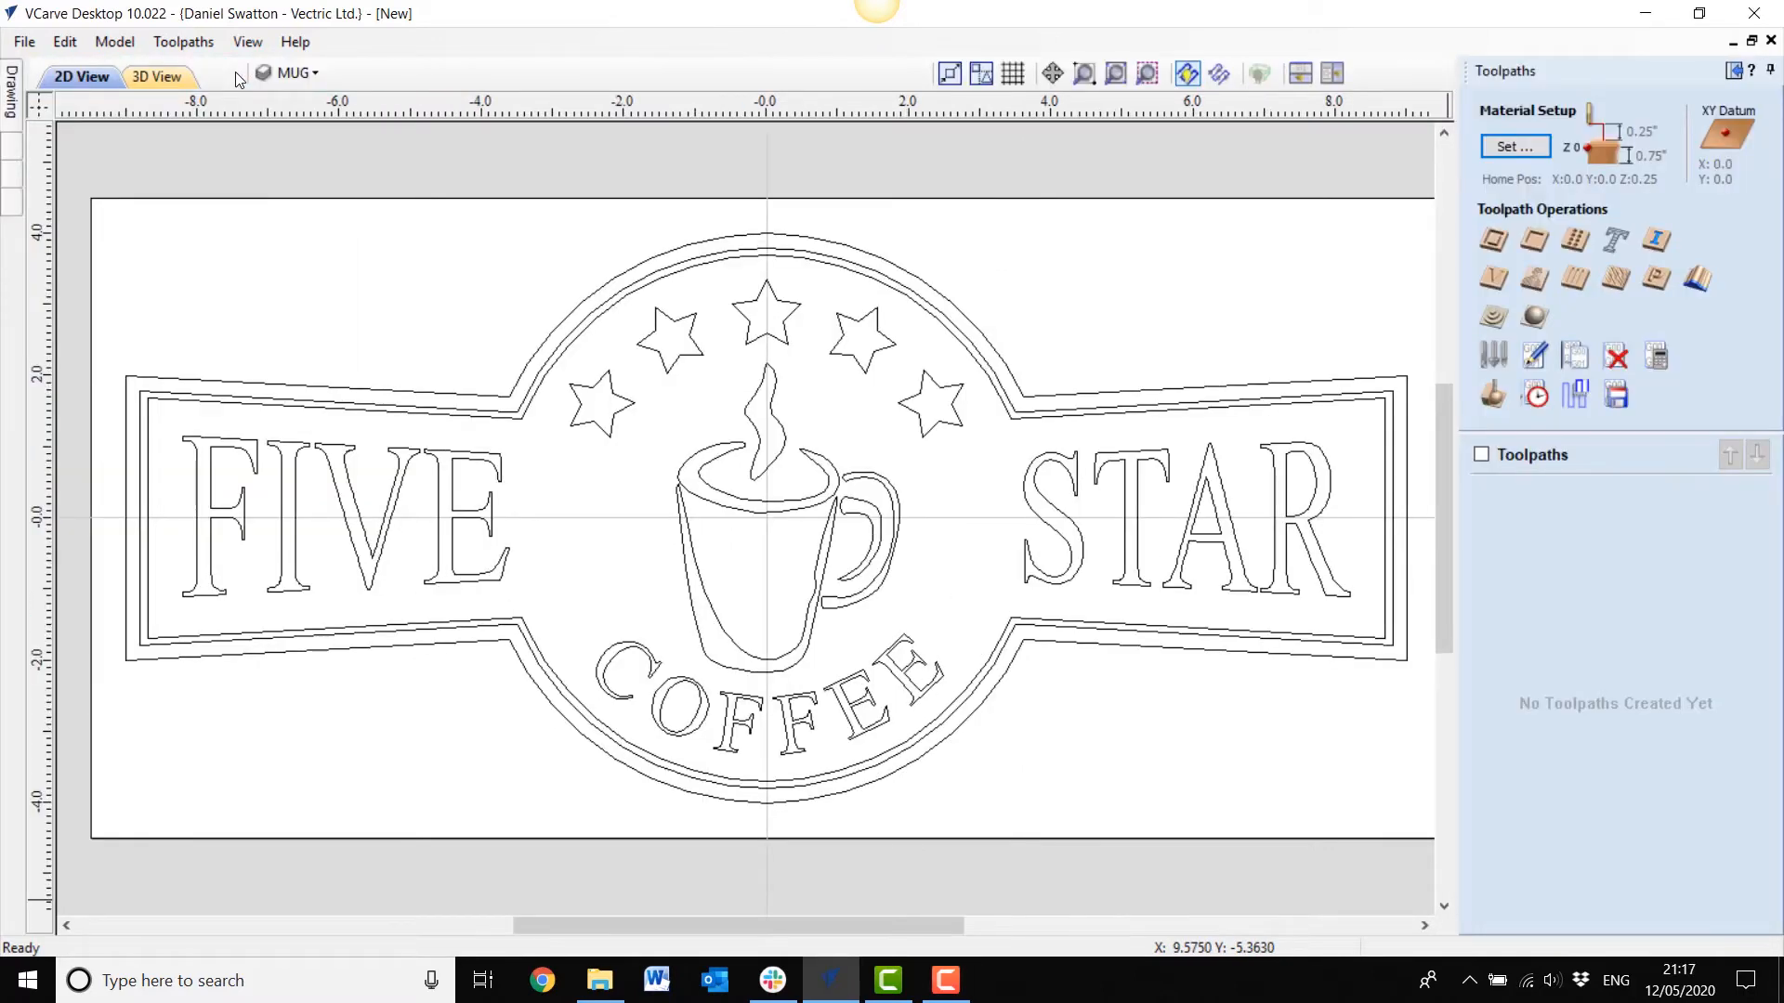
pyautogui.click(1507, 147)
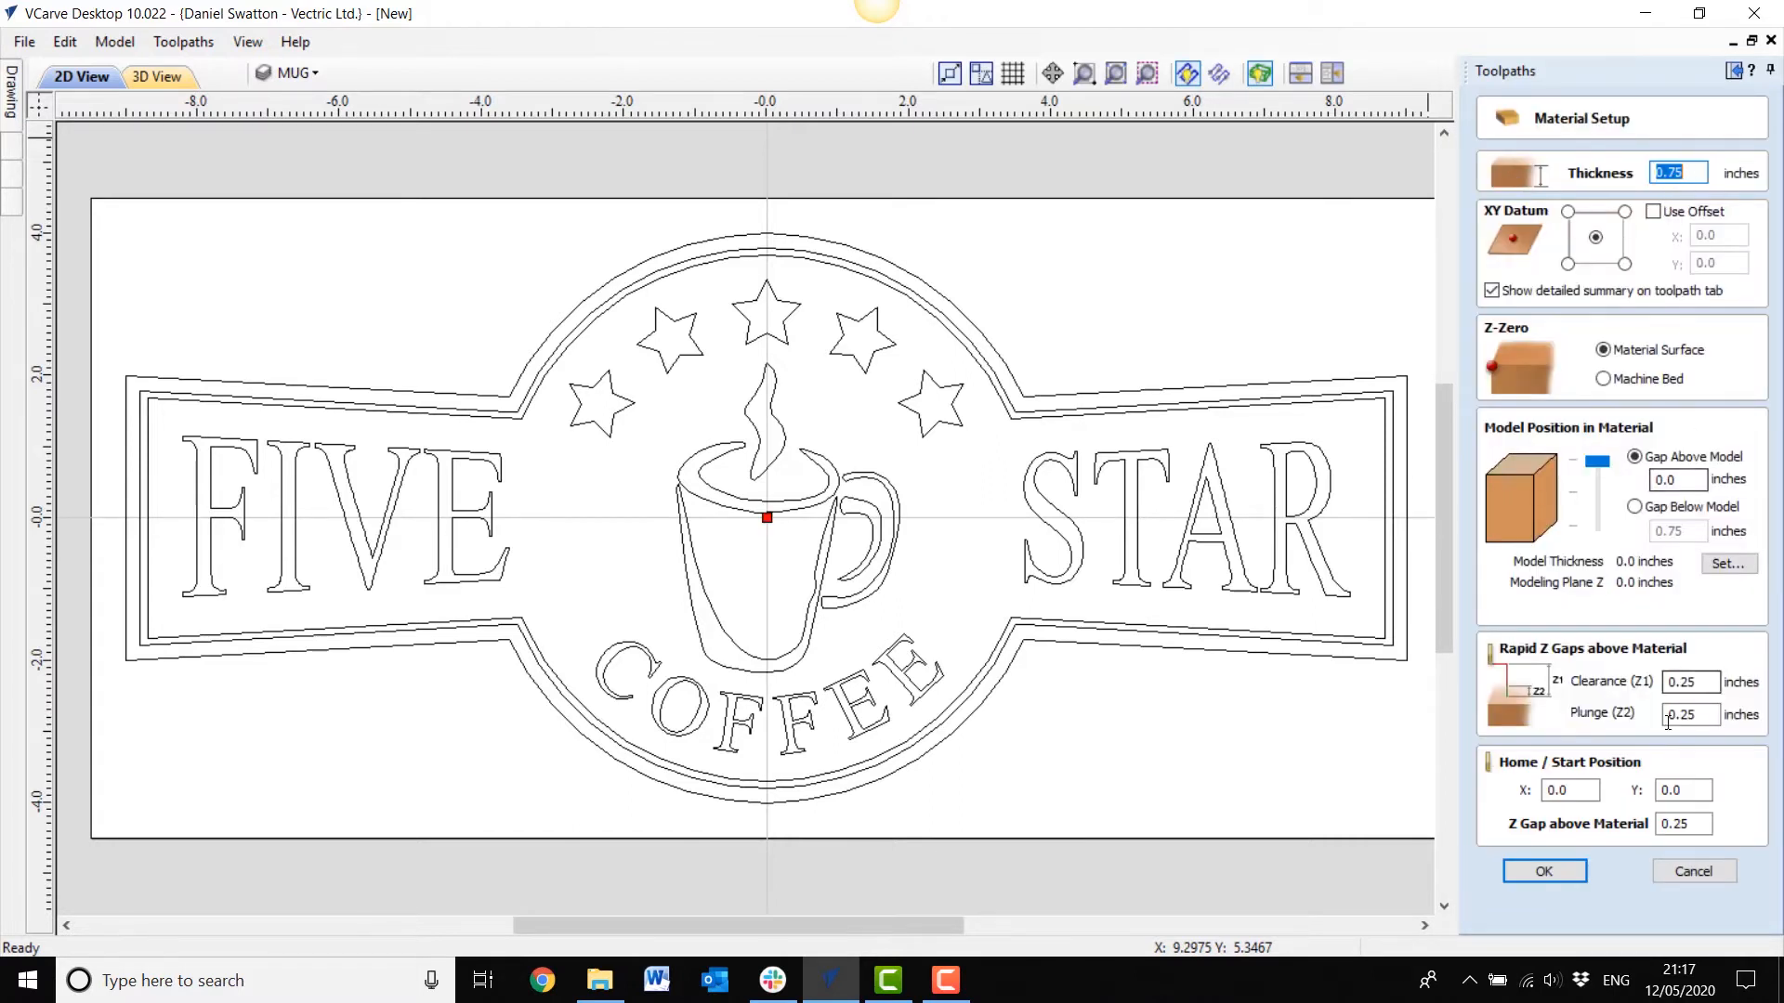
pyautogui.click(1557, 874)
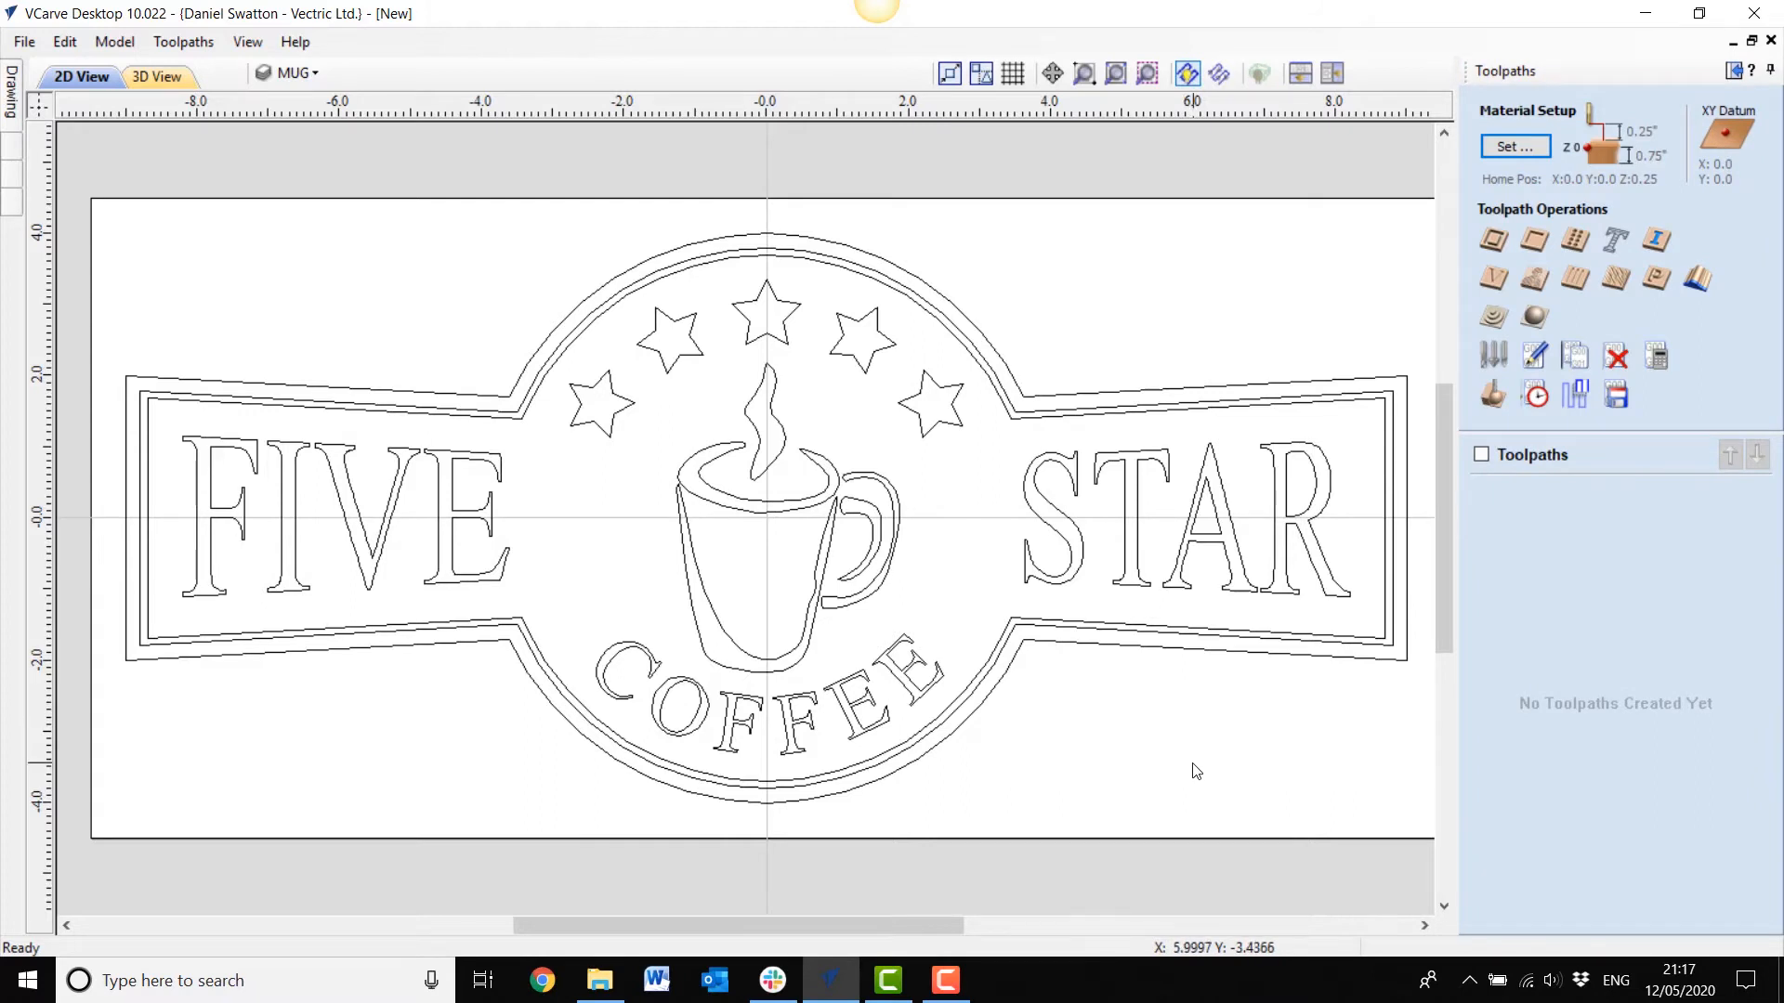
# Step: Calculate a V-Carve toolpath for all vectors except the outermost sign outline, using the 120° 1 1/4" V-Bit and start depth 0.0
pyautogui.moveTo(1202, 768); pyautogui.dragTo(215, 260)
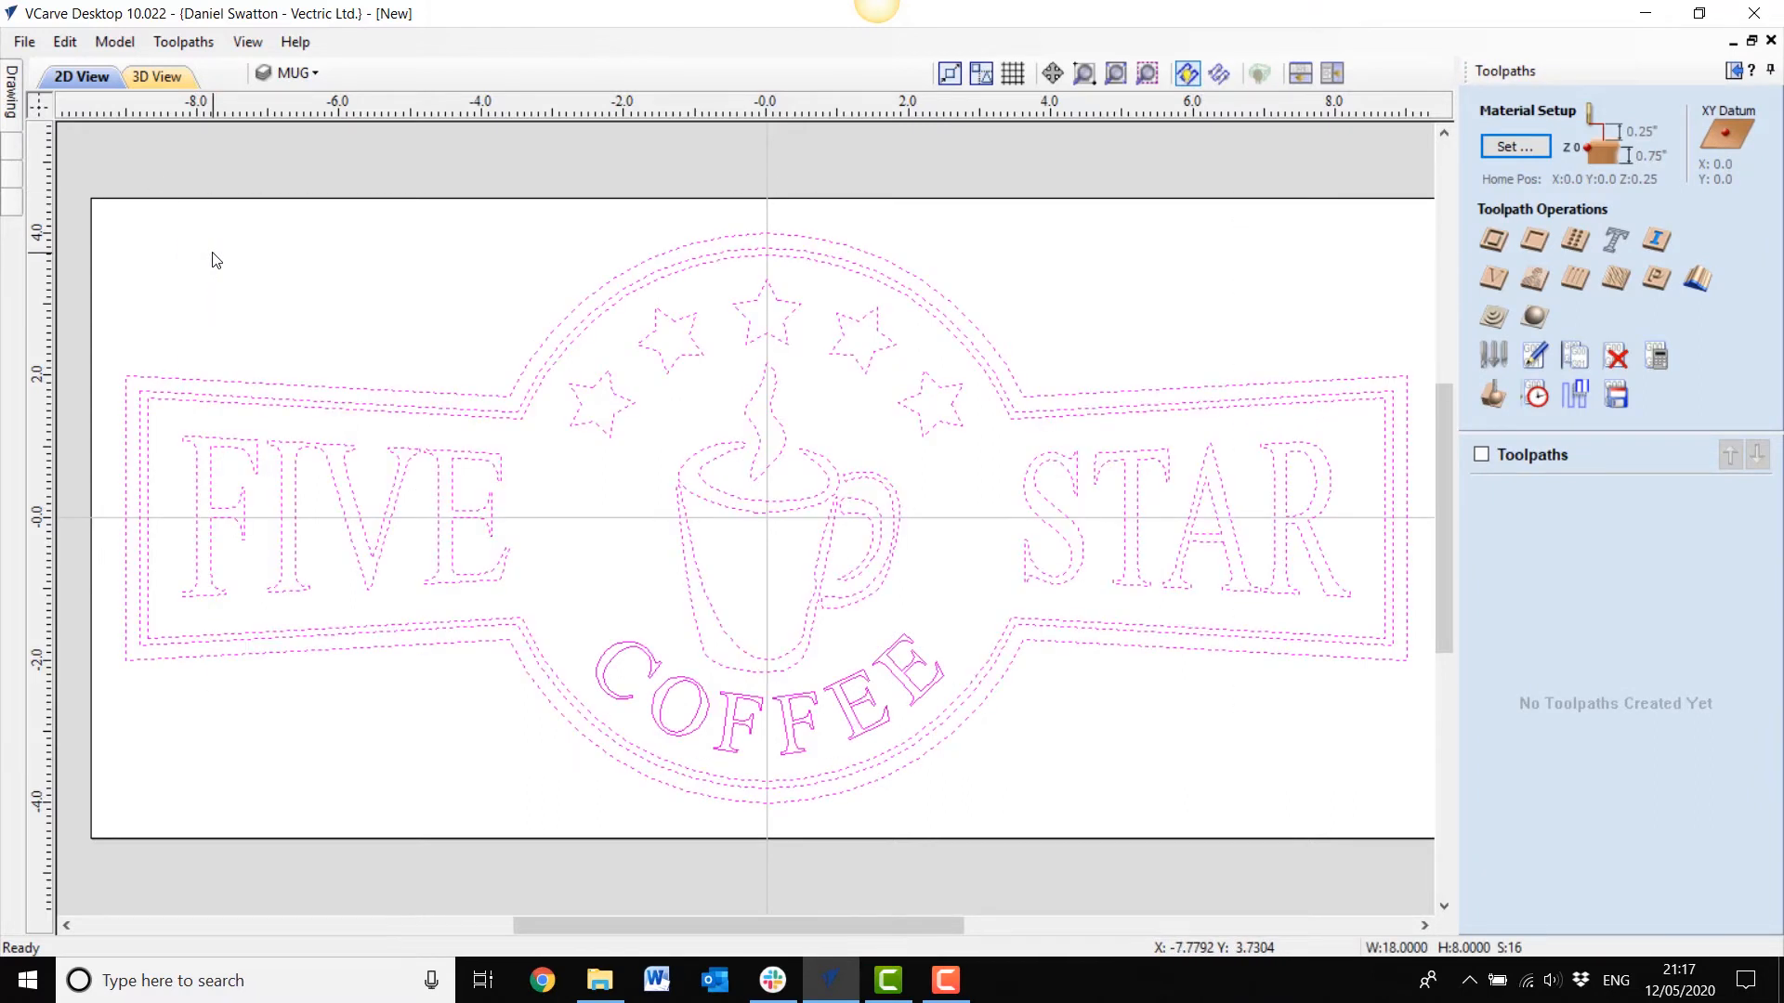
pyautogui.keyDown('ctrl'); pyautogui.click(990, 710); pyautogui.keyUp('ctrl')
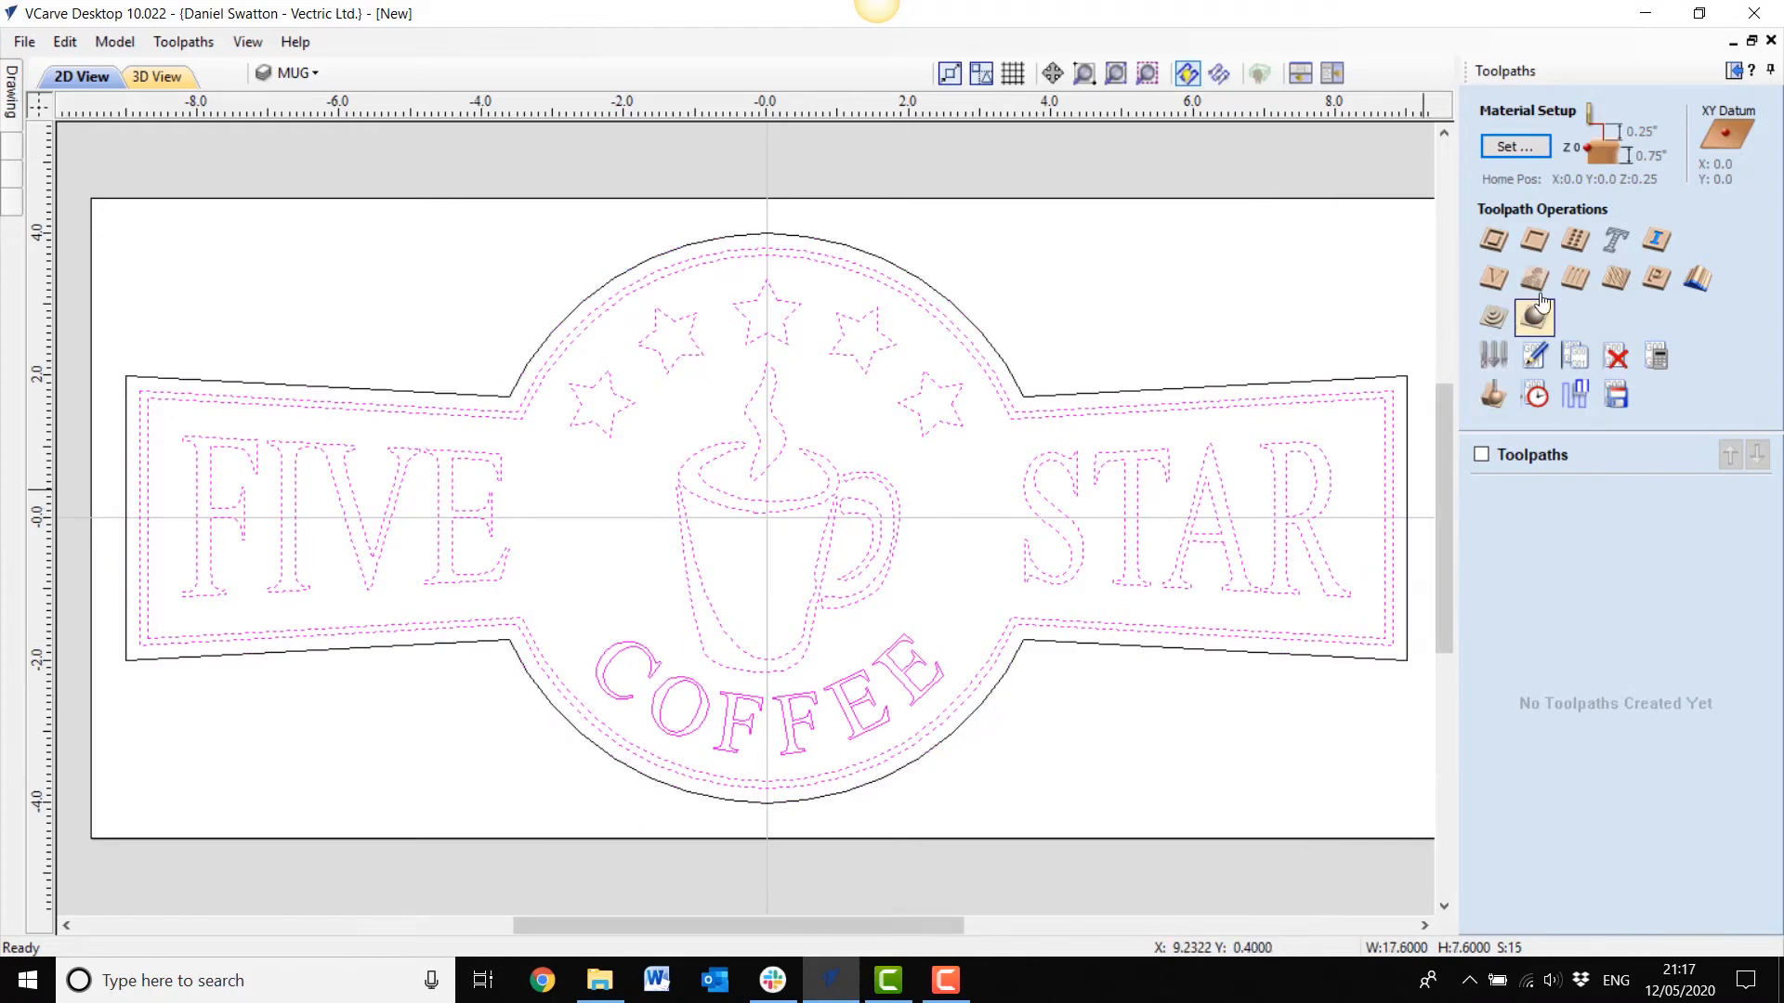
pyautogui.click(1496, 279)
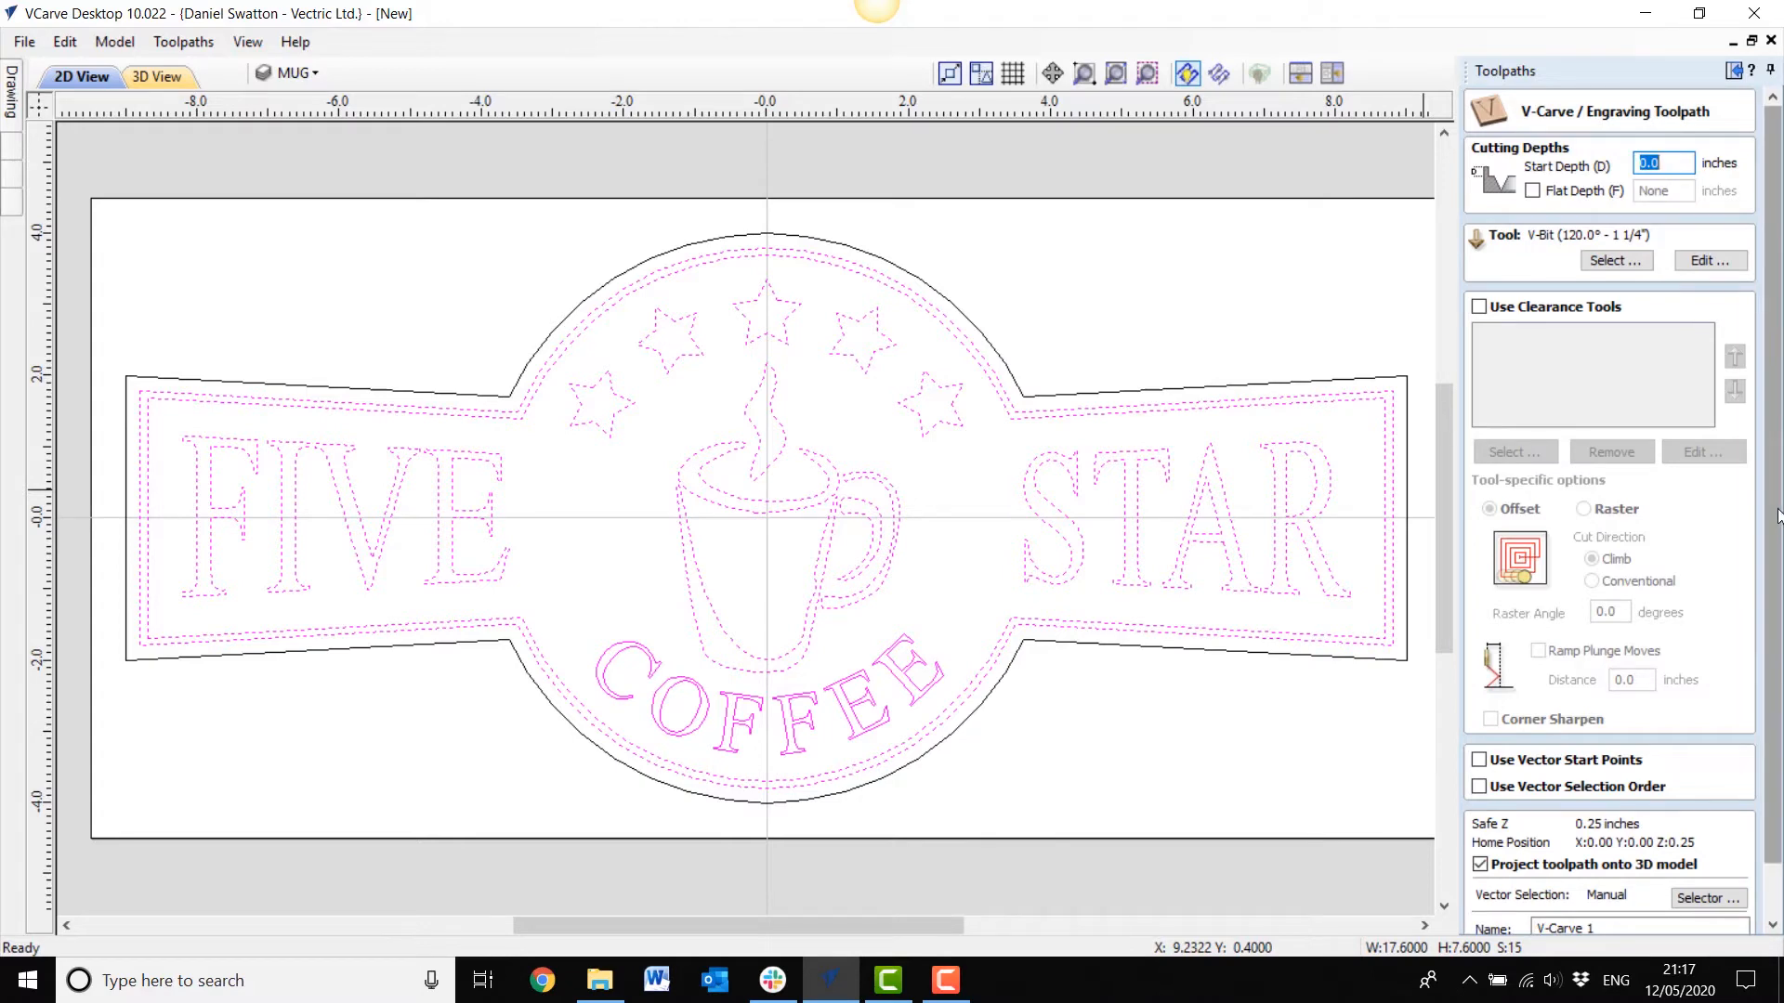
pyautogui.scroll(-2, 1777, 515)
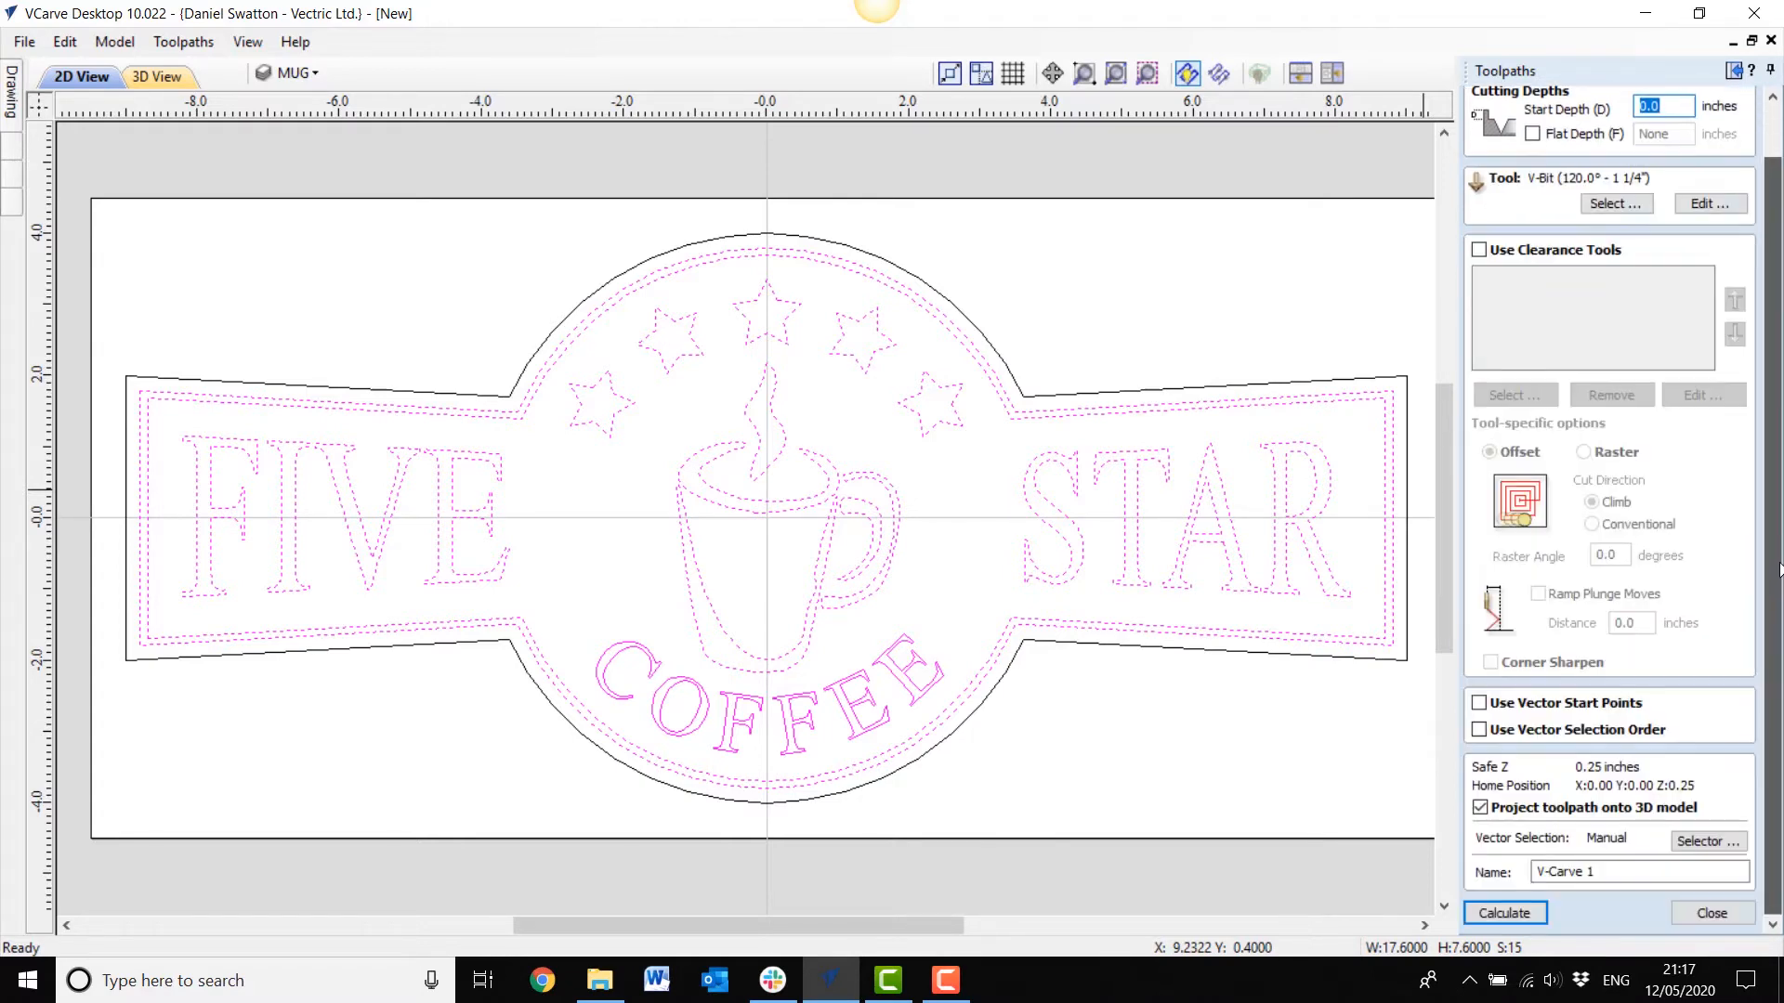
pyautogui.click(1520, 920)
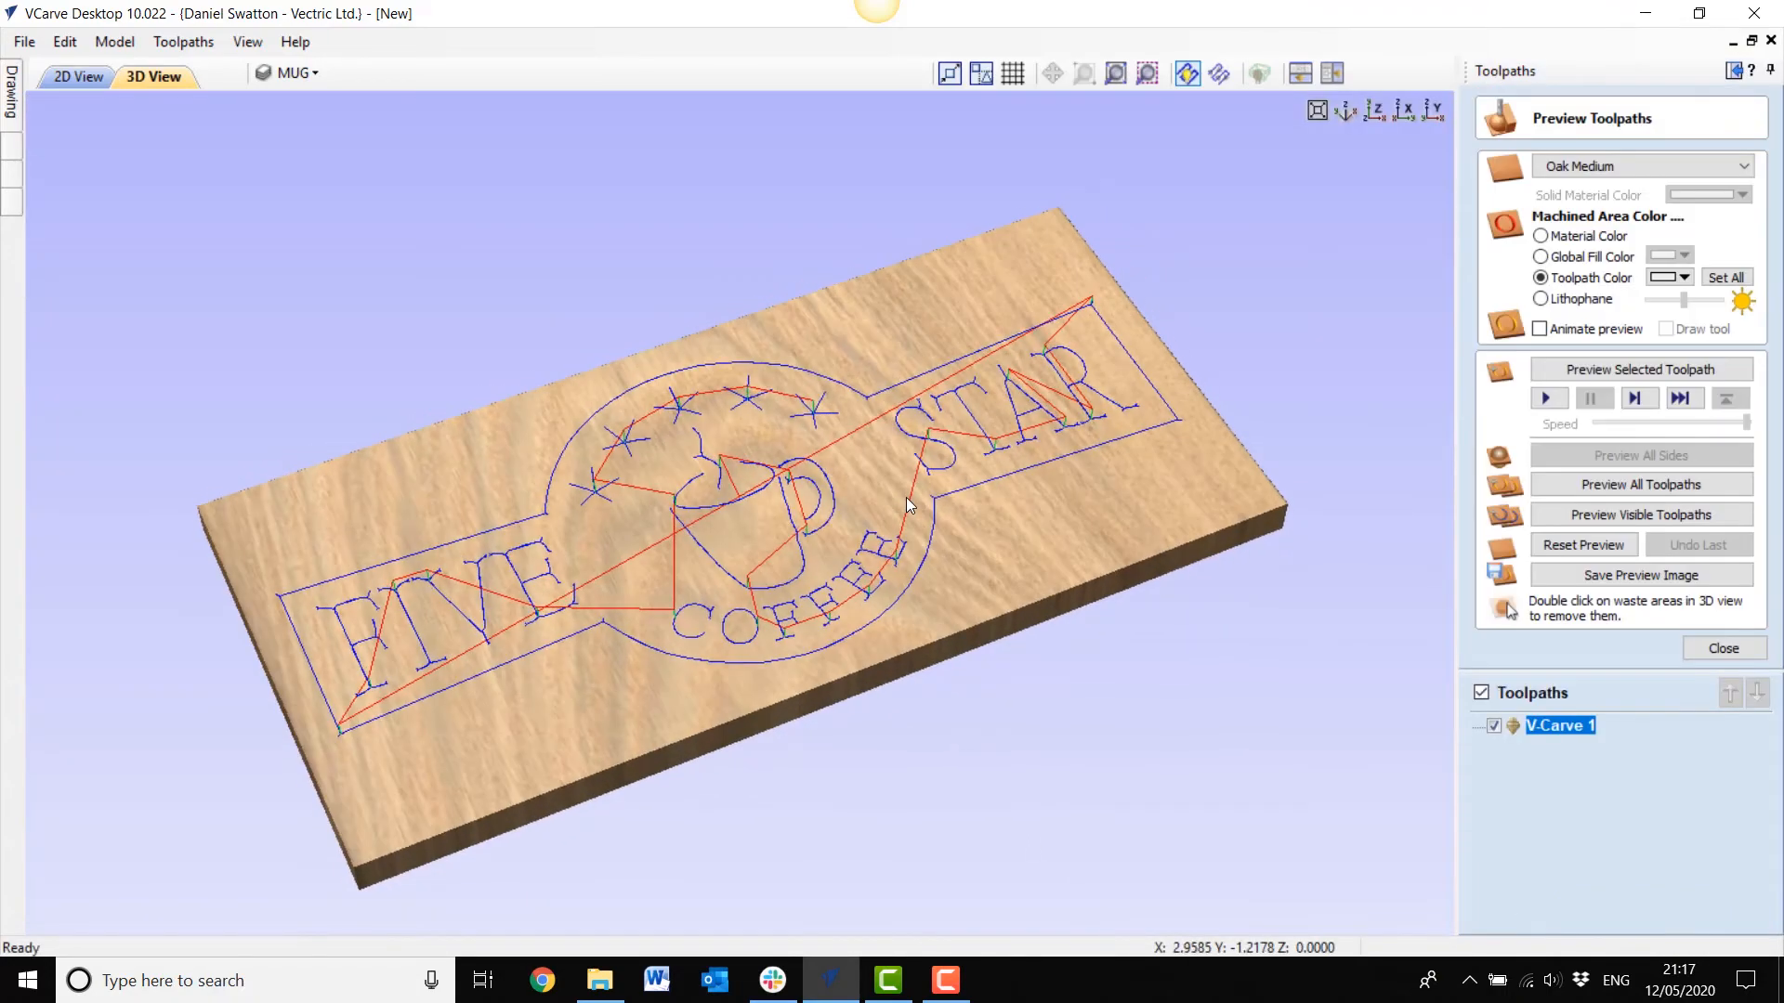
# Step: Set the V-carve toolpath's machined area colour to dark grey and preview all toolpaths on the sign
pyautogui.scroll(5, 909, 506)
pyautogui.scroll(2, 933, 565)
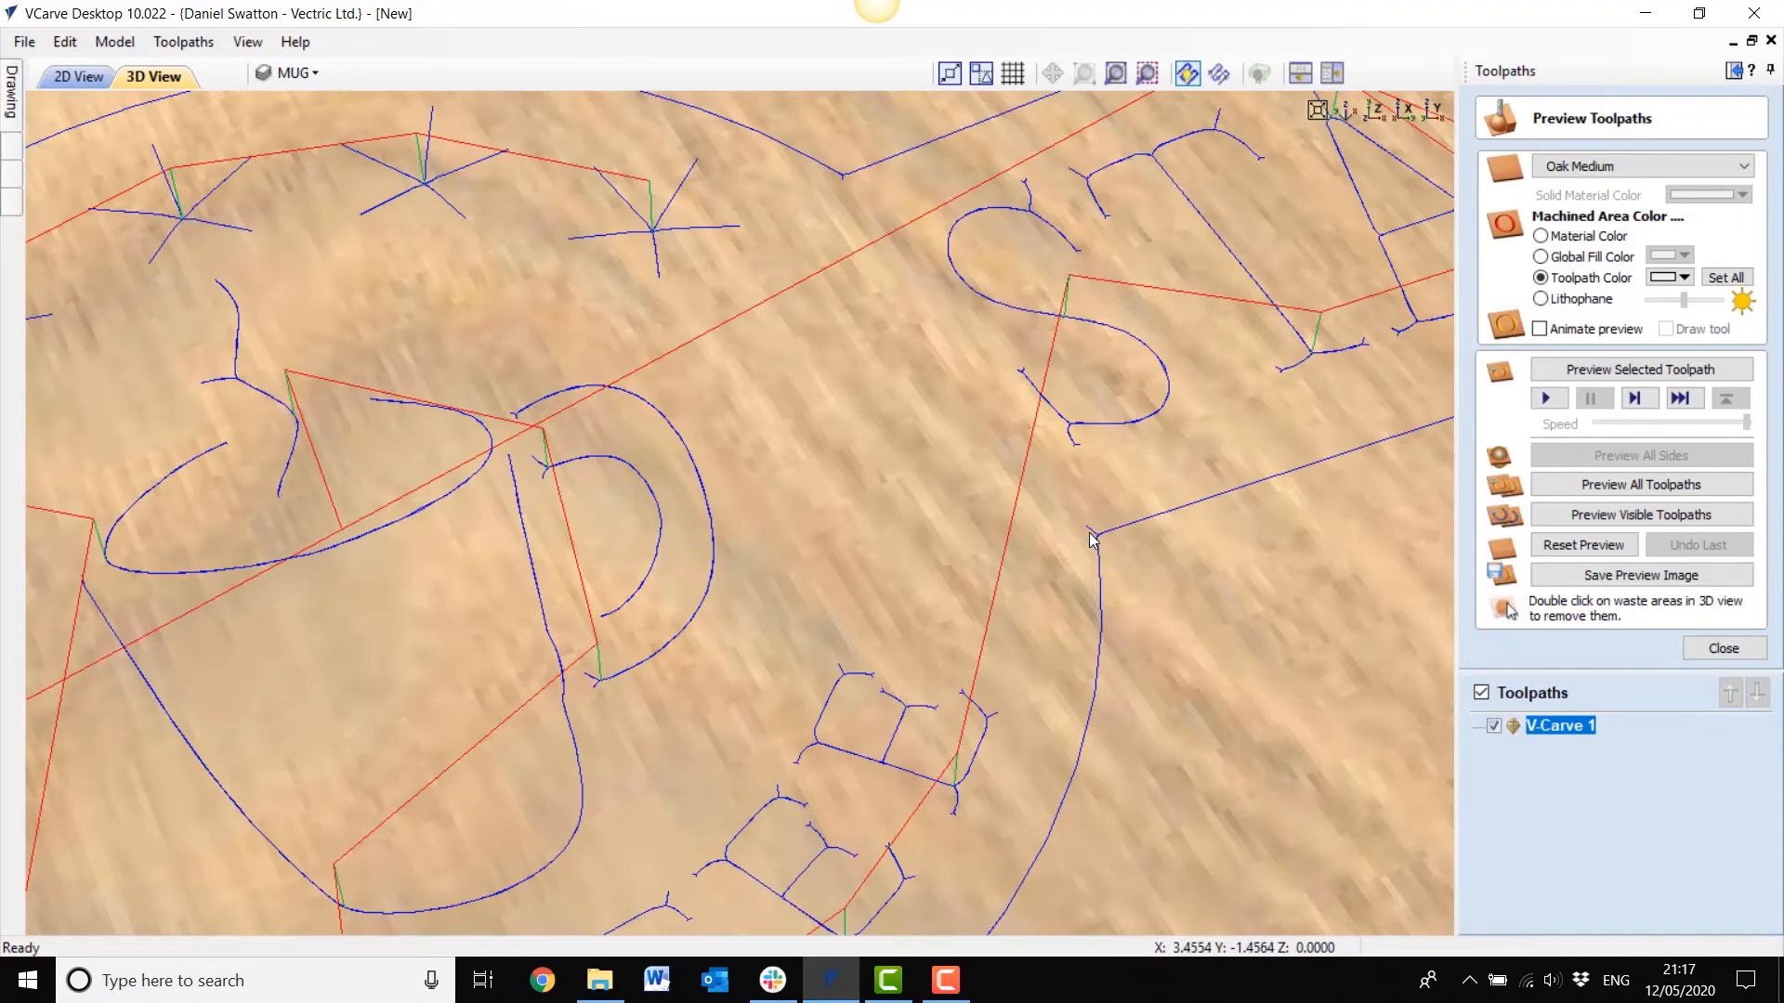
pyautogui.scroll(-7, 806, 548)
pyautogui.scroll(-3, 817, 545)
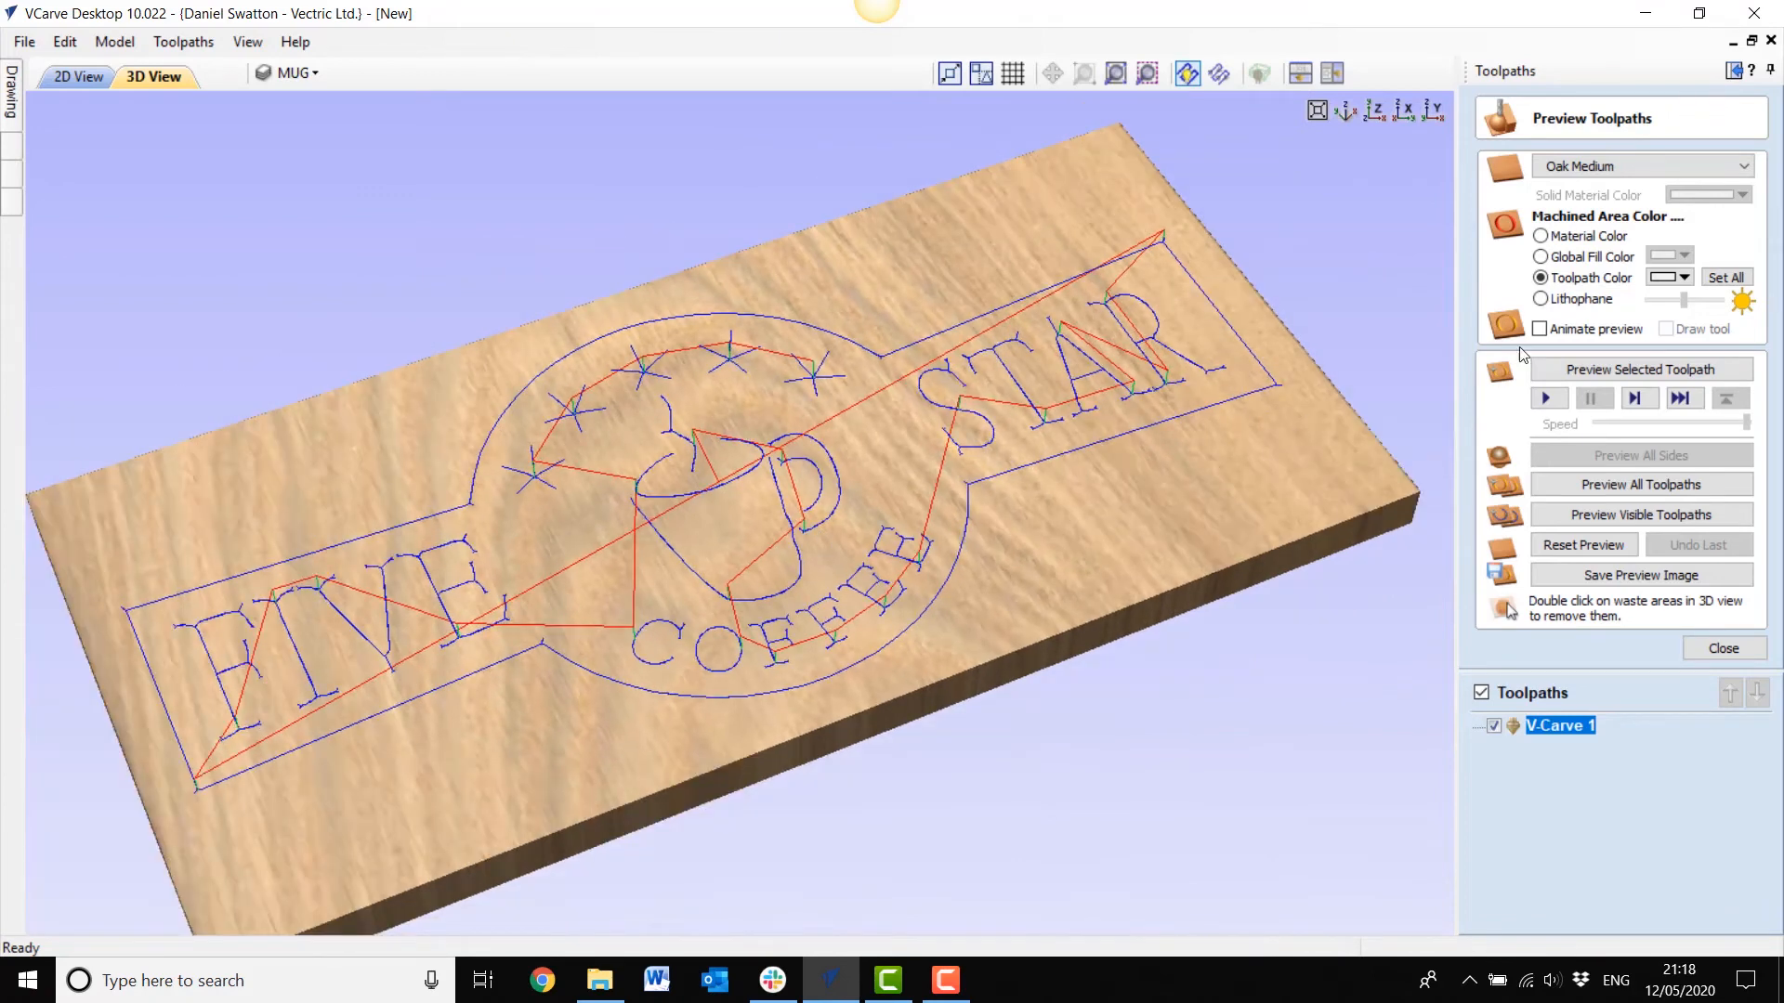
pyautogui.click(1685, 278)
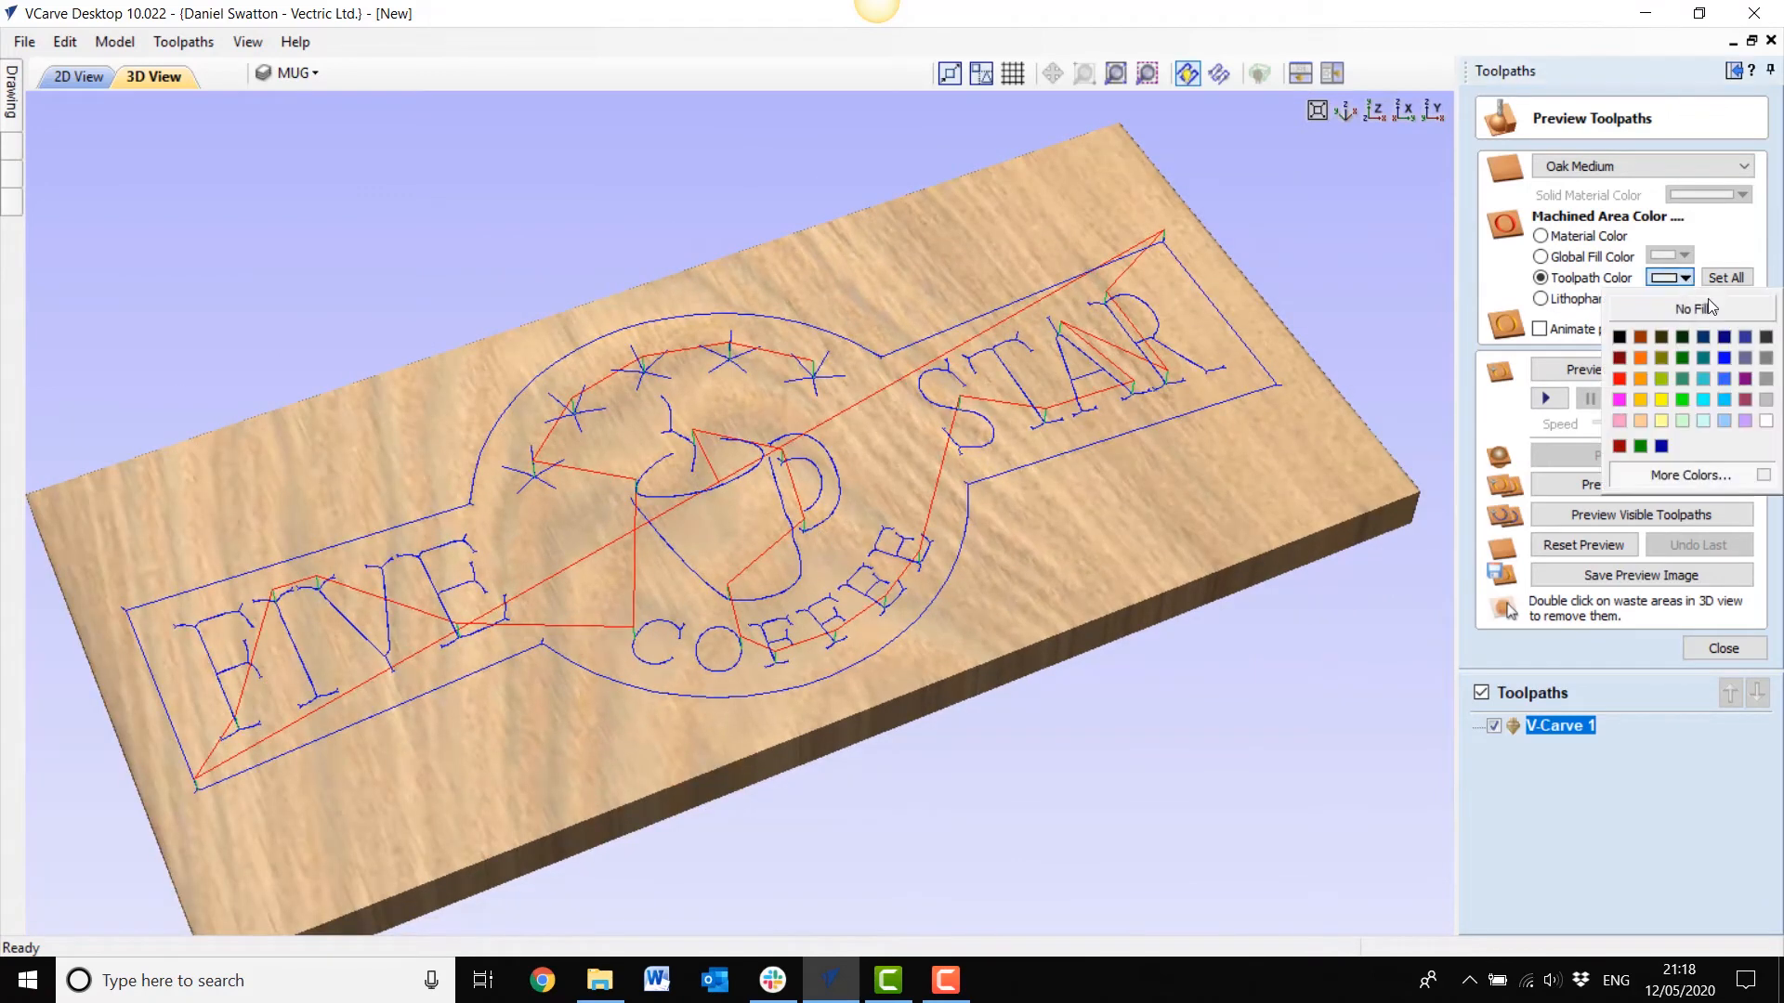
pyautogui.click(1765, 356)
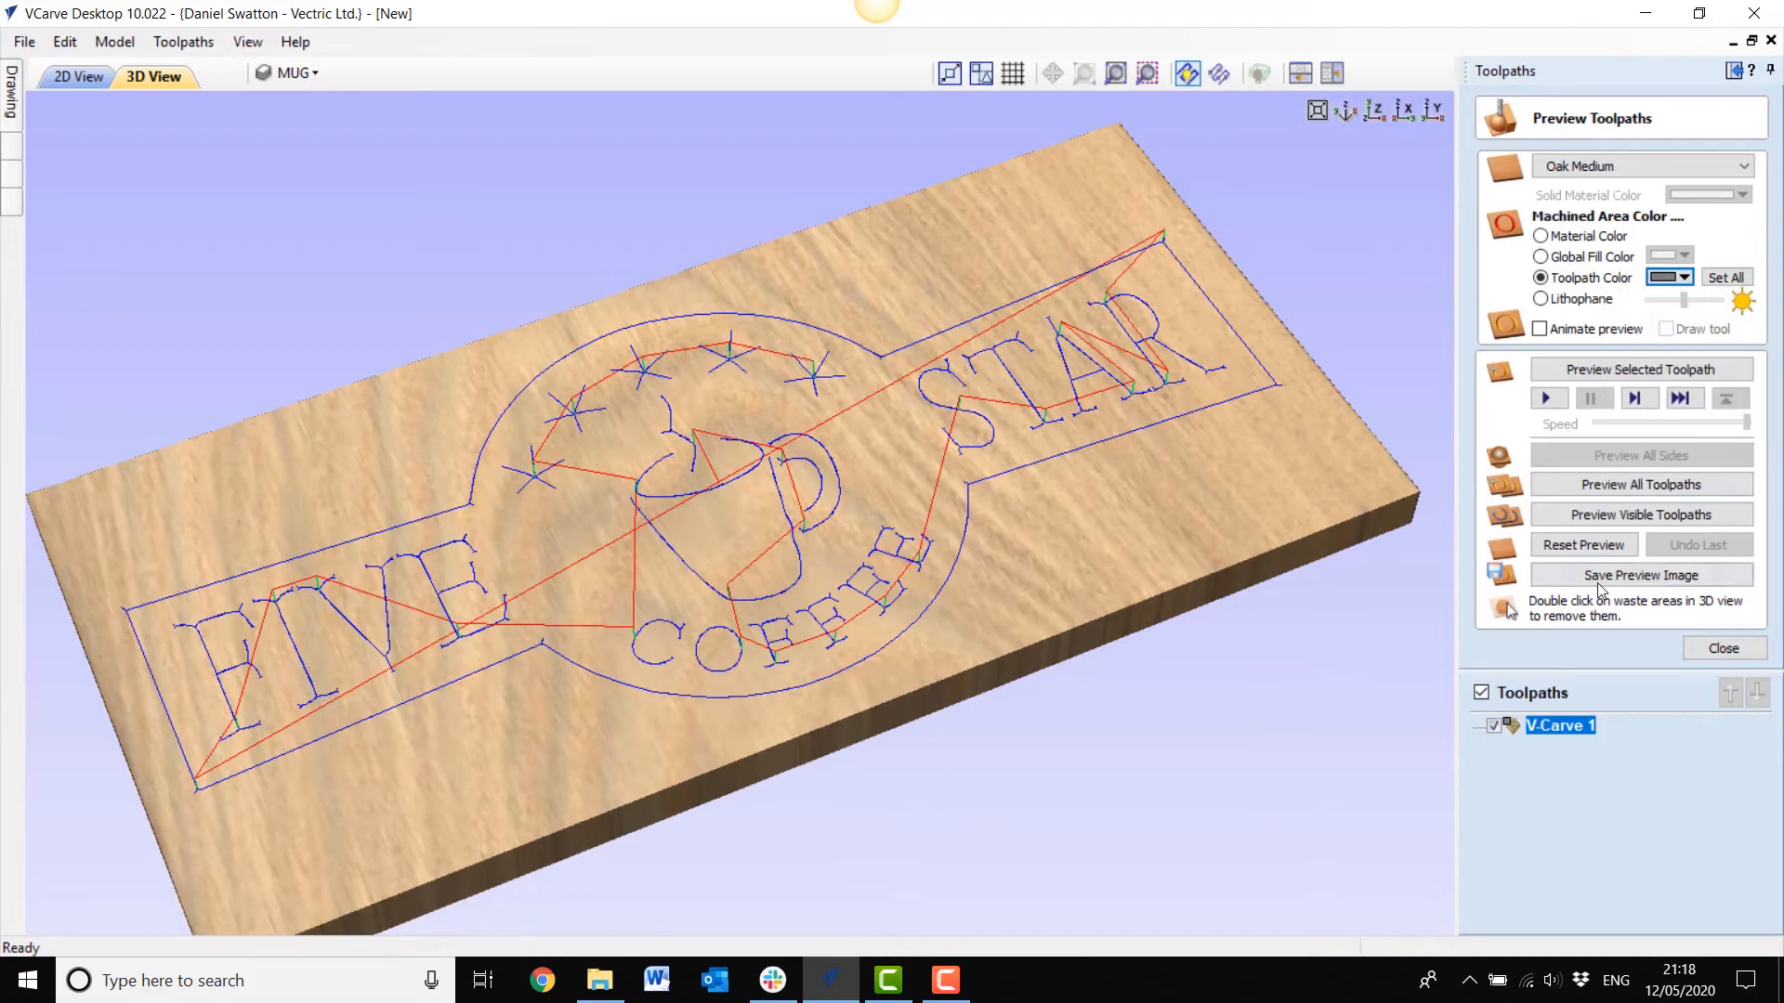
pyautogui.click(1602, 484)
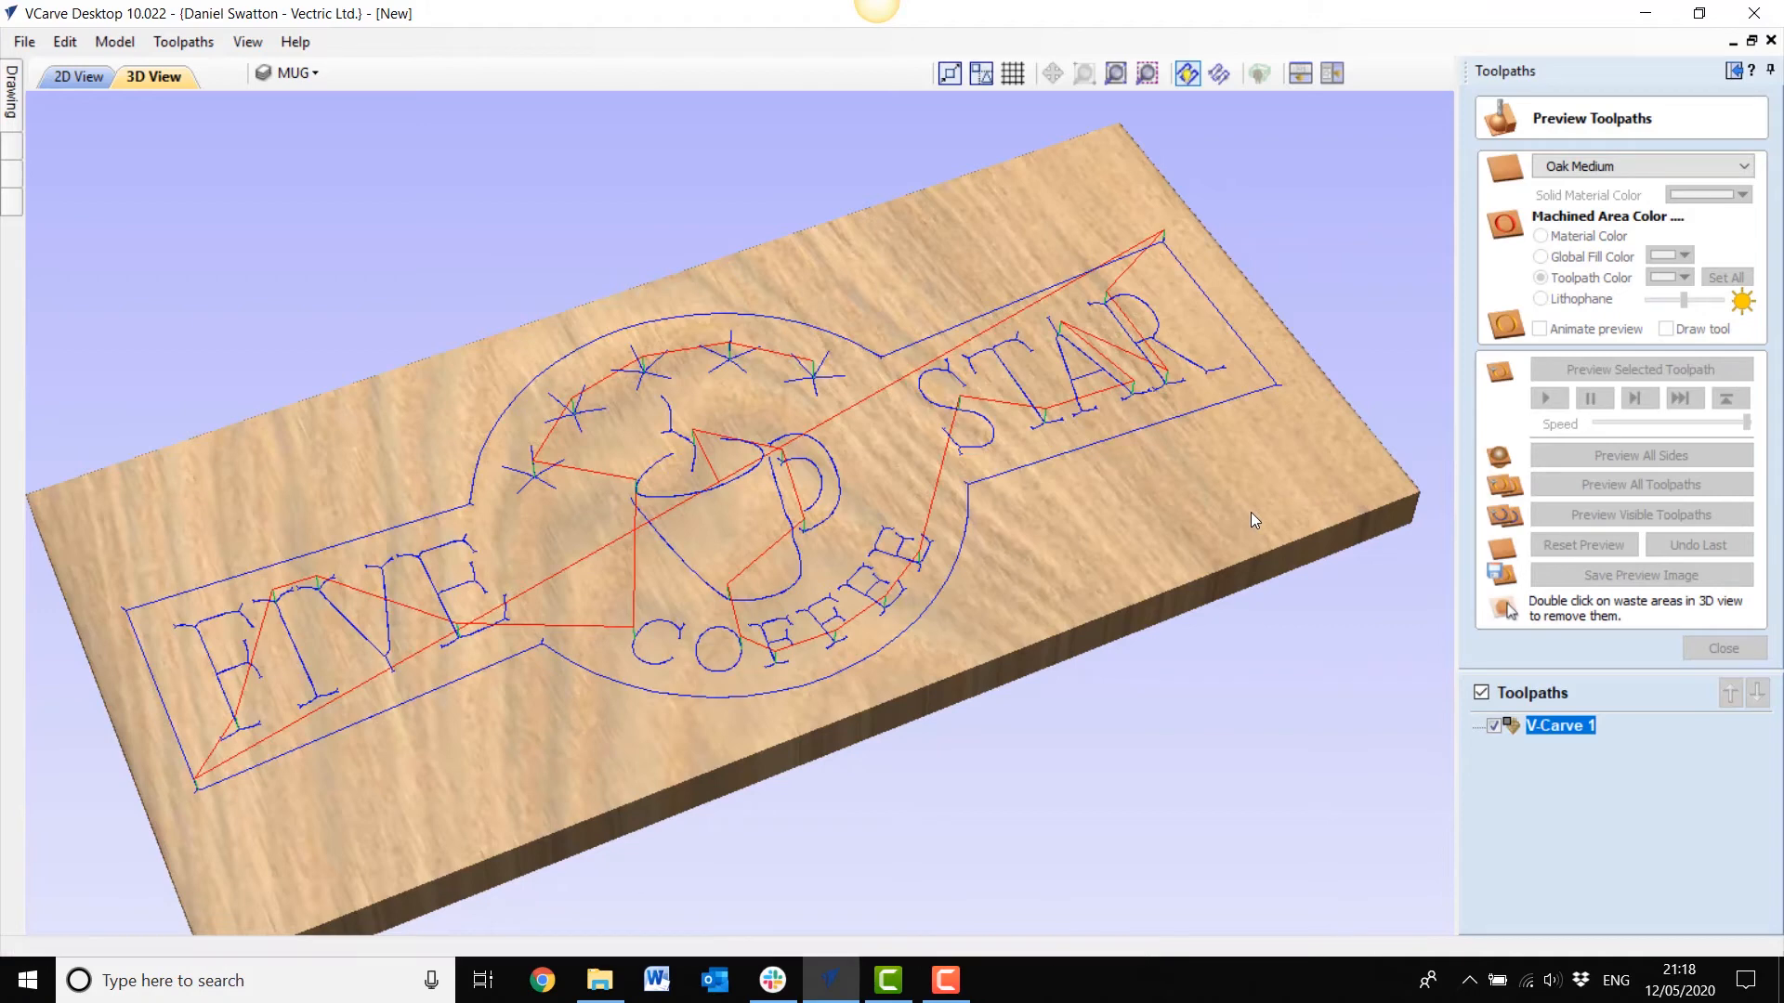
pyautogui.moveTo(834, 614); pyautogui.dragTo(715, 637)
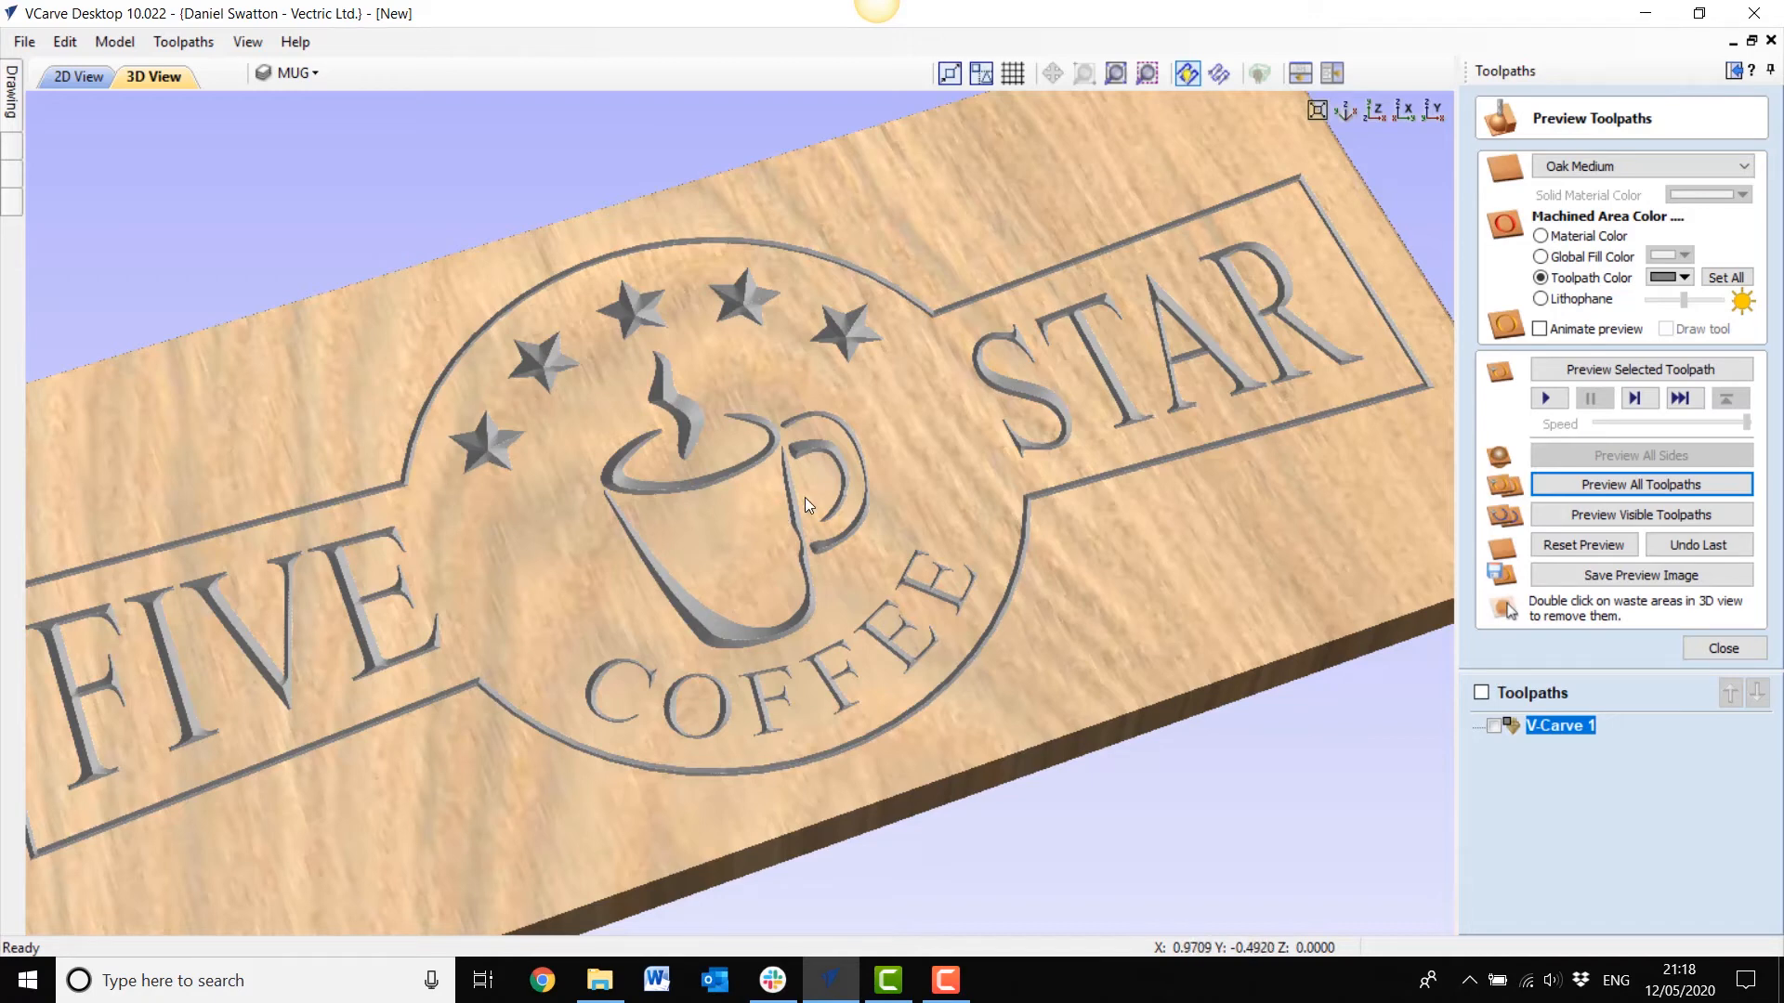
# Step: Edit the V-Carve 1 toolpath to exclude all the steam, cup and handle vectors of the mug, and recalculate it
pyautogui.click(1716, 653)
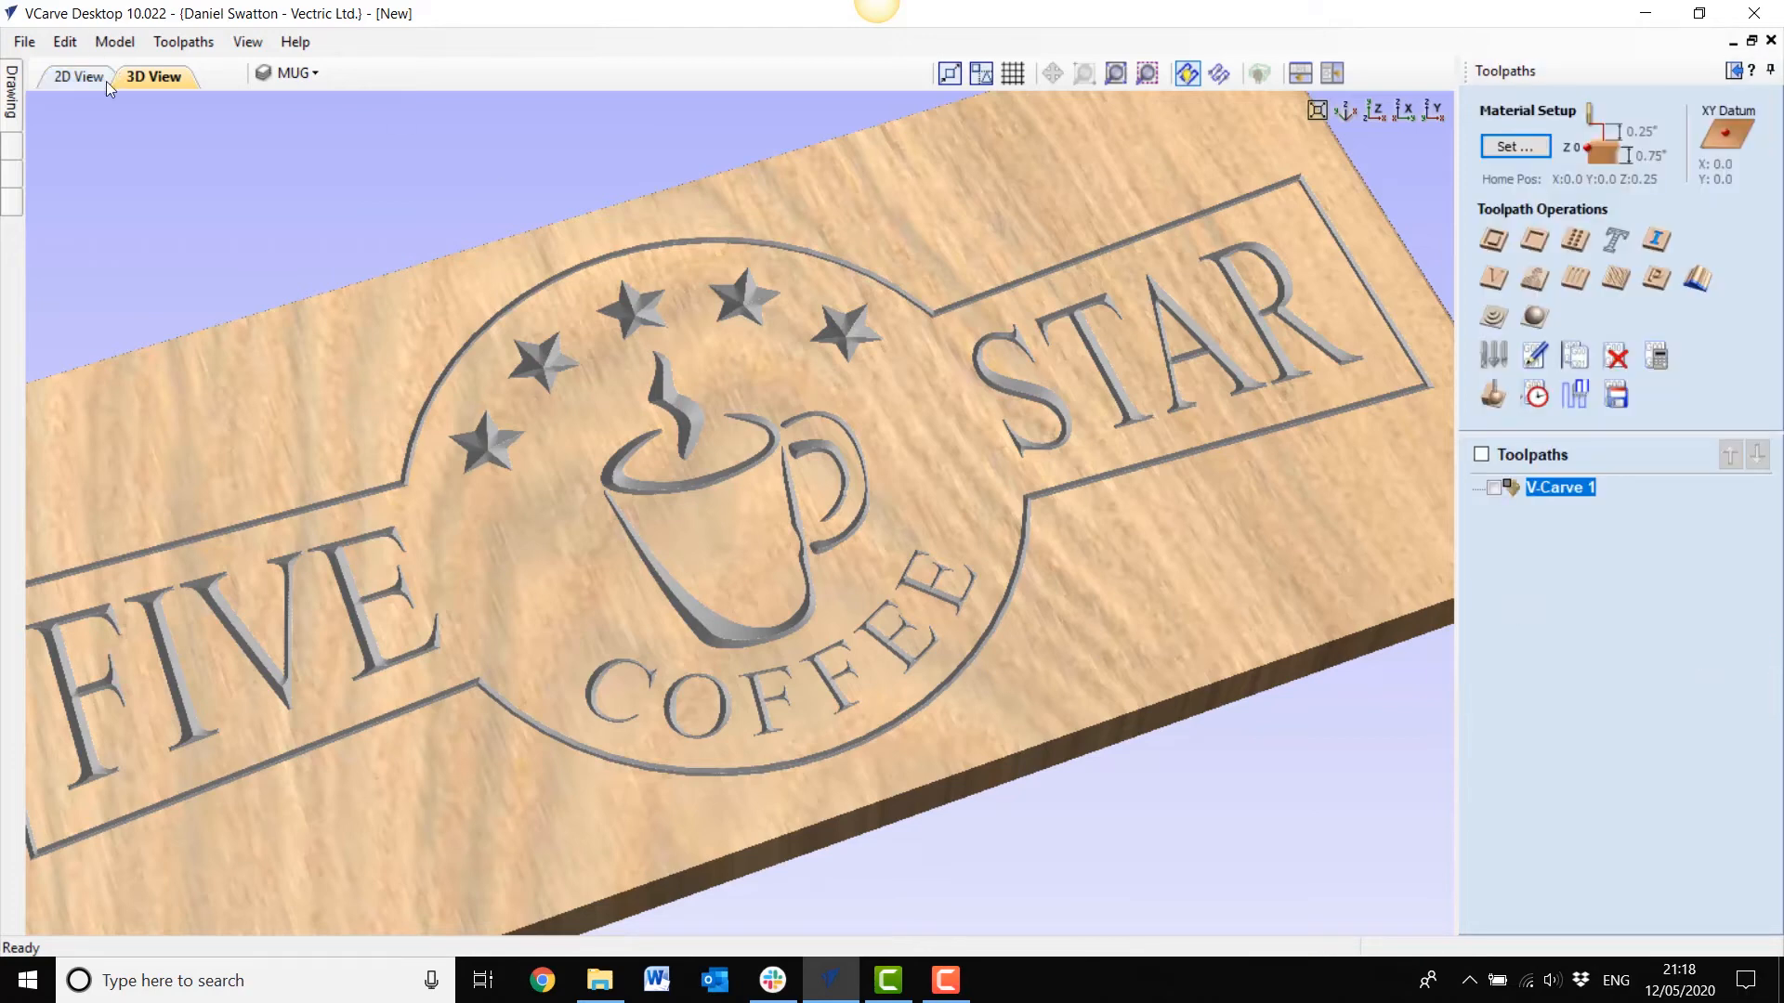
pyautogui.doubleClick(1524, 489)
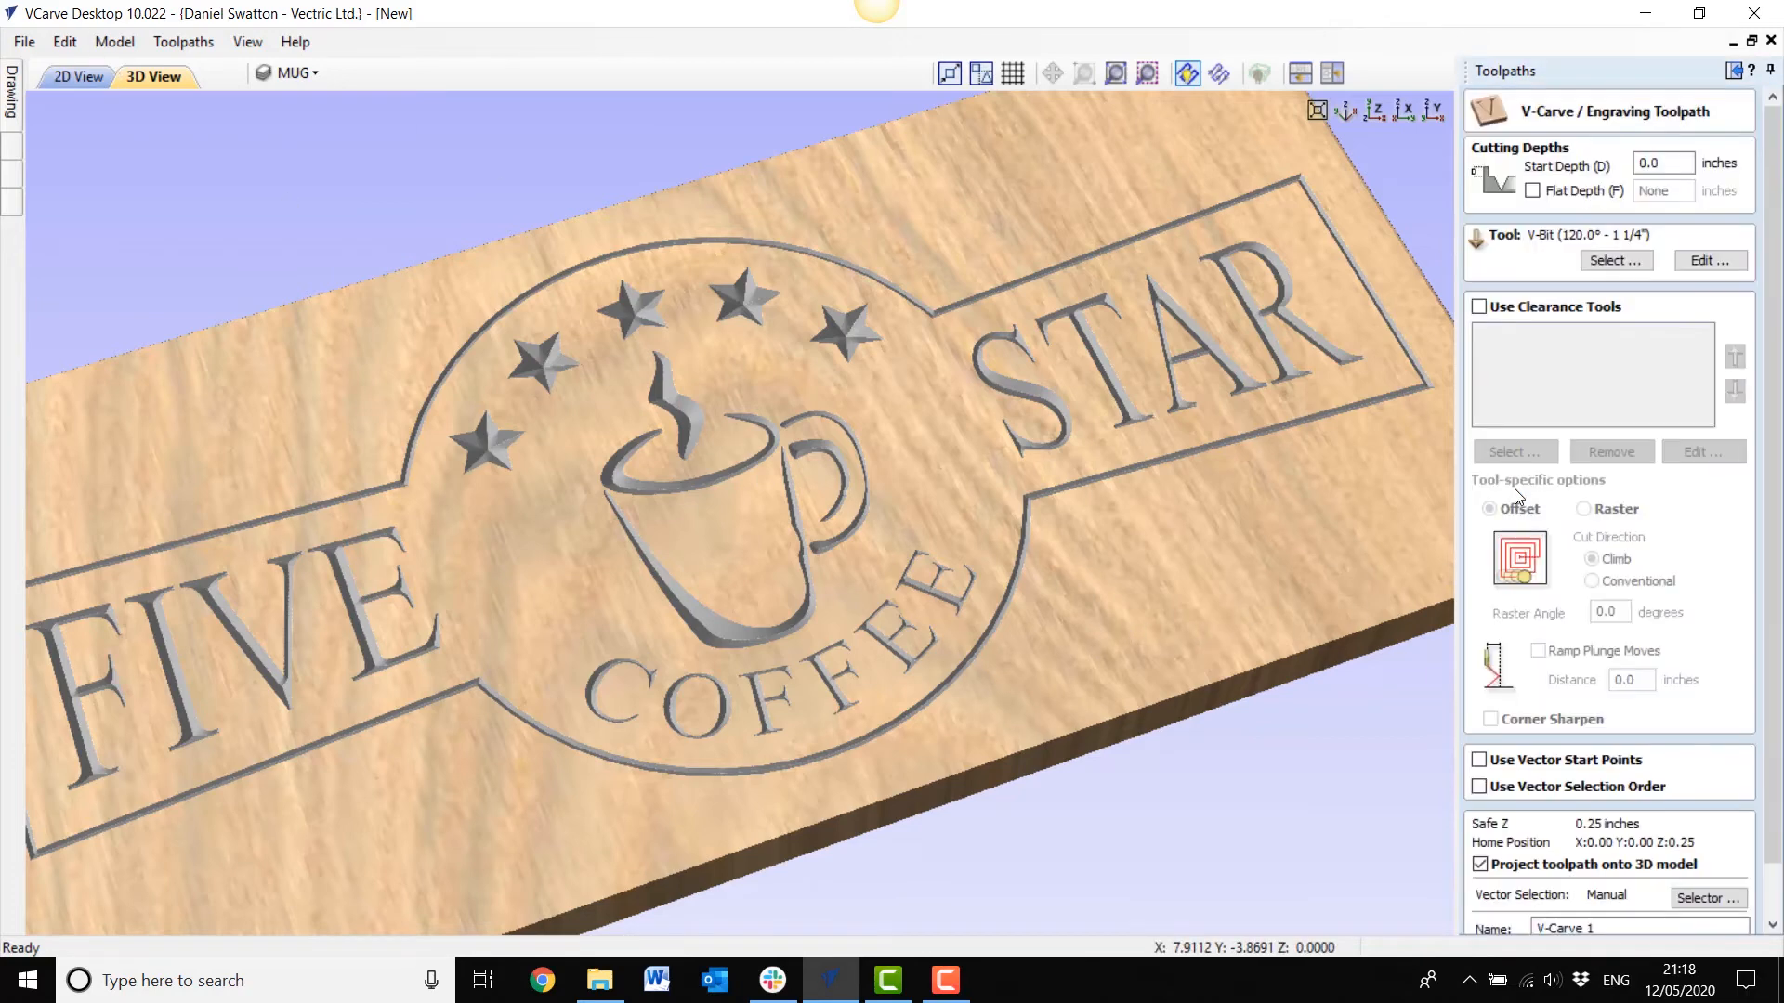
pyautogui.click(93, 80)
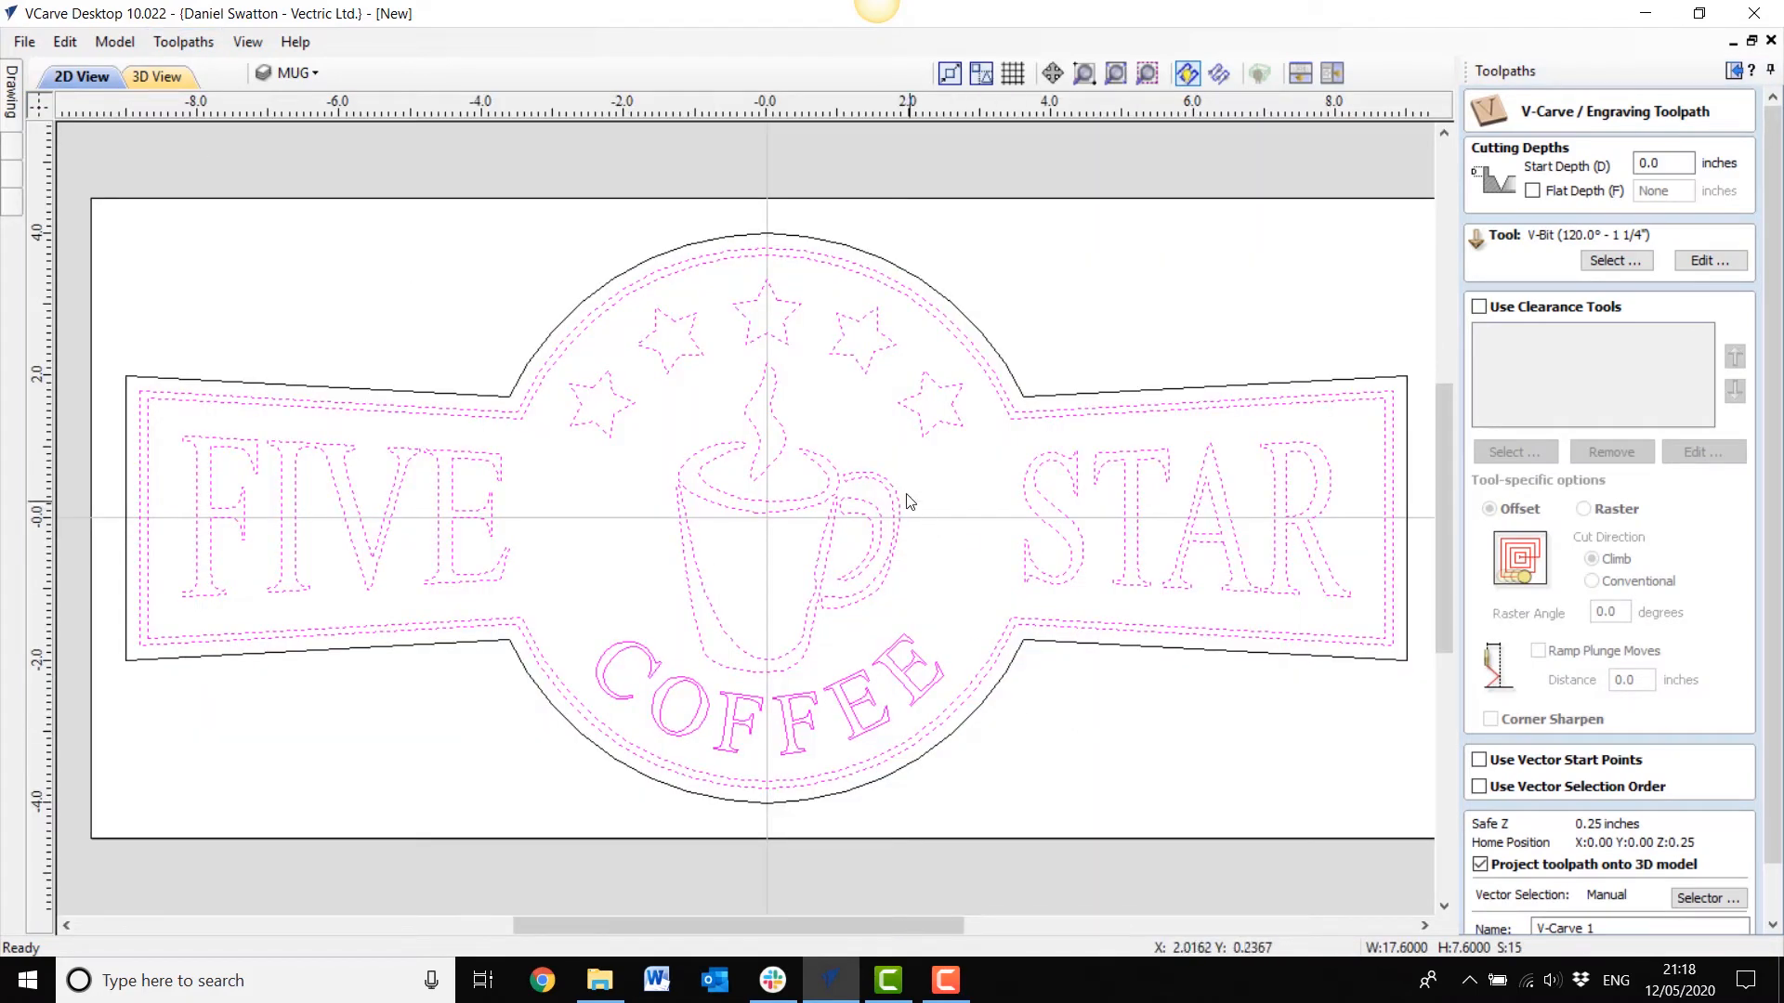
pyautogui.keyDown('shift'); pyautogui.click(784, 436); pyautogui.keyUp('shift')
pyautogui.keyDown('shift'); pyautogui.click(825, 474); pyautogui.keyUp('shift')
pyautogui.keyDown('shift'); pyautogui.click(868, 517); pyautogui.keyUp('shift')
pyautogui.keyDown('shift'); pyautogui.click(838, 546); pyautogui.keyUp('shift')
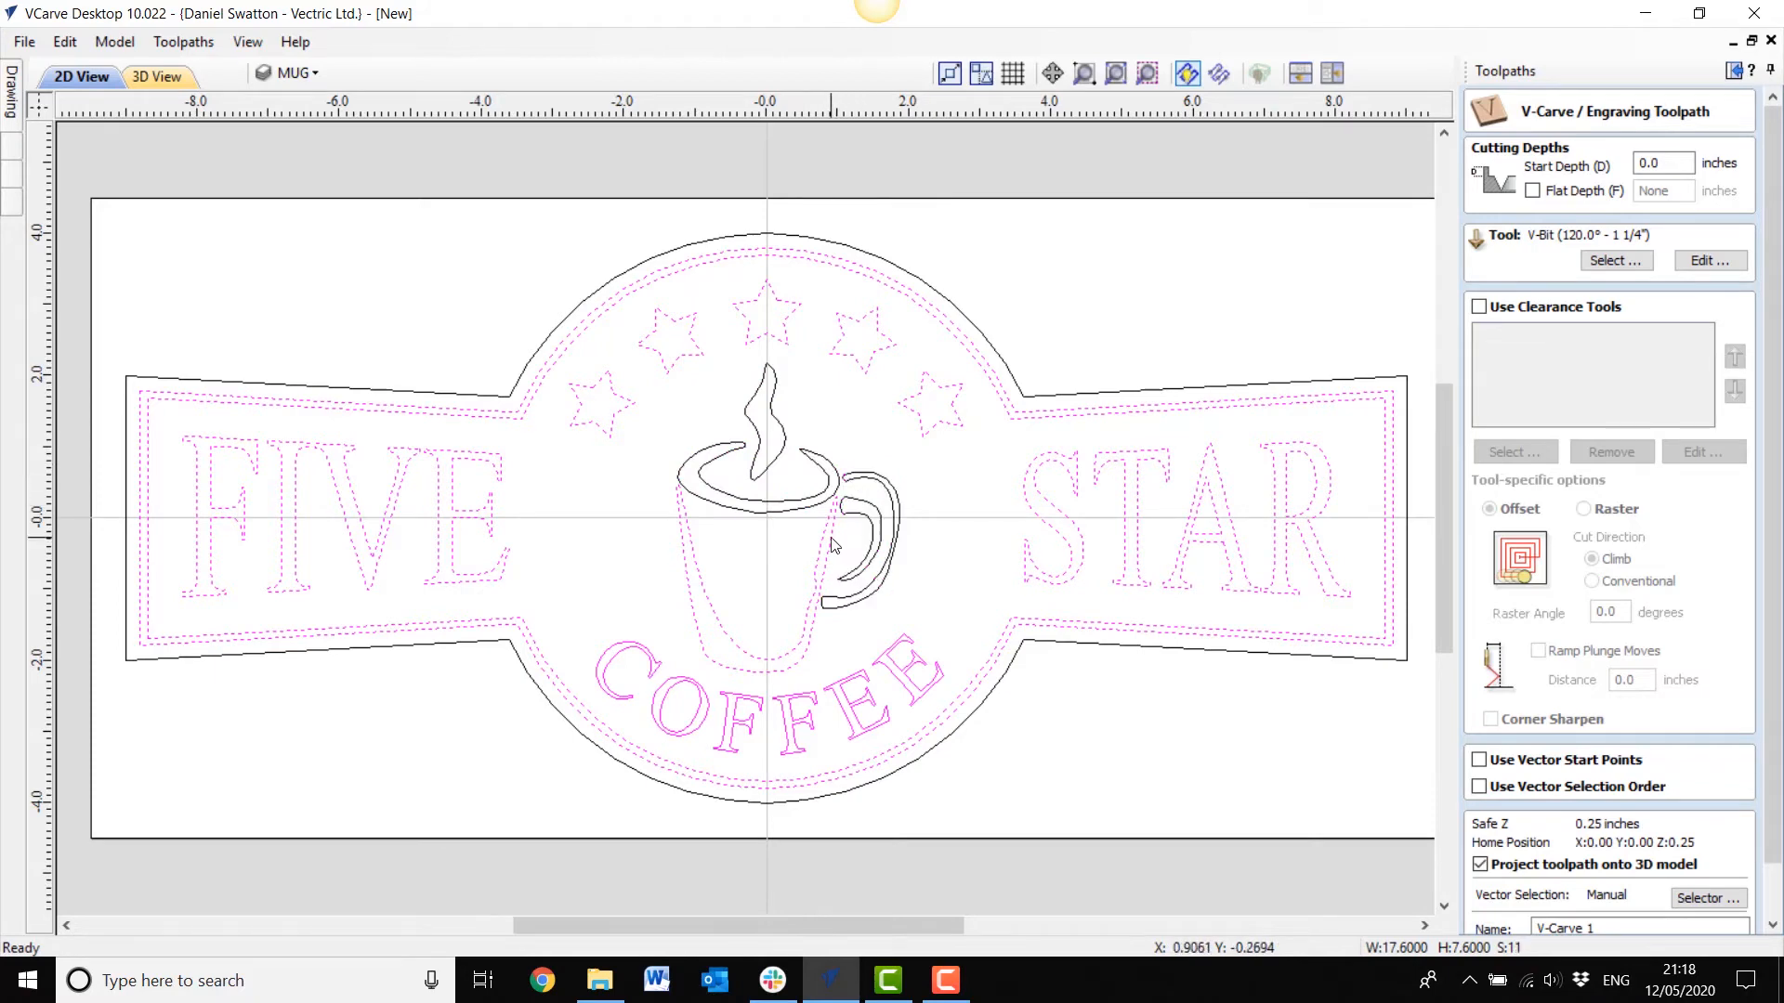
pyautogui.keyDown('shift'); pyautogui.click(830, 544); pyautogui.keyUp('shift')
pyautogui.scroll(-2, 1601, 637)
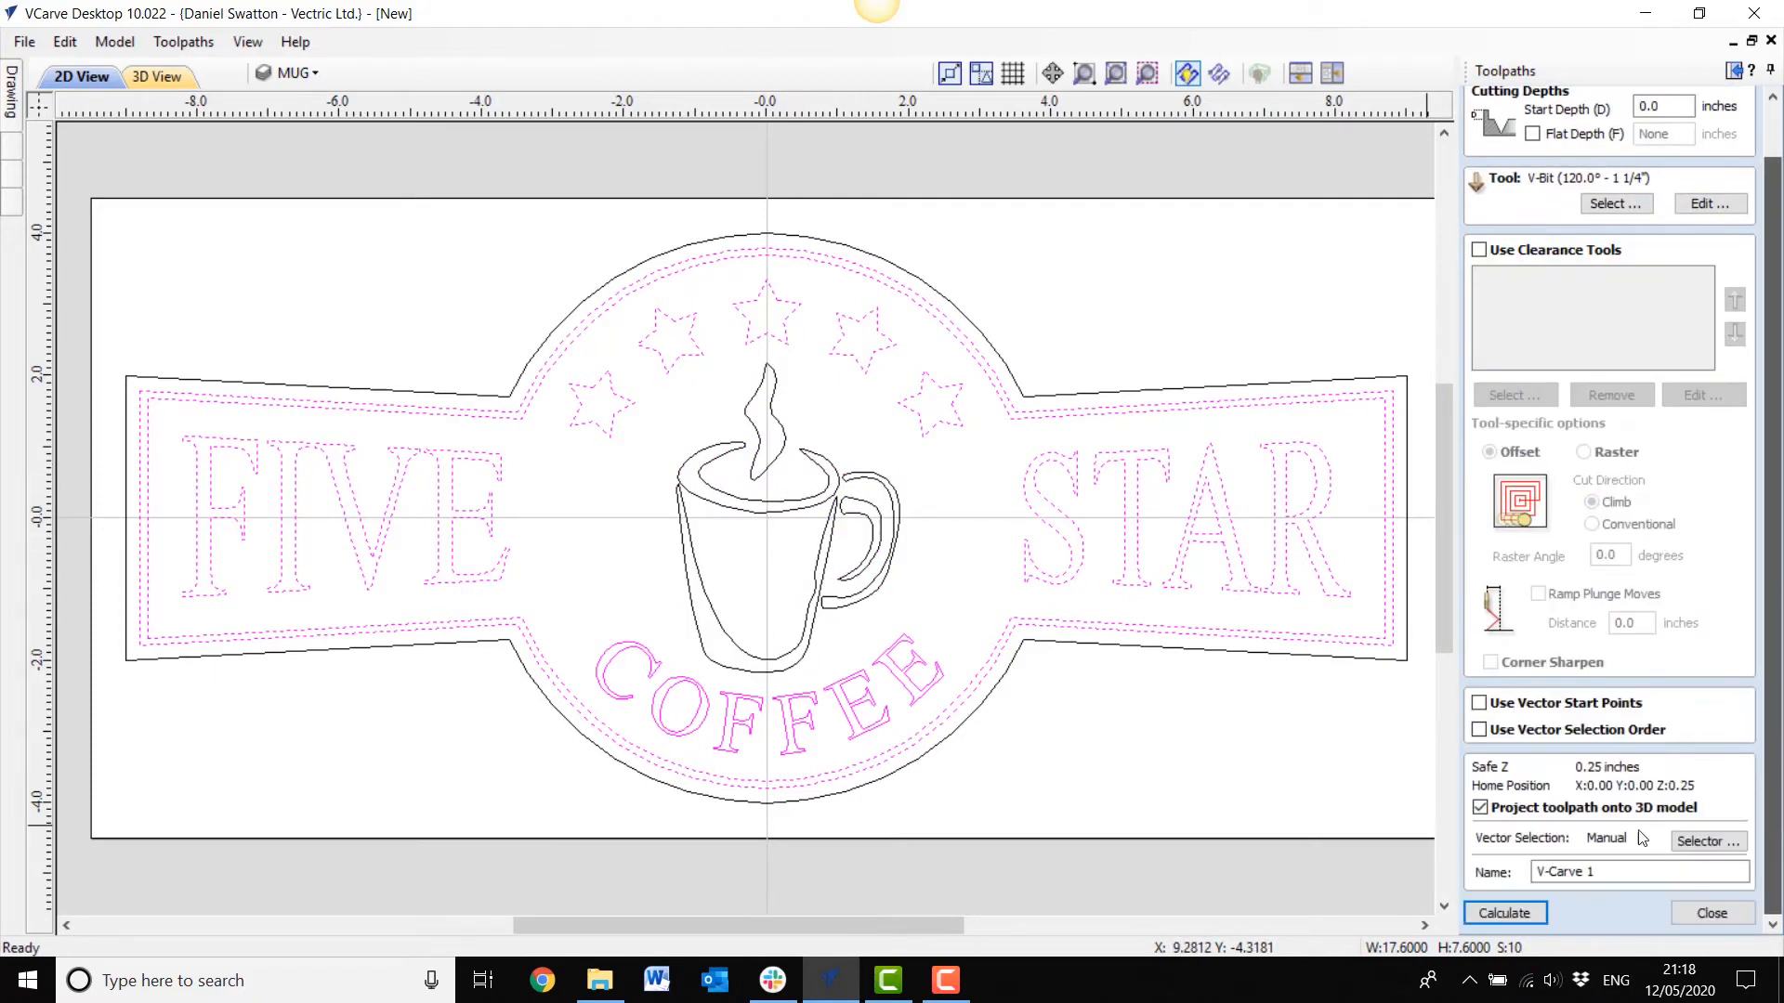
pyautogui.click(1498, 912)
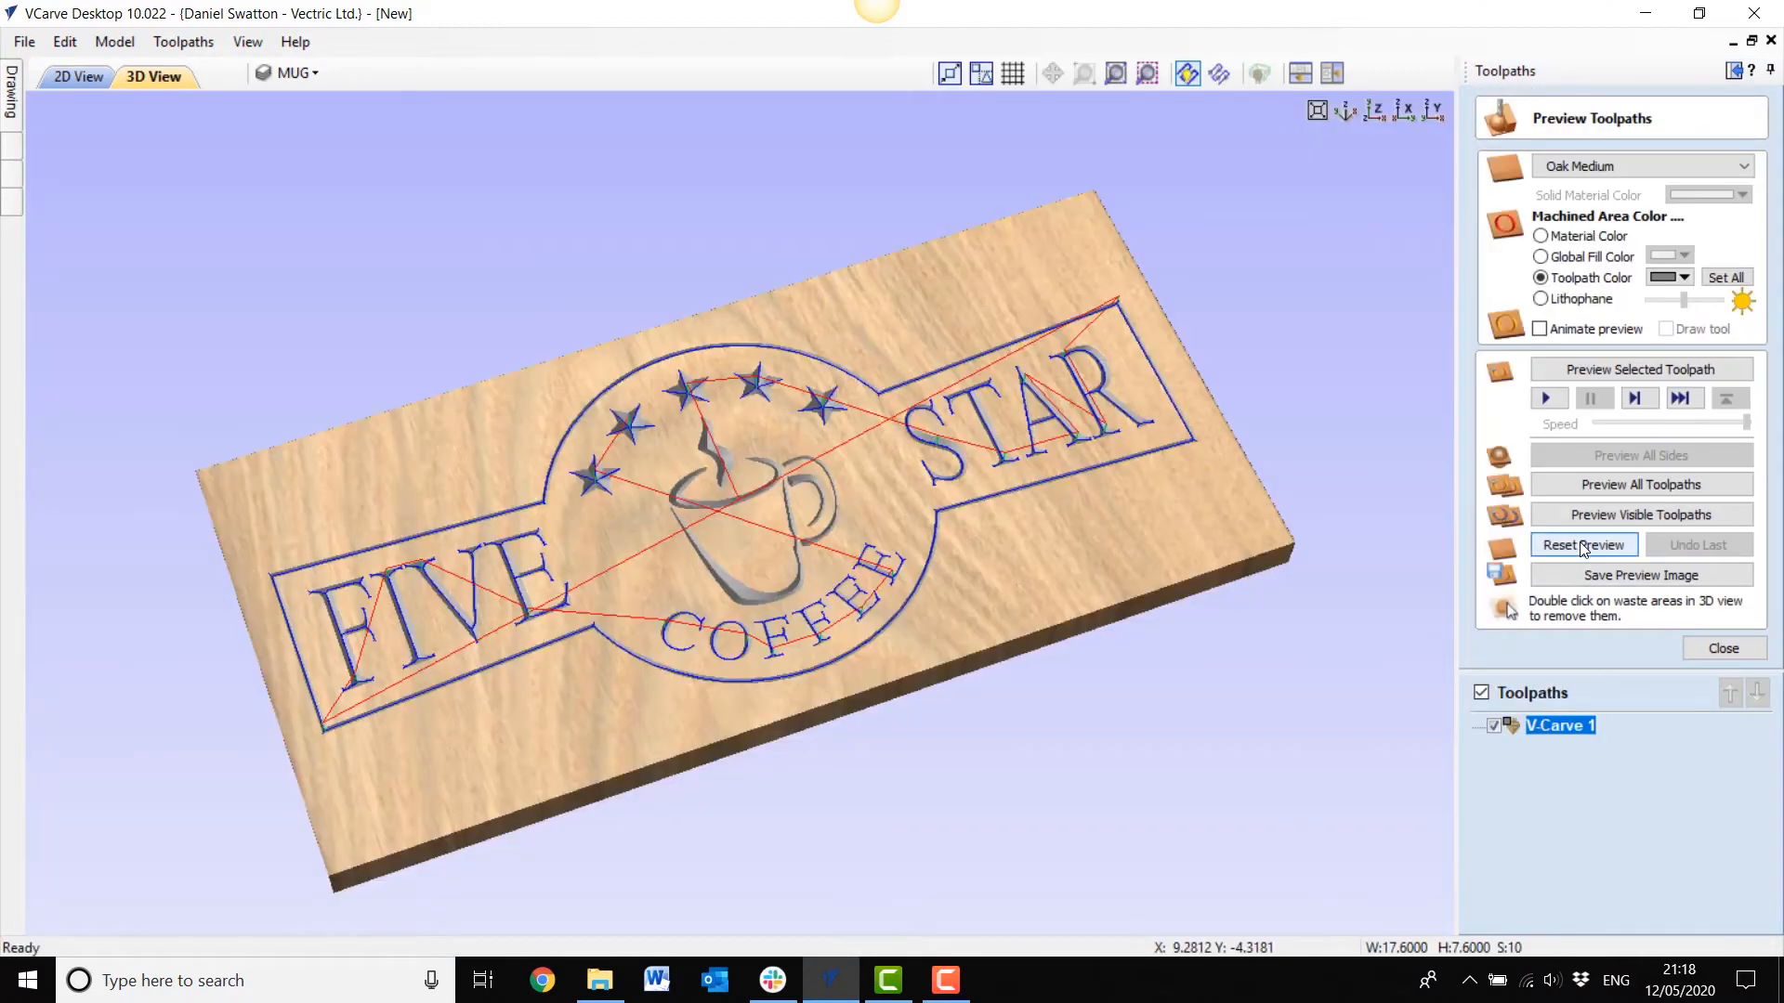
# Step: Reset the material preview and preview the recalculated V-carve toolpath
pyautogui.click(1584, 550)
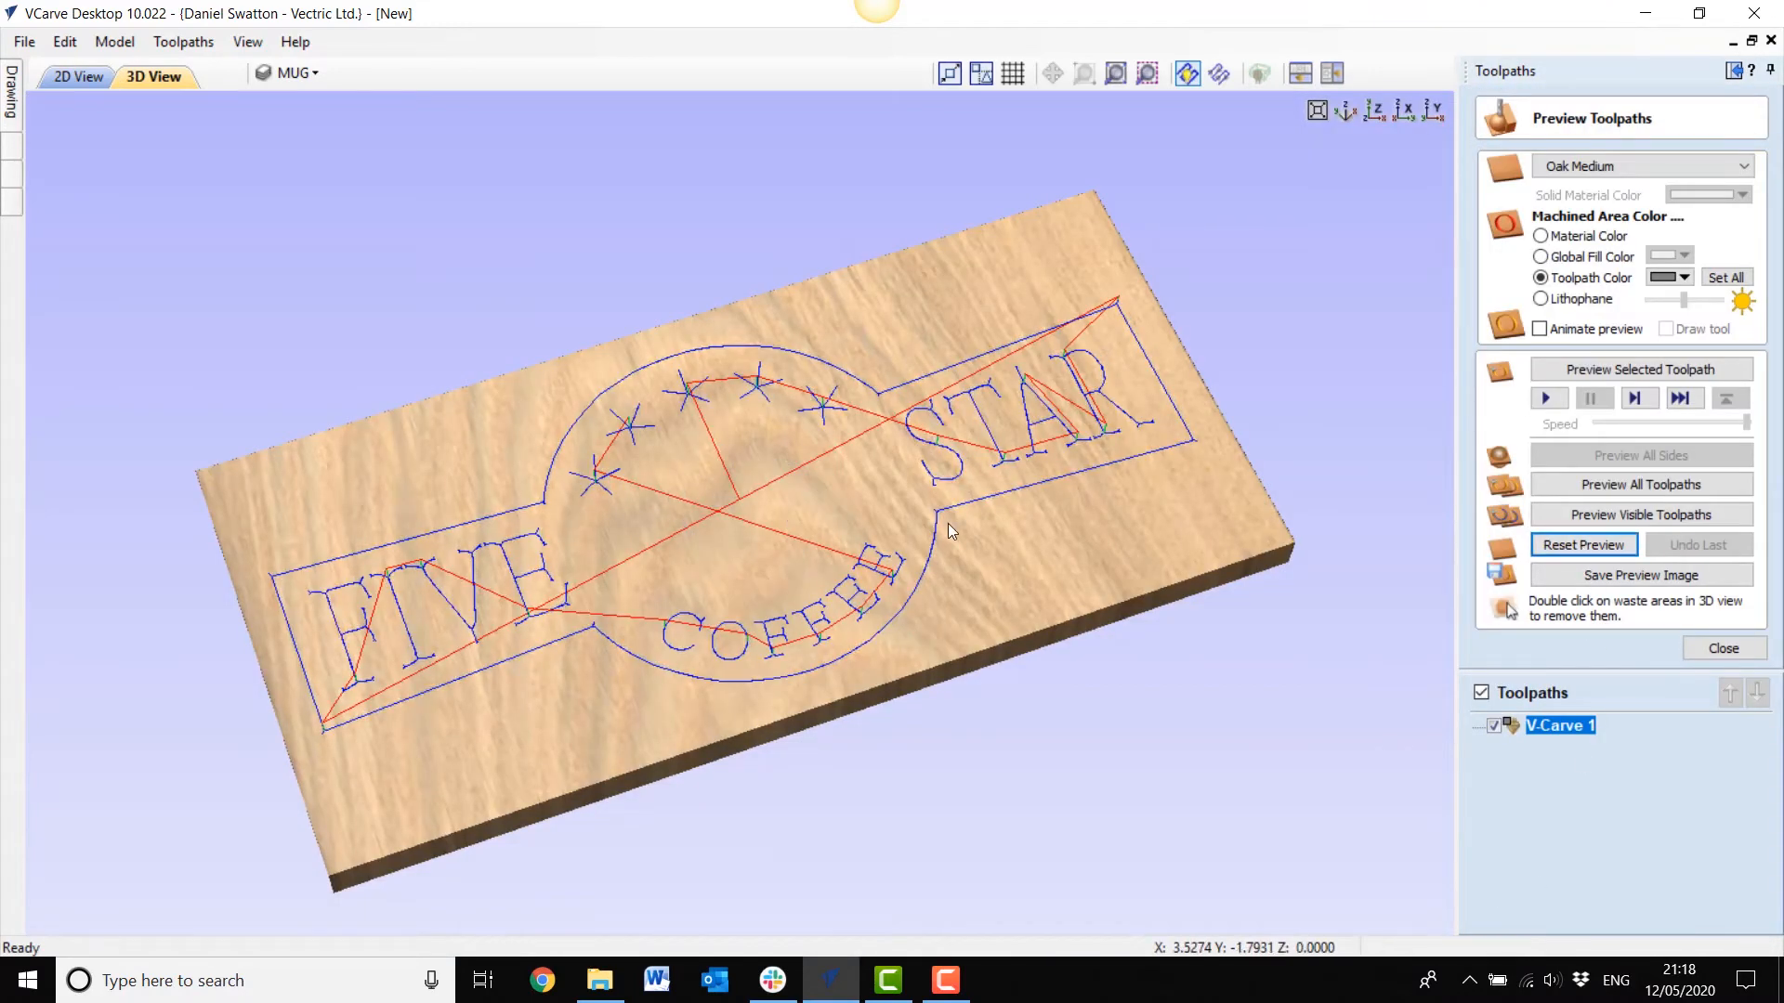
pyautogui.scroll(2, 1105, 526)
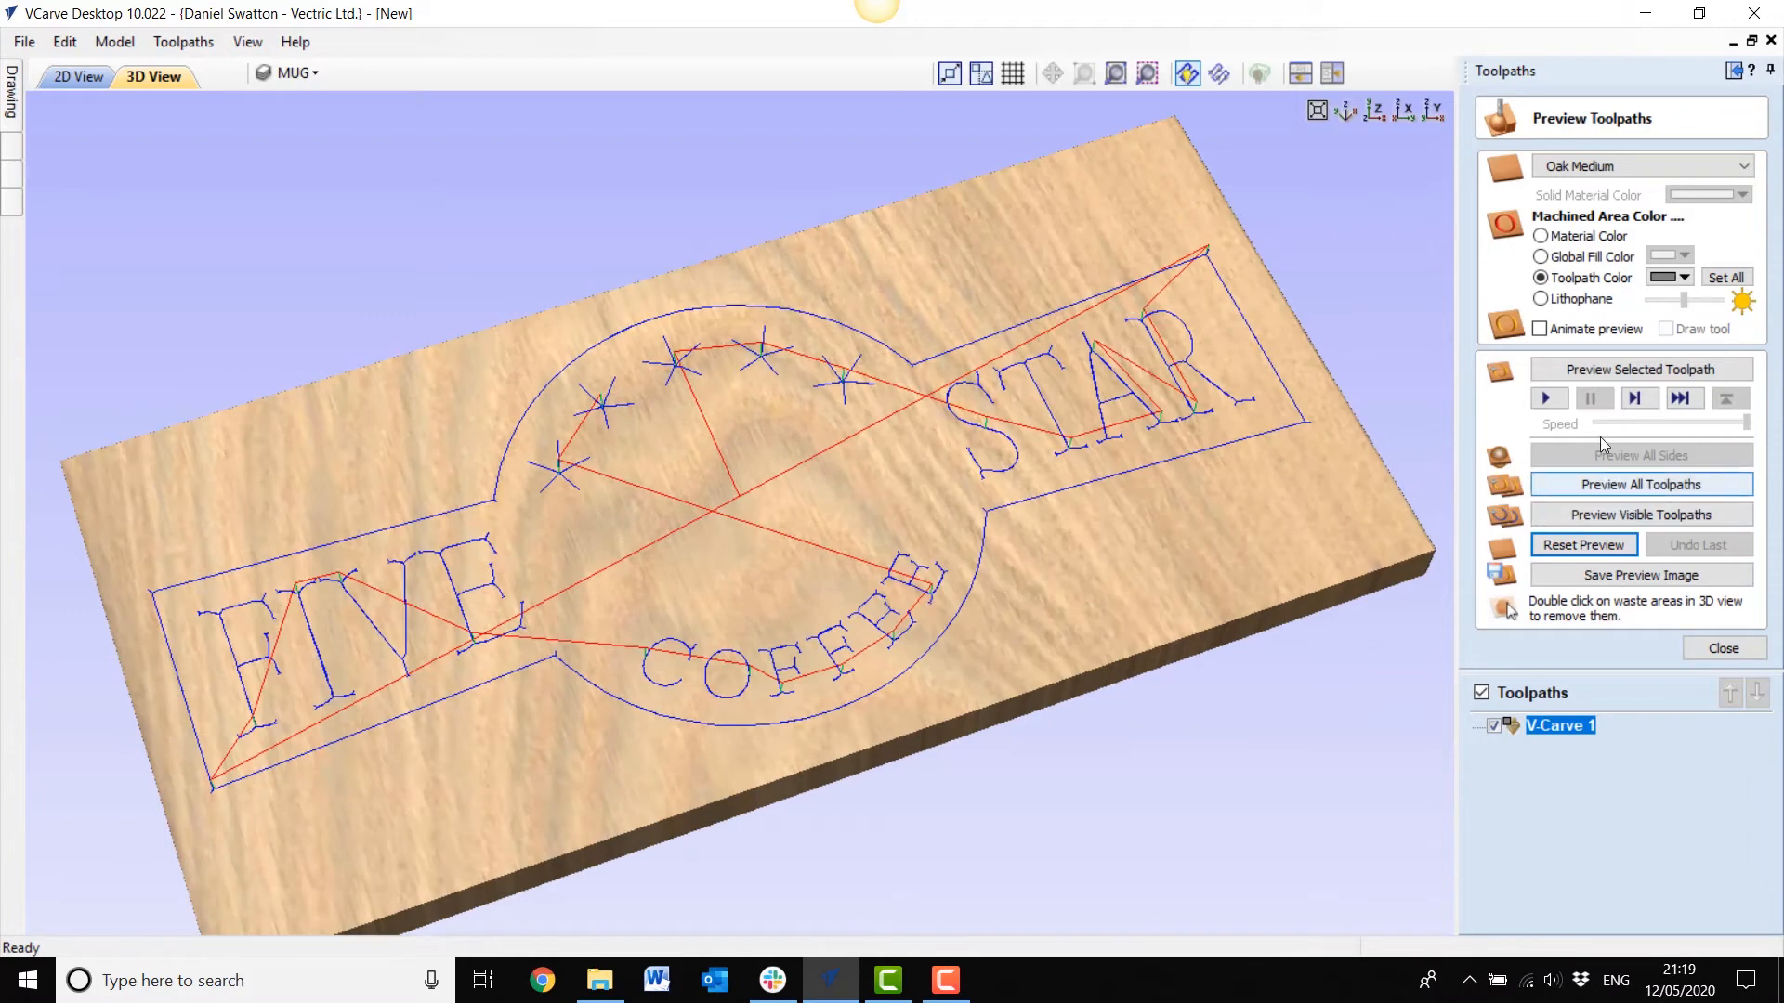
pyautogui.click(1546, 398)
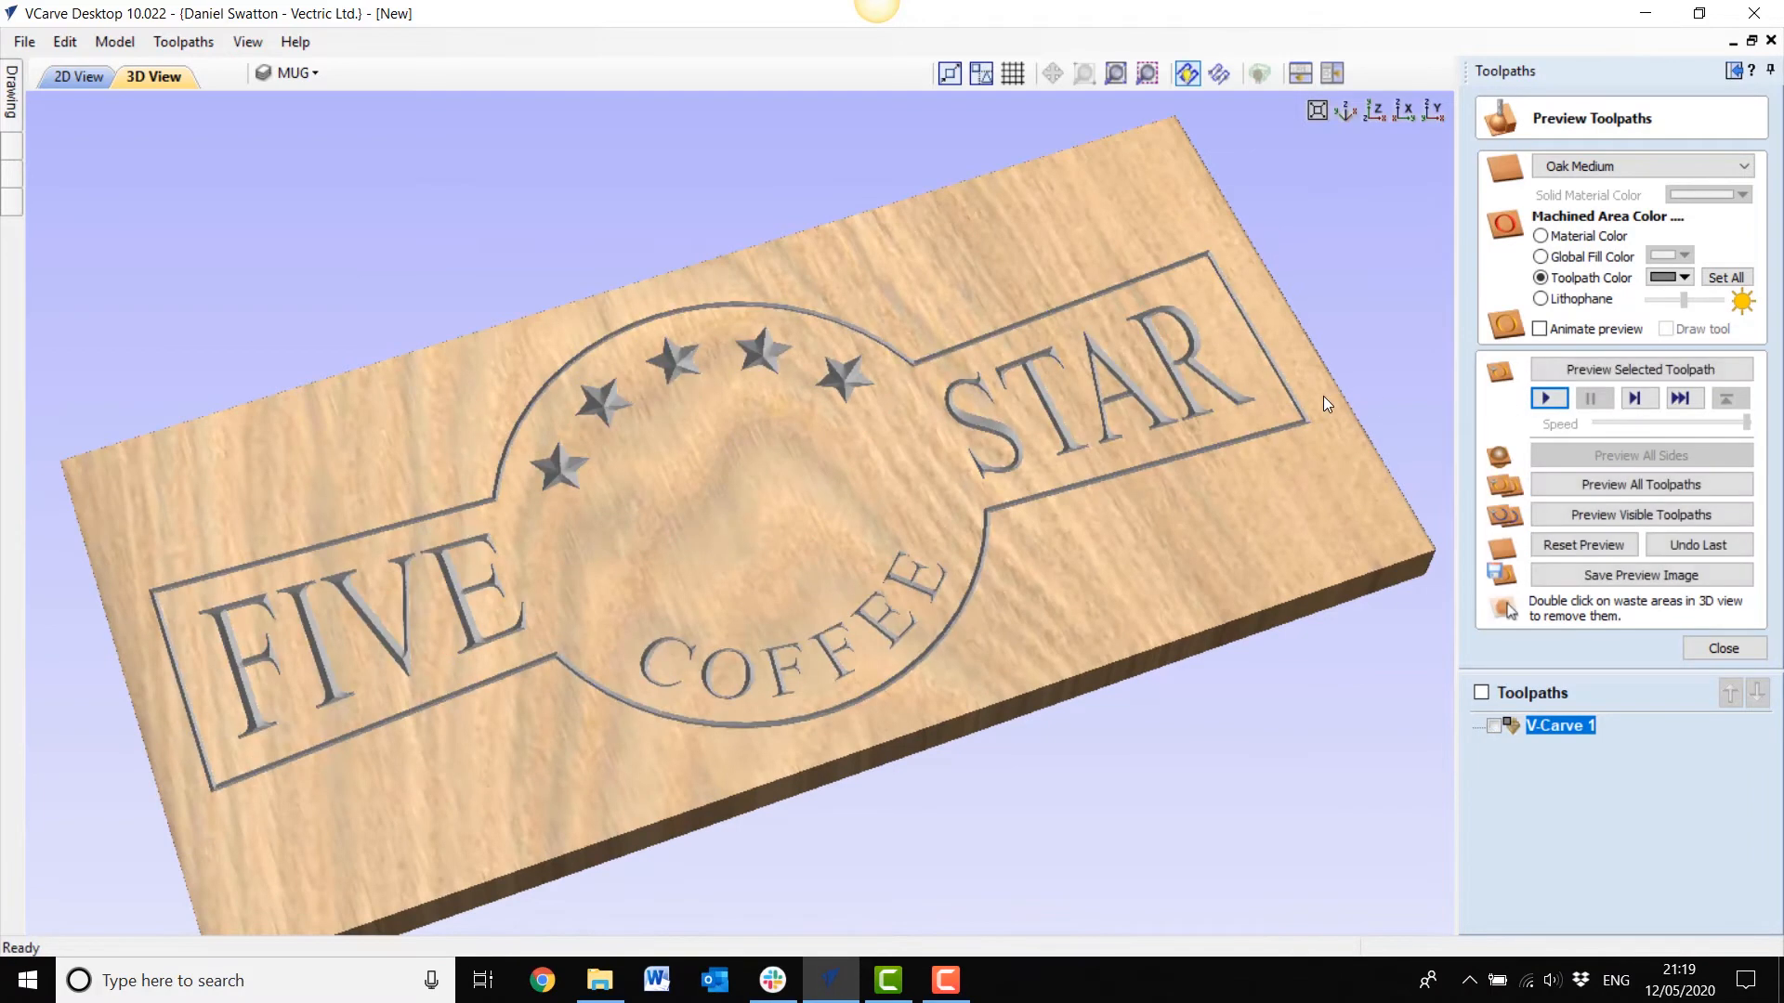
pyautogui.moveTo(811, 630); pyautogui.dragTo(822, 576)
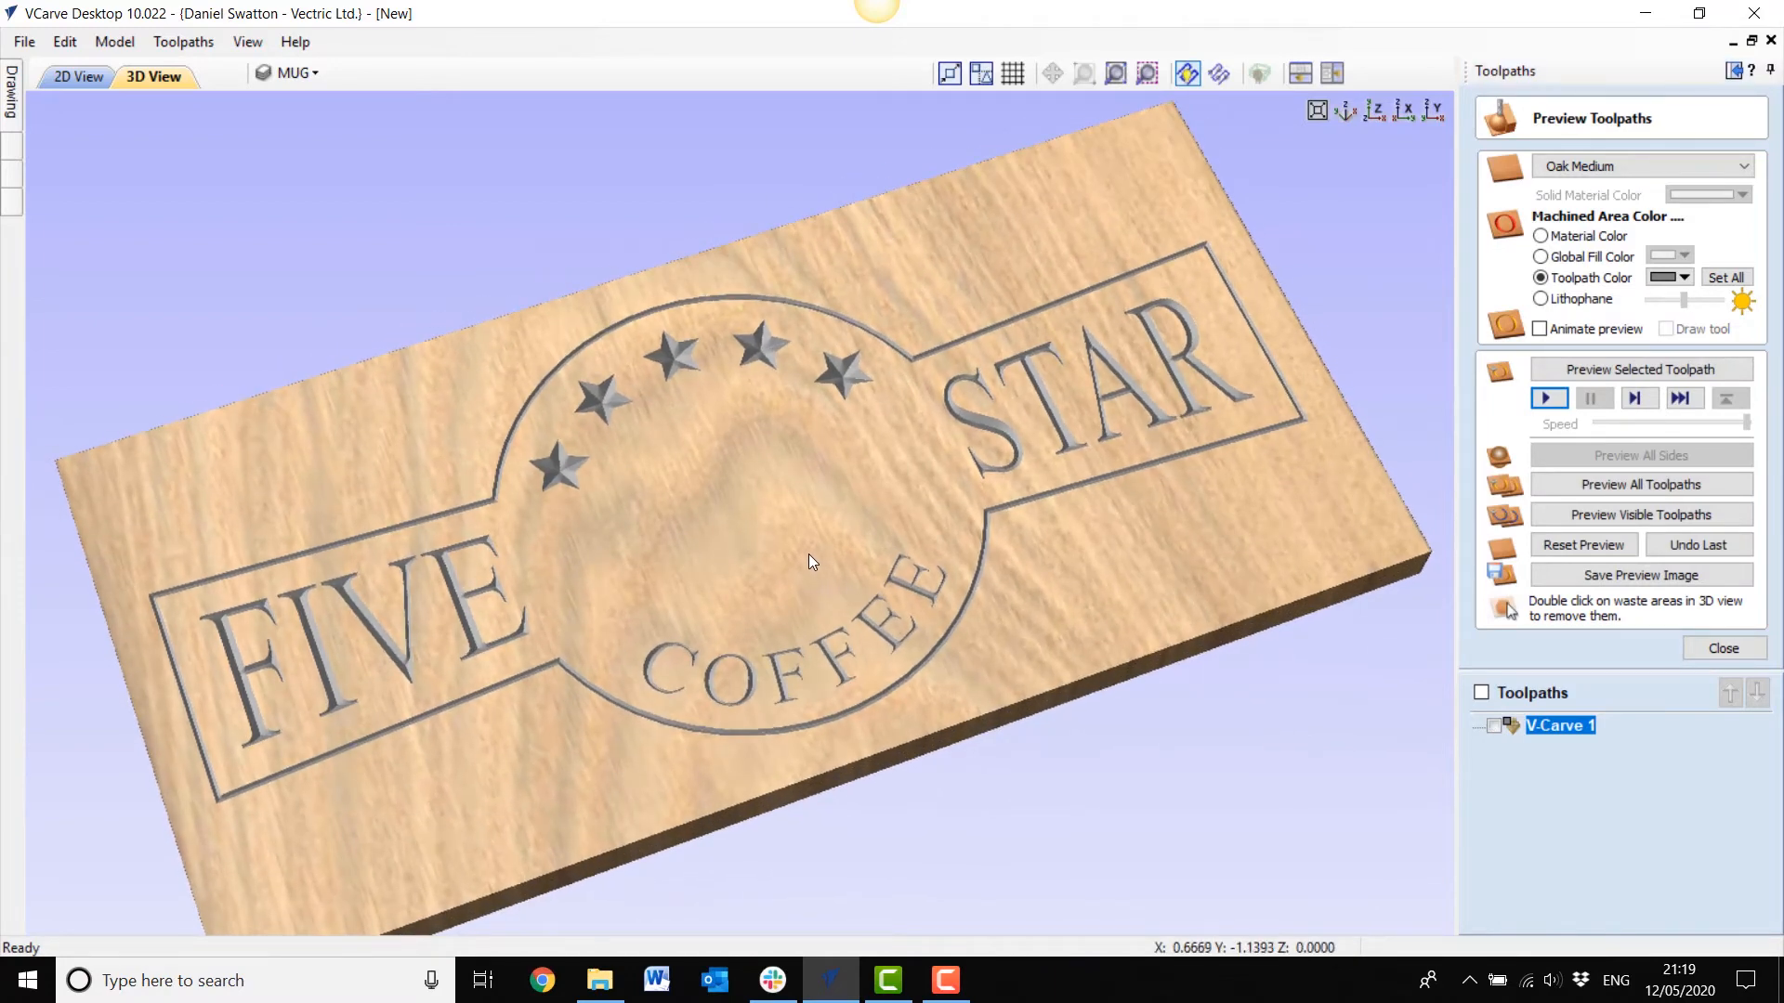
# Step: Hide the MUG layer in the 2D view, show the Bitmap Layer and delete the coffee mug image
pyautogui.click(65, 78)
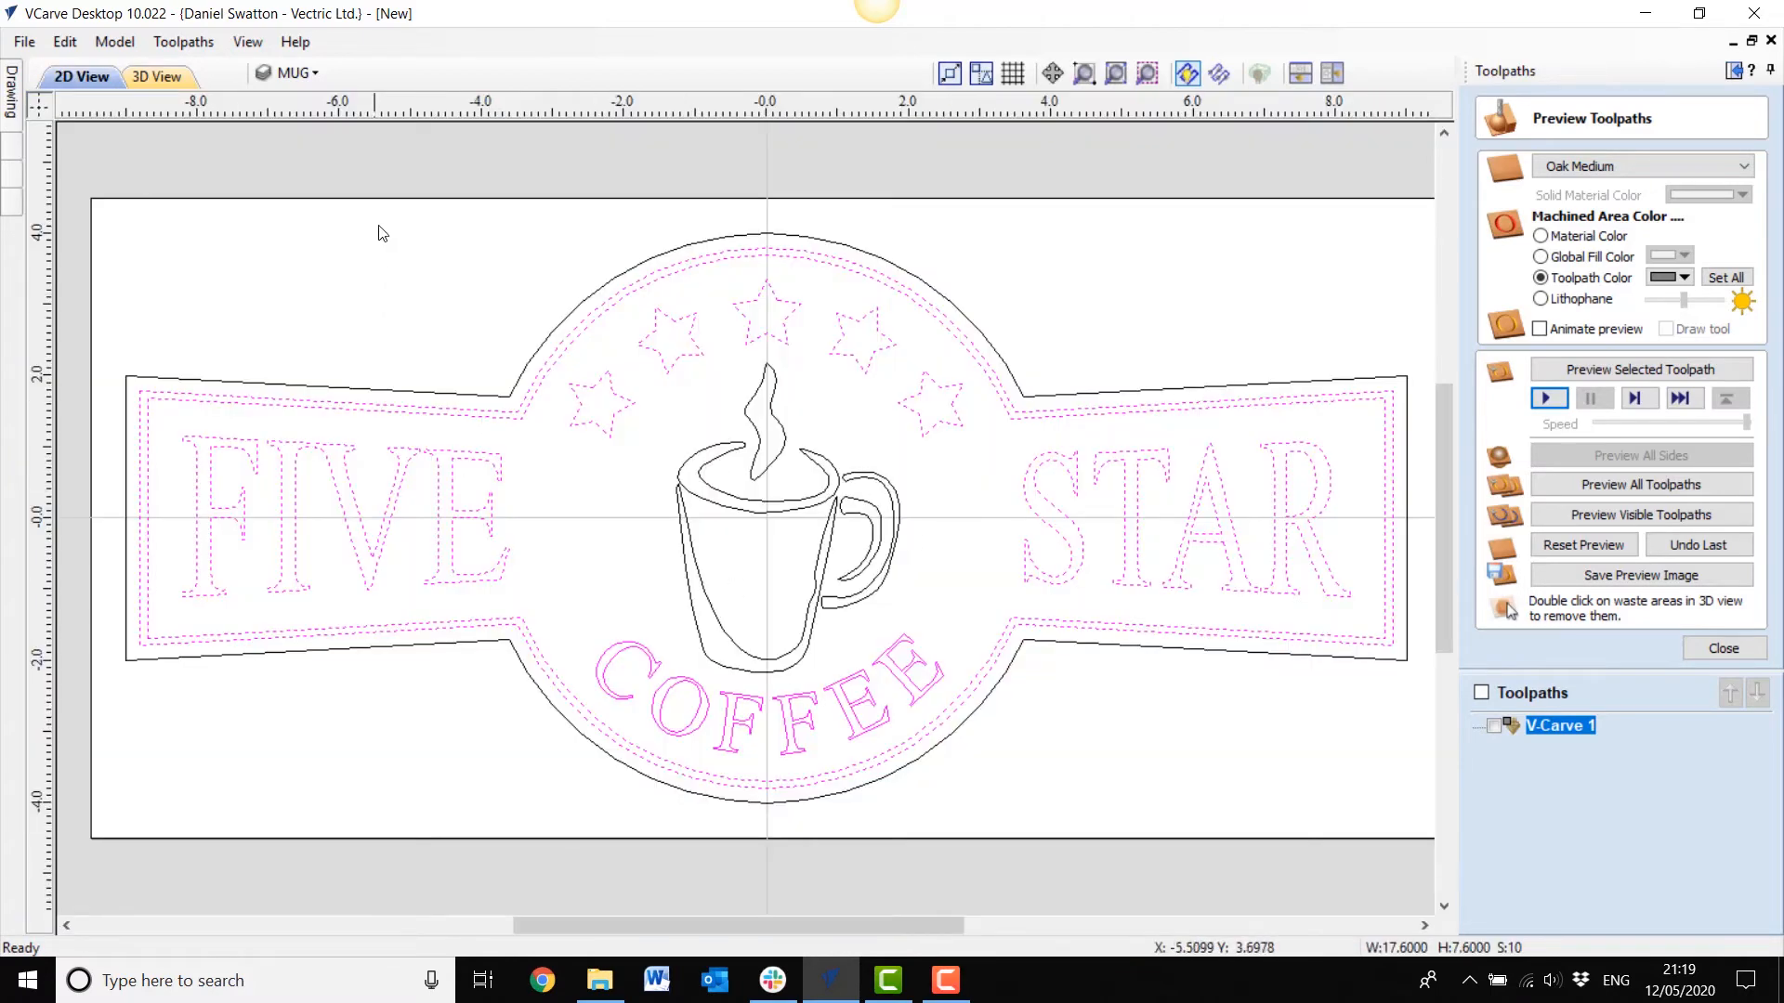
pyautogui.click(320, 72)
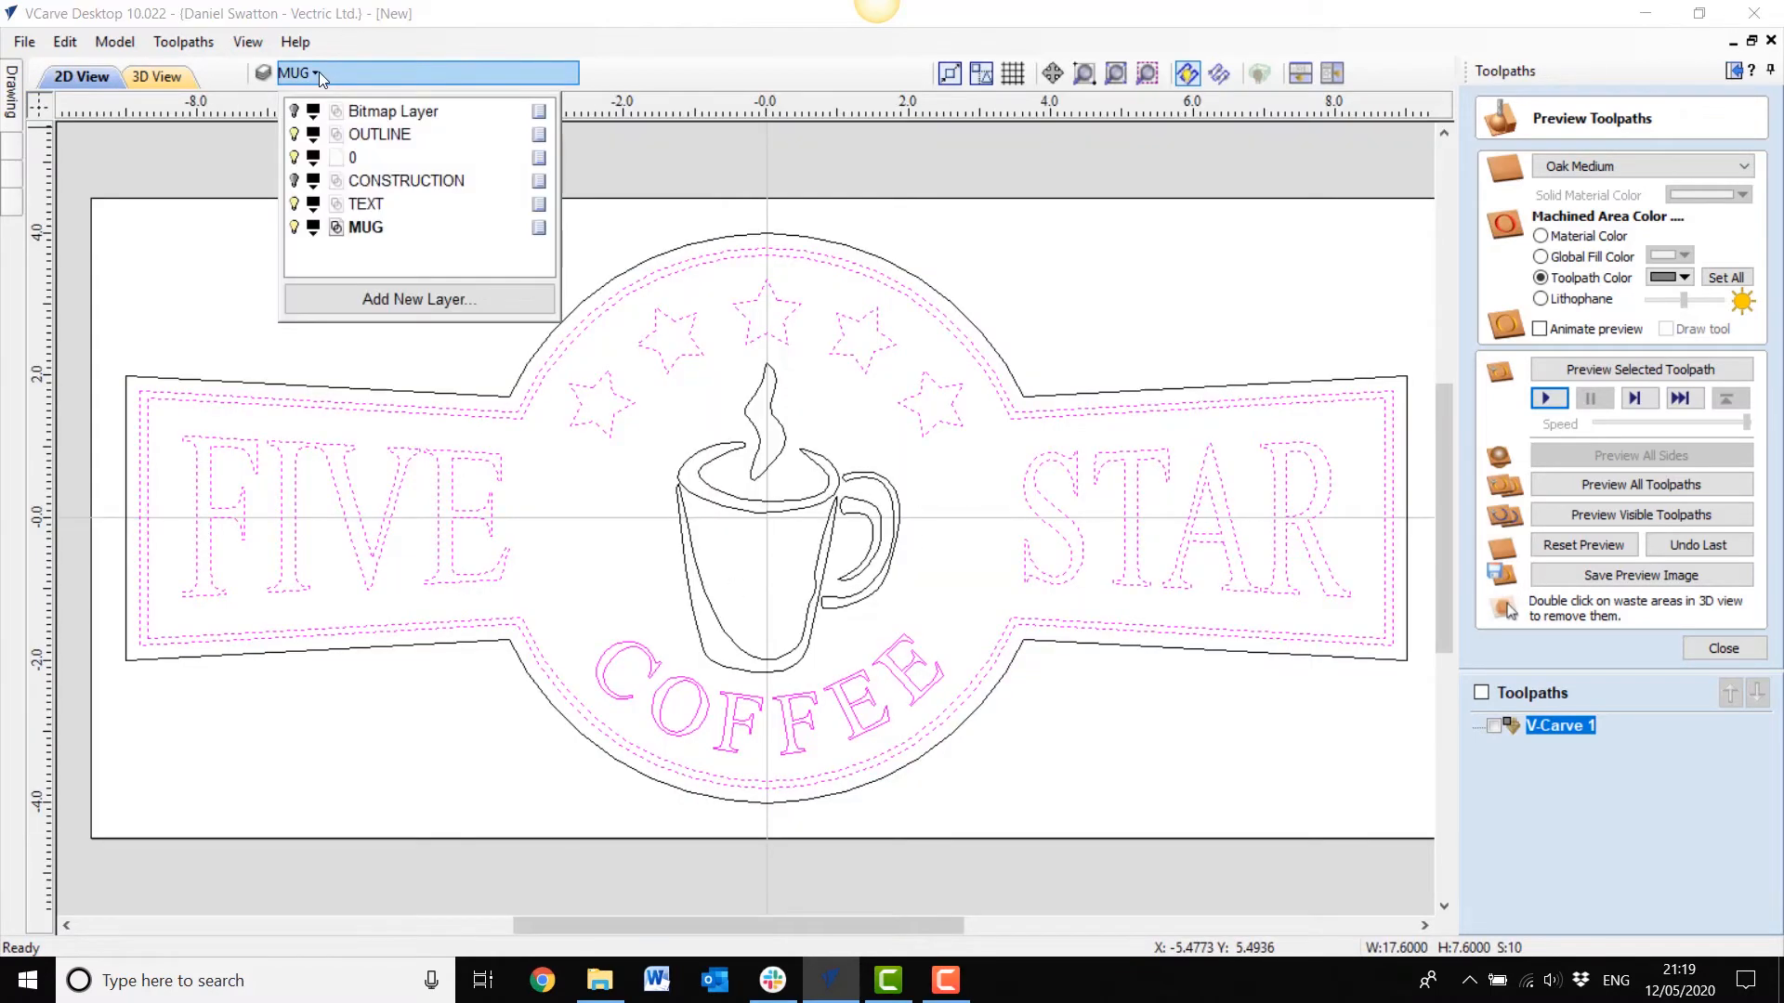
pyautogui.click(294, 228)
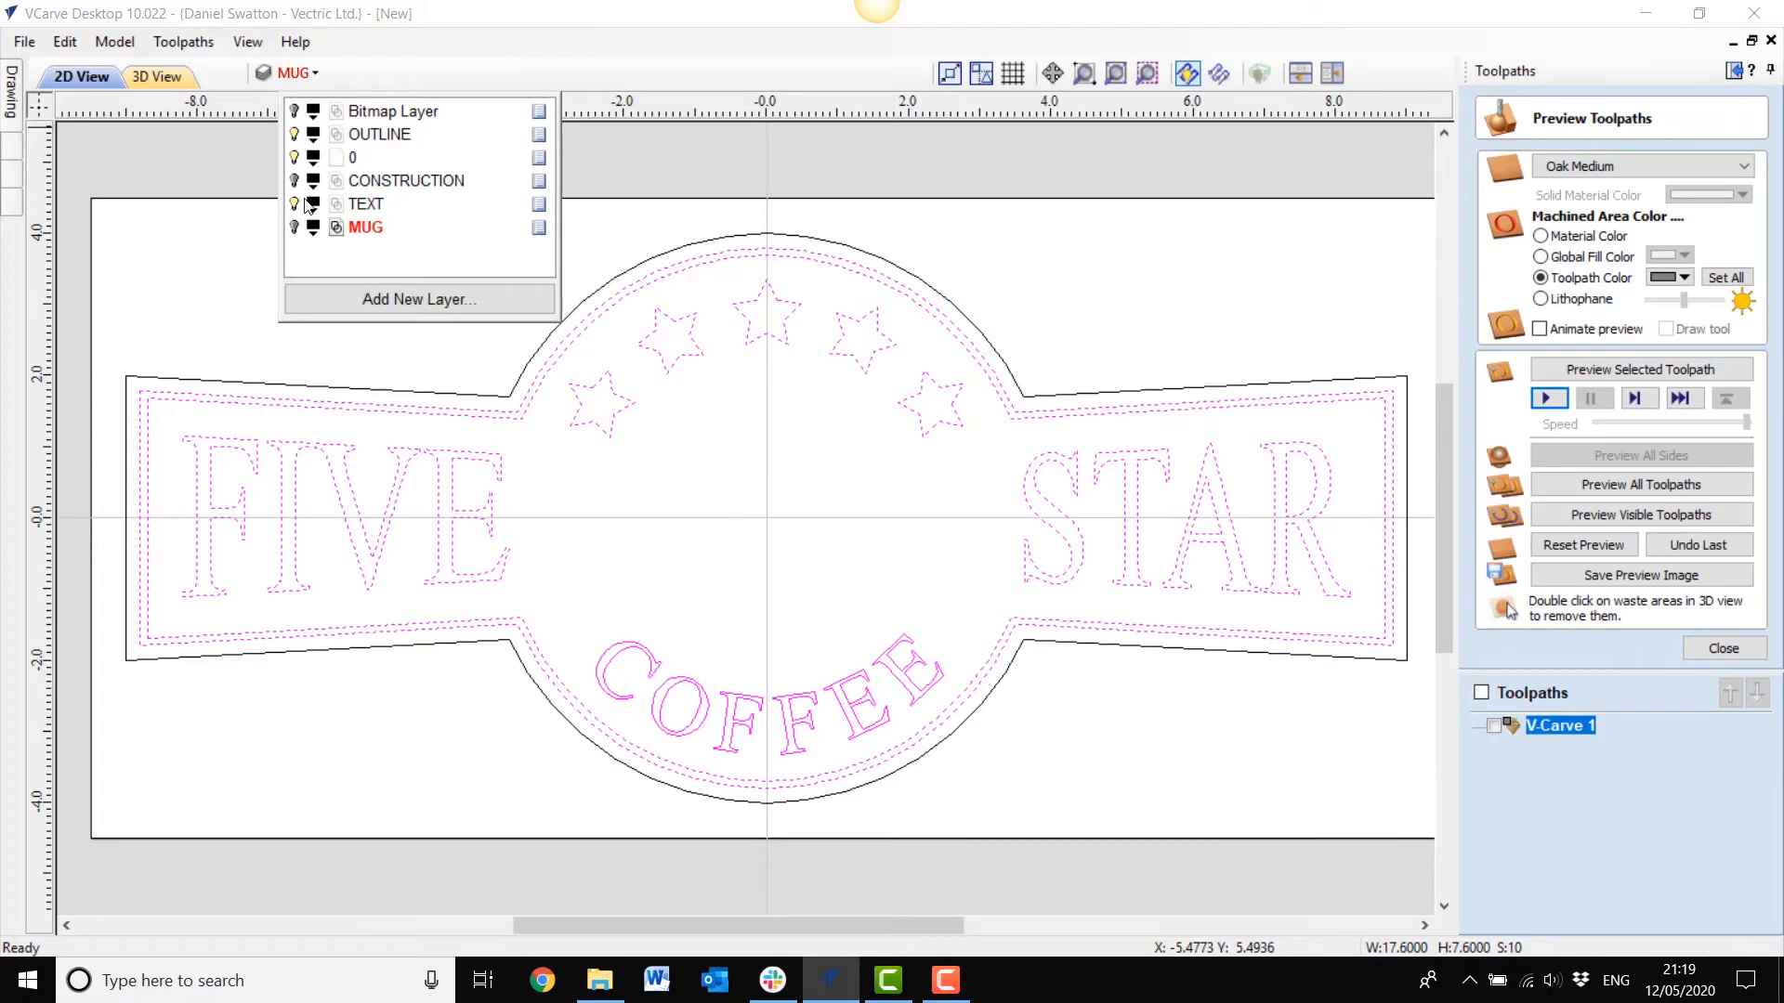
pyautogui.click(294, 111)
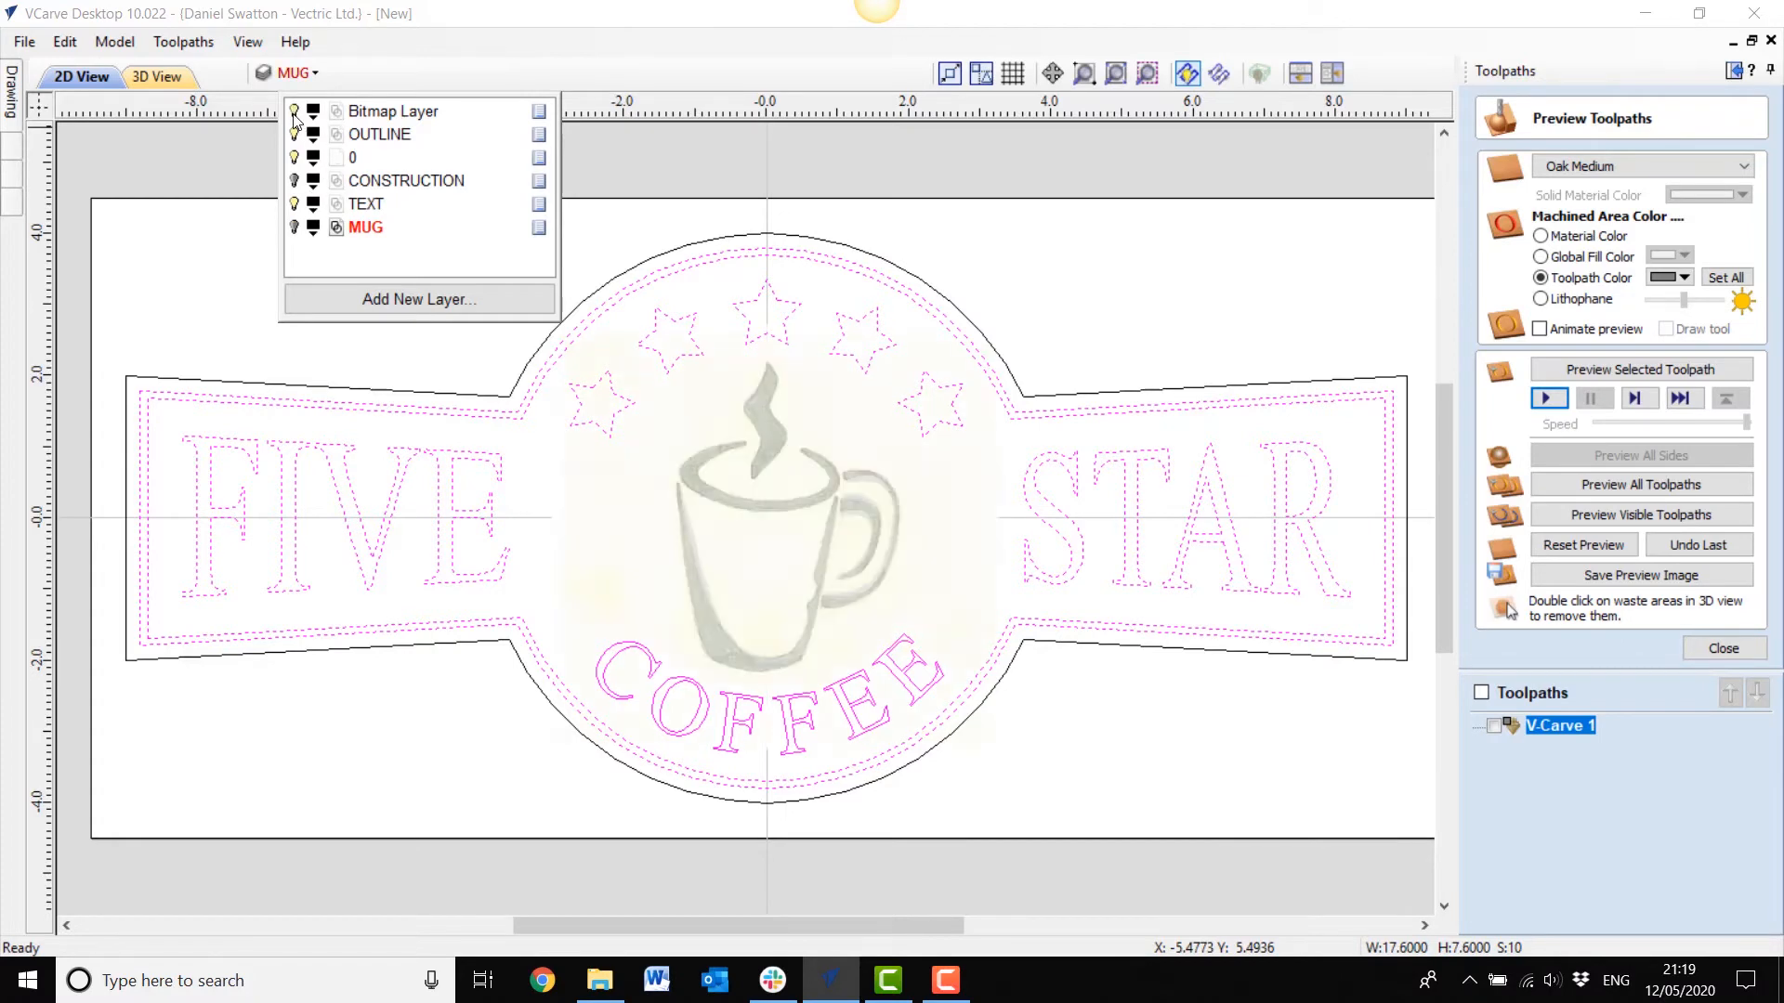
pyautogui.click(835, 542)
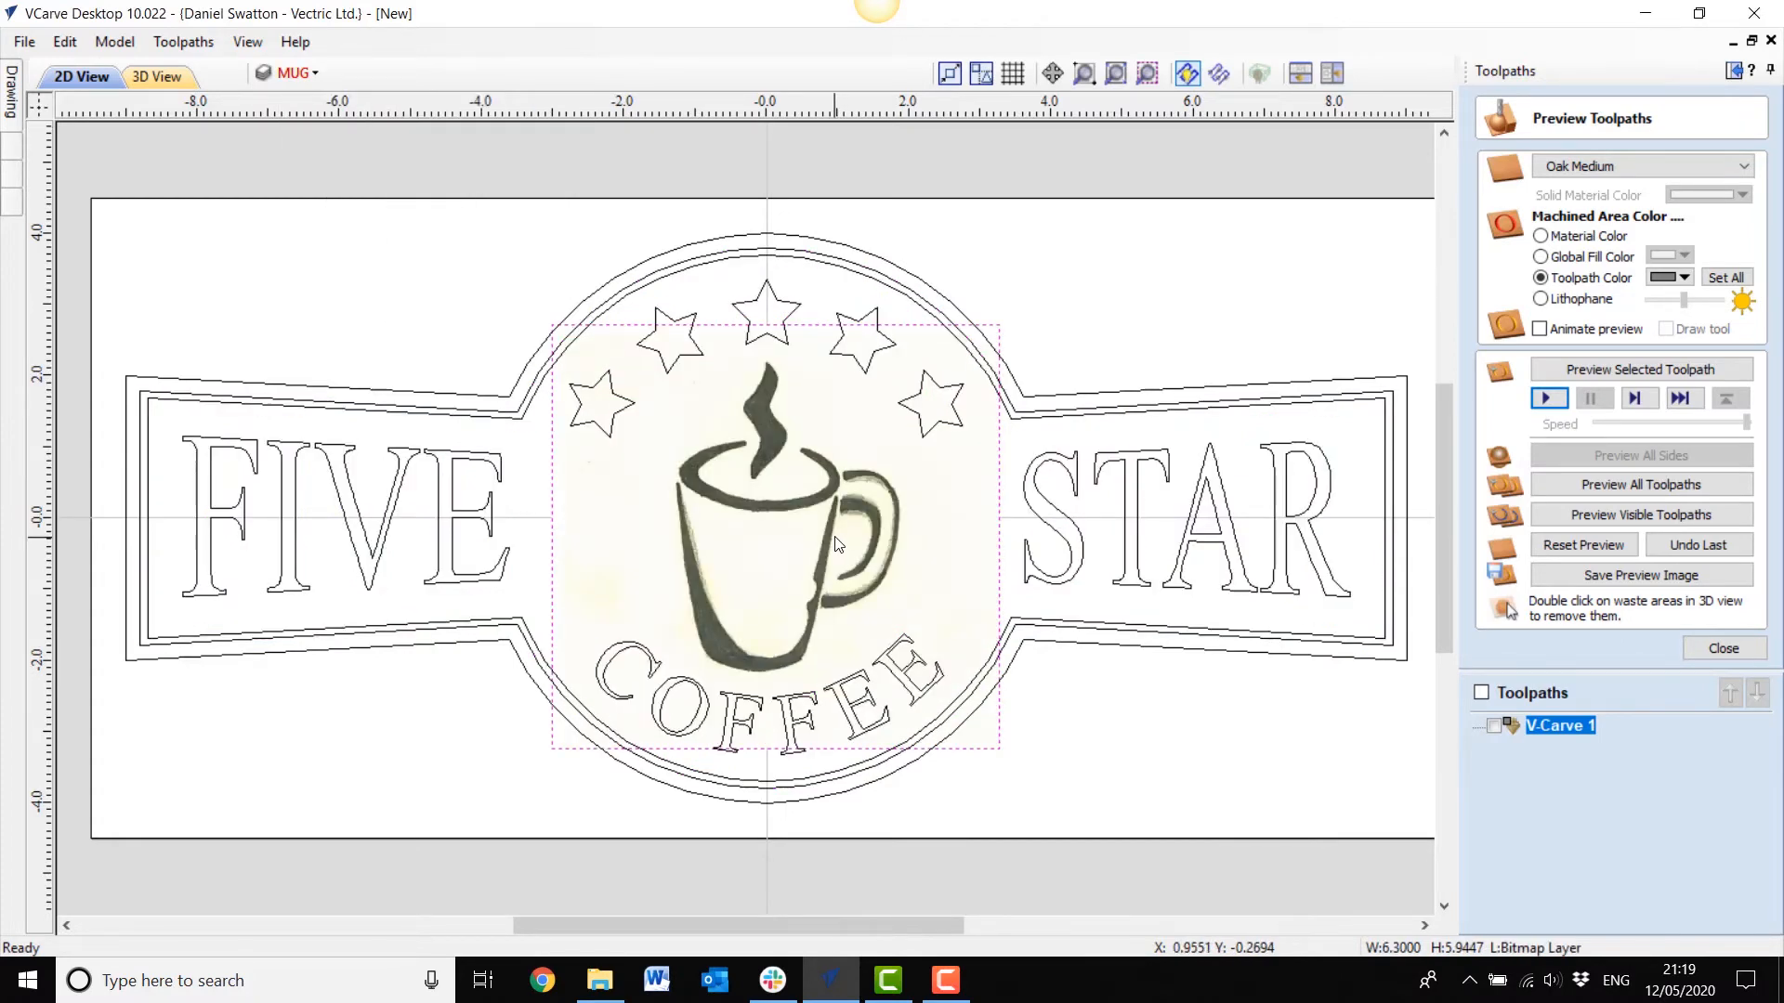
pyautogui.press('Delete')
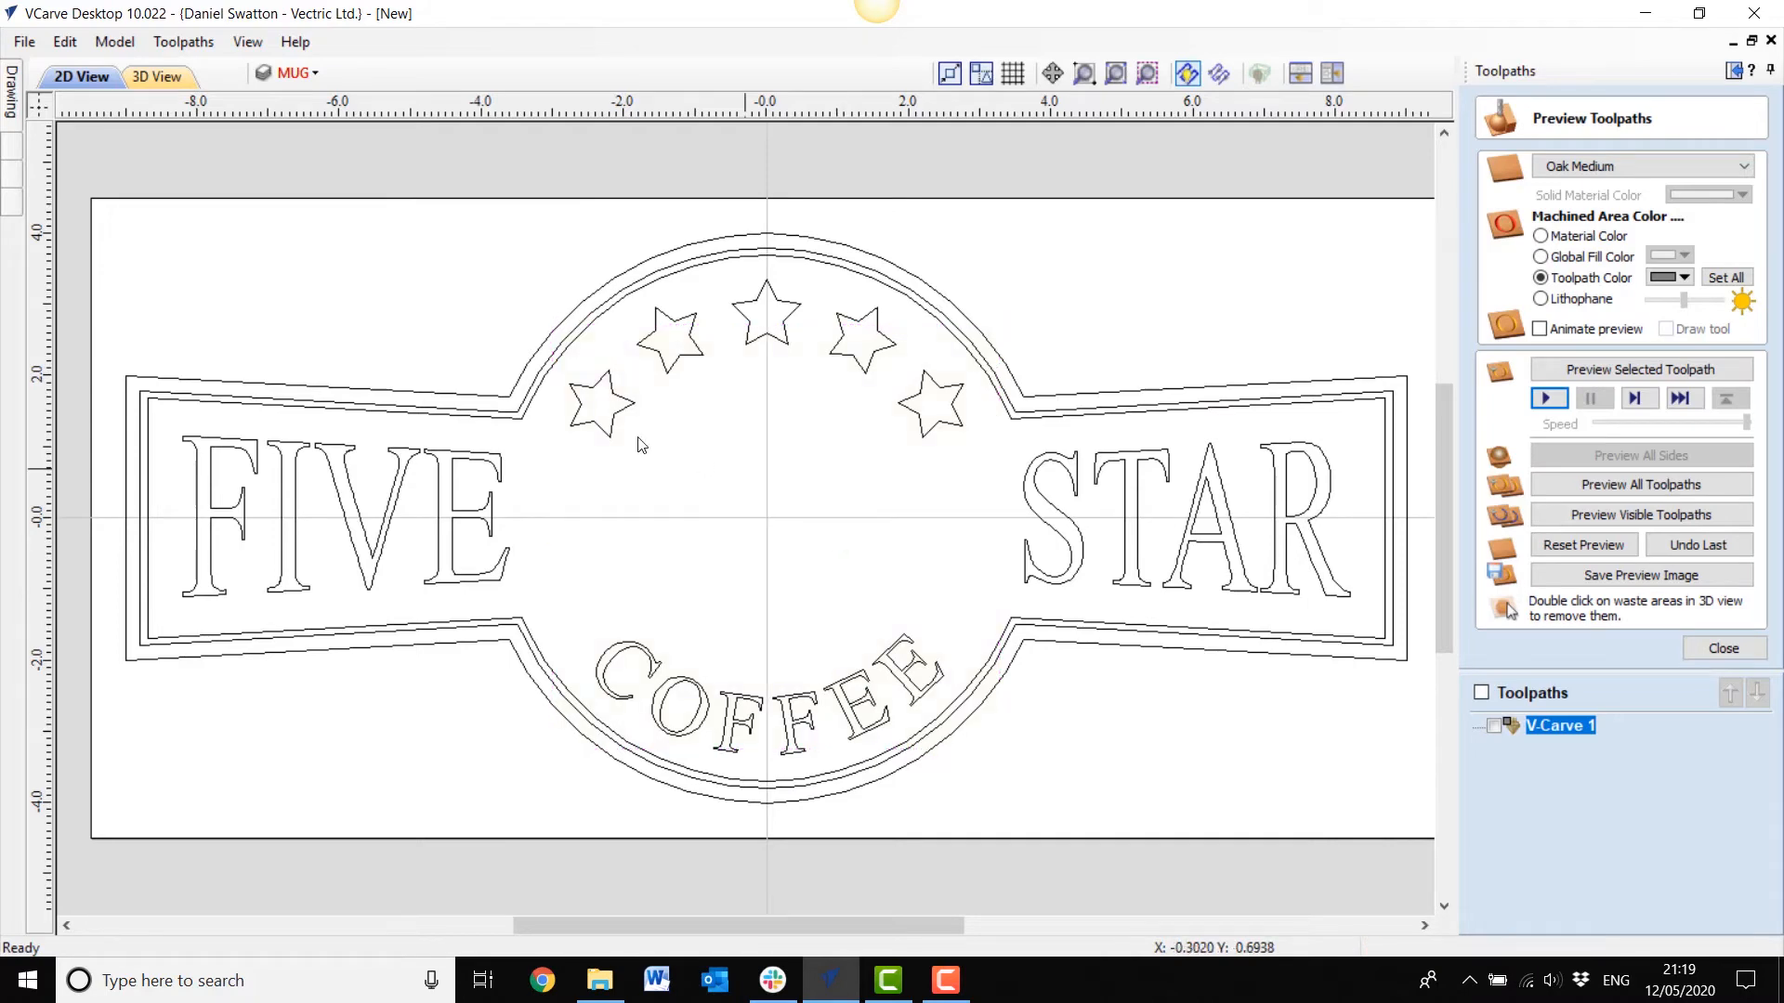
# Step: Import the Beans.png image from the Five_Star_Coffee_Sign_FILES folder into the sign
pyautogui.moveTo(13, 76)
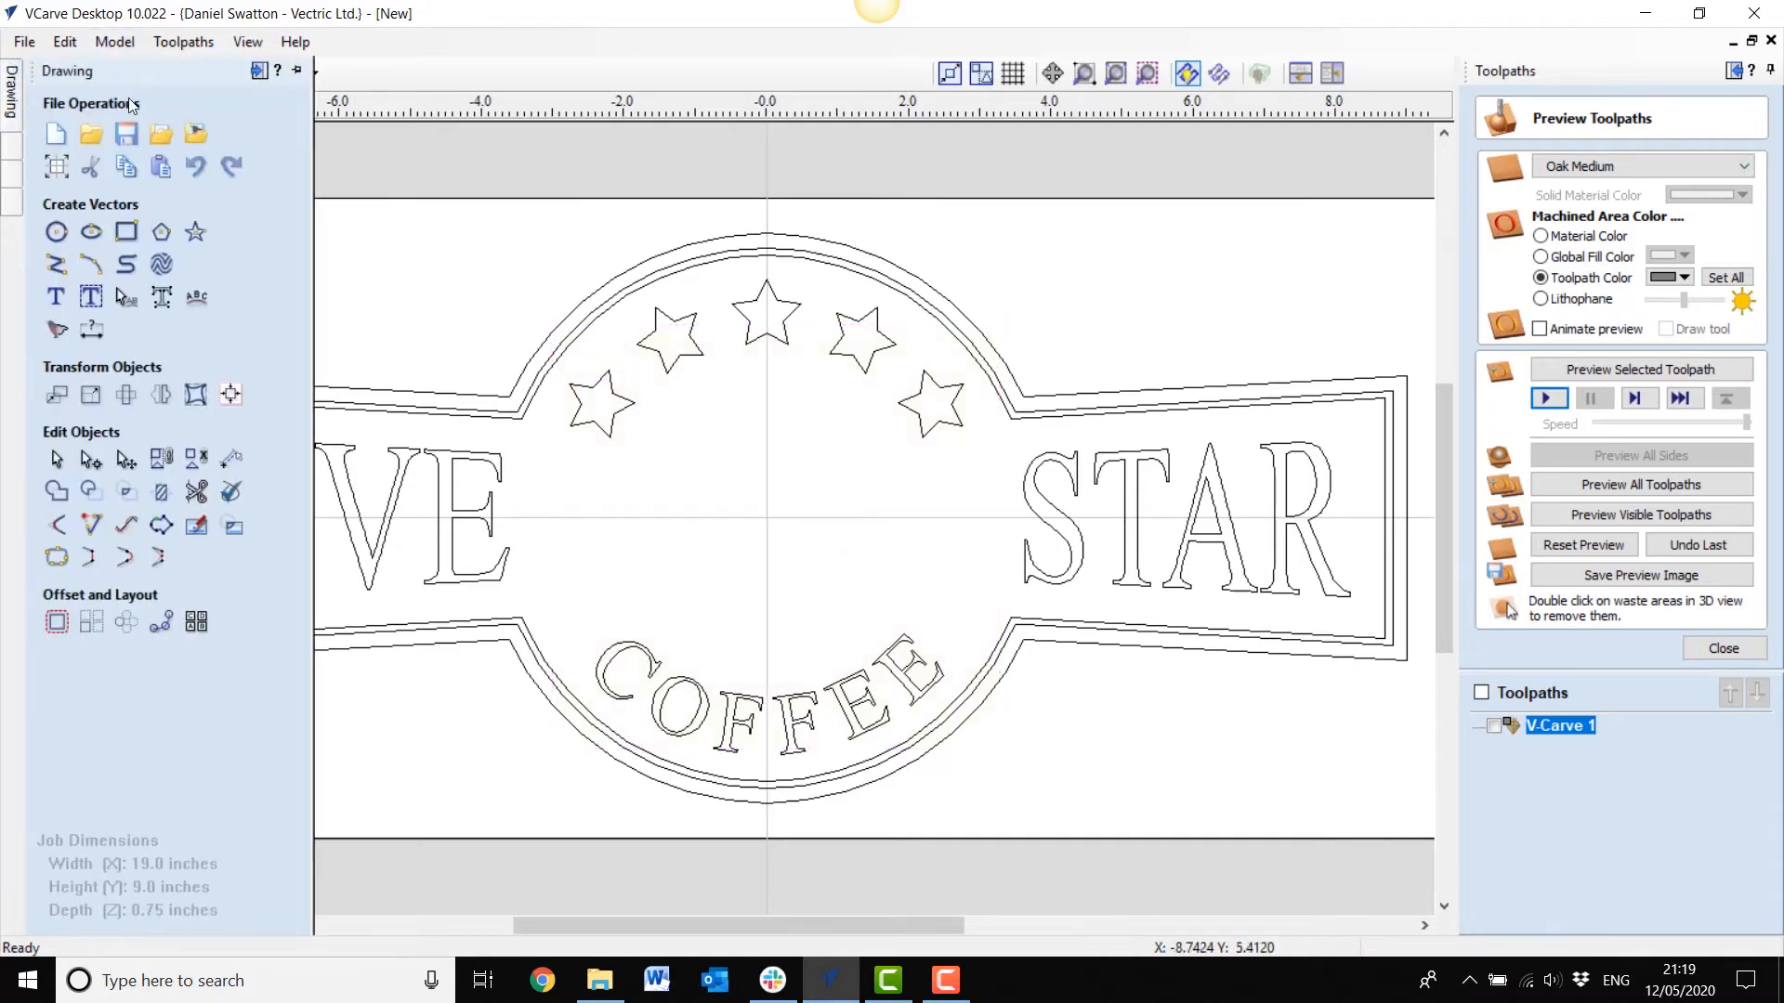
pyautogui.click(200, 139)
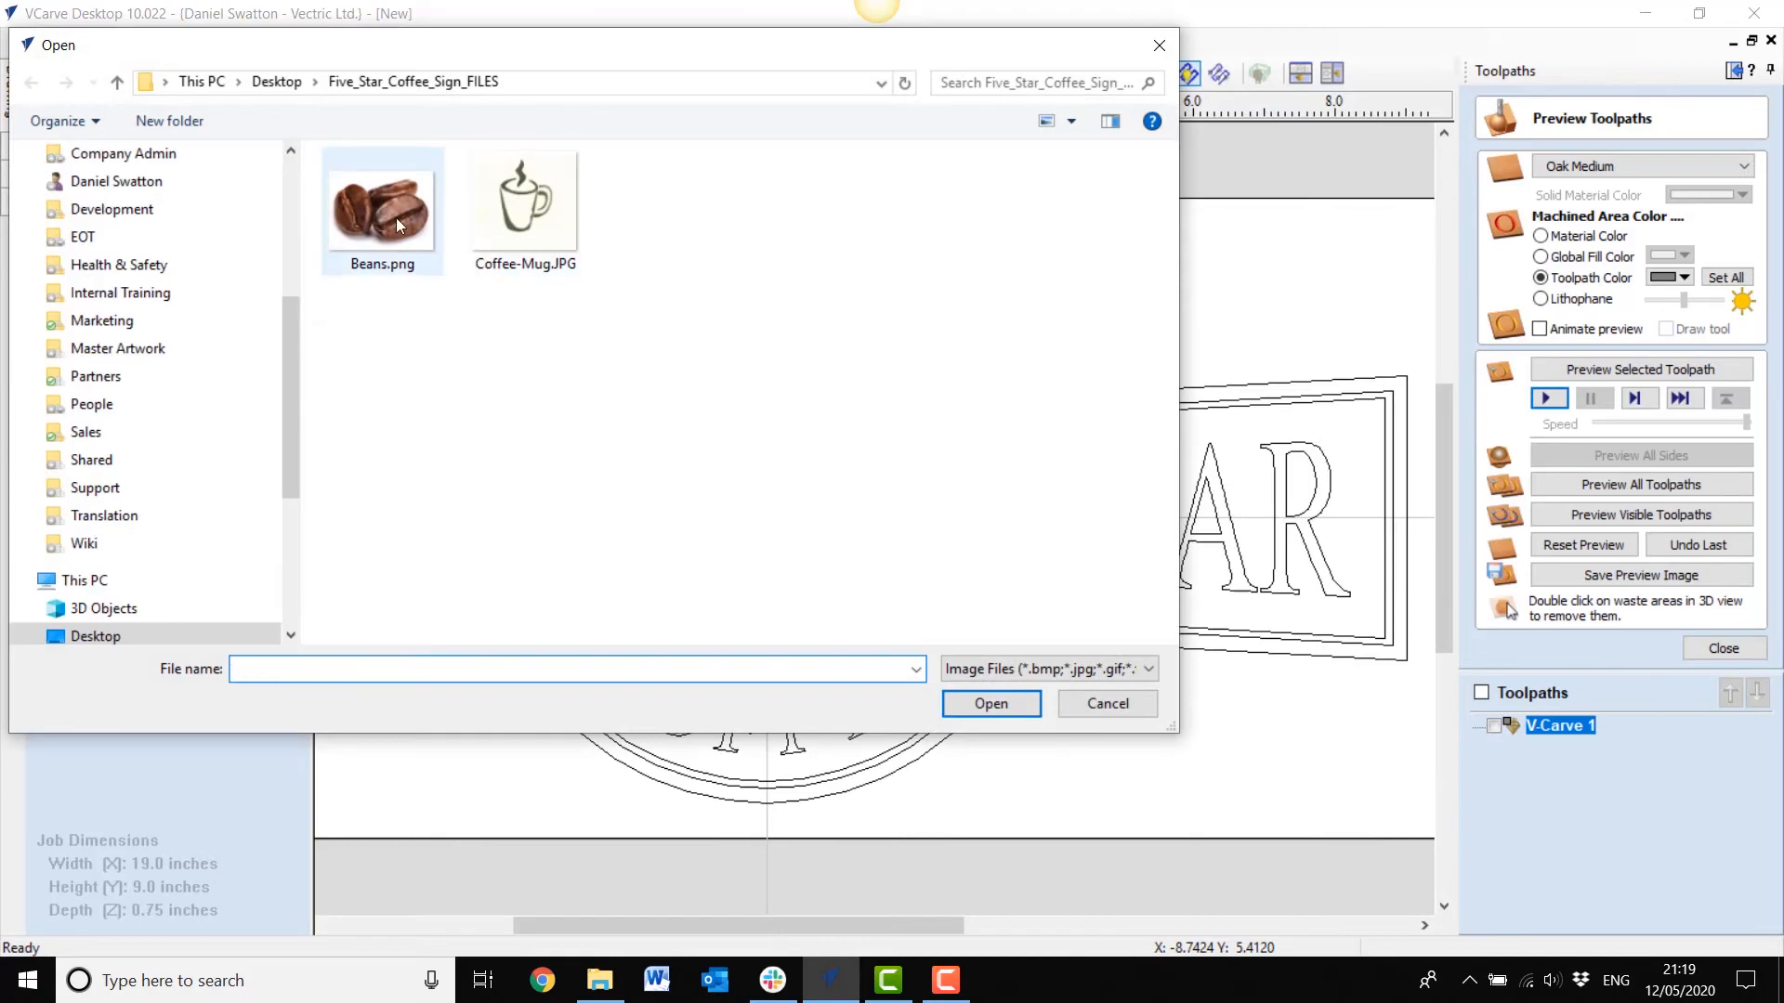
pyautogui.click(382, 212)
pyautogui.click(991, 703)
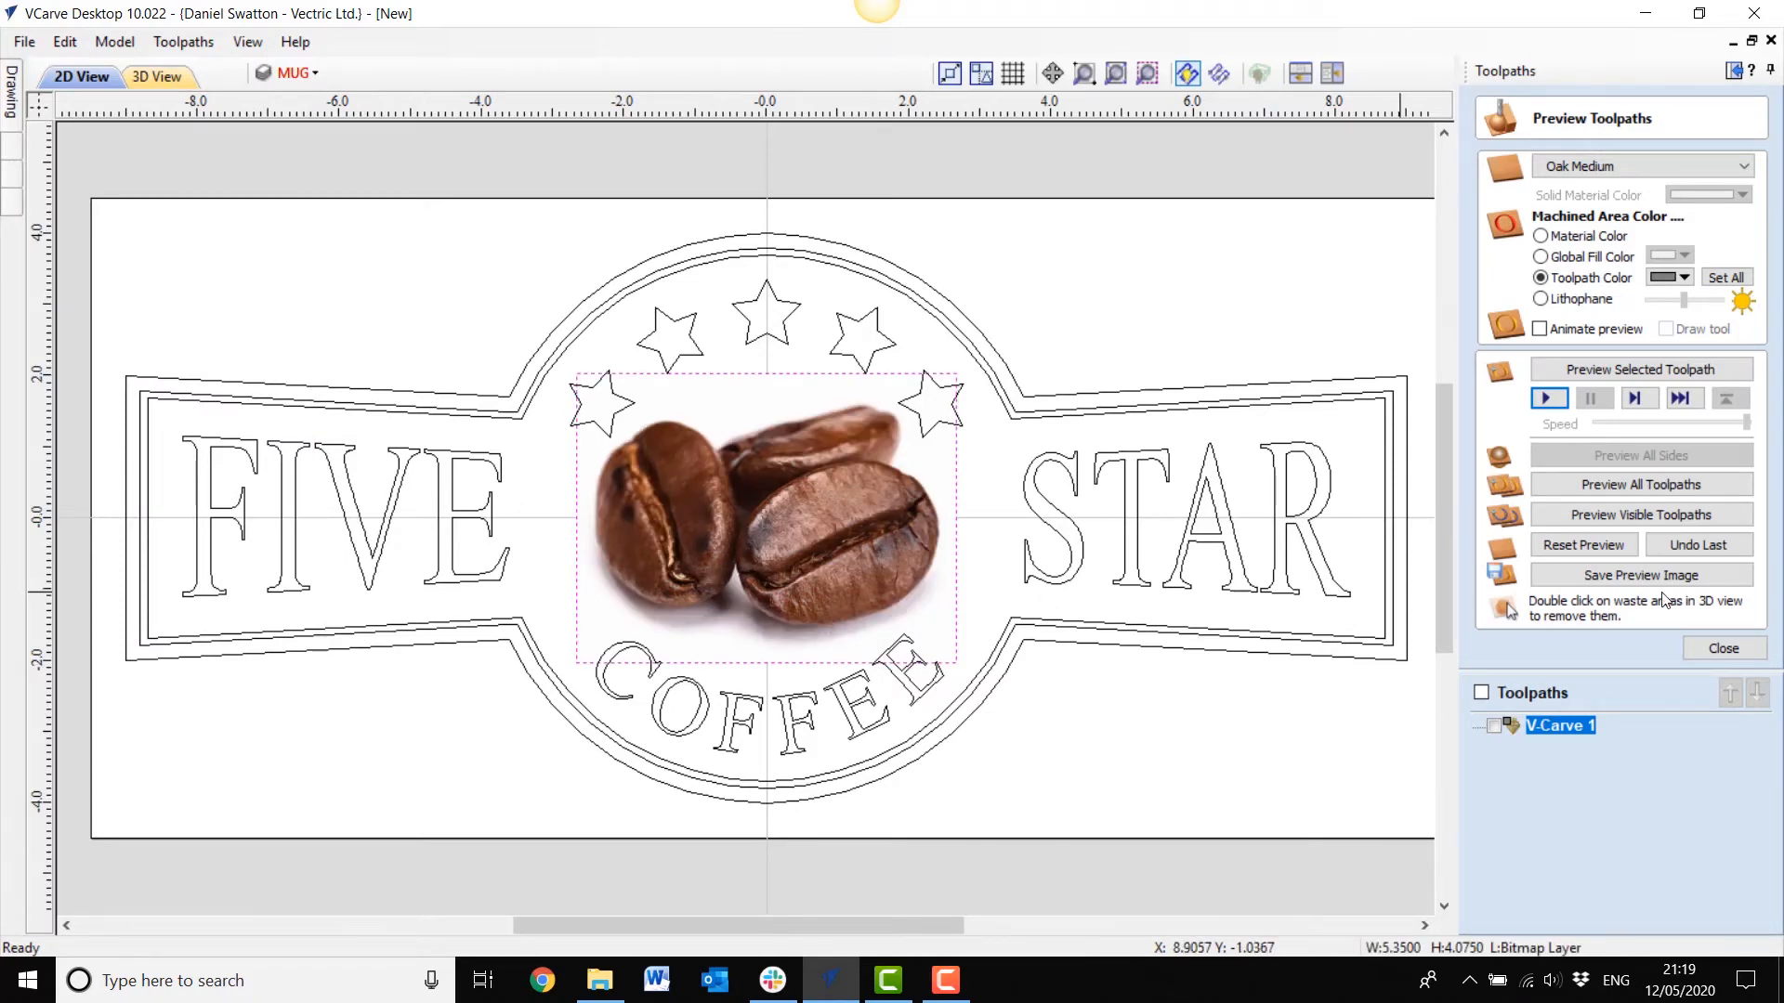
# Step: Calculate a raster Photo V-Carve toolpath for the beans image with the 90° 1/2" V-Bit, 0.015 inch max carving depth and 45.0 line angle
pyautogui.click(1723, 647)
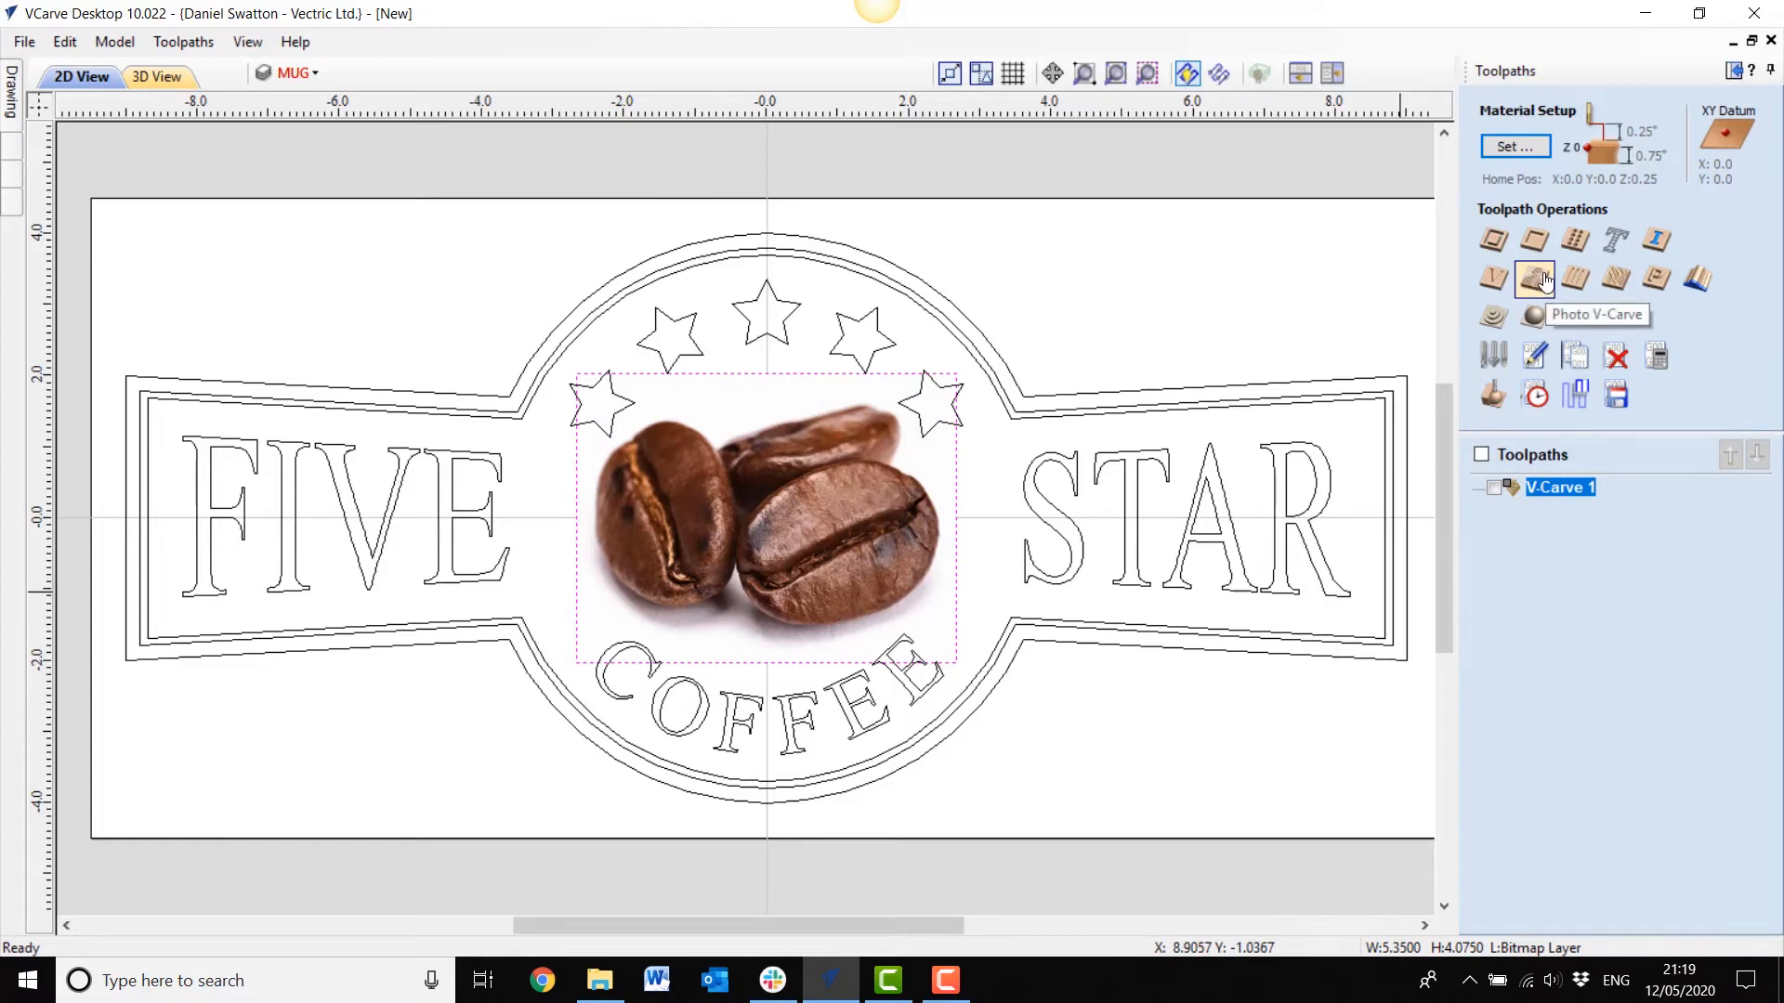
pyautogui.click(1538, 278)
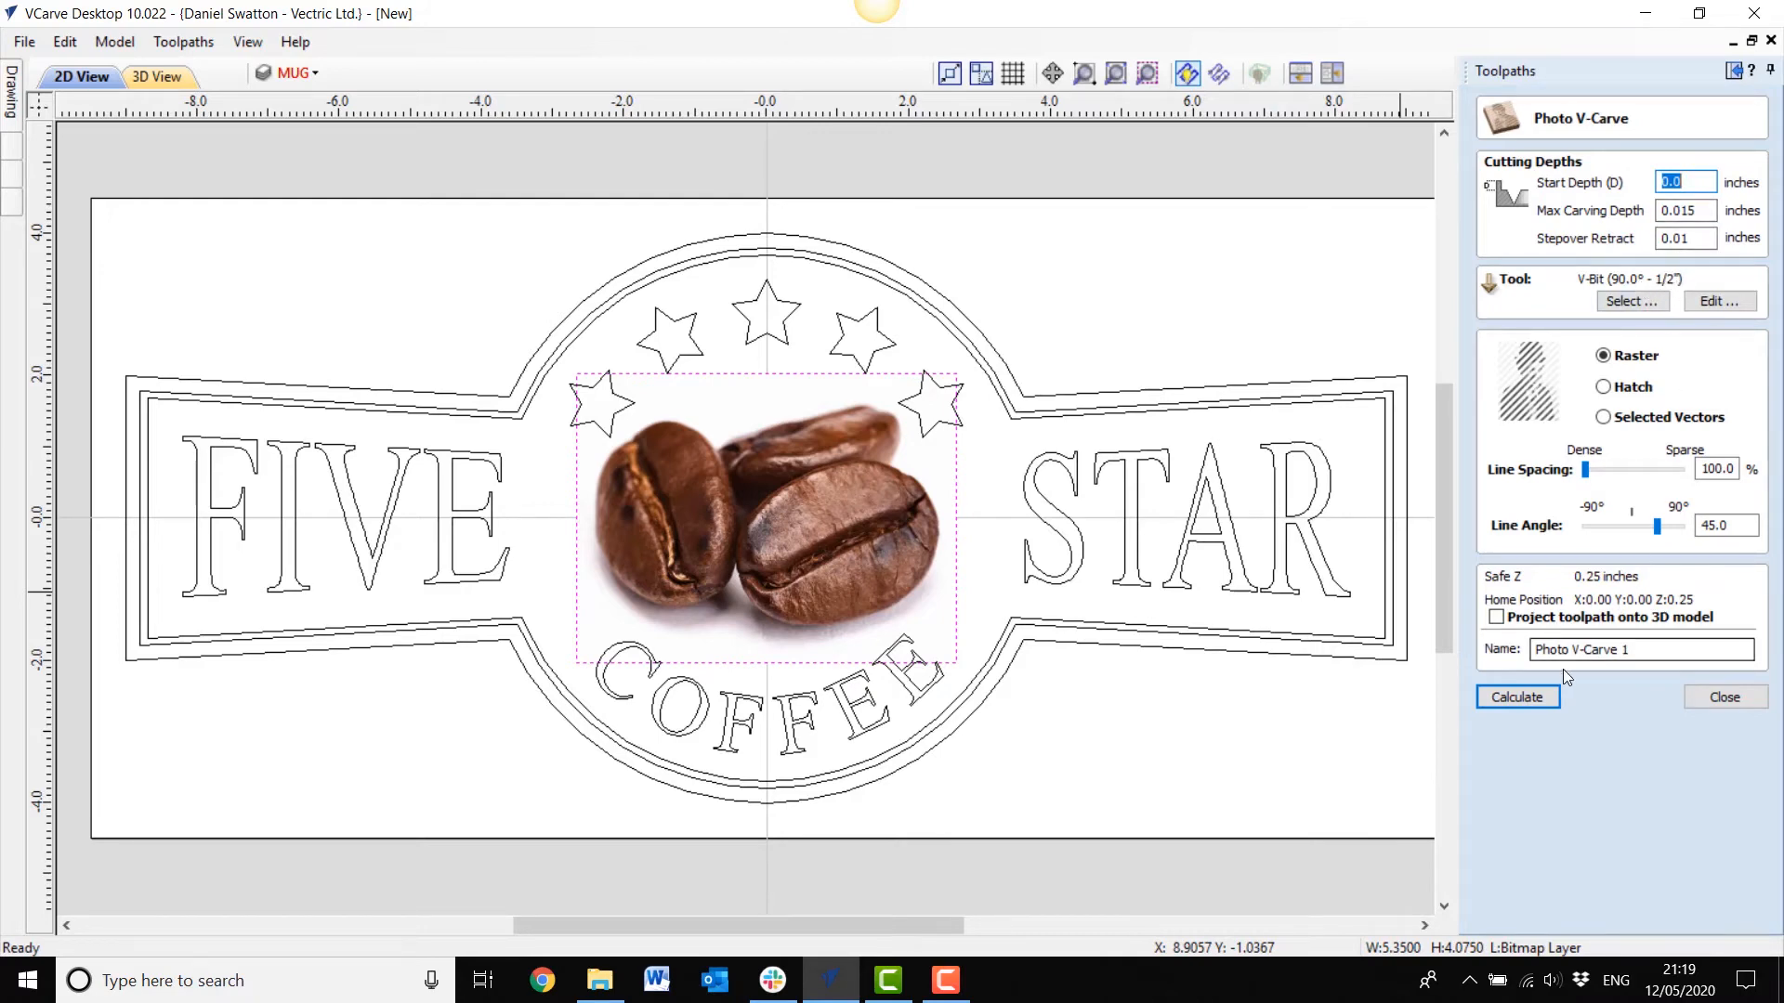
pyautogui.click(1524, 701)
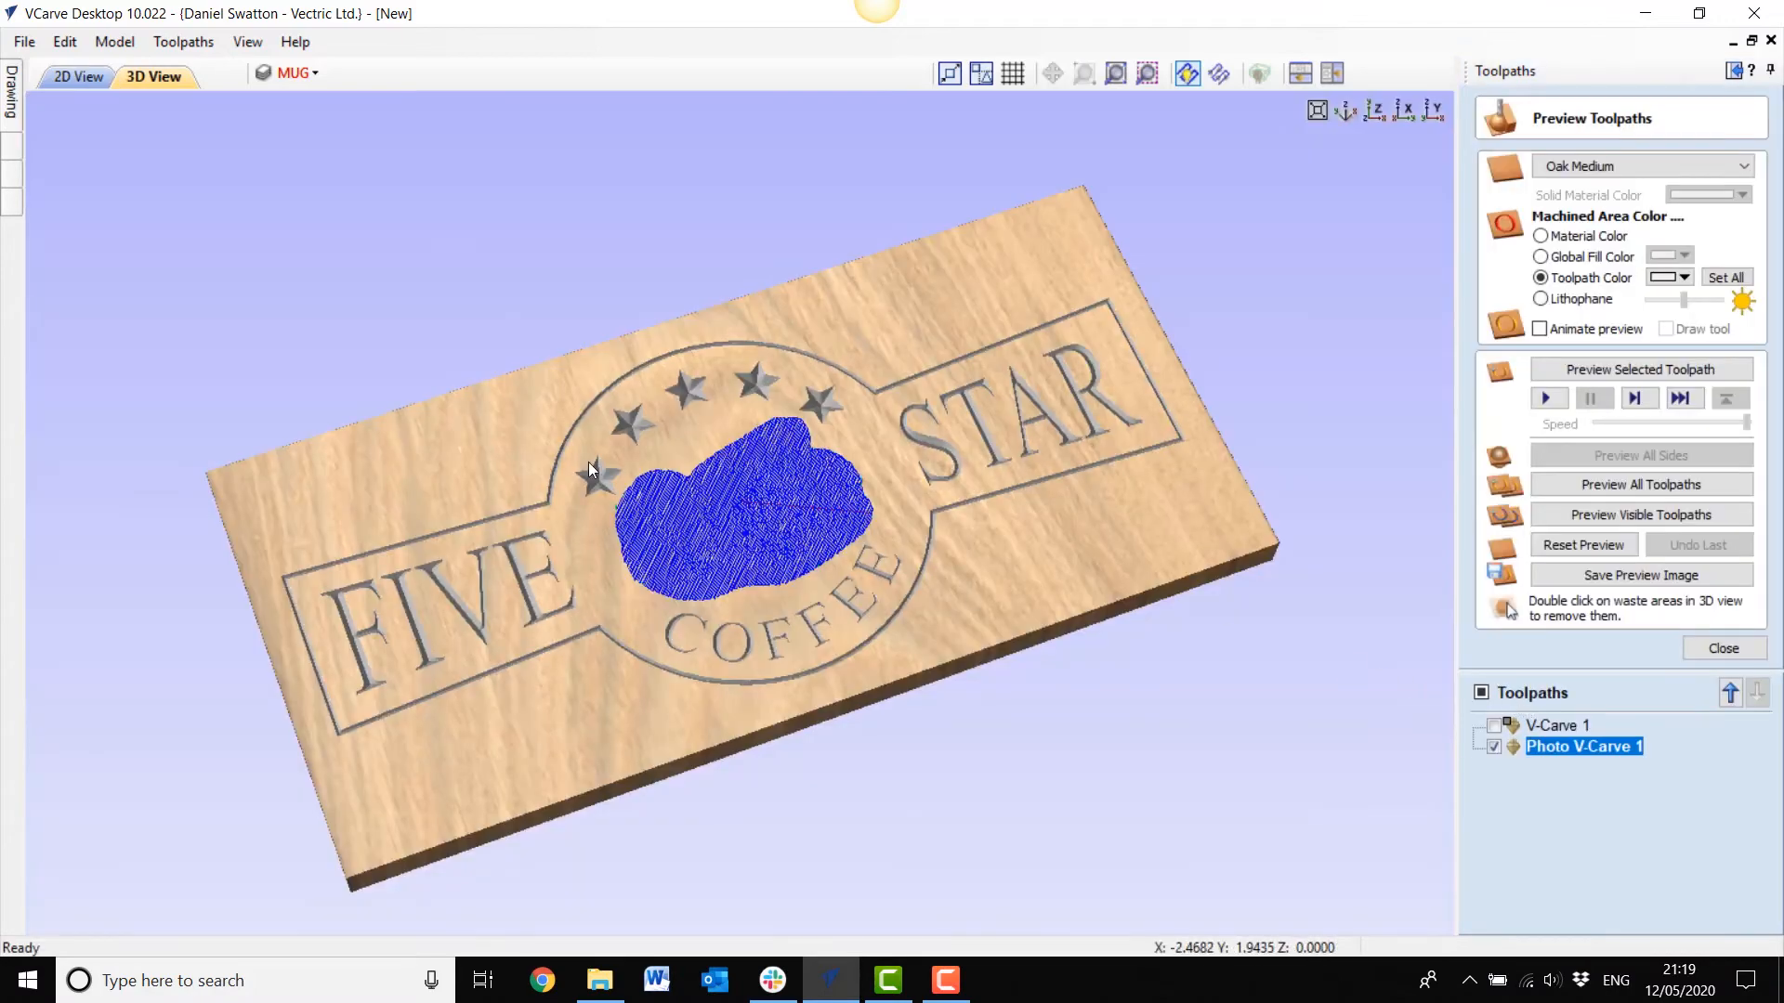
# Step: Set the Photo V-Carve toolpath's machined area colour to dark grey and preview that toolpath
pyautogui.scroll(5, 588, 461)
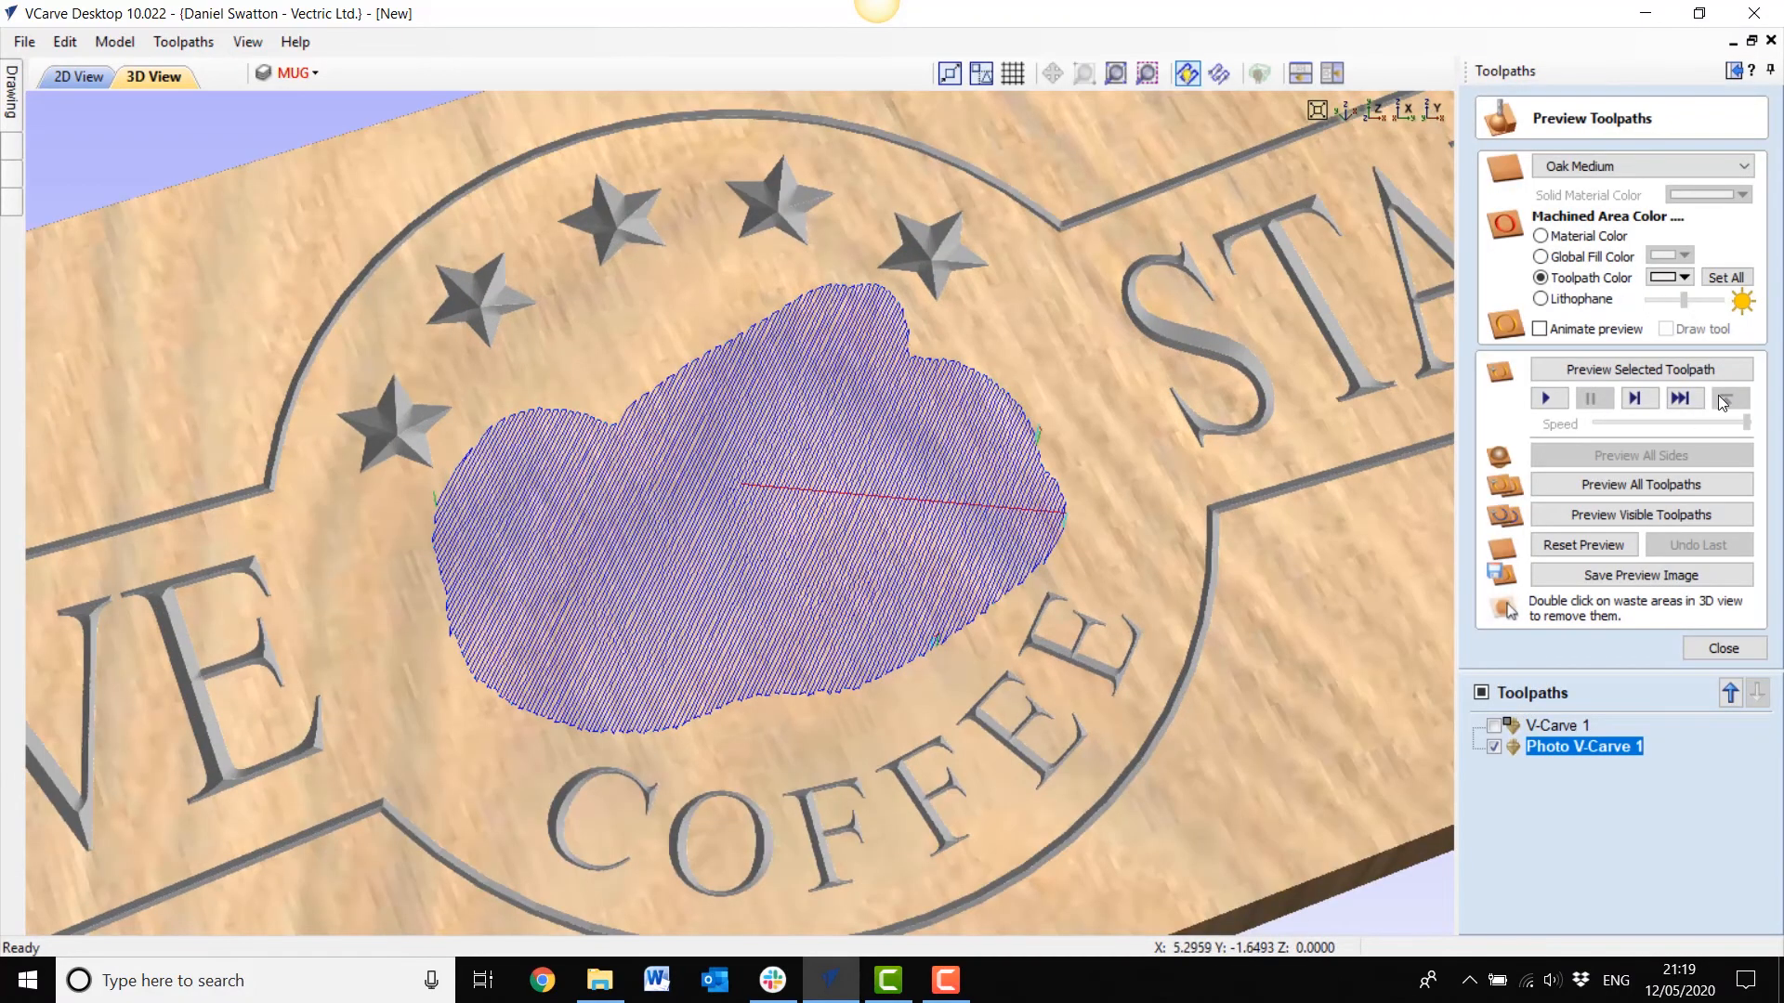
pyautogui.click(1684, 278)
pyautogui.click(1765, 361)
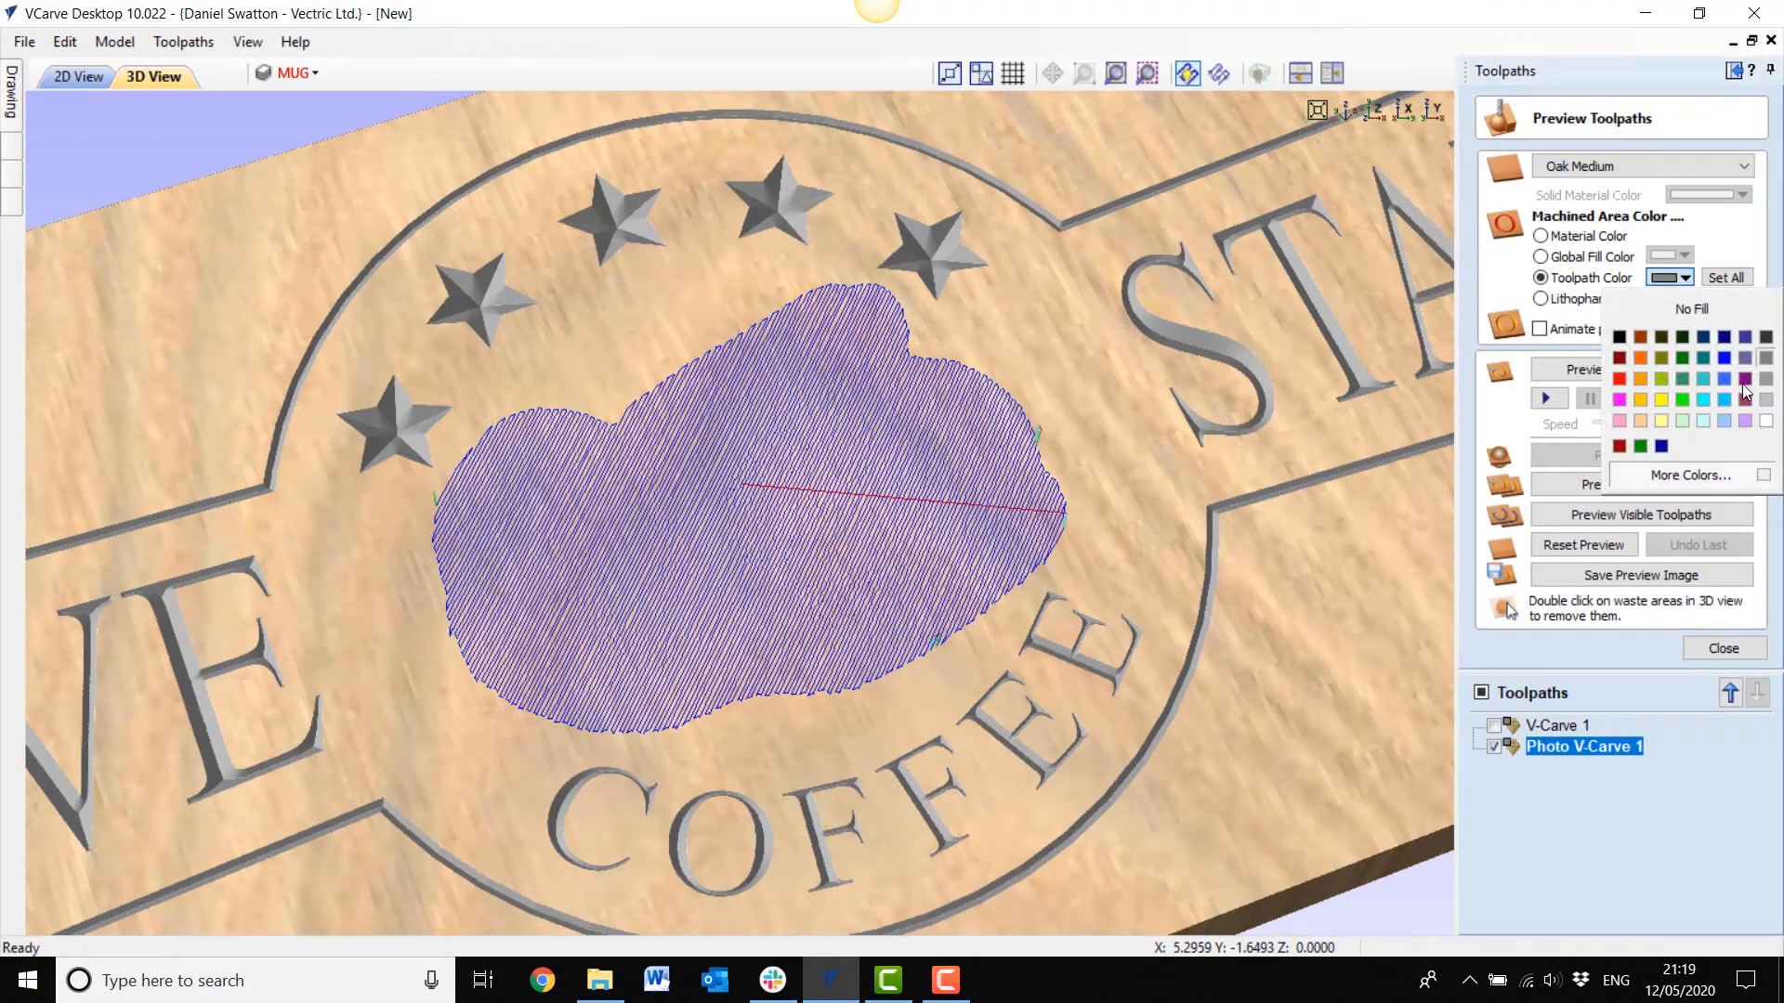
pyautogui.click(1547, 398)
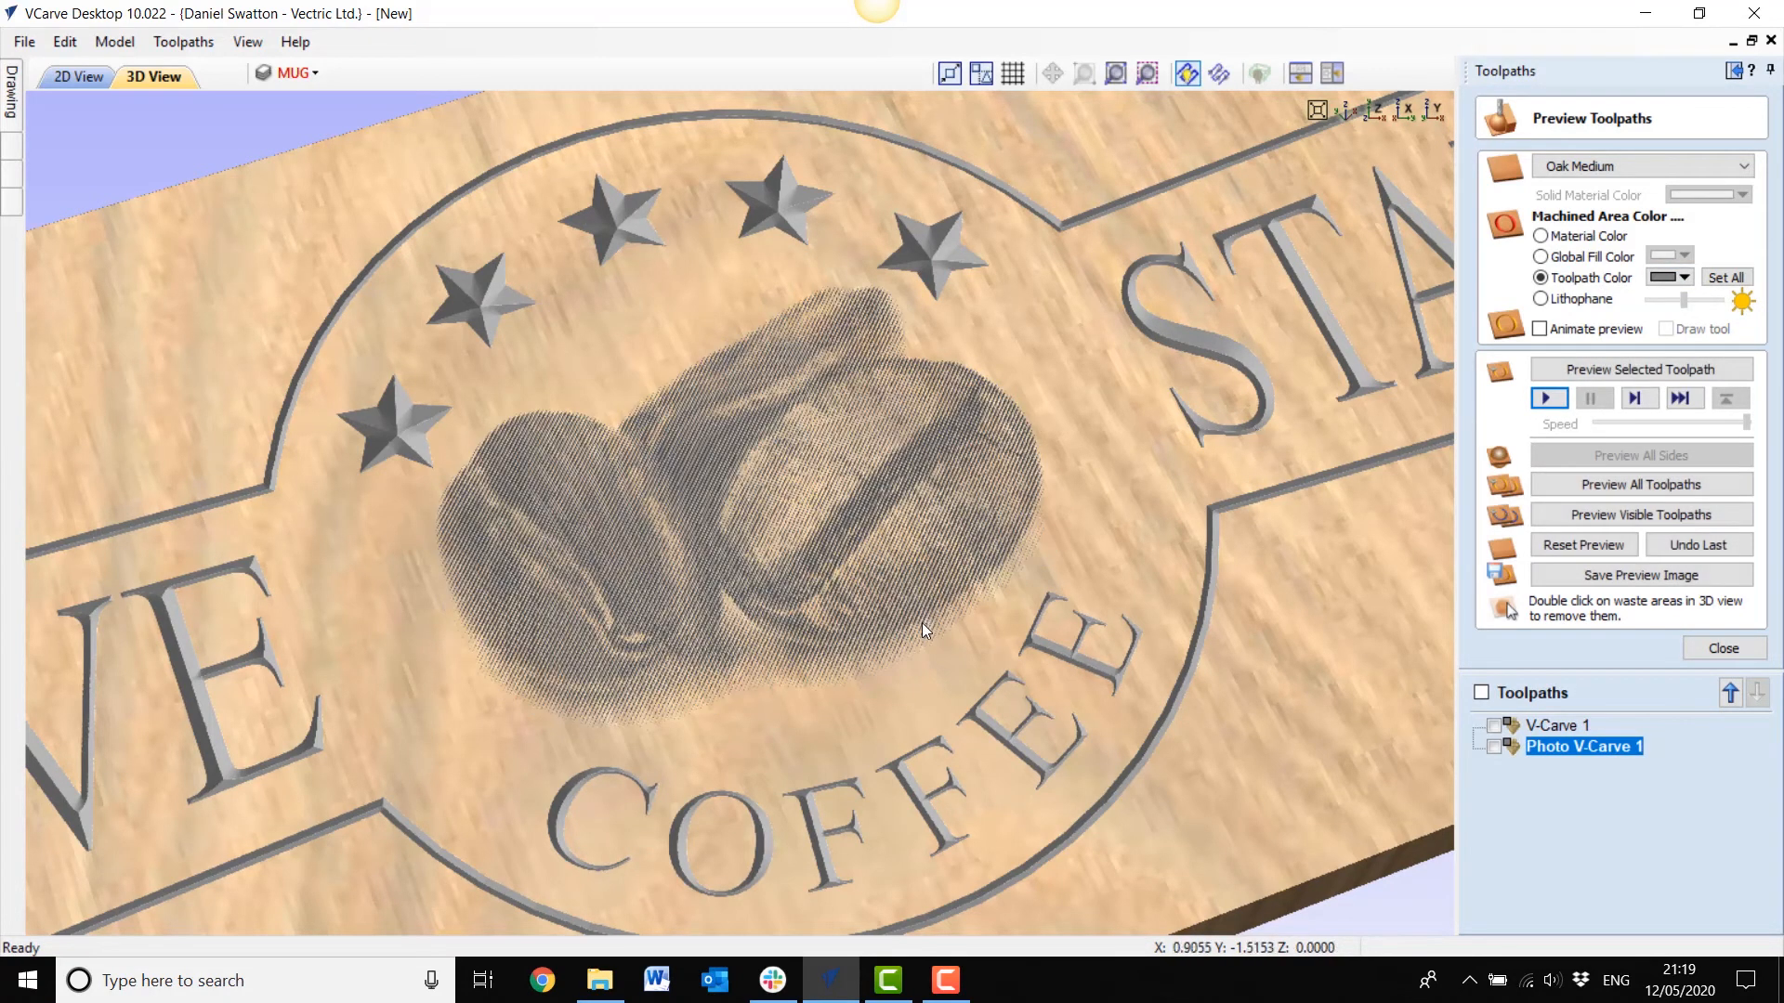
# Step: Examine the photo-carved coffee beans and the whole sign preview up close and from several angles
pyautogui.moveTo(924, 623); pyautogui.dragTo(1040, 476)
pyautogui.scroll(5, 875, 470)
pyautogui.moveTo(829, 541); pyautogui.dragTo(1035, 491)
pyautogui.moveTo(1035, 490); pyautogui.dragTo(1034, 587, button='right')
pyautogui.moveTo(1034, 587); pyautogui.dragTo(961, 676)
pyautogui.moveTo(960, 676); pyautogui.dragTo(939, 716, button='right')
pyautogui.moveTo(836, 786); pyautogui.dragTo(940, 578)
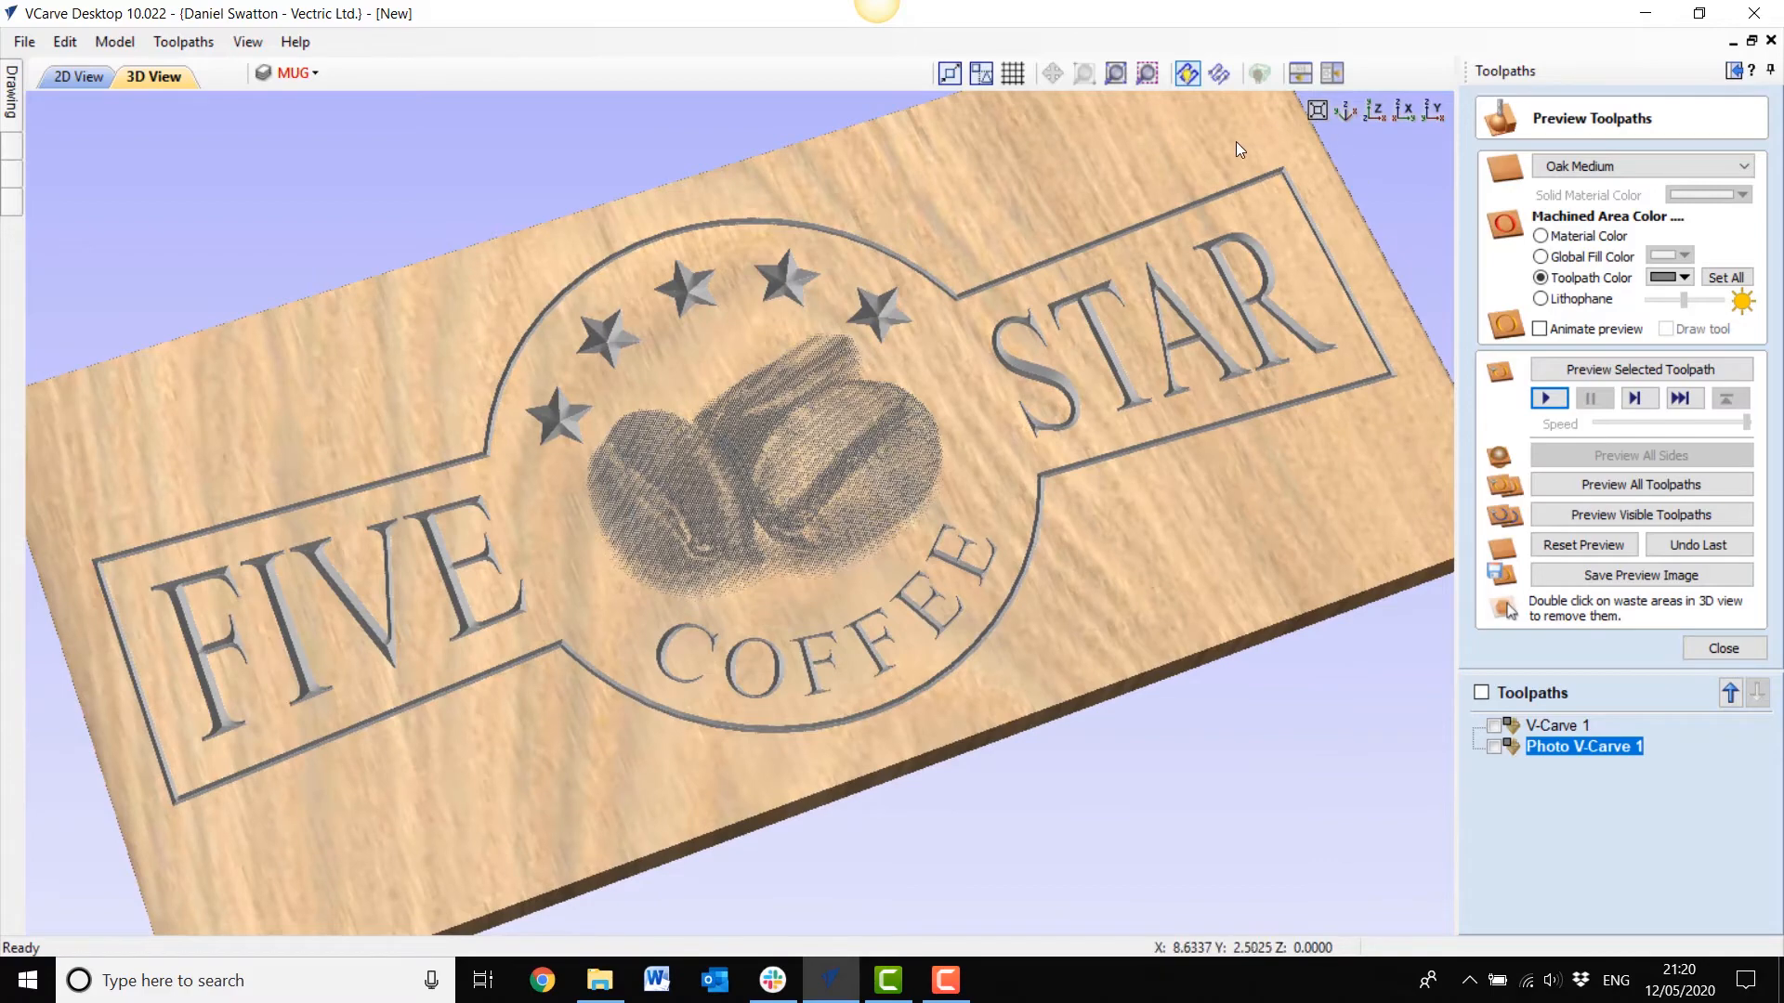
pyautogui.moveTo(1236, 141); pyautogui.dragTo(1044, 192)
pyautogui.moveTo(843, 894); pyautogui.dragTo(780, 877, button='middle')
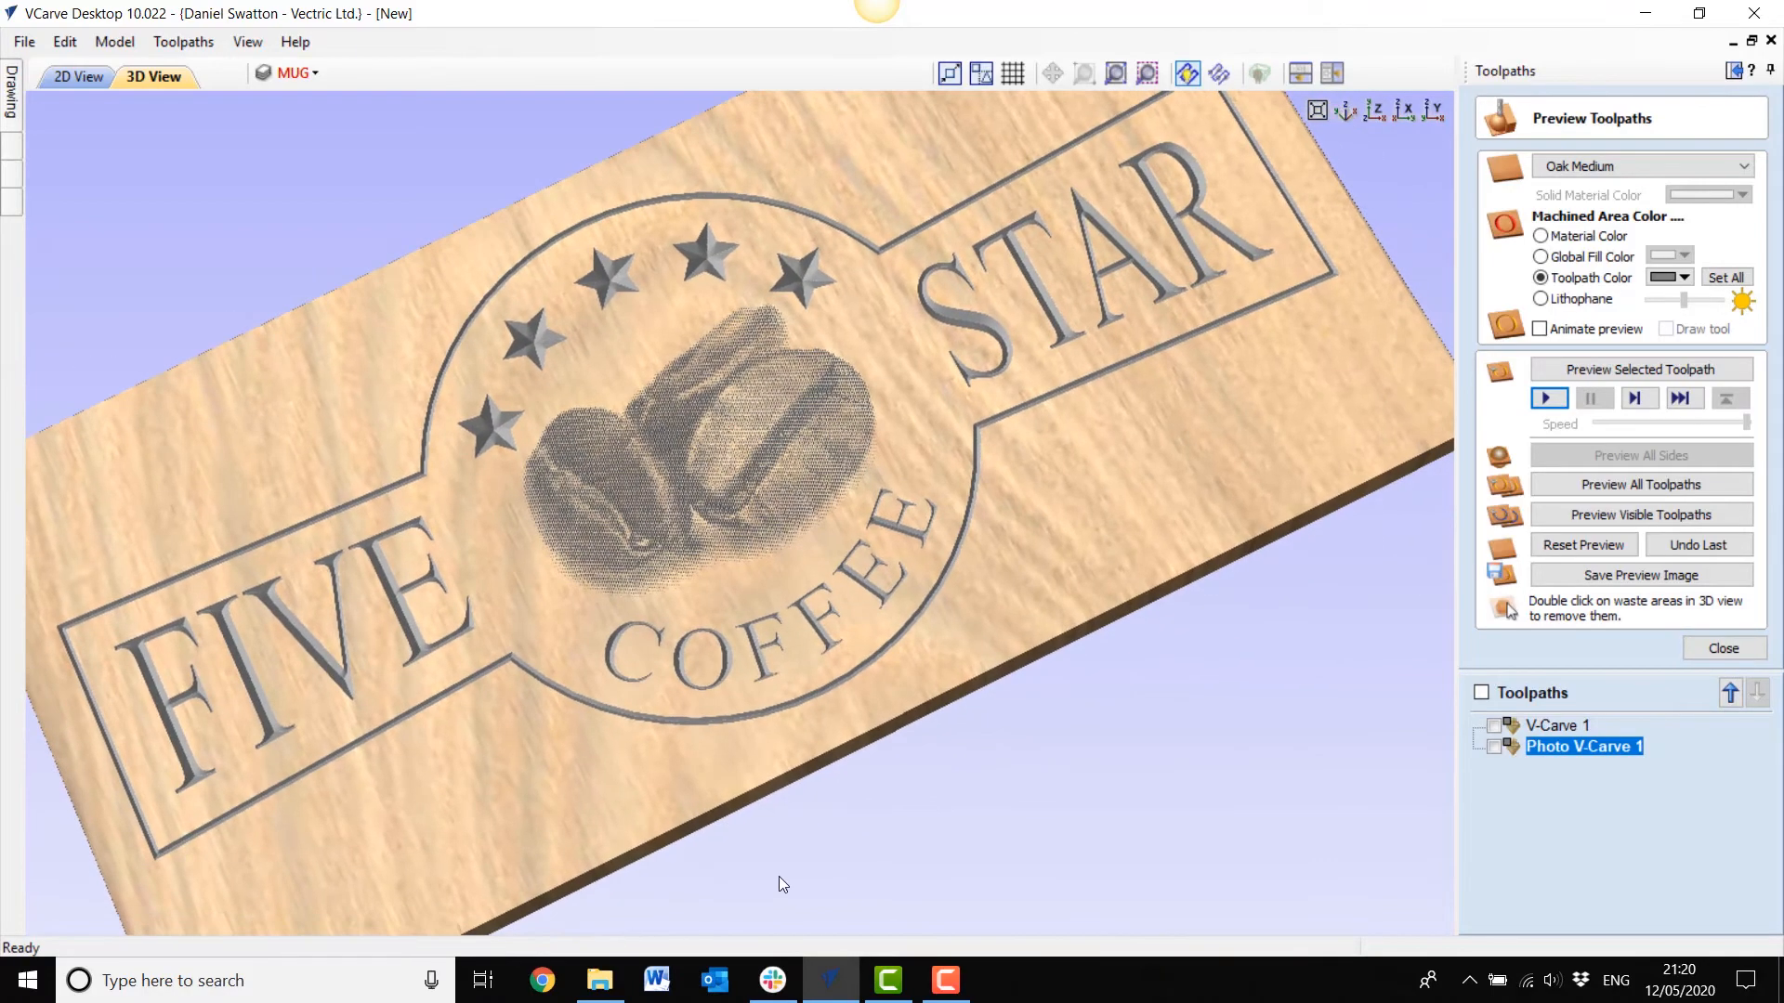
# Step: Calculate an outside 2D Profile toolpath around the sign's outermost outline with the 1/4" End Mill and a 0.77 inch cut depth
pyautogui.click(79, 75)
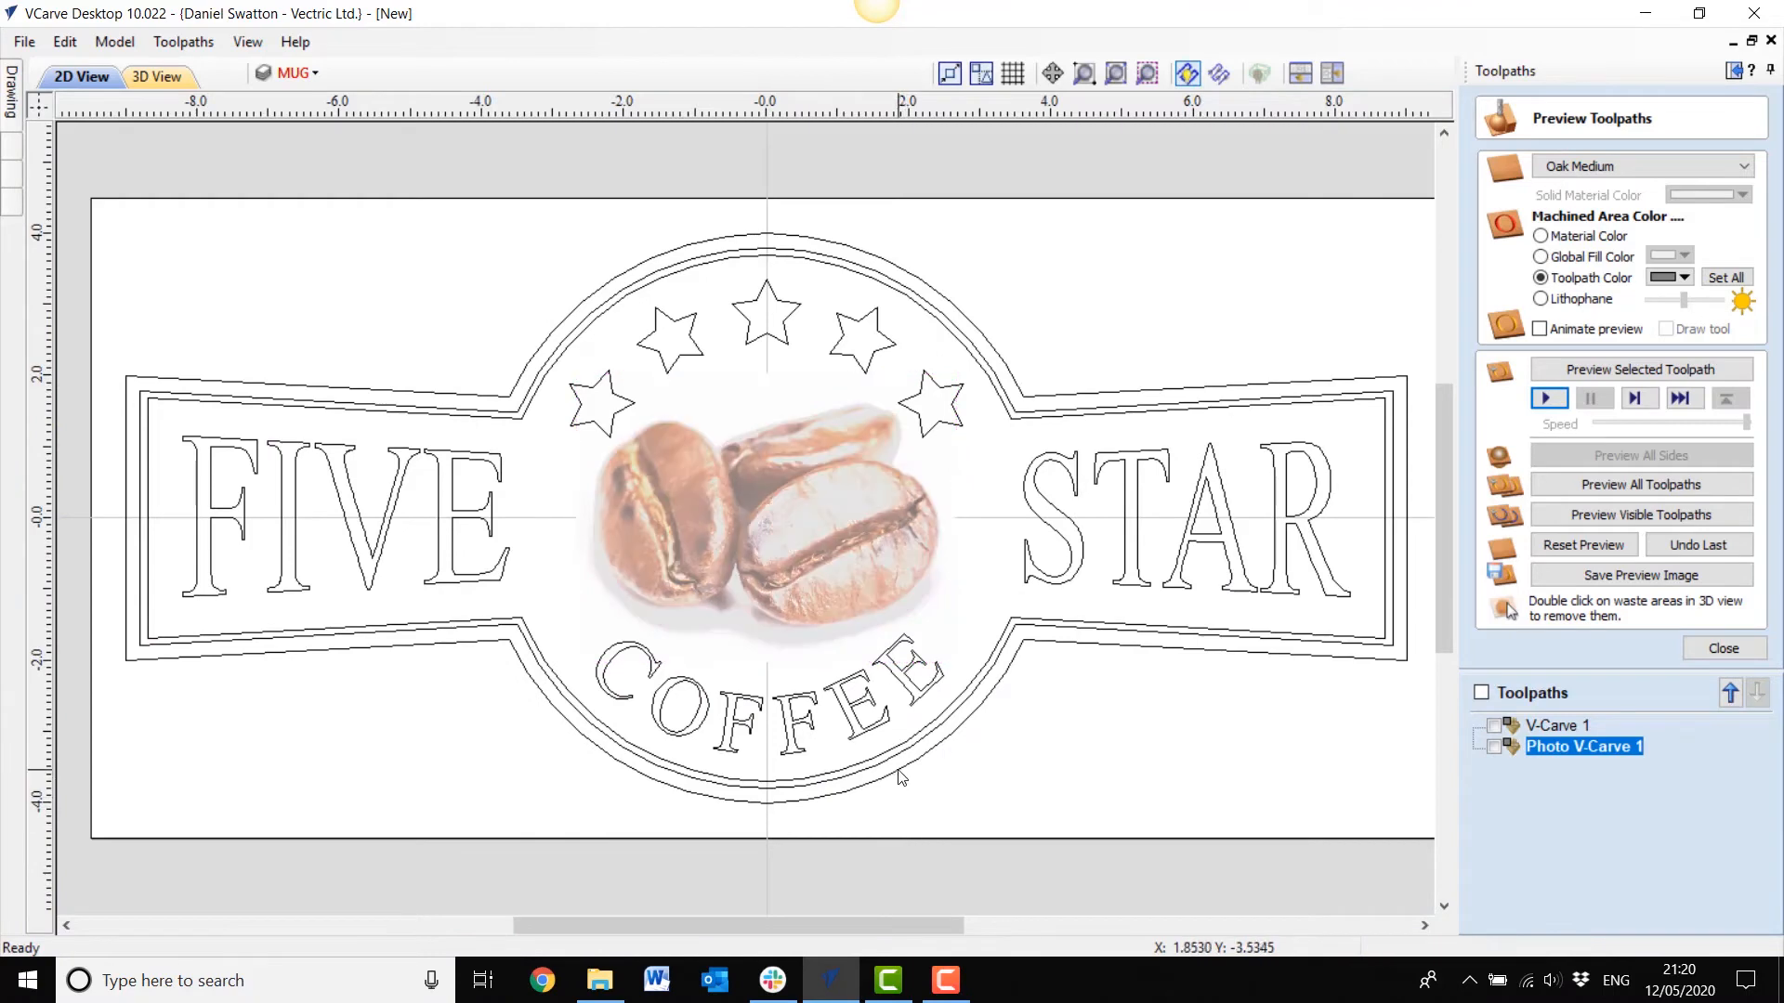
pyautogui.click(1723, 648)
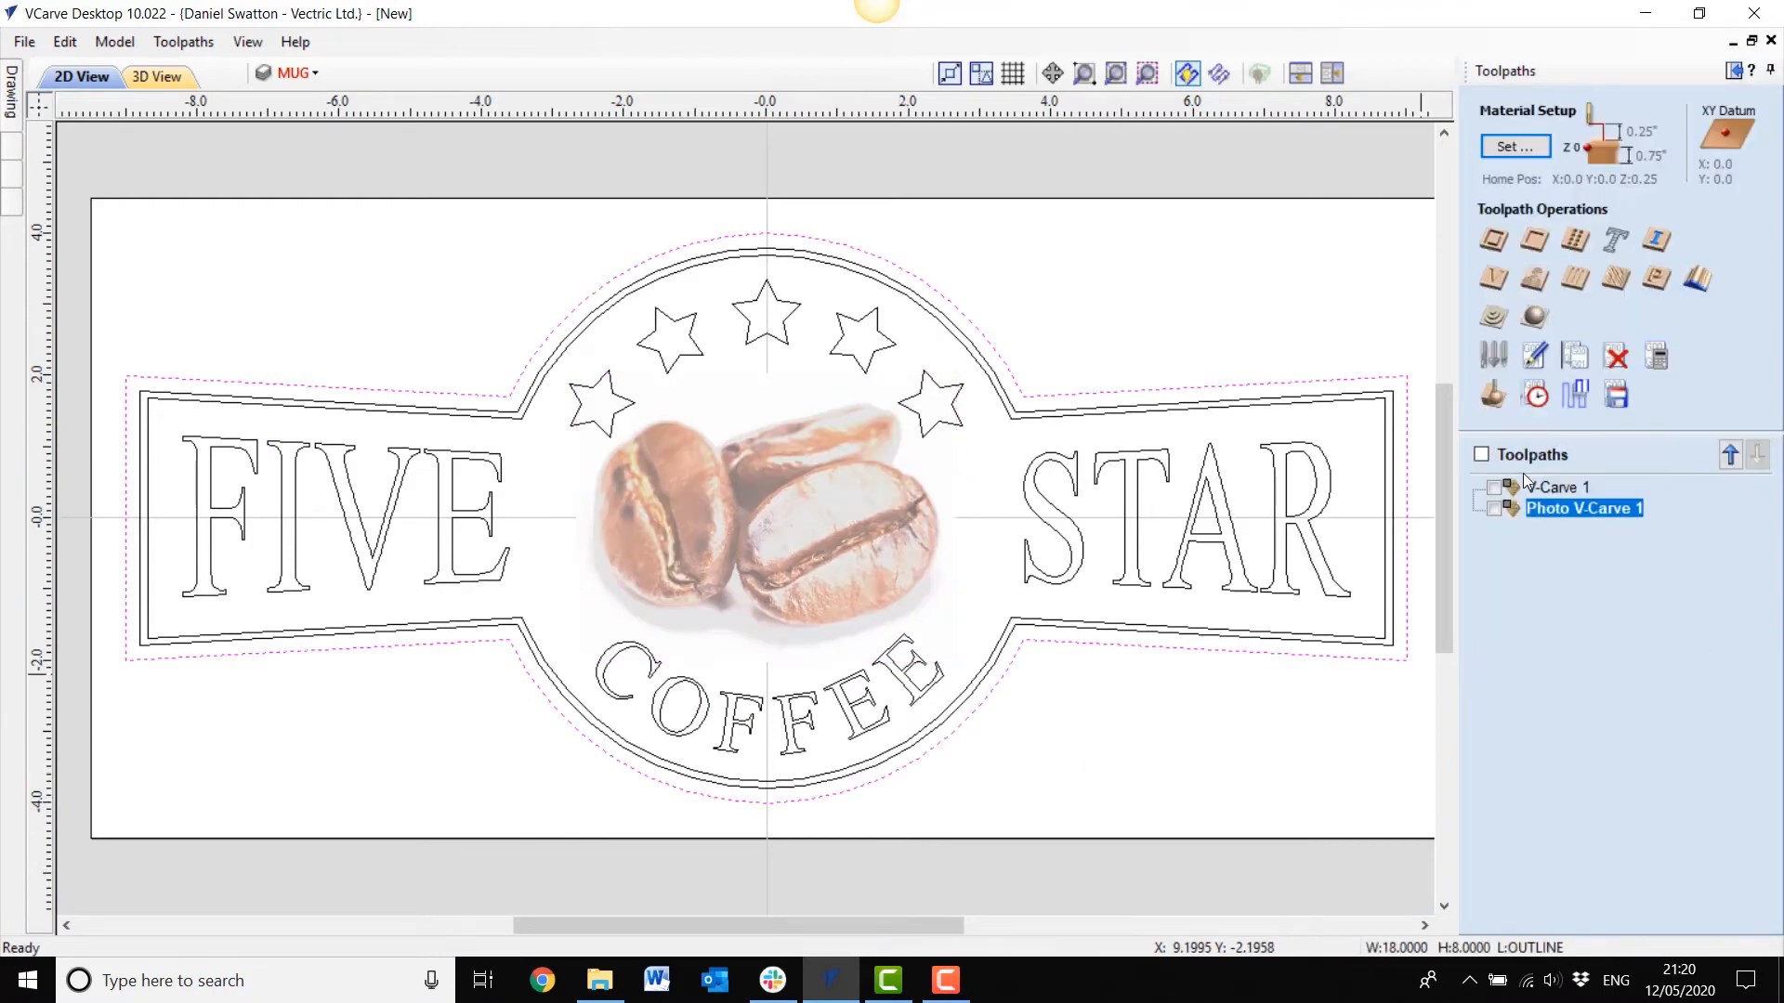
pyautogui.click(1493, 240)
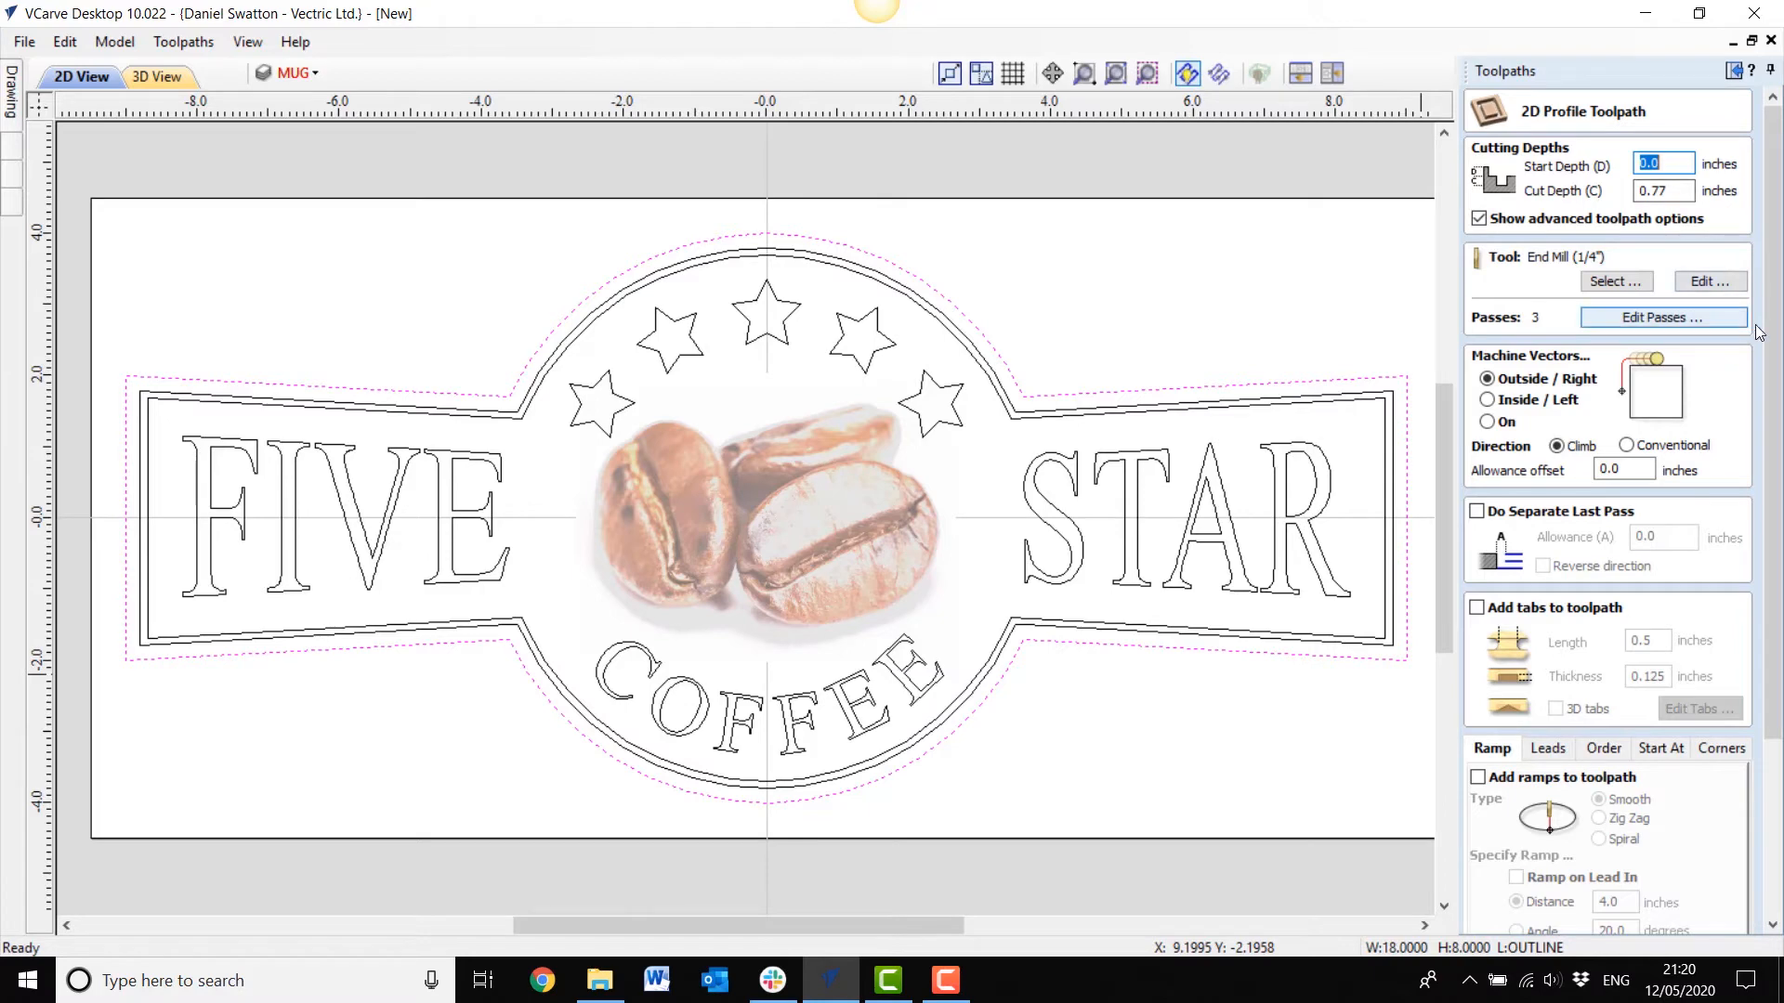
pyautogui.scroll(-3, 1774, 348)
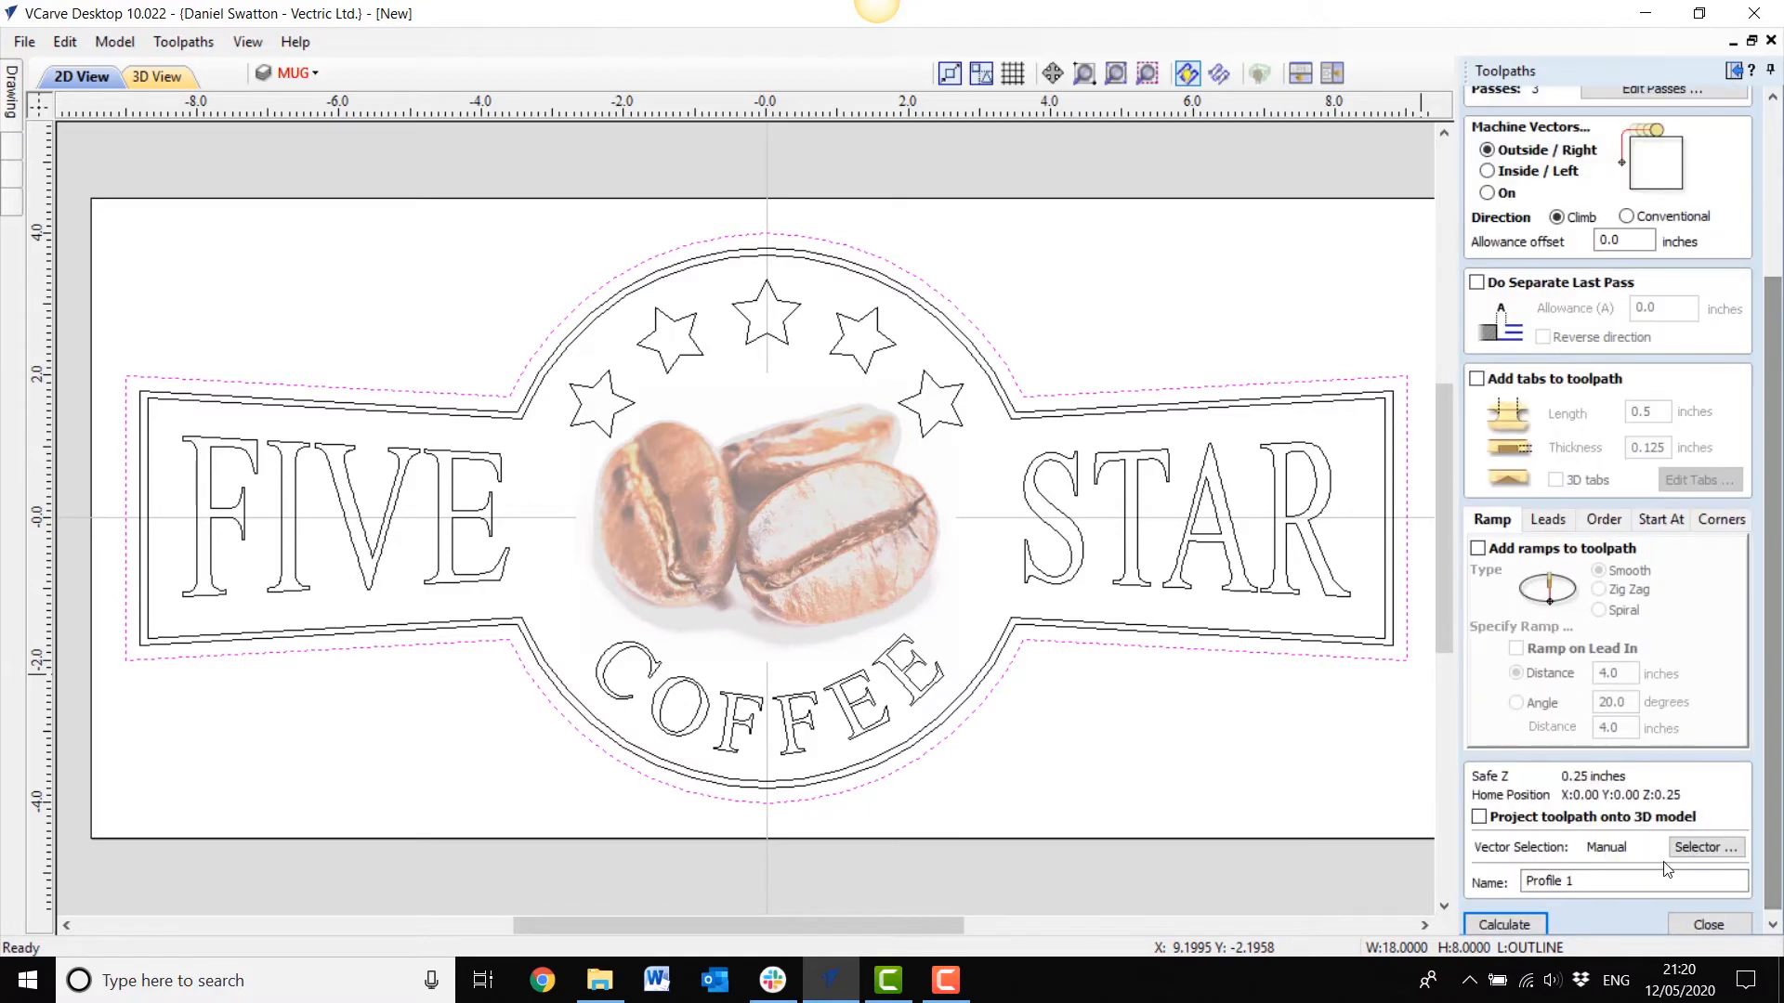
pyautogui.click(1492, 924)
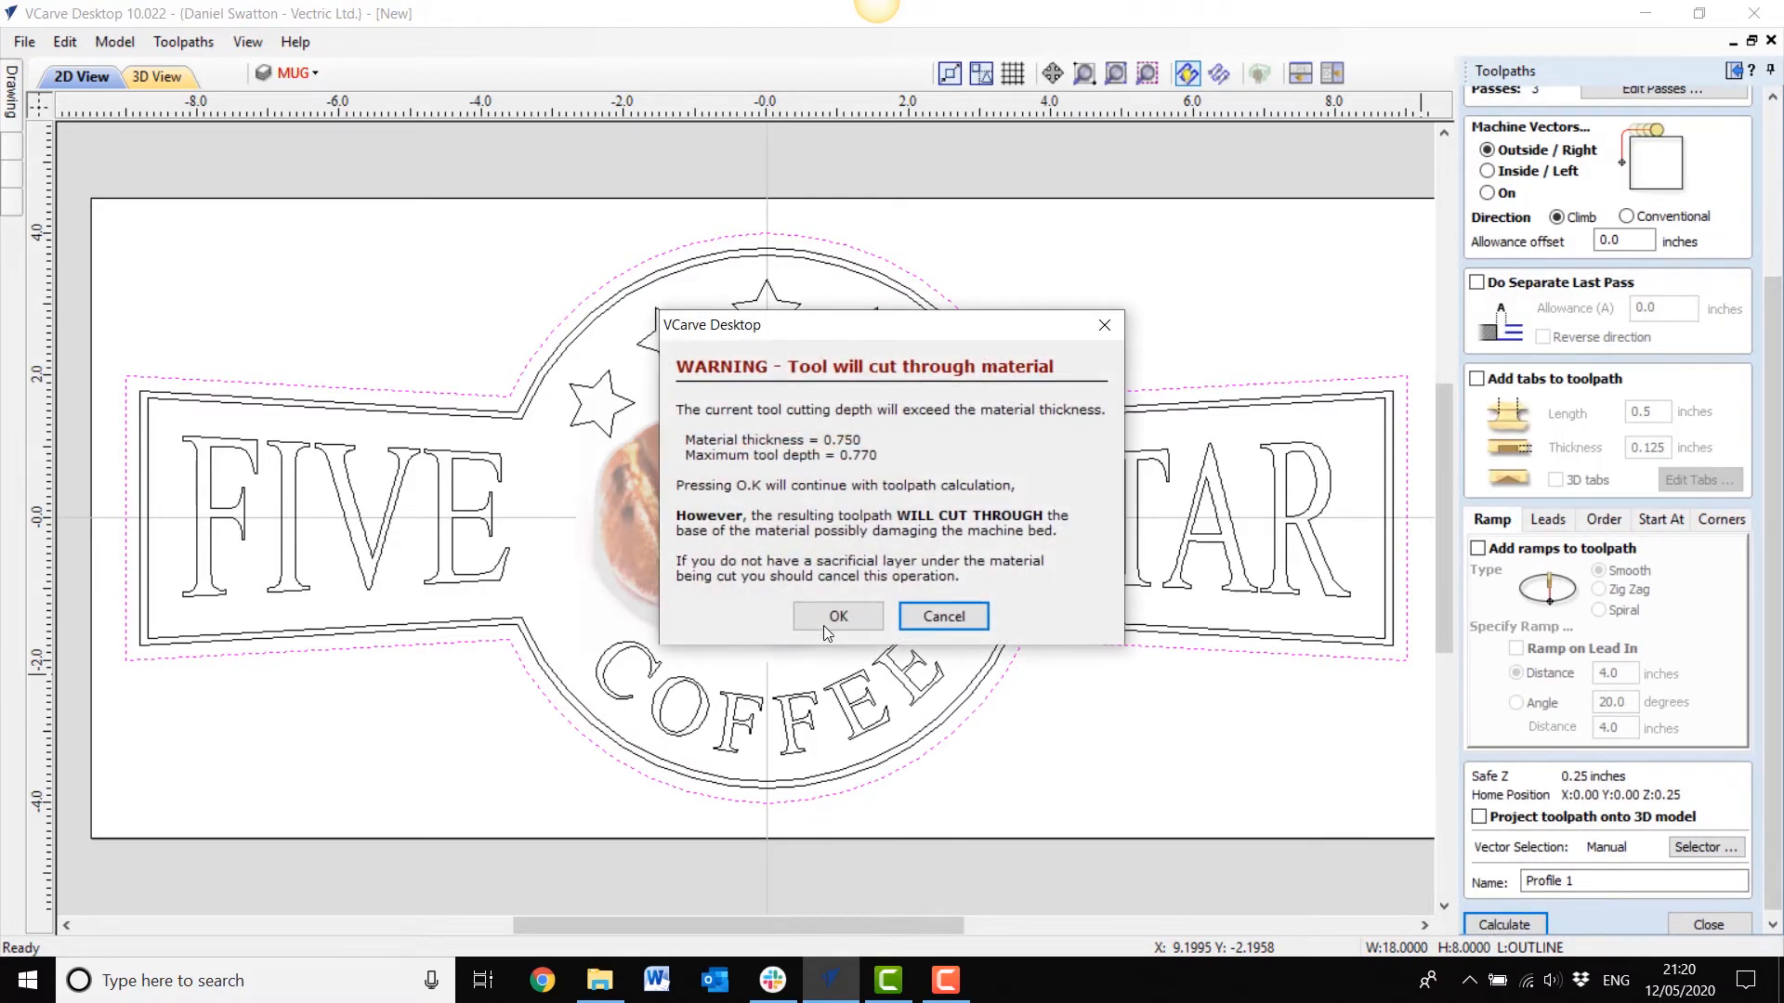
pyautogui.click(823, 615)
# Step: Set the Profile toolpath's machined area colour to dark grey and preview that toolpath
pyautogui.moveTo(787, 492); pyautogui.dragTo(841, 437)
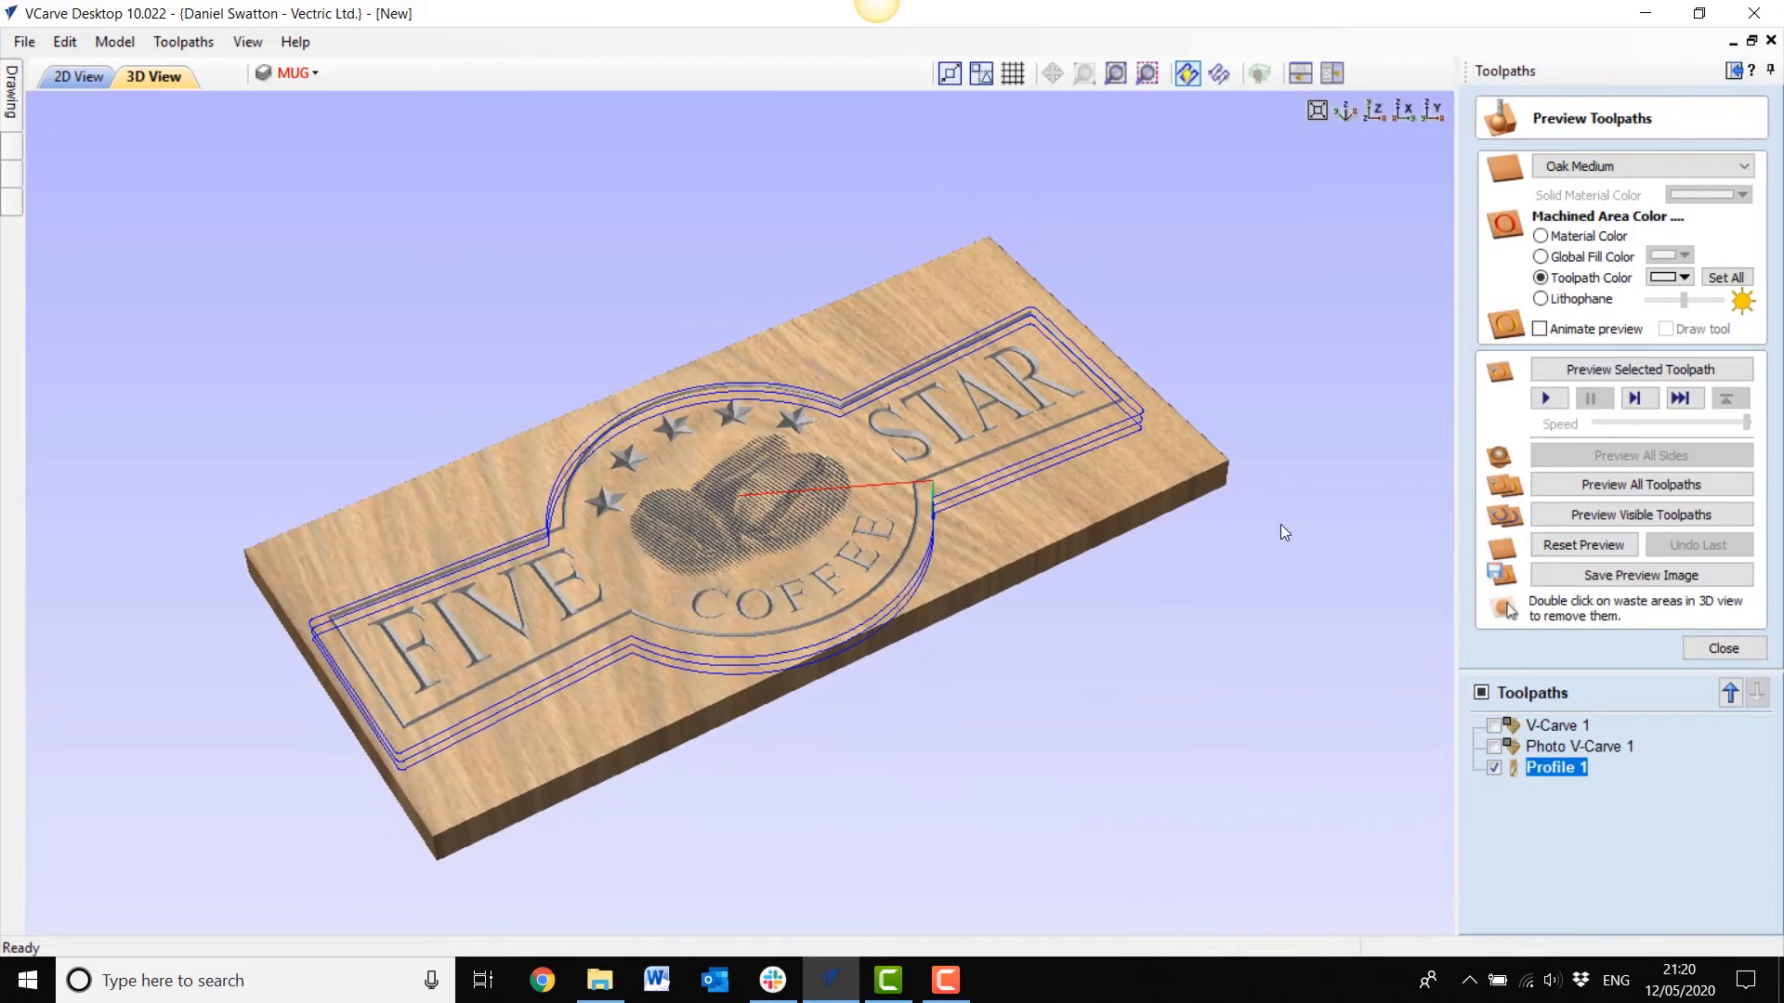
pyautogui.click(1684, 277)
pyautogui.click(1765, 359)
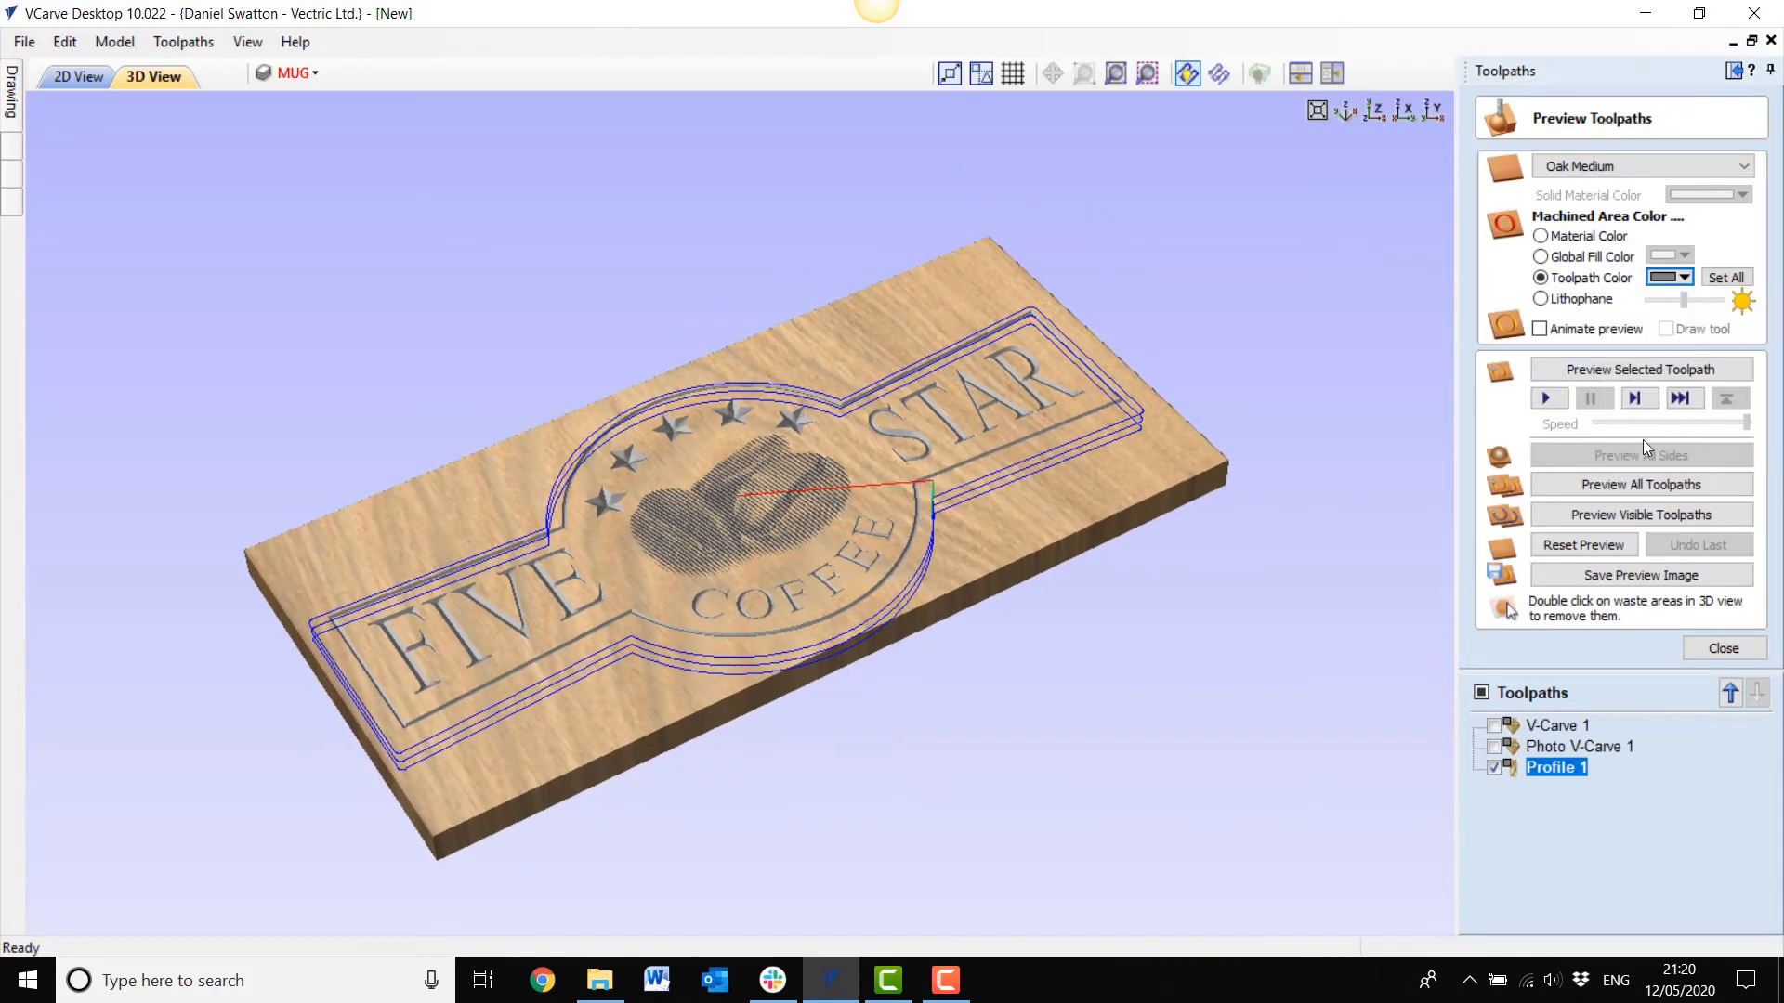
pyautogui.click(1547, 400)
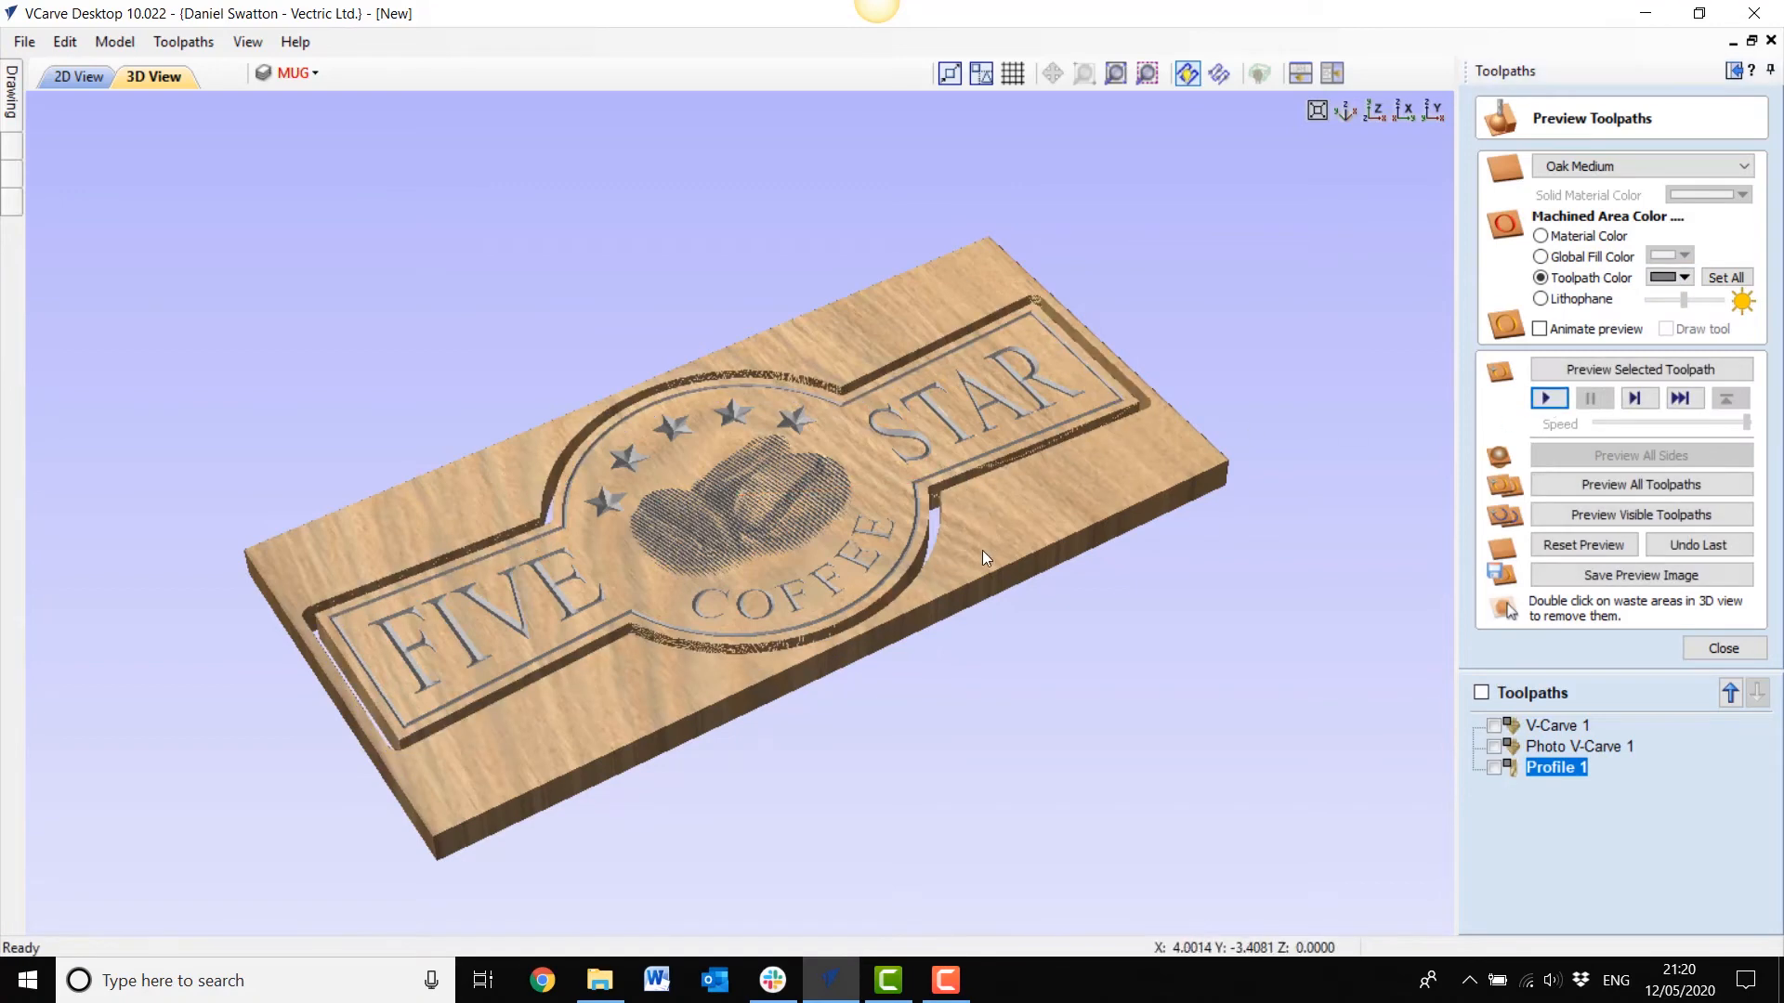
# Step: Remove the waste material around the cut-out sign from the 3D preview and inspect the finished sign up close
pyautogui.moveTo(983, 550); pyautogui.dragTo(946, 578)
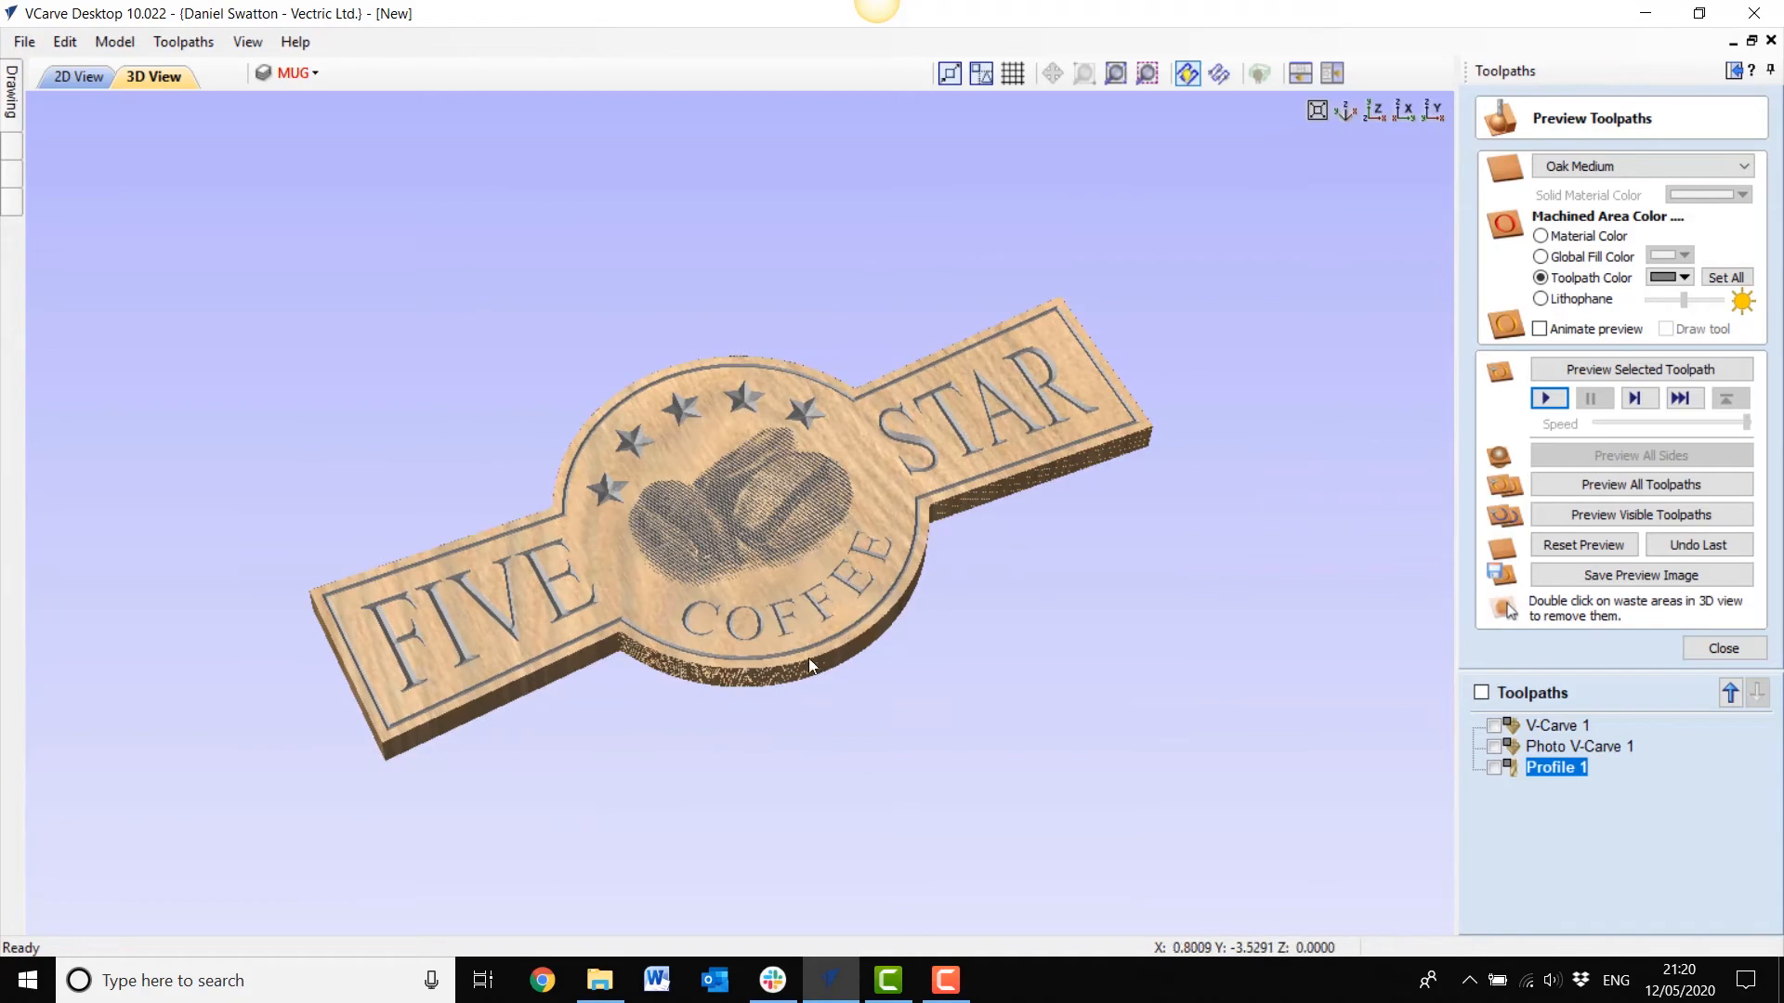
pyautogui.scroll(5, 762, 559)
pyautogui.scroll(2, 710, 483)
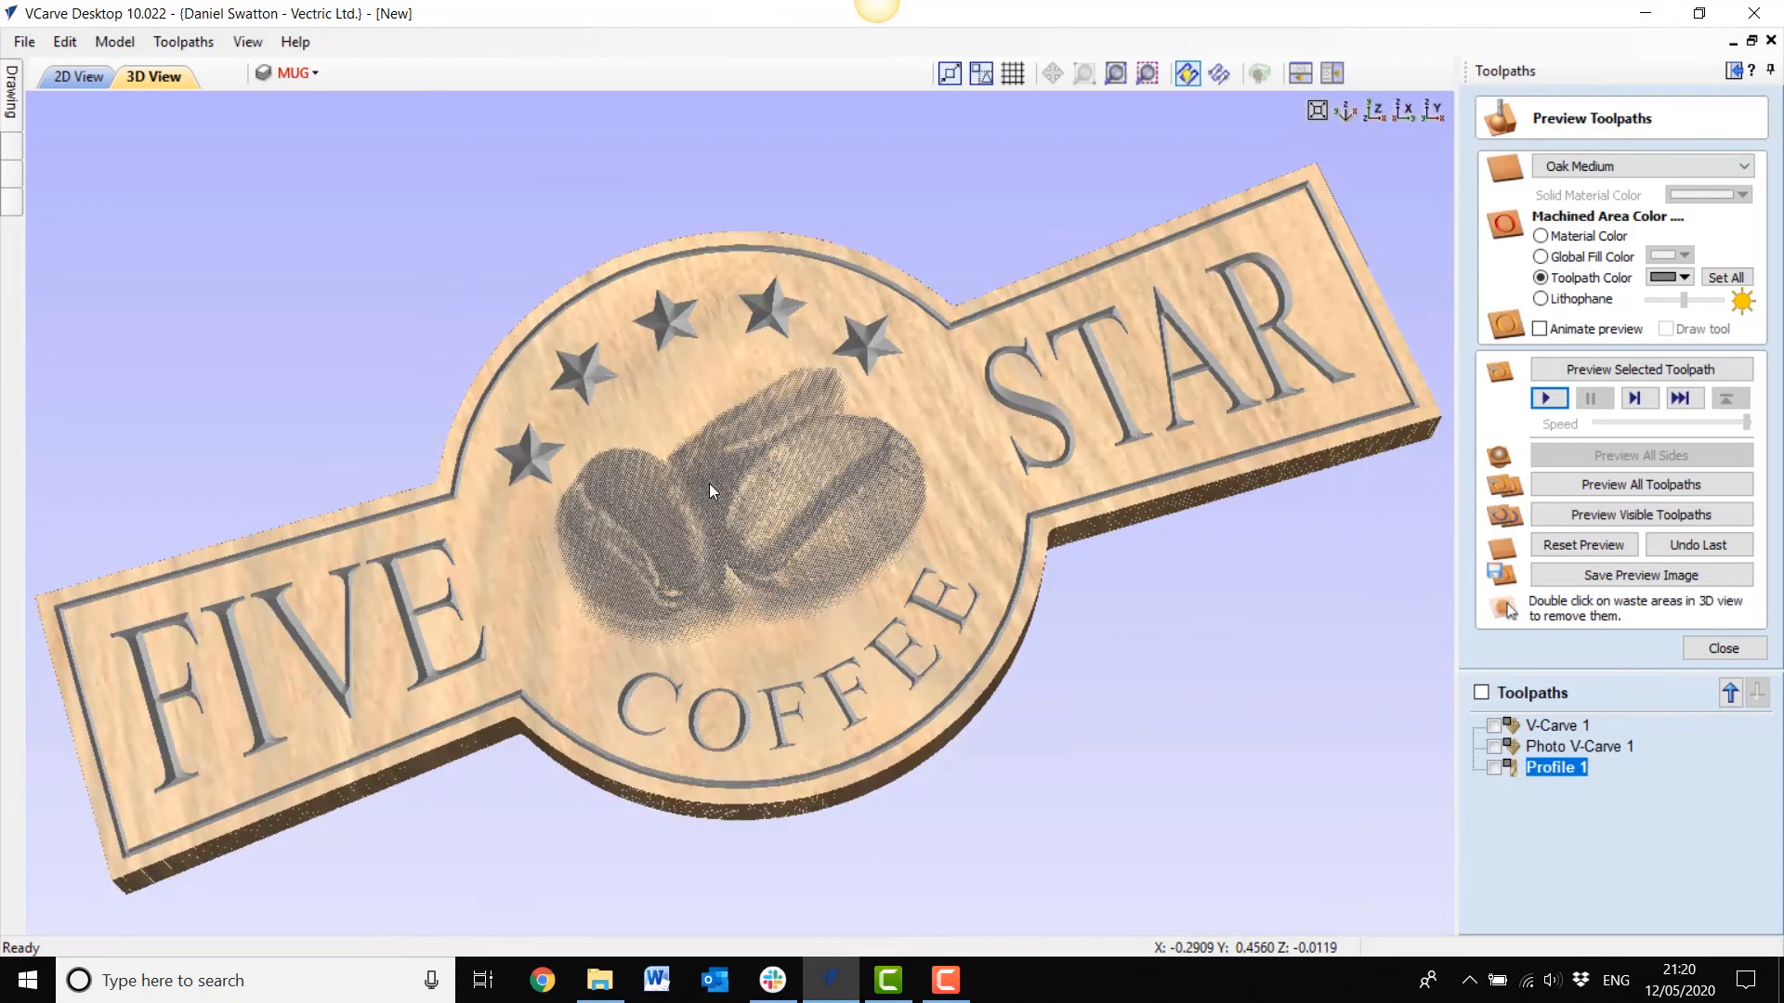
pyautogui.moveTo(838, 615); pyautogui.dragTo(825, 555)
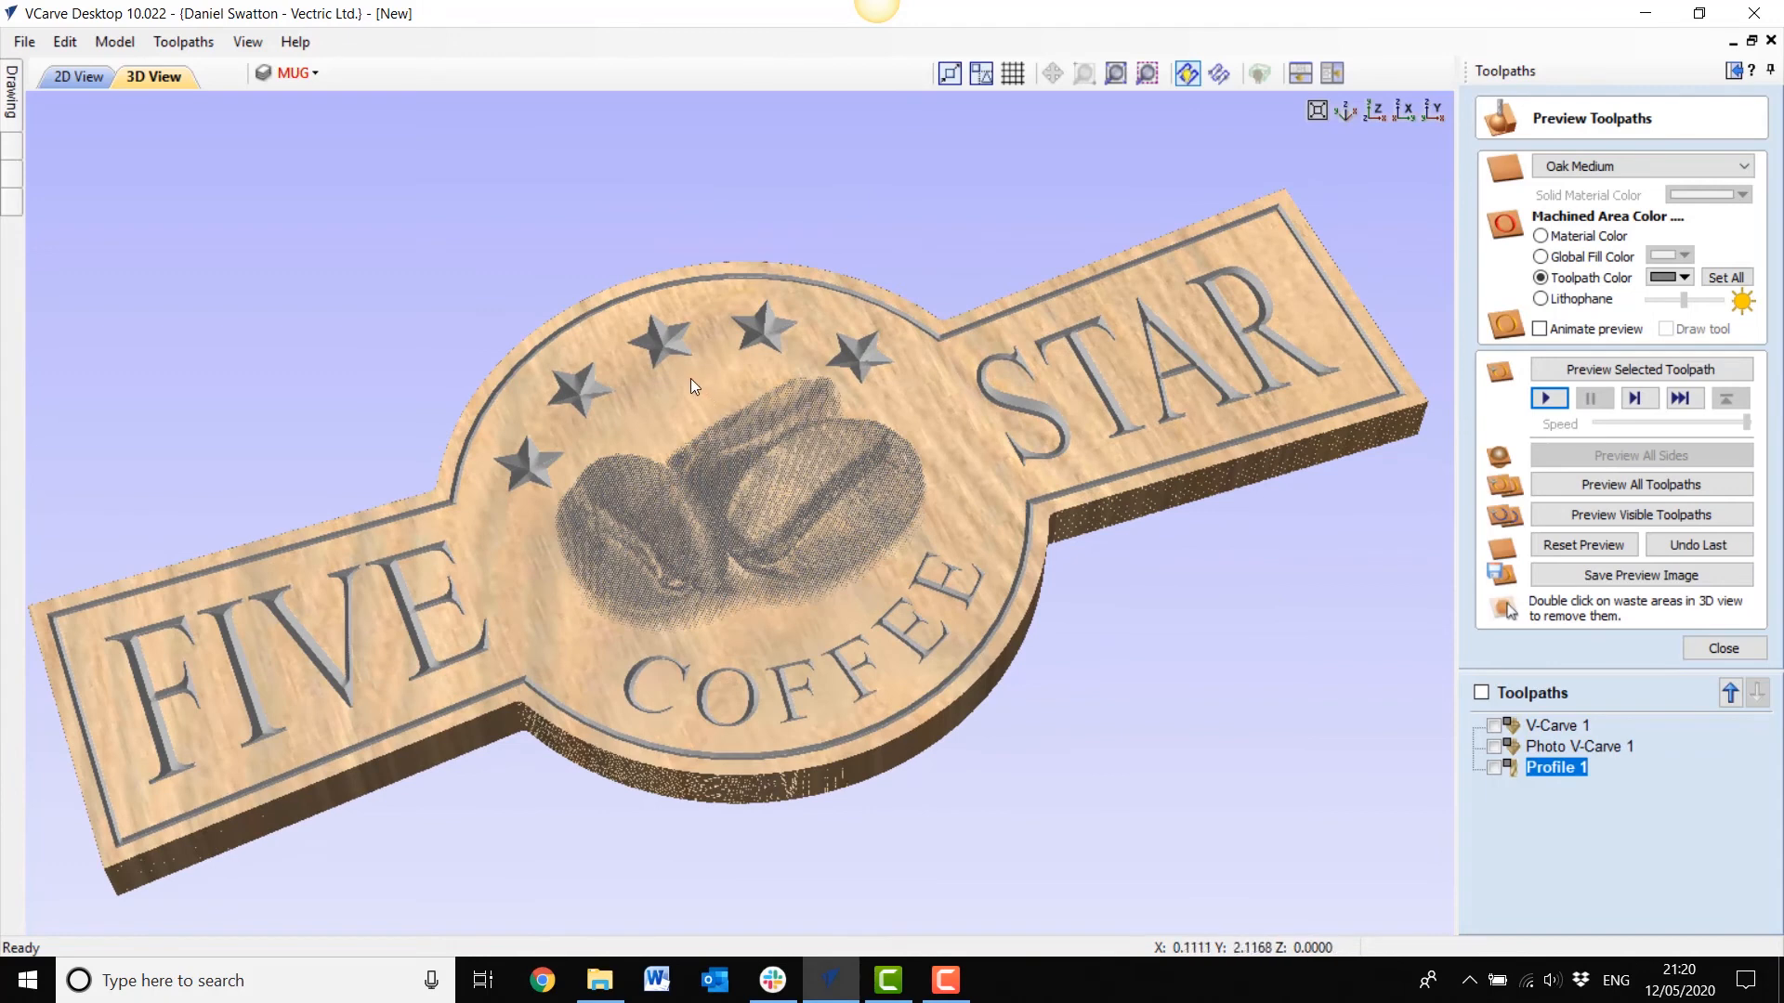